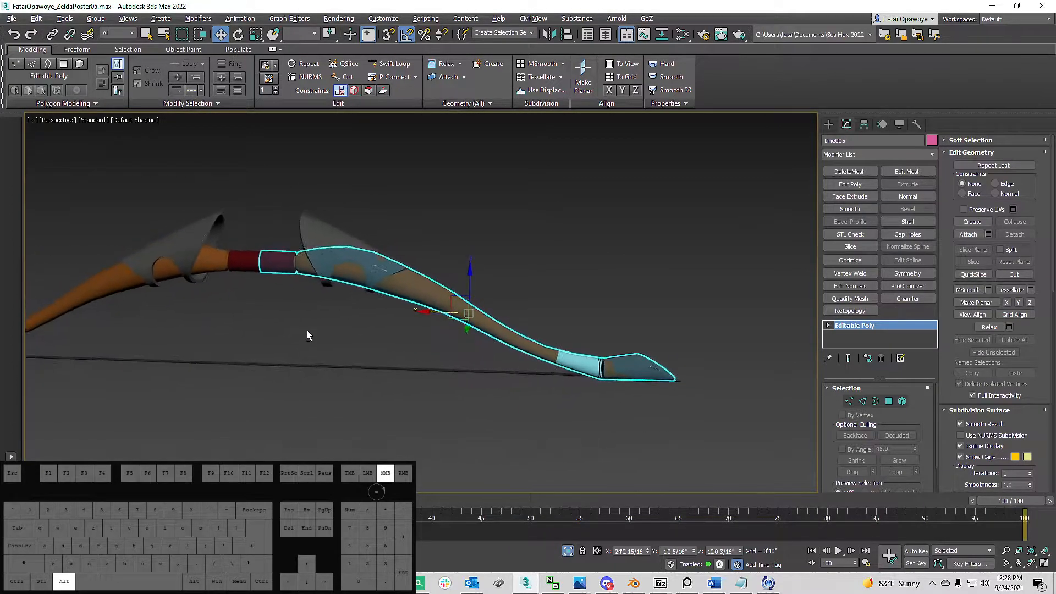
Step: Select a metal guard on the bow, inspect the model from both sides, and show it in the front view
{"action": "left_click", "coordinate": [389, 227]}
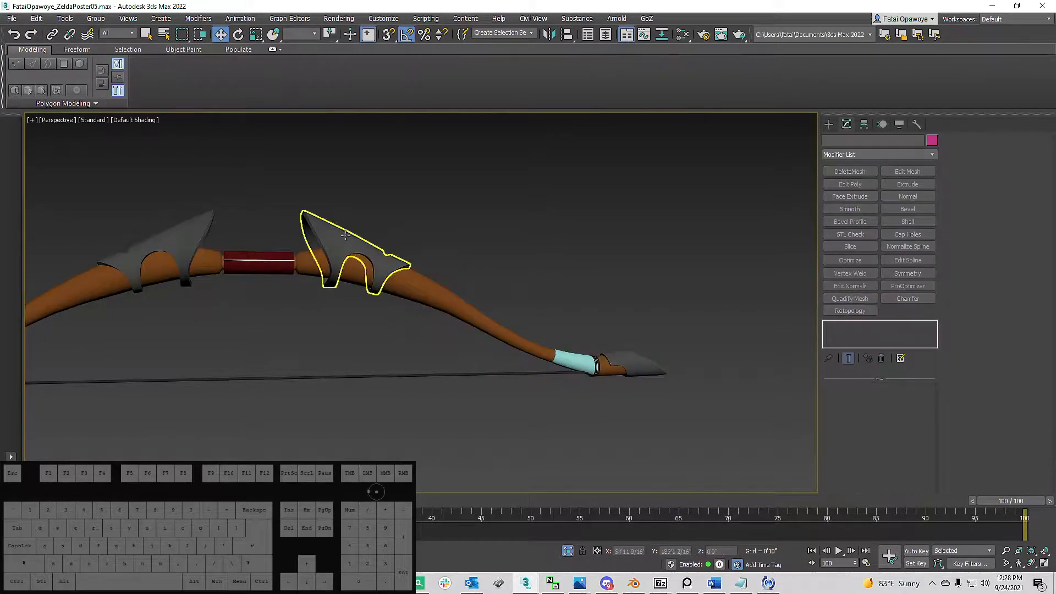
{"action": "left_click", "coordinate": [358, 235]}
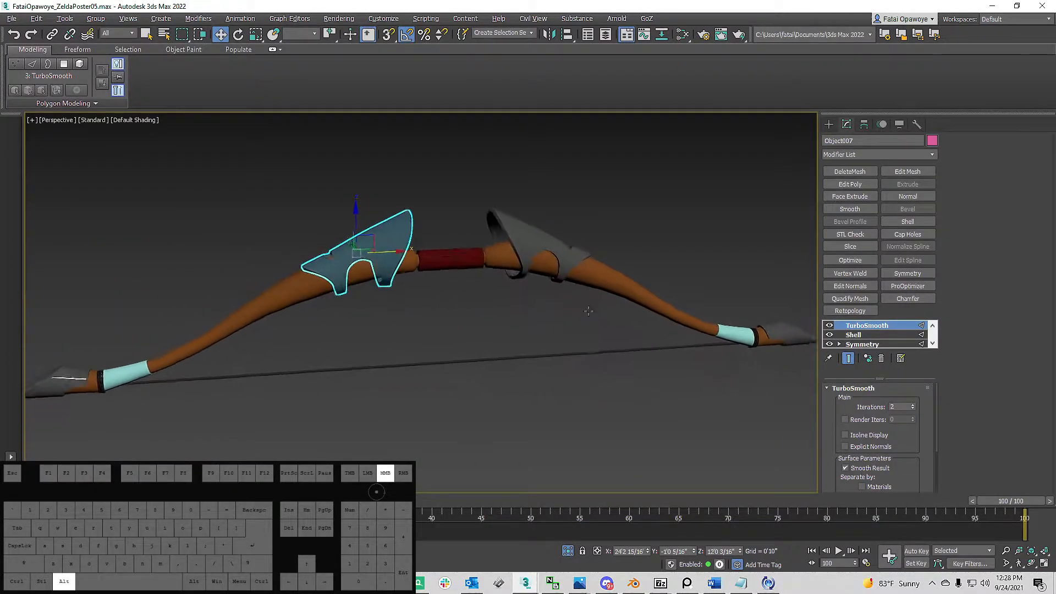
{"action": "left_click", "coordinate": [828, 125]}
{"action": "middle_click_drag", "start_coordinate": [641, 189], "coordinate": [389, 186], "text": "alt"}
{"action": "right_click", "coordinate": [389, 184]}
{"action": "middle_click_drag", "start_coordinate": [417, 135], "coordinate": [308, 254], "text": "alt"}
{"action": "key", "text": "f"}
{"action": "key", "text": "z"}
{"action": "scroll", "coordinate": [351, 249], "scroll_direction": "down", "scroll_amount": 5}
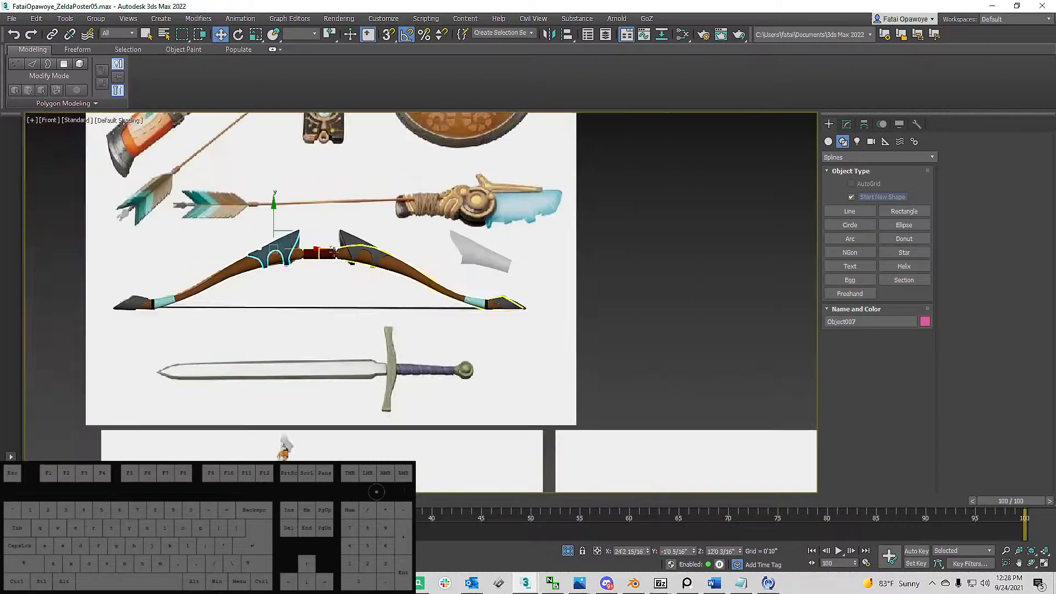
Step: Select the bow's right limb and compare its outline with the reference sheet in the front view
{"action": "scroll", "coordinate": [329, 251], "scroll_direction": "up", "scroll_amount": 5}
{"action": "left_click", "coordinate": [365, 243]}
{"action": "scroll", "coordinate": [365, 243], "scroll_direction": "down", "scroll_amount": 2}
{"action": "middle_click_drag", "start_coordinate": [365, 243], "coordinate": [354, 246]}
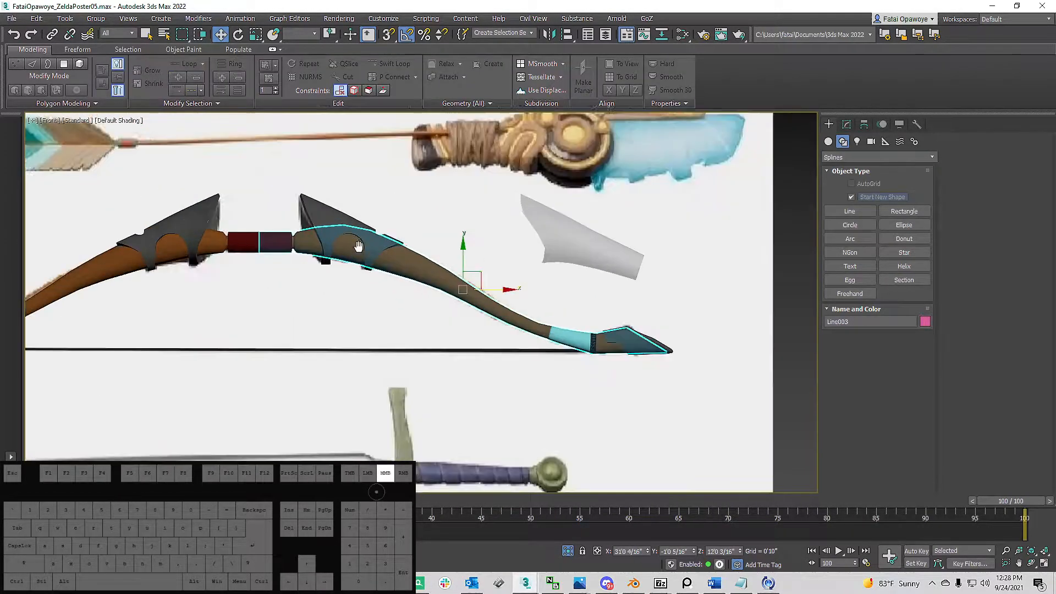
{"action": "scroll", "coordinate": [354, 246], "scroll_direction": "down", "scroll_amount": 2}
{"action": "scroll", "coordinate": [414, 259], "scroll_direction": "up", "scroll_amount": 3}
{"action": "scroll", "coordinate": [414, 263], "scroll_direction": "down", "scroll_amount": 5}
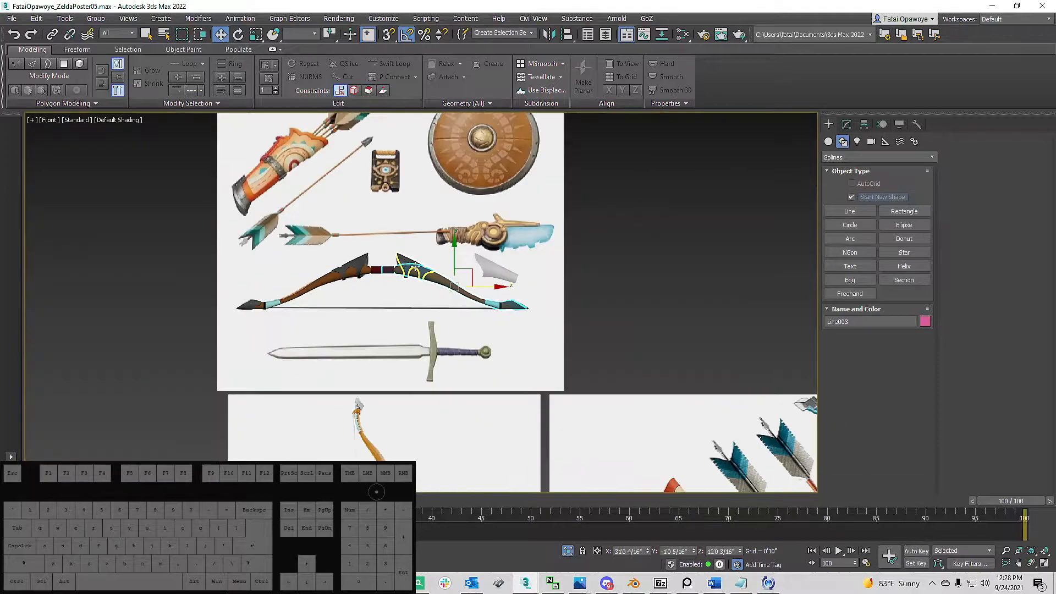
Step: Examine the metal guard and handle on the detailed bow reference image beside the arrows
{"action": "scroll", "coordinate": [415, 263], "scroll_direction": "down", "scroll_amount": 3}
{"action": "scroll", "coordinate": [592, 294], "scroll_direction": "up", "scroll_amount": 8}
{"action": "middle_click_drag", "start_coordinate": [592, 295], "coordinate": [436, 299]}
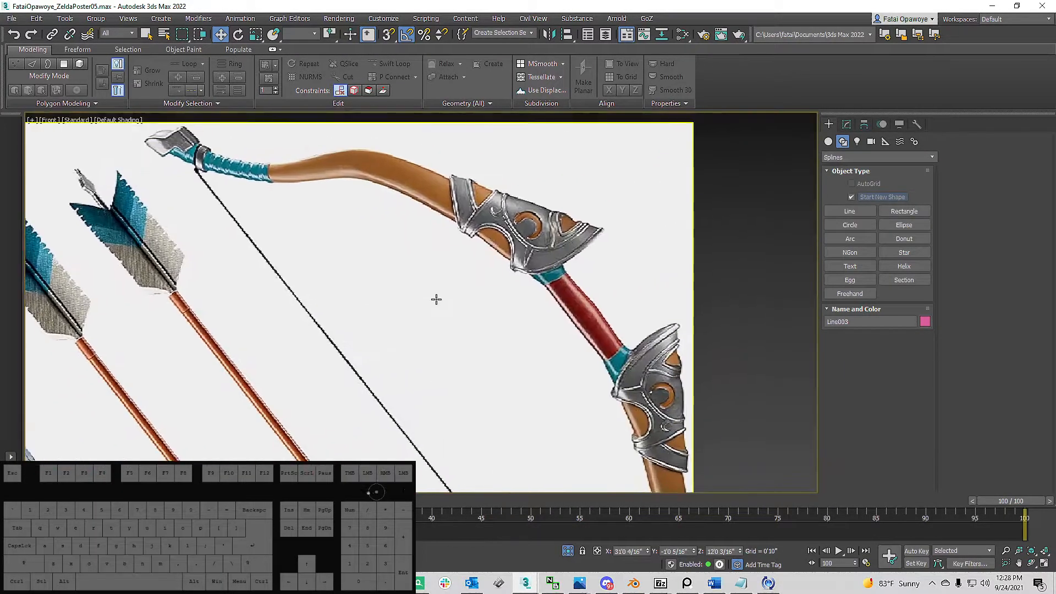
{"action": "scroll", "coordinate": [531, 227], "scroll_direction": "up", "scroll_amount": 2}
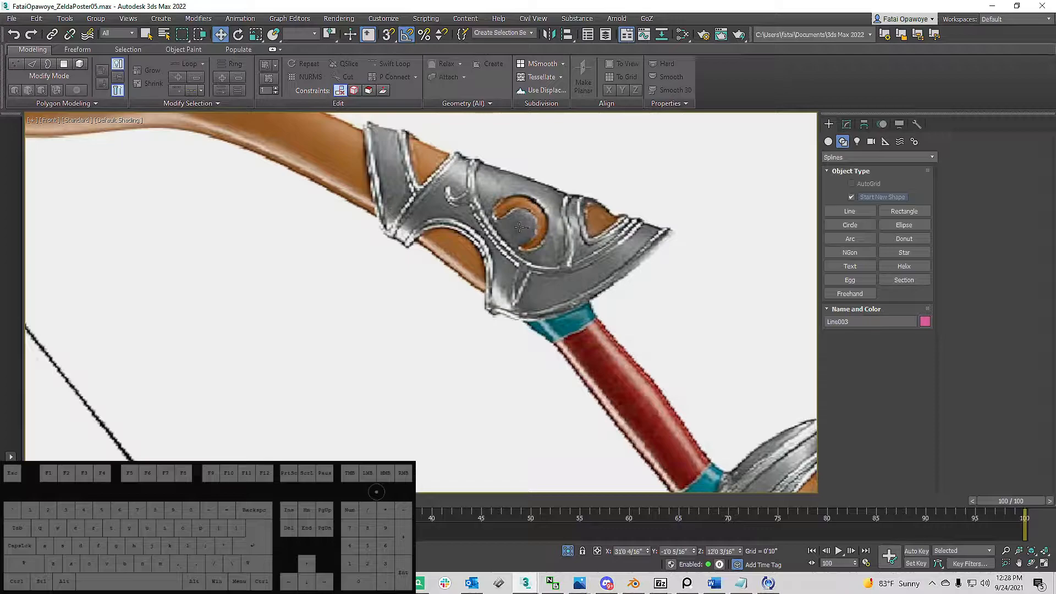
{"action": "scroll", "coordinate": [519, 226], "scroll_direction": "down", "scroll_amount": 3}
{"action": "scroll", "coordinate": [625, 278], "scroll_direction": "up", "scroll_amount": 3}
{"action": "scroll", "coordinate": [605, 281], "scroll_direction": "down", "scroll_amount": 3}
{"action": "middle_click_drag", "start_coordinate": [606, 280], "coordinate": [740, 297]}
{"action": "key", "text": "alt+w"}
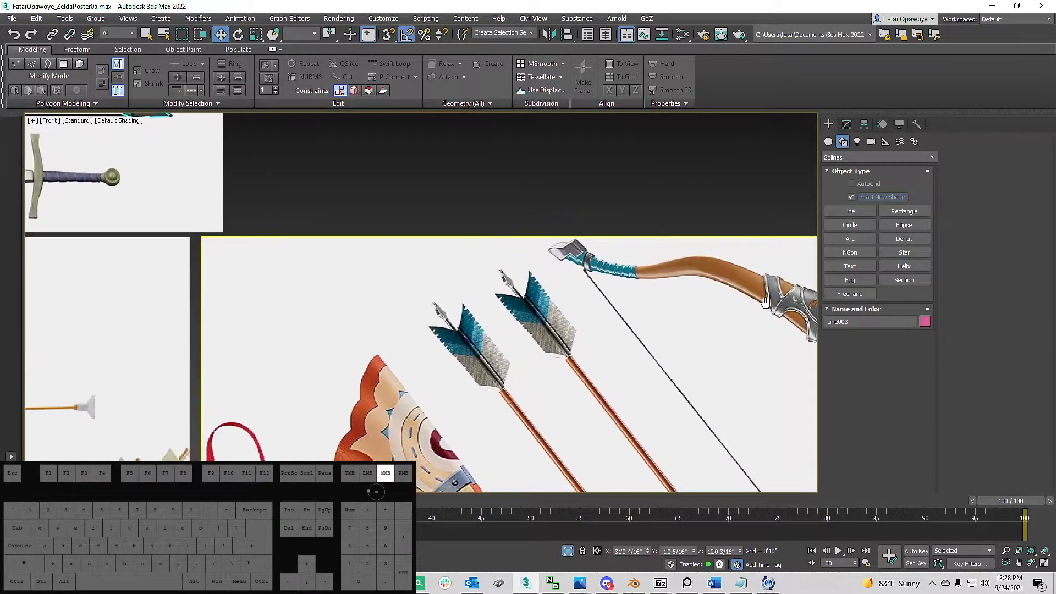
{"action": "scroll", "coordinate": [693, 329], "scroll_direction": "up", "scroll_amount": 3}
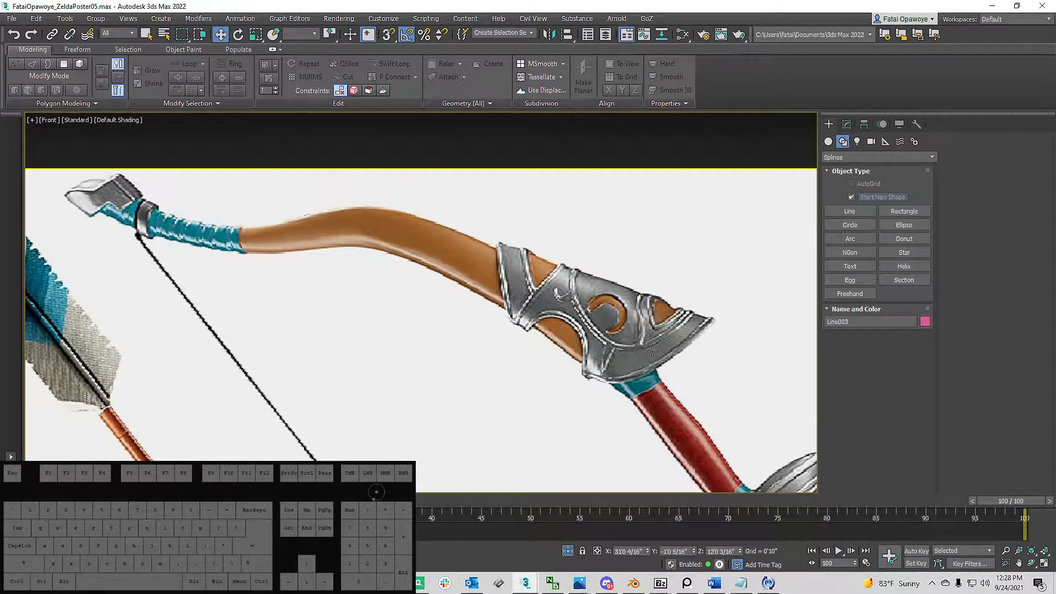
{"action": "scroll", "coordinate": [662, 349], "scroll_direction": "down", "scroll_amount": 5}
{"action": "scroll", "coordinate": [514, 299], "scroll_direction": "up", "scroll_amount": 5}
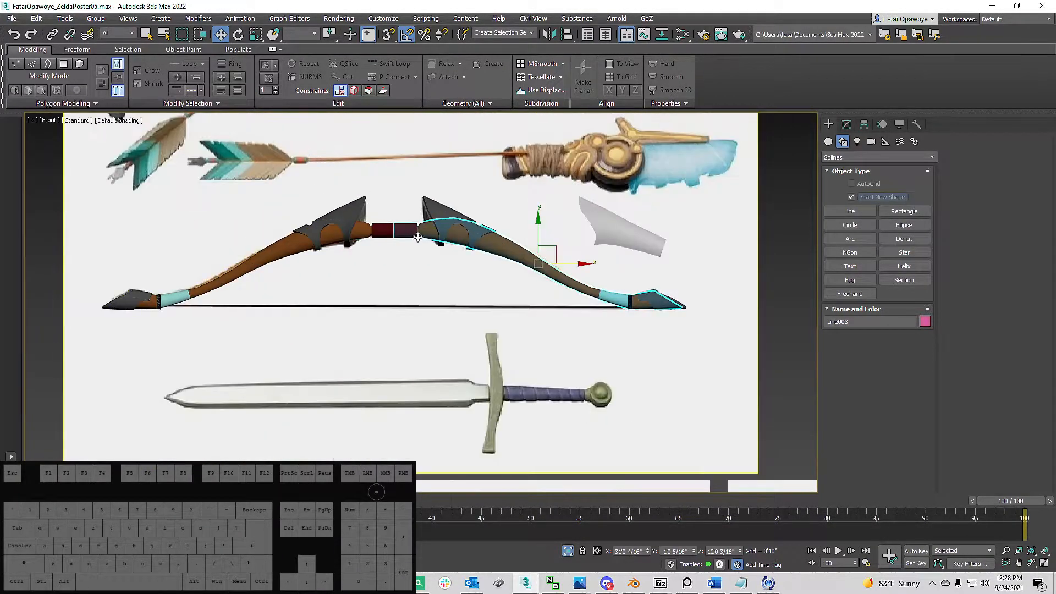
Step: Examine up close how the right limb fits beneath the metal guard's arch and legs
{"action": "scroll", "coordinate": [416, 237], "scroll_direction": "up", "scroll_amount": 3}
{"action": "middle_click_drag", "start_coordinate": [462, 200], "coordinate": [434, 219]}
{"action": "scroll", "coordinate": [513, 240], "scroll_direction": "up", "scroll_amount": 2}
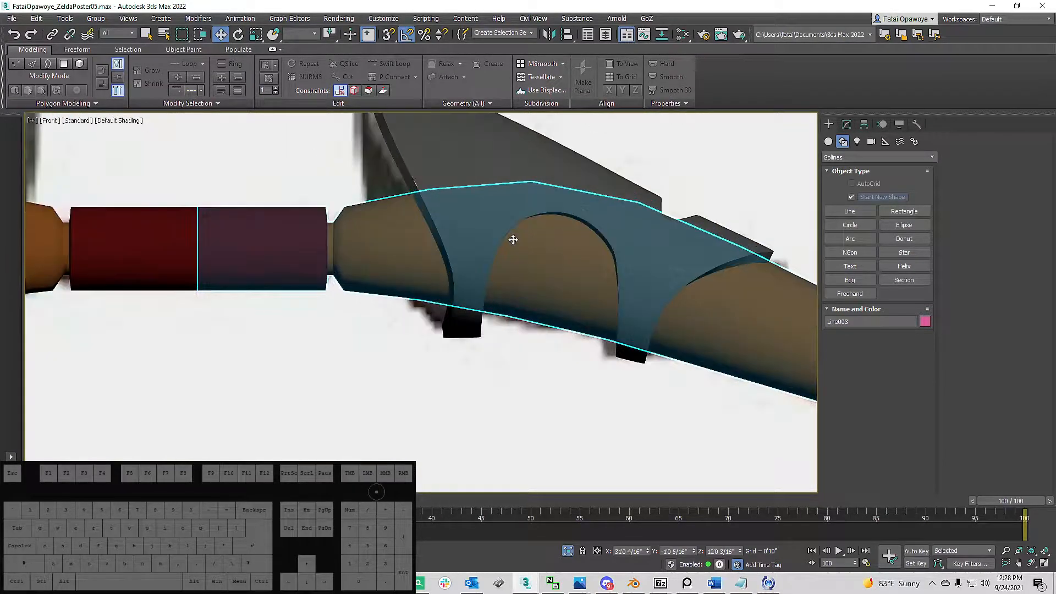
{"action": "middle_click_drag", "start_coordinate": [420, 243], "coordinate": [417, 261]}
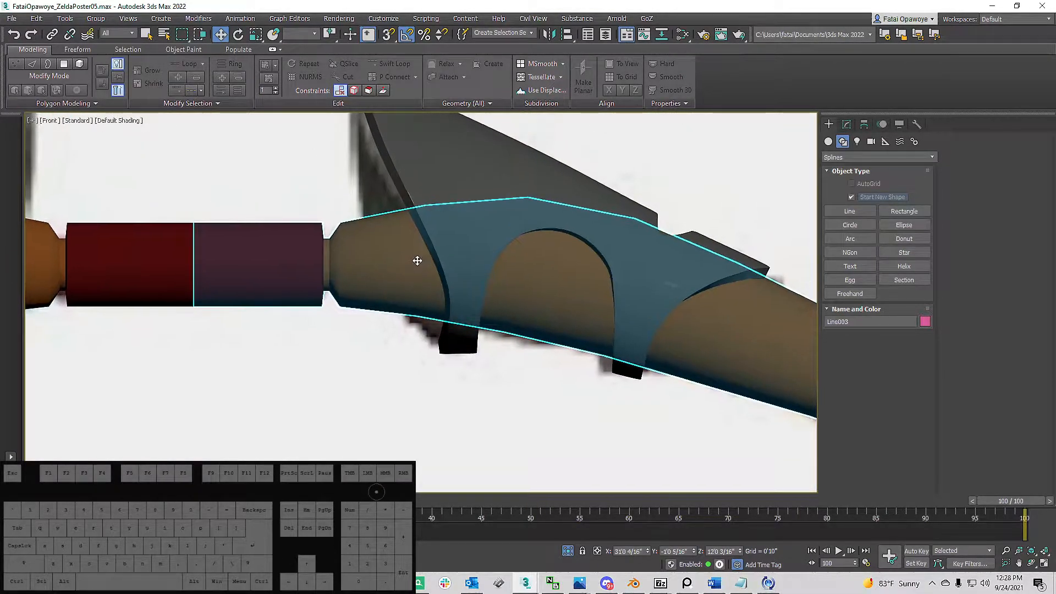
{"action": "key", "text": "F3"}
{"action": "key", "text": "F3"}
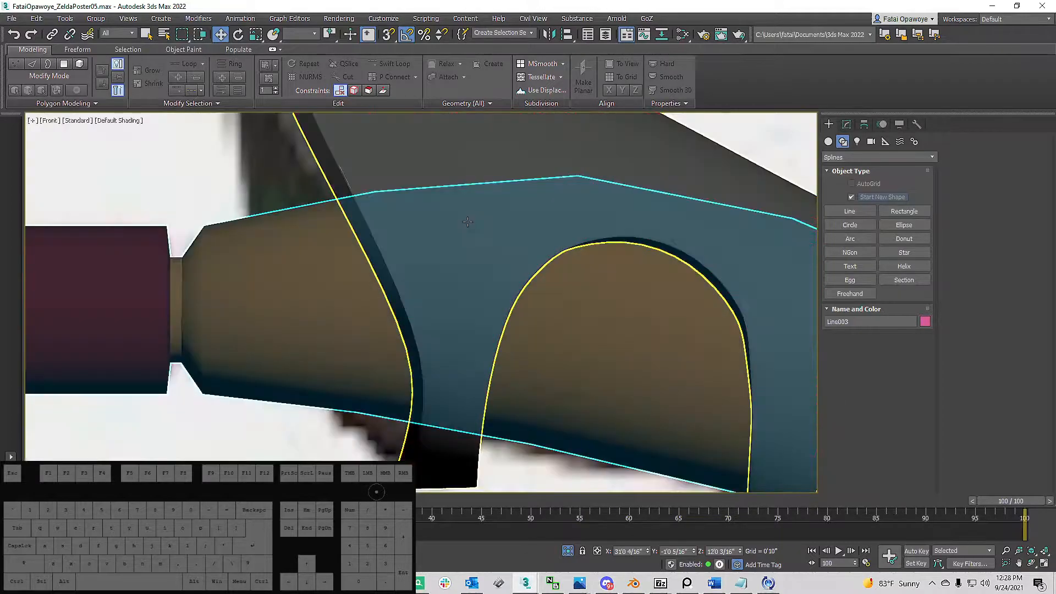
{"action": "scroll", "coordinate": [444, 221], "scroll_direction": "down", "scroll_amount": 2}
{"action": "scroll", "coordinate": [441, 222], "scroll_direction": "down", "scroll_amount": 2}
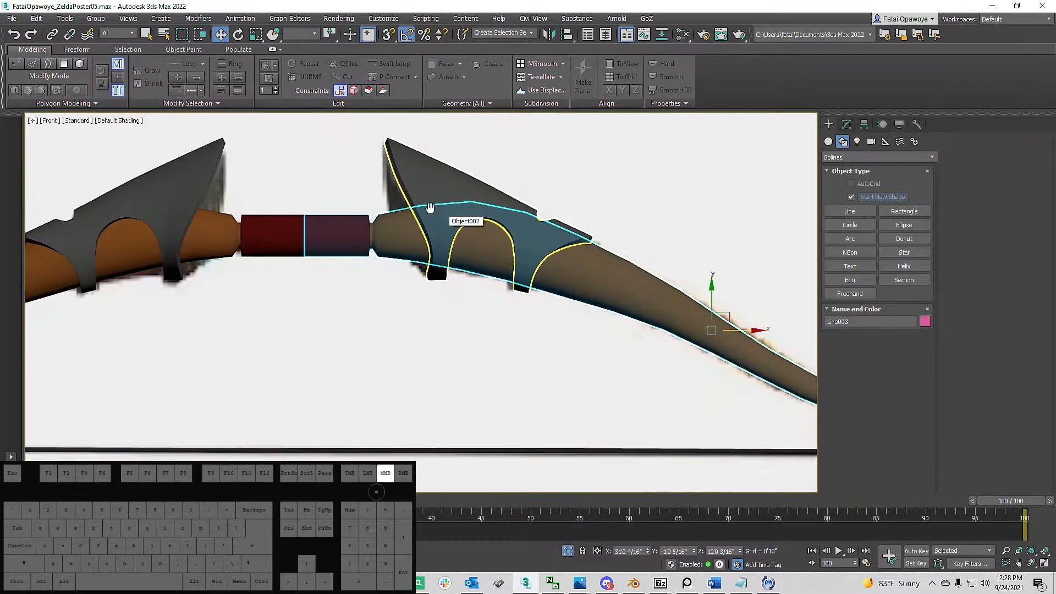
{"action": "scroll", "coordinate": [423, 231], "scroll_direction": "down", "scroll_amount": 5}
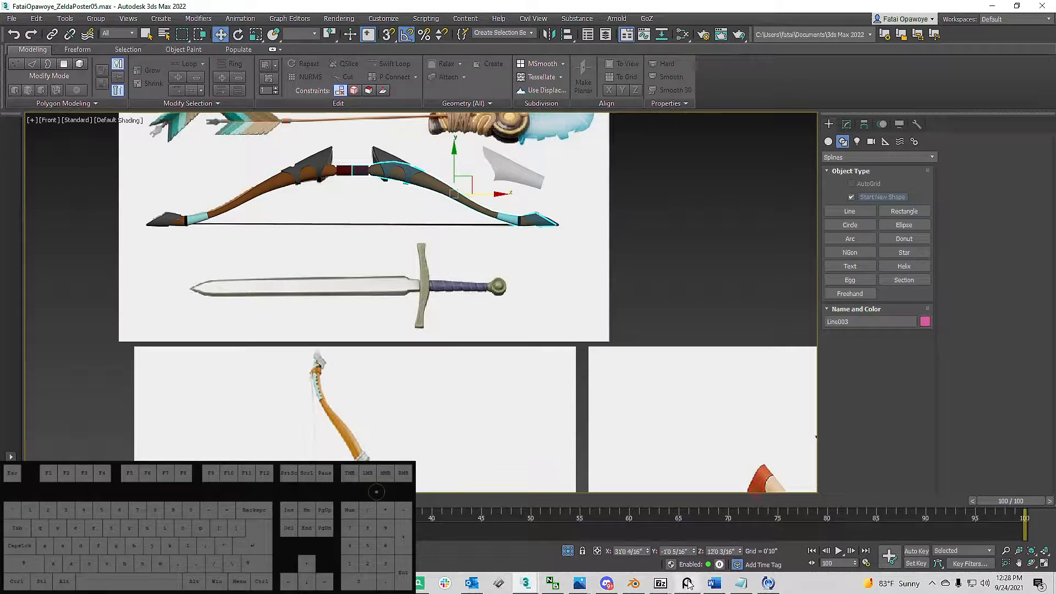
Step: Switch to Discord, restore its window from full size and move it aside
{"action": "mouse_move", "coordinate": [688, 584]}
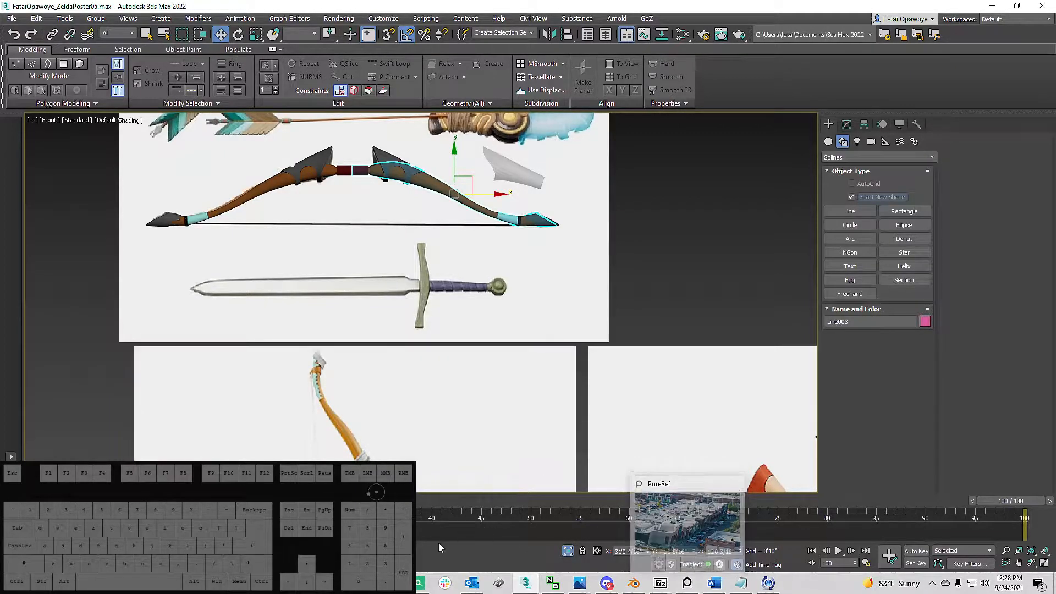
{"action": "left_click", "coordinate": [606, 583]}
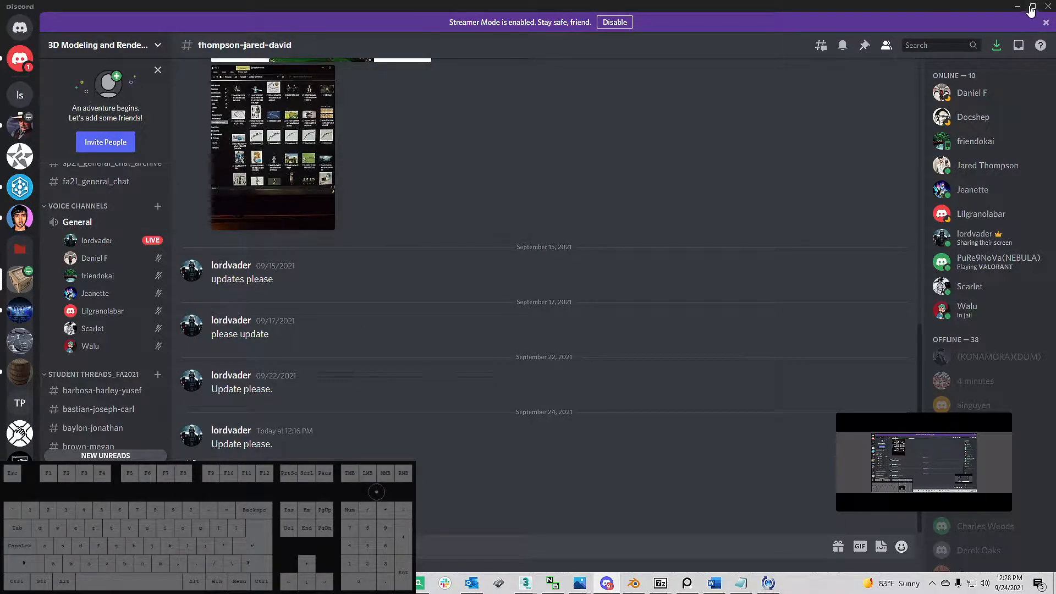
{"action": "left_click", "coordinate": [1033, 6]}
{"action": "left_click_drag", "start_coordinate": [192, 200], "coordinate": [0, 208]}
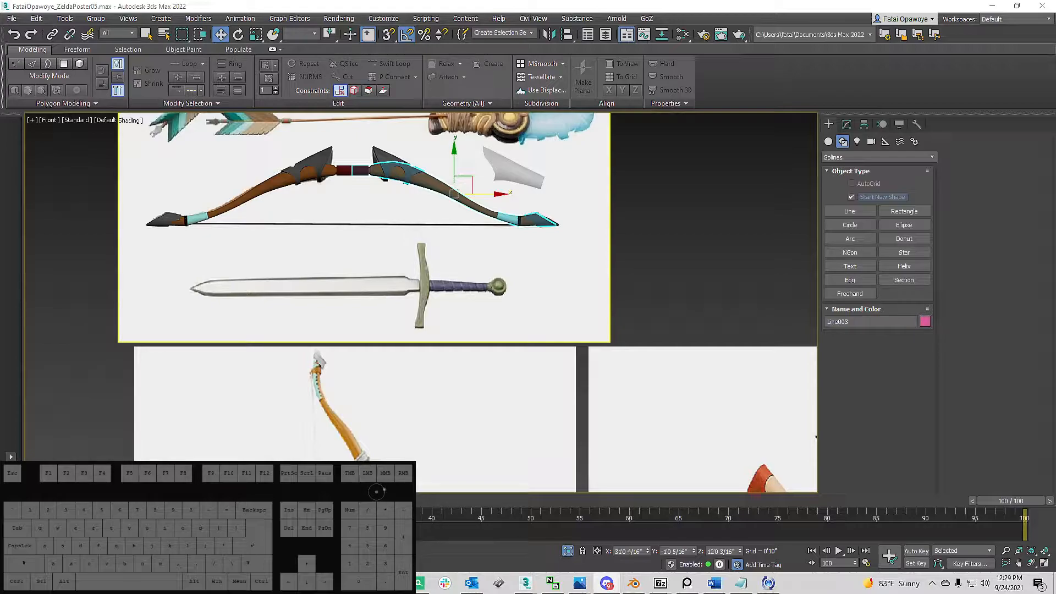
Step: Switch to the Zelda poster image in the browser, enlarge it to 200% and study the bow's guards, closing with the browser minimized
{"action": "key", "text": "alt+Tab"}
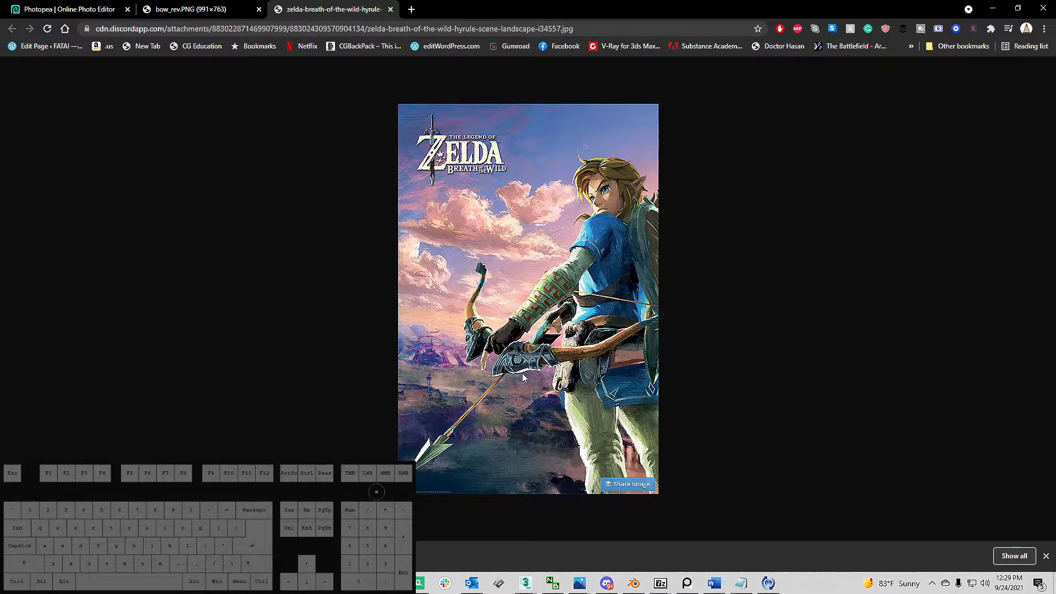
{"action": "key", "text": "ctrl"}
{"action": "scroll", "coordinate": [541, 357], "scroll_direction": "up", "scroll_amount": 5, "text": "ctrl"}
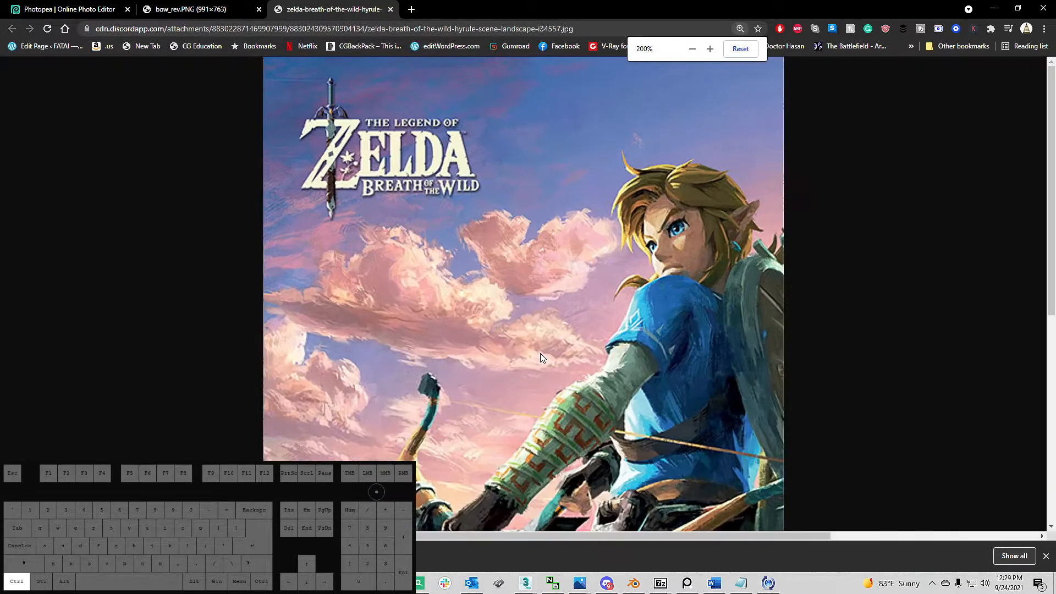
{"action": "scroll", "coordinate": [517, 322], "scroll_direction": "down", "scroll_amount": 5}
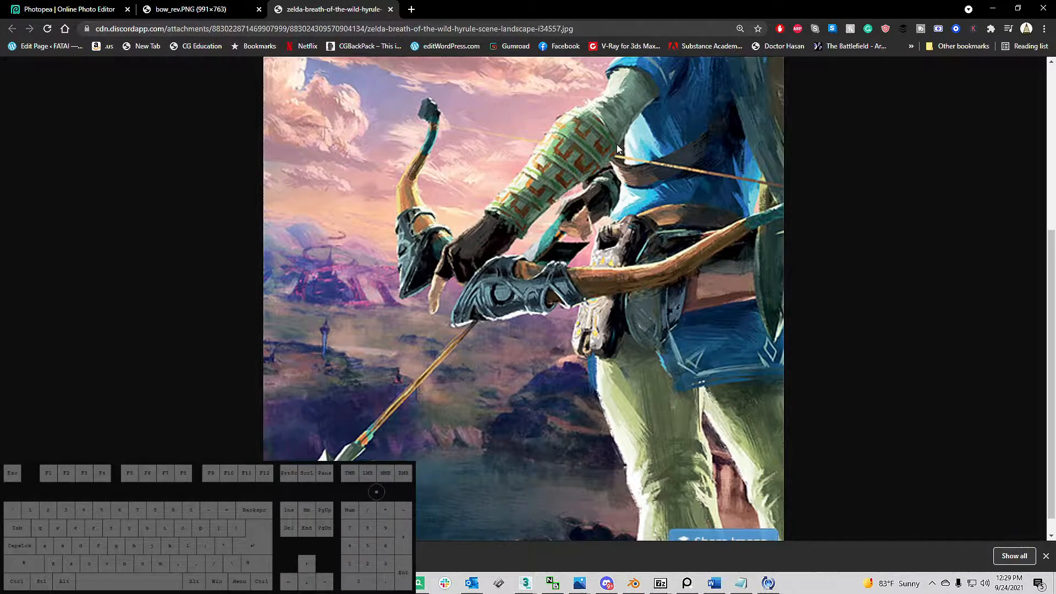
{"action": "left_click", "coordinate": [995, 8]}
Step: Examine the modeled guard and its fit around the limb up close and from another angle
{"action": "middle_click_drag", "start_coordinate": [397, 179], "coordinate": [495, 308]}
{"action": "scroll", "coordinate": [402, 209], "scroll_direction": "up", "scroll_amount": 5}
{"action": "scroll", "coordinate": [436, 262], "scroll_direction": "down", "scroll_amount": 2}
{"action": "scroll", "coordinate": [466, 255], "scroll_direction": "up", "scroll_amount": 5}
{"action": "middle_click_drag", "start_coordinate": [355, 265], "coordinate": [369, 254]}
{"action": "scroll", "coordinate": [369, 255], "scroll_direction": "down", "scroll_amount": 5}
{"action": "mouse_move", "coordinate": [374, 256]}
{"action": "middle_mouse_down", "text": "alt"}
{"action": "mouse_move", "coordinate": [391, 259]}
{"action": "mouse_move", "coordinate": [357, 260]}
{"action": "mouse_move", "coordinate": [570, 285]}
{"action": "middle_mouse_up", "text": "alt"}
Step: Select the right bow limb, show it as wireframe in the front view, and enter edge editing
{"action": "left_click", "coordinate": [357, 260]}
{"action": "scroll", "coordinate": [391, 271], "scroll_direction": "down", "scroll_amount": 3}
{"action": "key", "text": "f"}
{"action": "key", "text": "F3"}
{"action": "scroll", "coordinate": [382, 247], "scroll_direction": "up", "scroll_amount": 6}
{"action": "left_click", "coordinate": [846, 125]}
{"action": "middle_click_drag", "start_coordinate": [703, 263], "coordinate": [530, 248]}
{"action": "scroll", "coordinate": [535, 267], "scroll_direction": "down", "scroll_amount": 5}
{"action": "scroll", "coordinate": [441, 256], "scroll_direction": "up", "scroll_amount": 5}
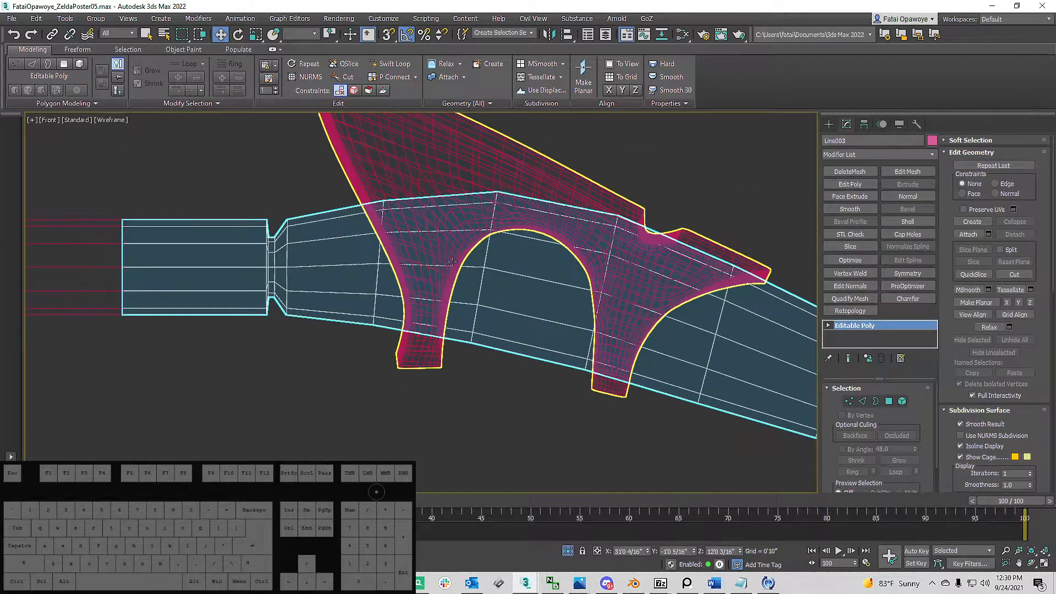
{"action": "middle_click_drag", "start_coordinate": [449, 262], "coordinate": [451, 274]}
{"action": "key", "text": "2"}
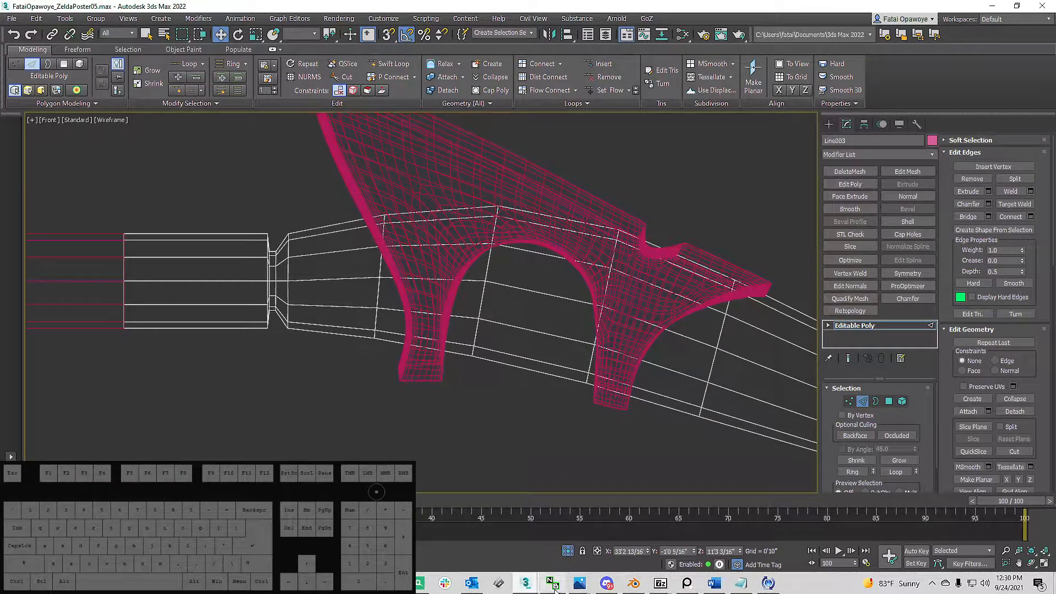
Step: Select the limb's edge loop beneath the guard's arch and scale it up
{"action": "mouse_move", "coordinate": [554, 585]}
{"action": "middle_click_drag", "start_coordinate": [471, 313], "coordinate": [466, 315]}
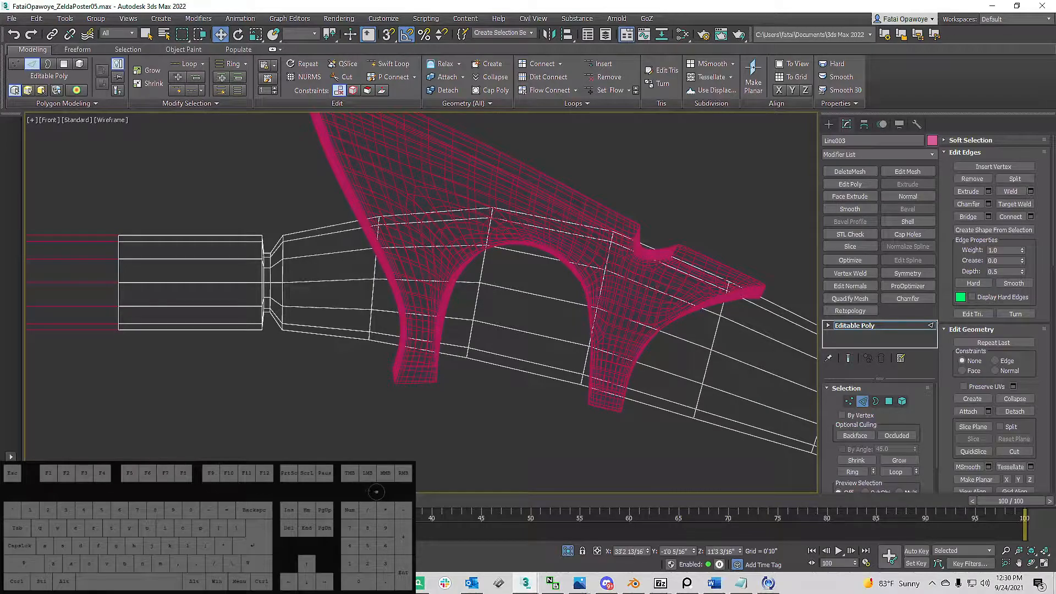
{"action": "scroll", "coordinate": [539, 276], "scroll_direction": "down", "scroll_amount": 1}
{"action": "scroll", "coordinate": [472, 292], "scroll_direction": "down", "scroll_amount": 1}
{"action": "left_click", "coordinate": [471, 279]}
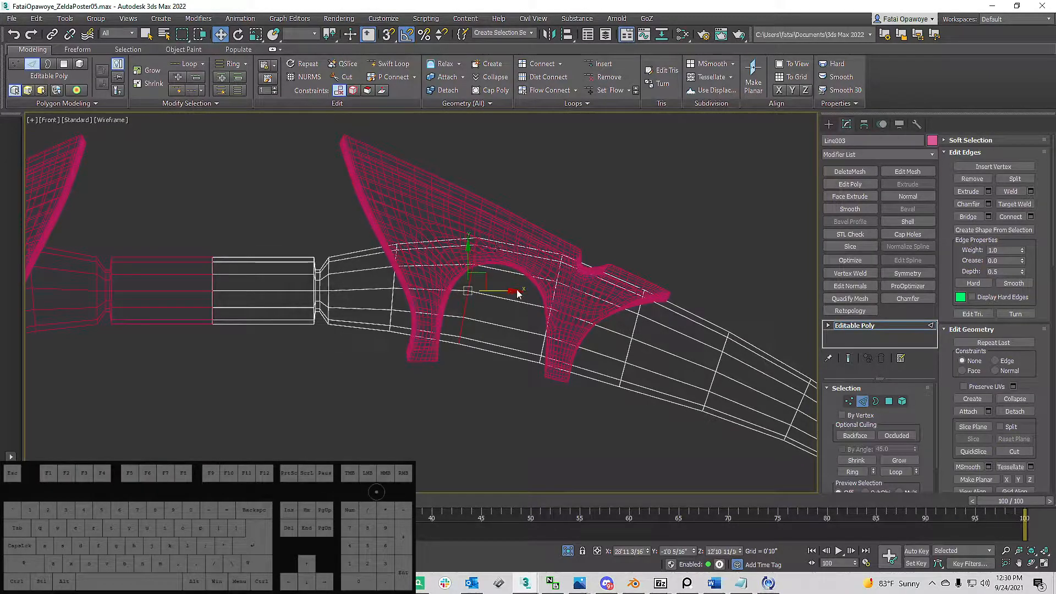
{"action": "left_click", "coordinate": [469, 279]}
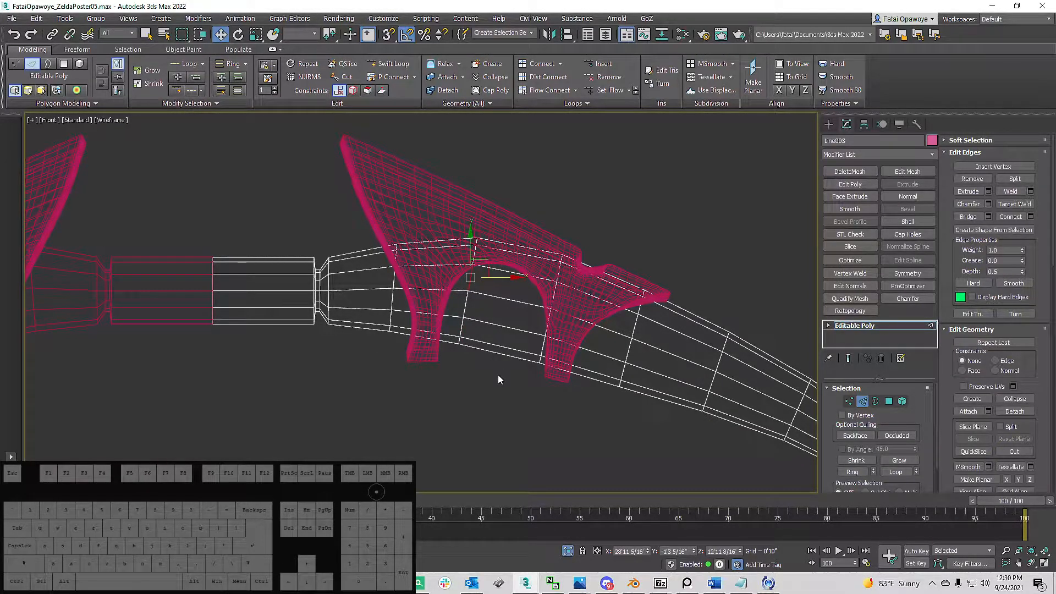
{"action": "left_click", "coordinate": [463, 300]}
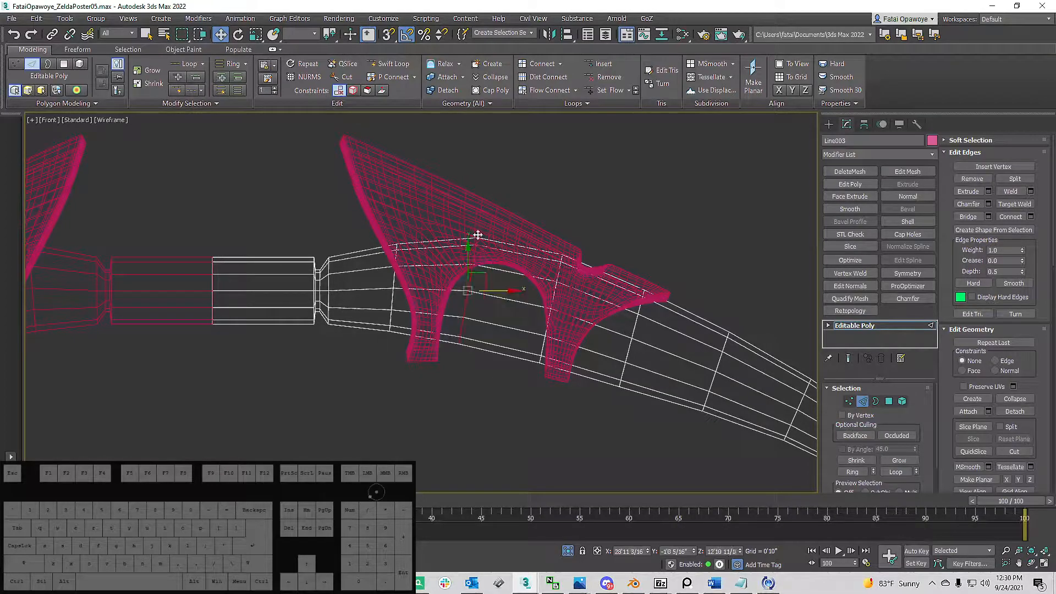
{"action": "scroll", "coordinate": [466, 269], "scroll_direction": "up", "scroll_amount": 3}
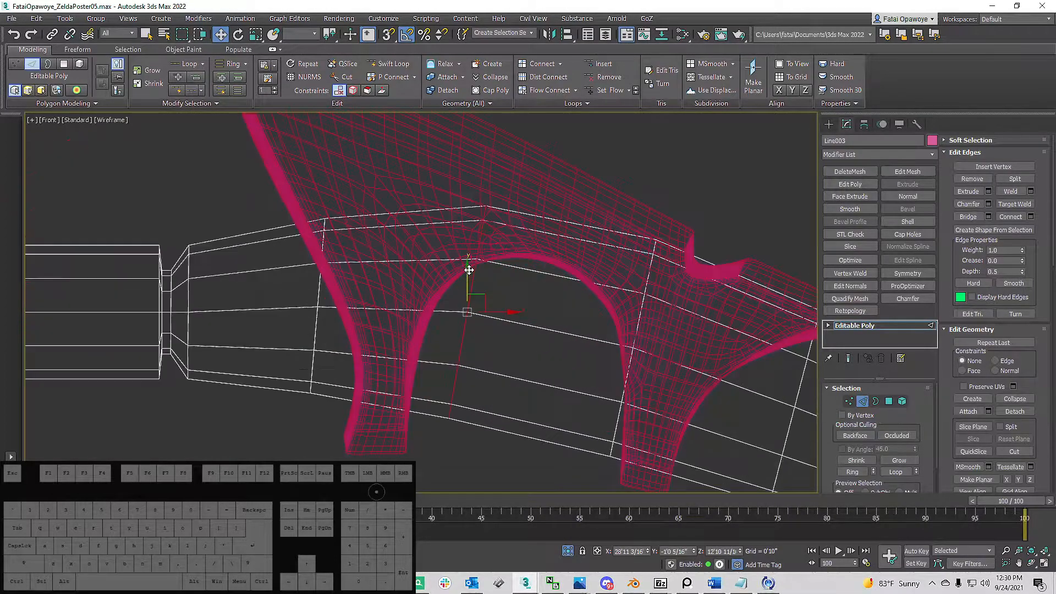
{"action": "scroll", "coordinate": [454, 286], "scroll_direction": "down", "scroll_amount": 1}
{"action": "key", "text": "r"}
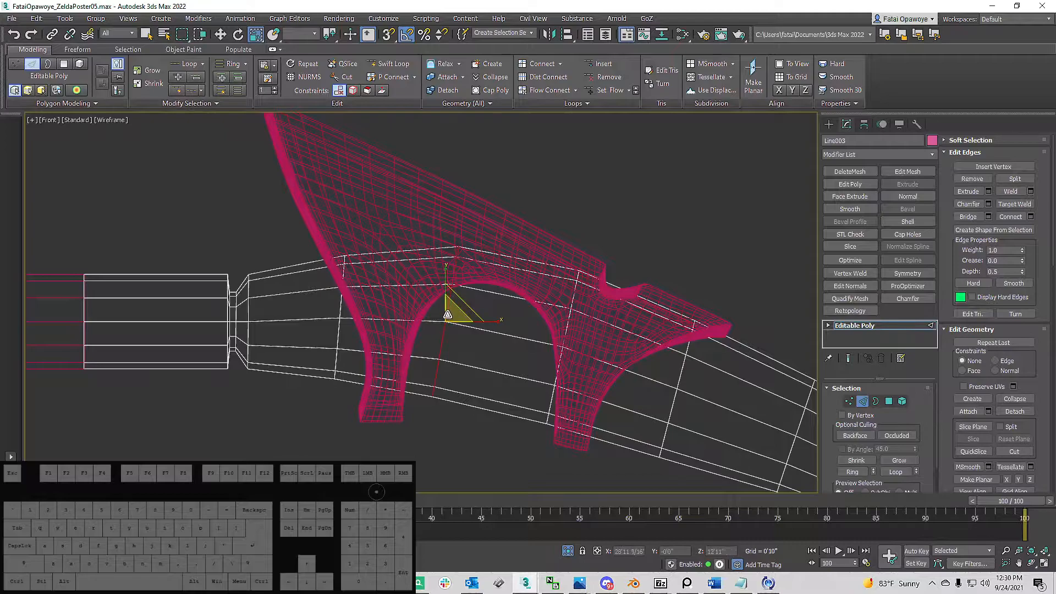
{"action": "scroll", "coordinate": [450, 310], "scroll_direction": "down", "scroll_amount": 3}
{"action": "scroll", "coordinate": [517, 297], "scroll_direction": "up", "scroll_amount": 2}
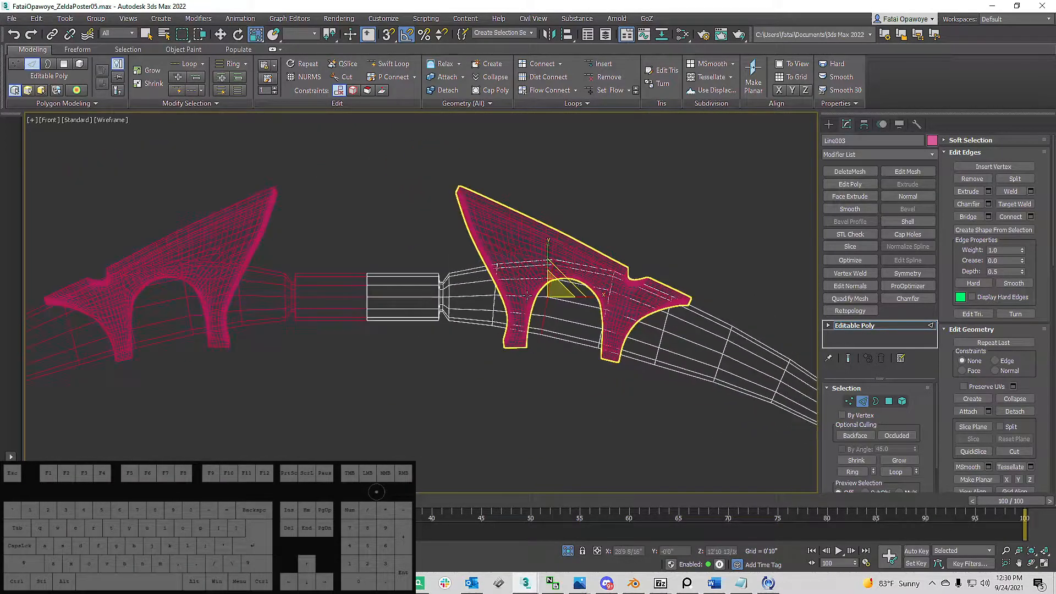
{"action": "left_click_drag", "start_coordinate": [564, 299], "coordinate": [509, 273]}
Step: Enlarge the limb's edge loop near the guard's inner leg and rescale the loop beneath the arch
{"action": "double_click", "coordinate": [493, 303]}
{"action": "key", "text": "w"}
{"action": "middle_click_drag", "start_coordinate": [552, 287], "coordinate": [510, 279]}
{"action": "left_click", "coordinate": [508, 284]}
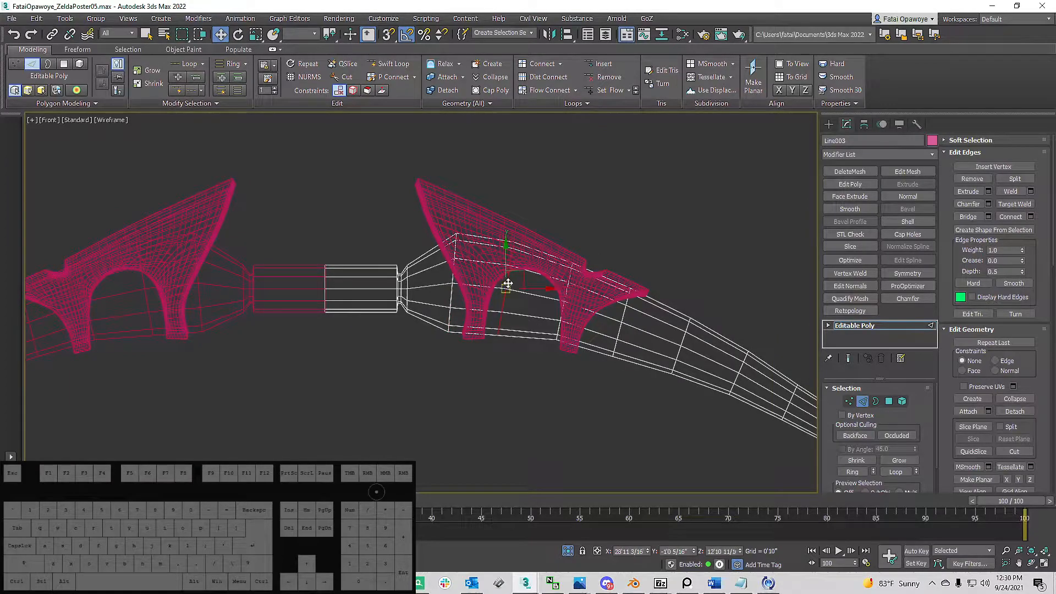
{"action": "key", "text": "r"}
{"action": "left_click_drag", "start_coordinate": [509, 278], "coordinate": [467, 260]}
{"action": "key", "text": "w"}
Step: Adjust the size and position of the edge loop near the guard's inner leg to thicken the limb
{"action": "double_click", "coordinate": [454, 273]}
{"action": "key", "text": "r"}
{"action": "key", "text": "w"}
{"action": "scroll", "coordinate": [433, 262], "scroll_direction": "up", "scroll_amount": 2}
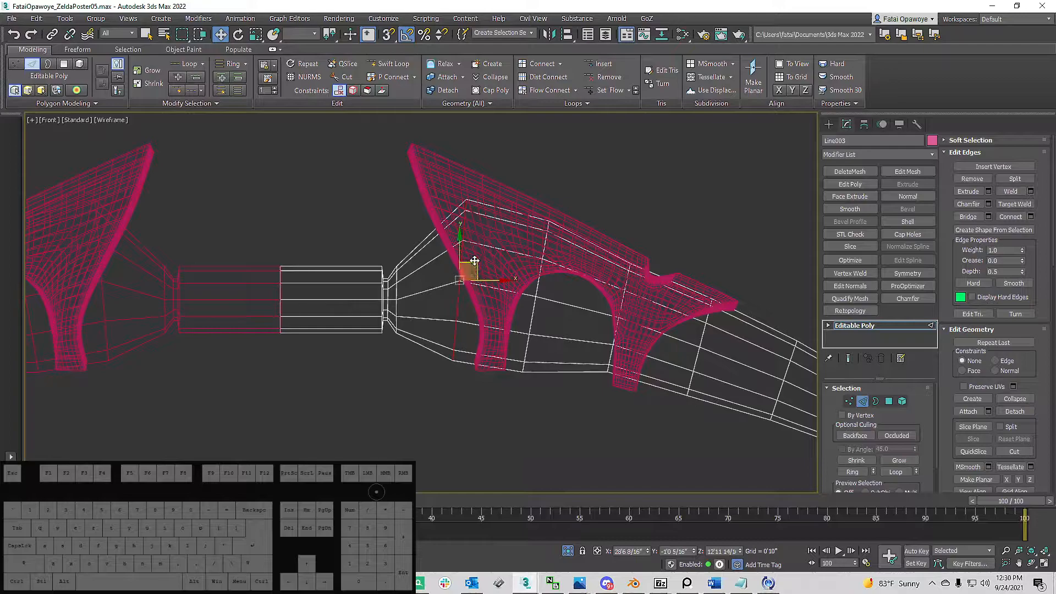
{"action": "left_click_drag", "start_coordinate": [474, 264], "coordinate": [465, 260]}
Step: Scale up the limb's end edge loop beside the handle collar to form a fuller, rounded shoulder
{"action": "scroll", "coordinate": [401, 280], "scroll_direction": "up", "scroll_amount": 3}
{"action": "double_click", "coordinate": [394, 285]}
{"action": "left_click", "coordinate": [392, 297]}
{"action": "key", "text": "r"}
{"action": "left_click_drag", "start_coordinate": [402, 293], "coordinate": [419, 269]}
{"action": "key", "text": "w"}
{"action": "key", "text": "e"}
{"action": "key", "text": "r"}
{"action": "middle_click_drag", "start_coordinate": [461, 256], "coordinate": [430, 274]}
{"action": "scroll", "coordinate": [431, 274], "scroll_direction": "down", "scroll_amount": 3}
Step: Refine the size of the limb's edge loop near the guard's inner leg, and rescale and nudge the loop beside the outer leg
{"action": "double_click", "coordinate": [454, 231]}
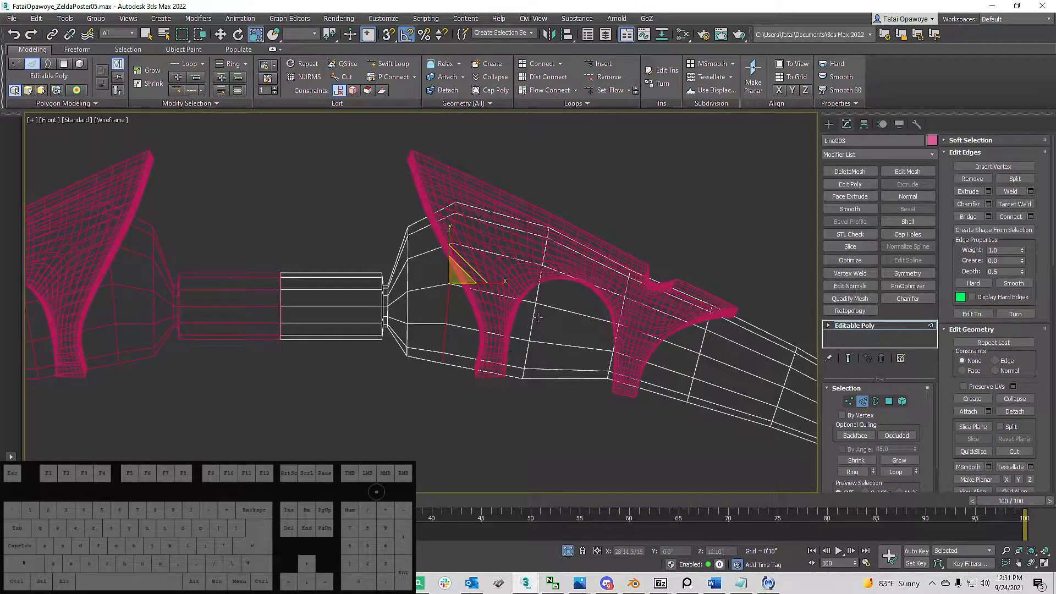
{"action": "middle_click_drag", "start_coordinate": [598, 322], "coordinate": [554, 308]}
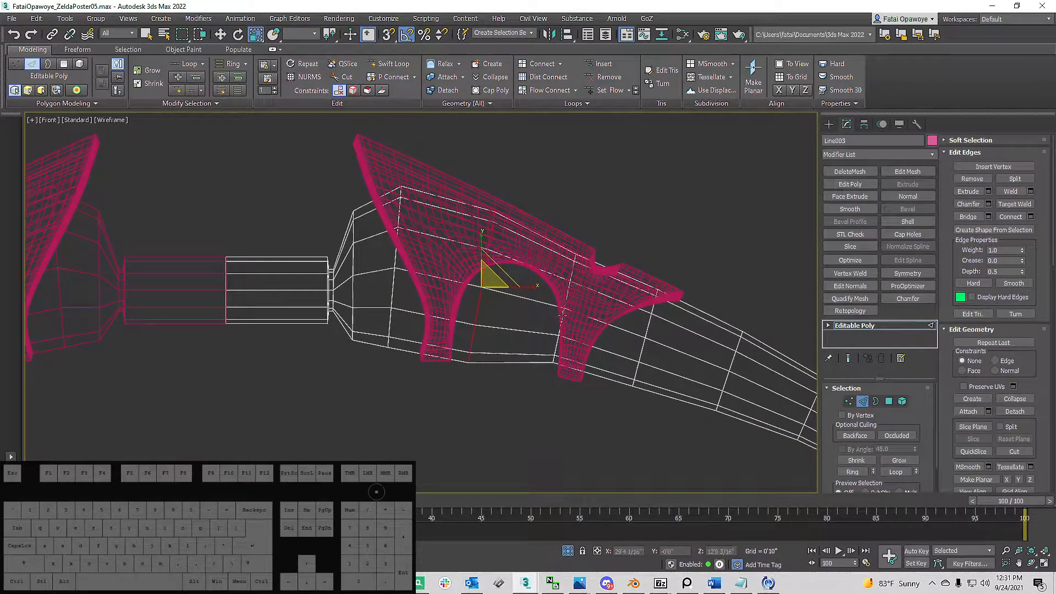
{"action": "double_click", "coordinate": [562, 315]}
{"action": "left_click_drag", "start_coordinate": [572, 303], "coordinate": [579, 290]}
{"action": "key", "text": "w"}
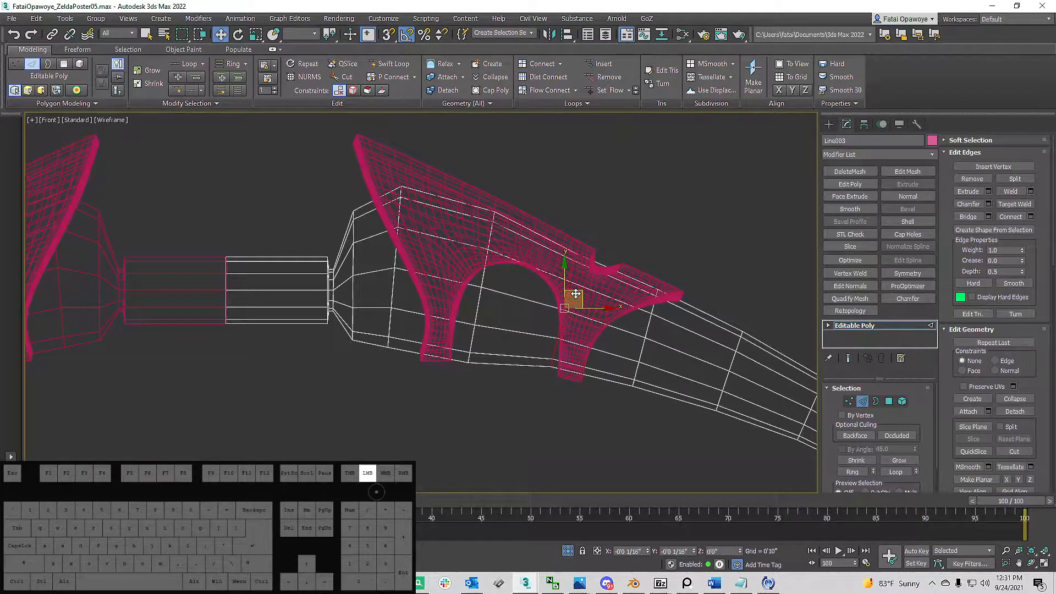
Step: Select the limb's edge loop beneath the guard's arch and rescale it slightly
{"action": "middle_click_drag", "start_coordinate": [608, 307], "coordinate": [505, 285]}
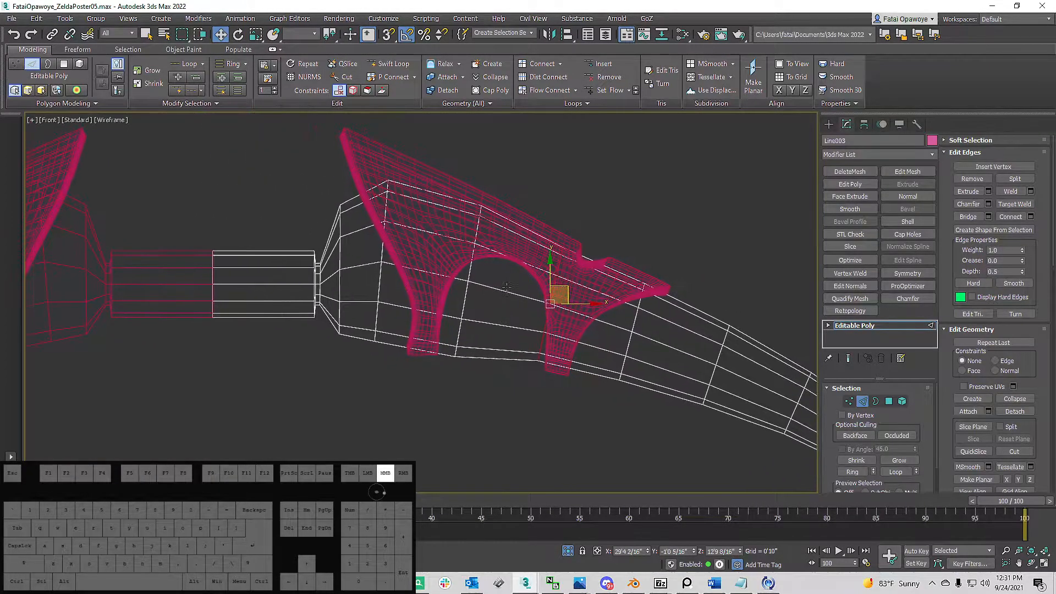
{"action": "left_click", "coordinate": [470, 293]}
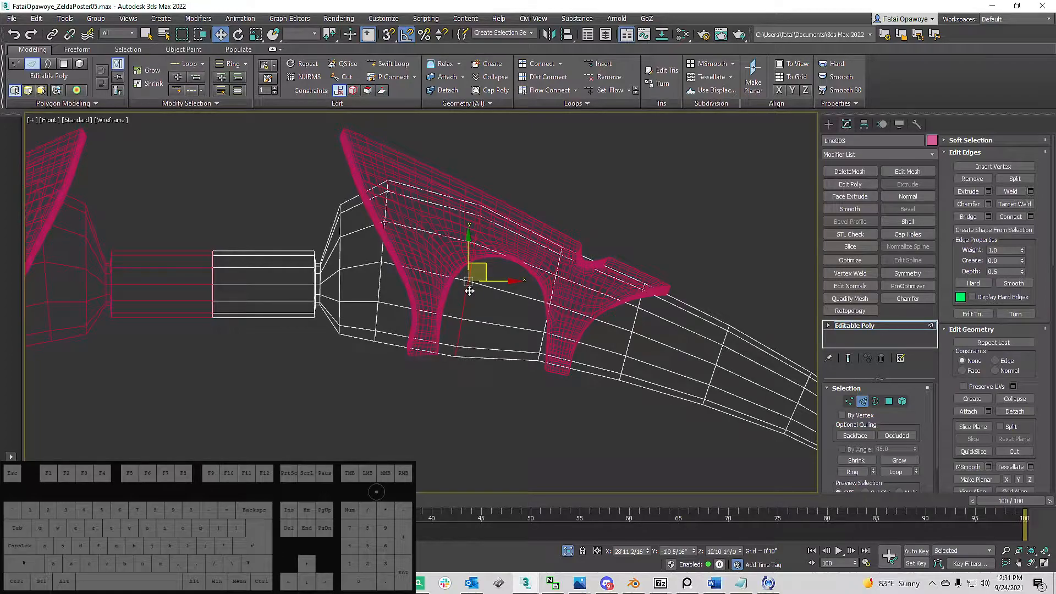
{"action": "left_click", "coordinate": [473, 274]}
{"action": "middle_click_drag", "start_coordinate": [360, 269], "coordinate": [434, 279]}
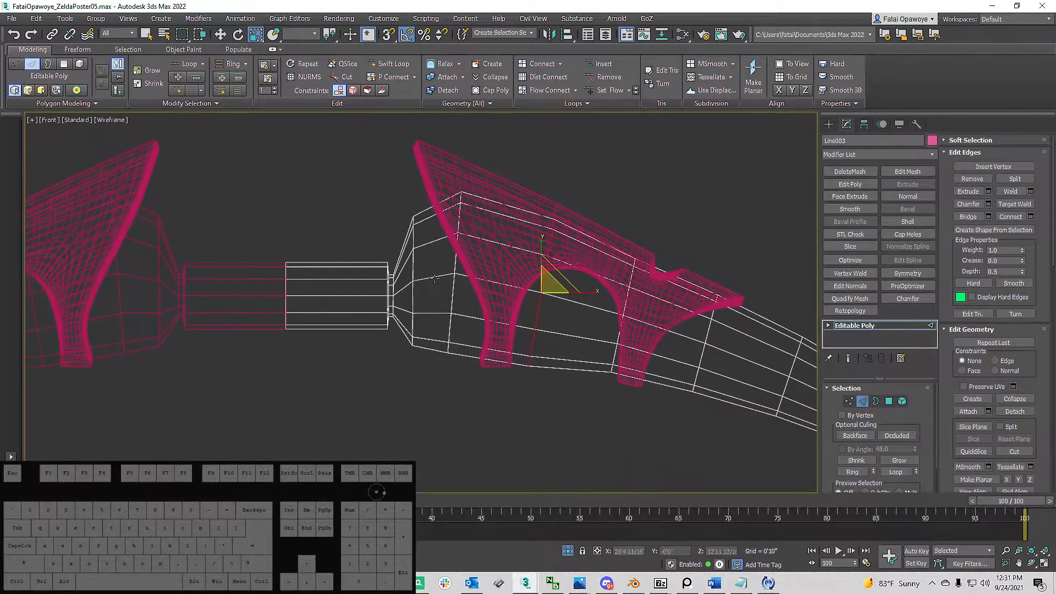
Step: Rotate the limb's edge loop near the guard's inner leg upright and adjust its position
{"action": "left_click", "coordinate": [455, 260]}
{"action": "key", "text": "e"}
{"action": "left_click", "coordinate": [452, 290]}
{"action": "left_click_drag", "start_coordinate": [481, 236], "coordinate": [465, 253]}
{"action": "key", "text": "w"}
{"action": "key", "text": "r"}
{"action": "key", "text": "w"}
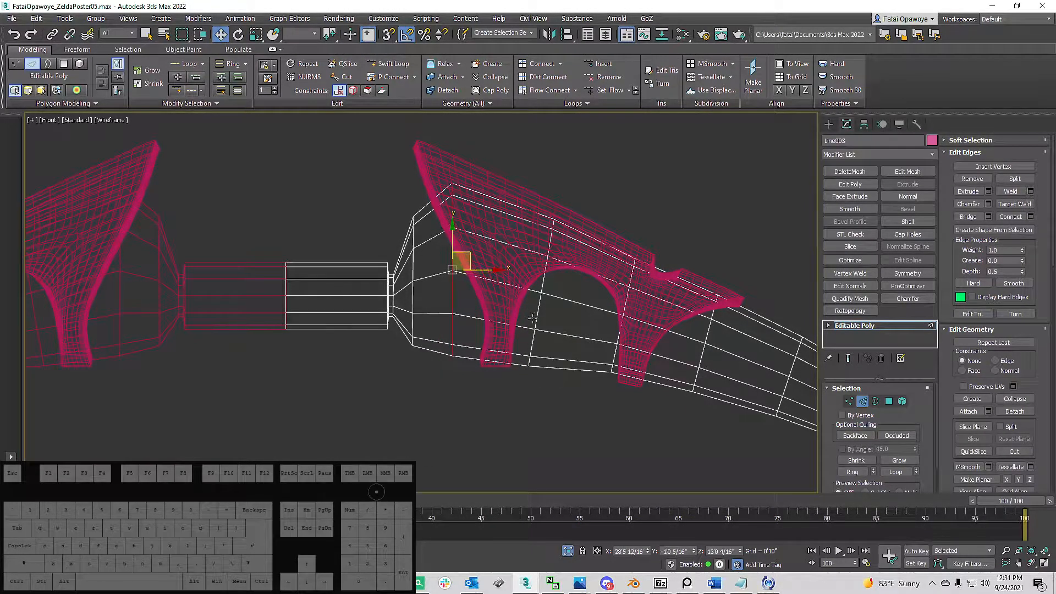
Step: Move the limb's shoulder loop slightly up and toward the guard, and select the edge loop near the inner leg
{"action": "double_click", "coordinate": [537, 316]}
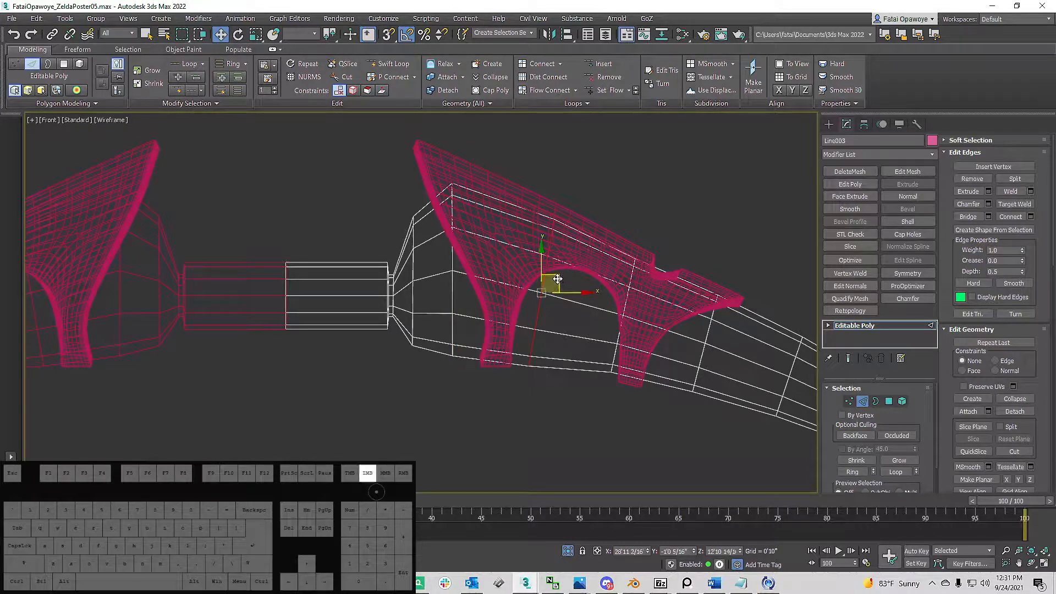
{"action": "scroll", "coordinate": [411, 280], "scroll_direction": "up", "scroll_amount": 3}
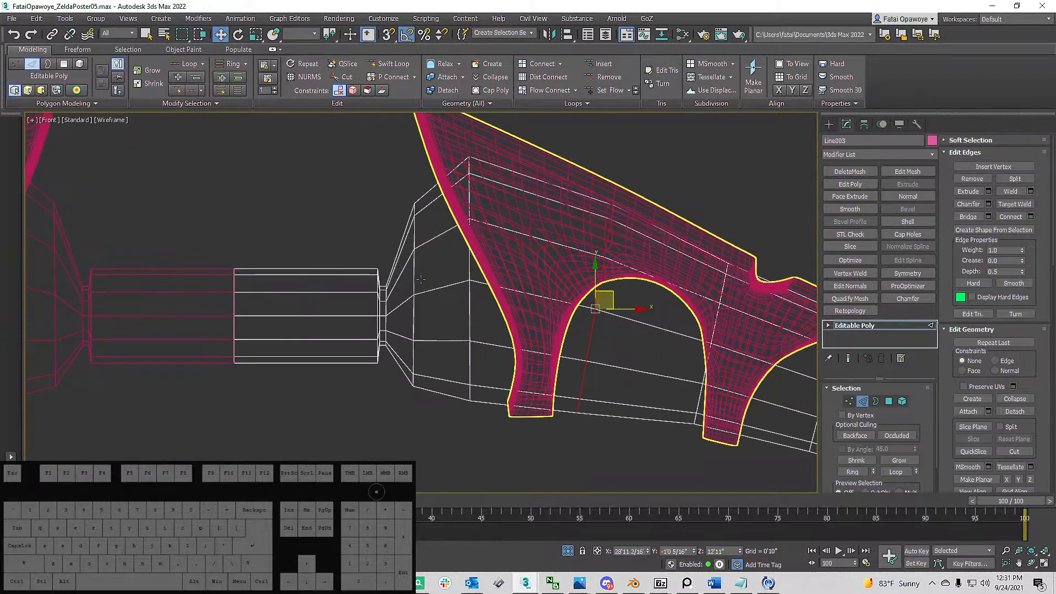
{"action": "double_click", "coordinate": [411, 280]}
{"action": "key", "text": "r"}
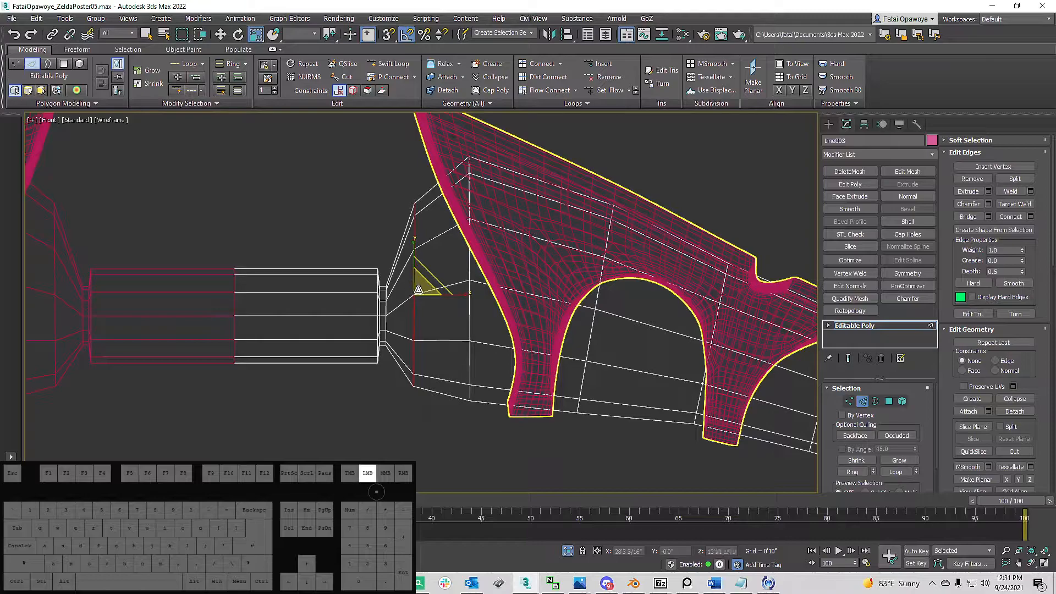
{"action": "key", "text": "w"}
{"action": "left_click_drag", "start_coordinate": [424, 283], "coordinate": [434, 272]}
{"action": "left_click", "coordinate": [466, 298]}
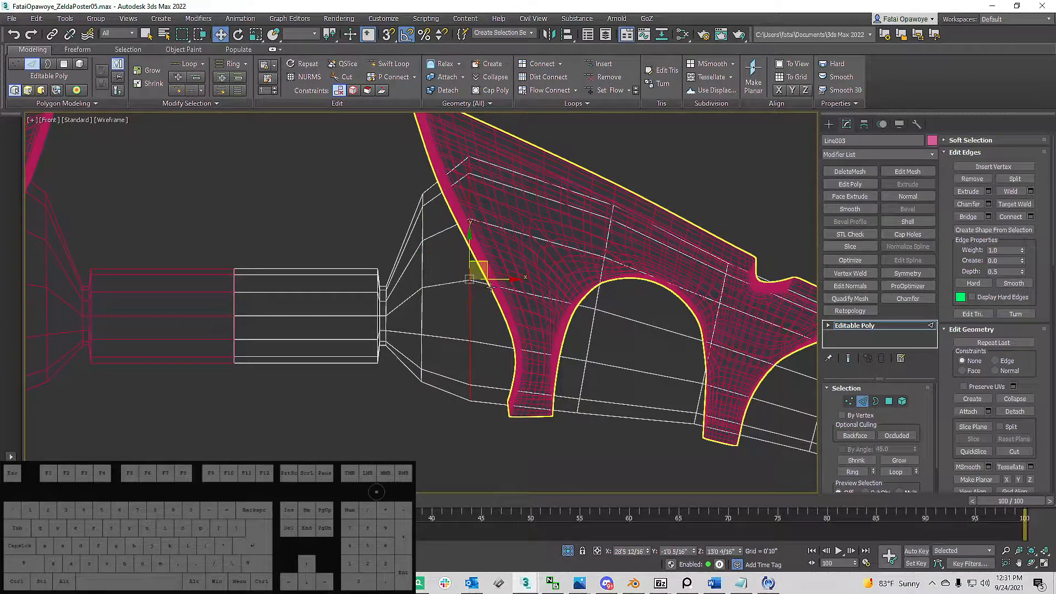
{"action": "key", "text": "e"}
{"action": "left_click_drag", "start_coordinate": [500, 255], "coordinate": [502, 252]}
{"action": "key", "text": "w"}
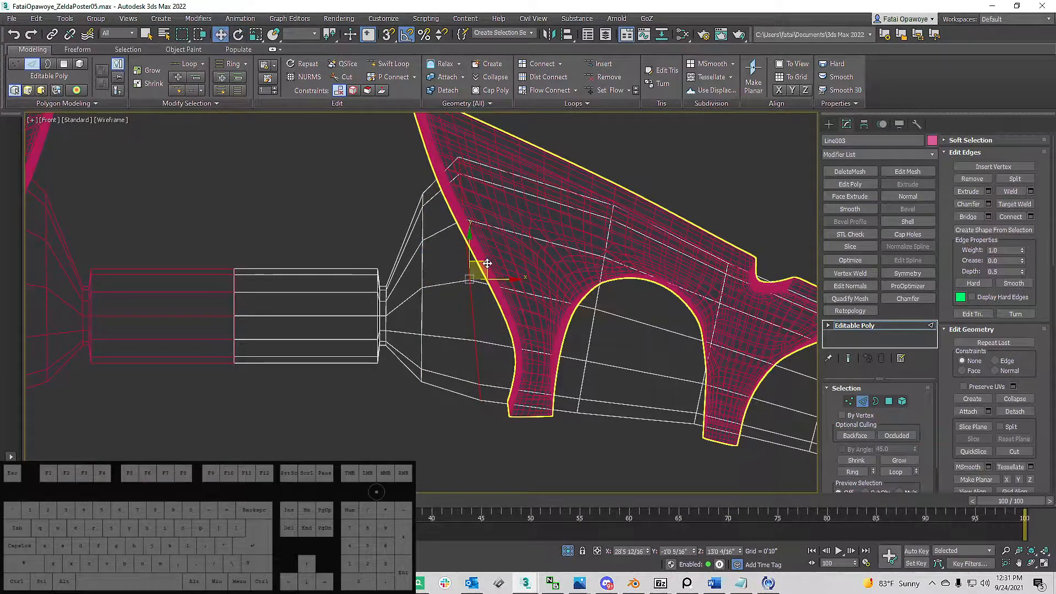
{"action": "key", "text": "ctrl+z"}
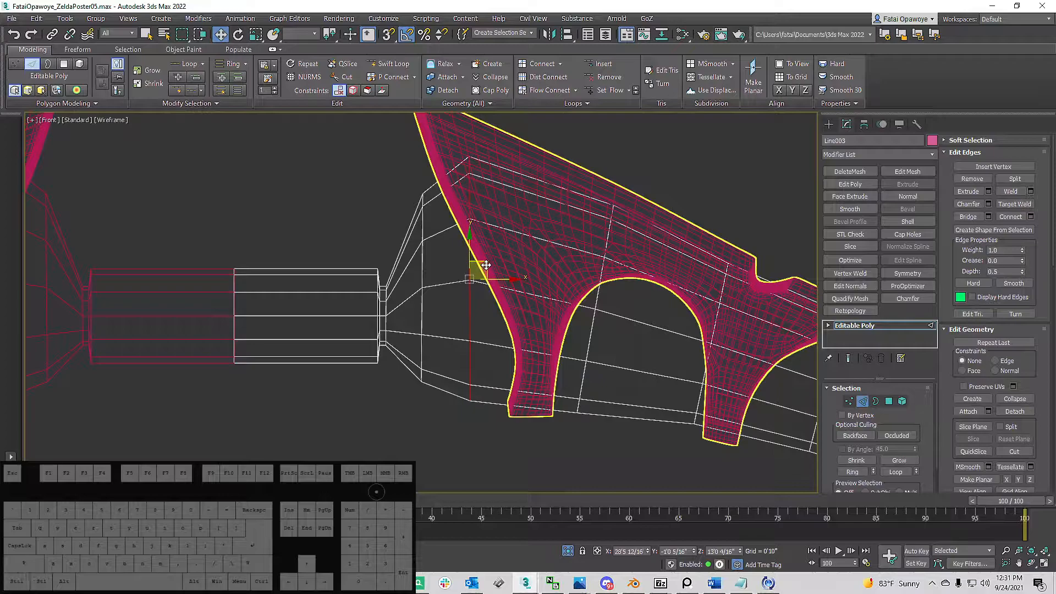
Step: Move the edge loop near the guard's inner leg slightly farther from the handle
{"action": "left_click_drag", "start_coordinate": [487, 265], "coordinate": [496, 267]}
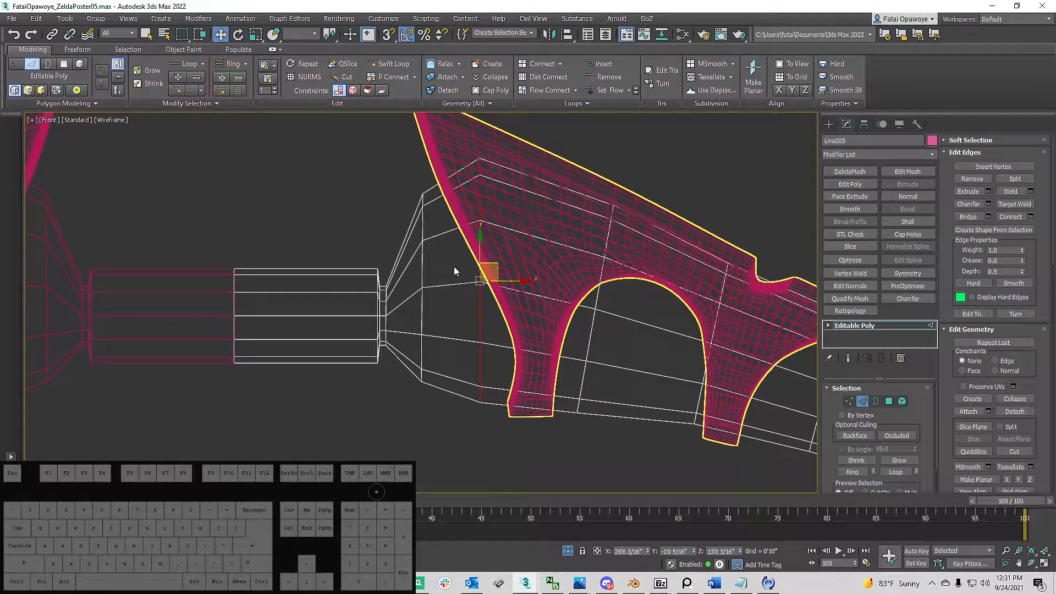
{"action": "scroll", "coordinate": [489, 265], "scroll_direction": "down", "scroll_amount": 3}
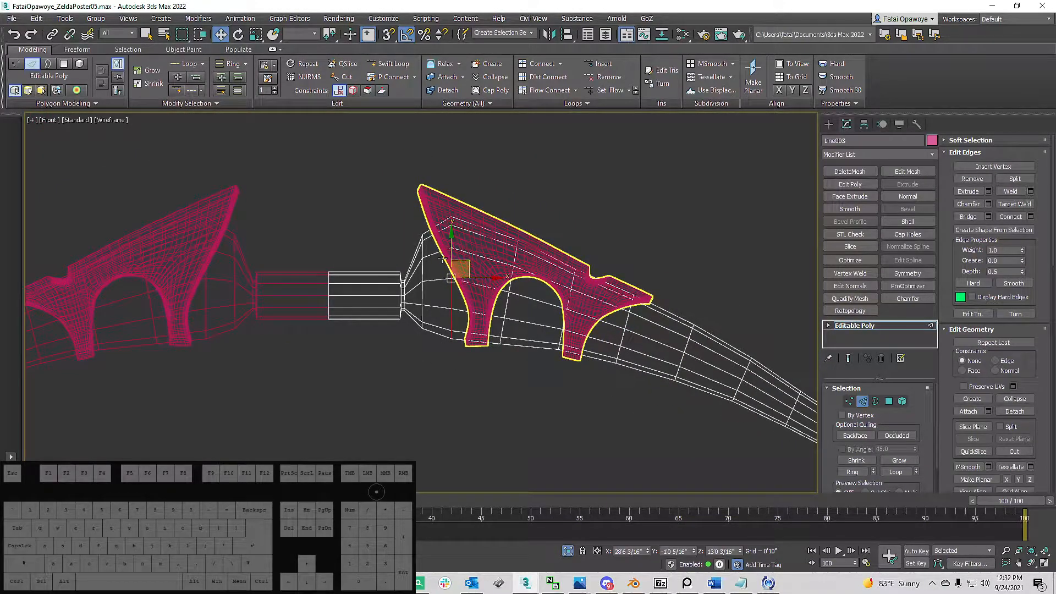
{"action": "middle_click_drag", "start_coordinate": [464, 252], "coordinate": [336, 274]}
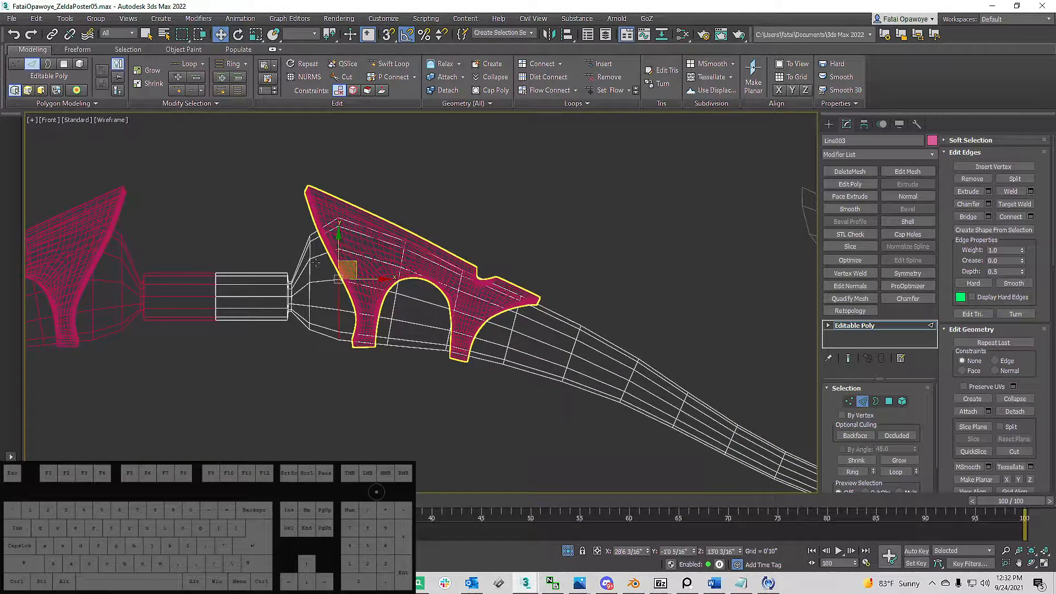
{"action": "mouse_move", "coordinate": [354, 265]}
{"action": "middle_mouse_down"}
{"action": "mouse_move", "coordinate": [359, 288]}
{"action": "mouse_move", "coordinate": [363, 275]}
{"action": "middle_mouse_up"}
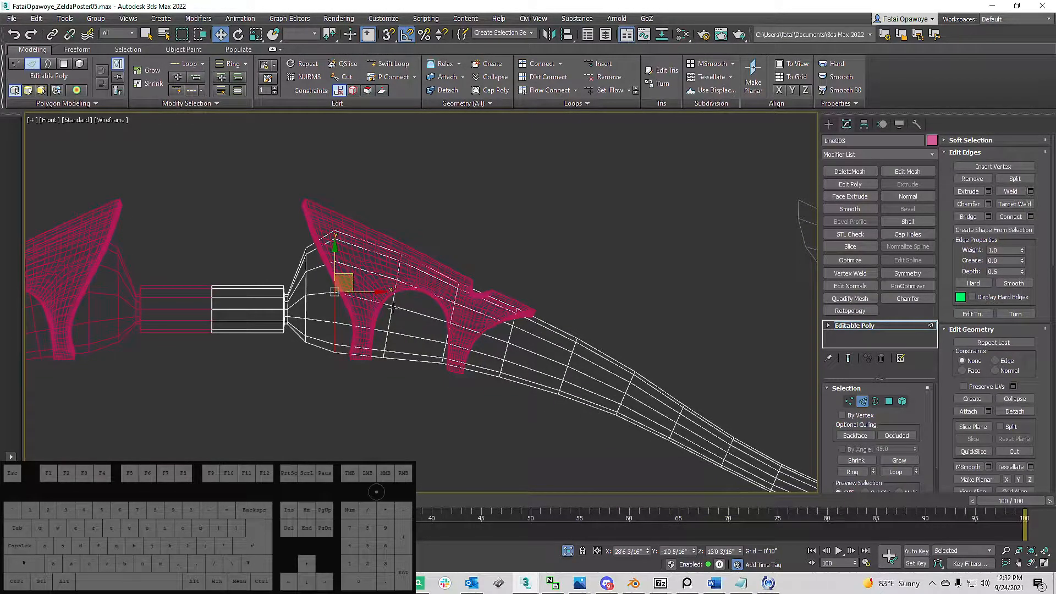
Step: Switch the viewport to shaded display, leave limb editing and select the metal guard over the limb
{"action": "key", "text": "F3"}
{"action": "scroll", "coordinate": [387, 300], "scroll_direction": "down", "scroll_amount": 2}
{"action": "middle_click_drag", "start_coordinate": [328, 283], "coordinate": [814, 163]}
{"action": "scroll", "coordinate": [372, 284], "scroll_direction": "down", "scroll_amount": 3}
{"action": "scroll", "coordinate": [399, 269], "scroll_direction": "up", "scroll_amount": 2}
{"action": "scroll", "coordinate": [399, 269], "scroll_direction": "up", "scroll_amount": 2}
{"action": "left_click", "coordinate": [829, 125]}
{"action": "left_click", "coordinate": [484, 231]}
{"action": "mouse_move", "coordinate": [484, 231]}
{"action": "middle_mouse_down", "text": "alt"}
{"action": "mouse_move", "coordinate": [443, 192]}
{"action": "mouse_move", "coordinate": [494, 231]}
{"action": "middle_mouse_up", "text": "alt"}
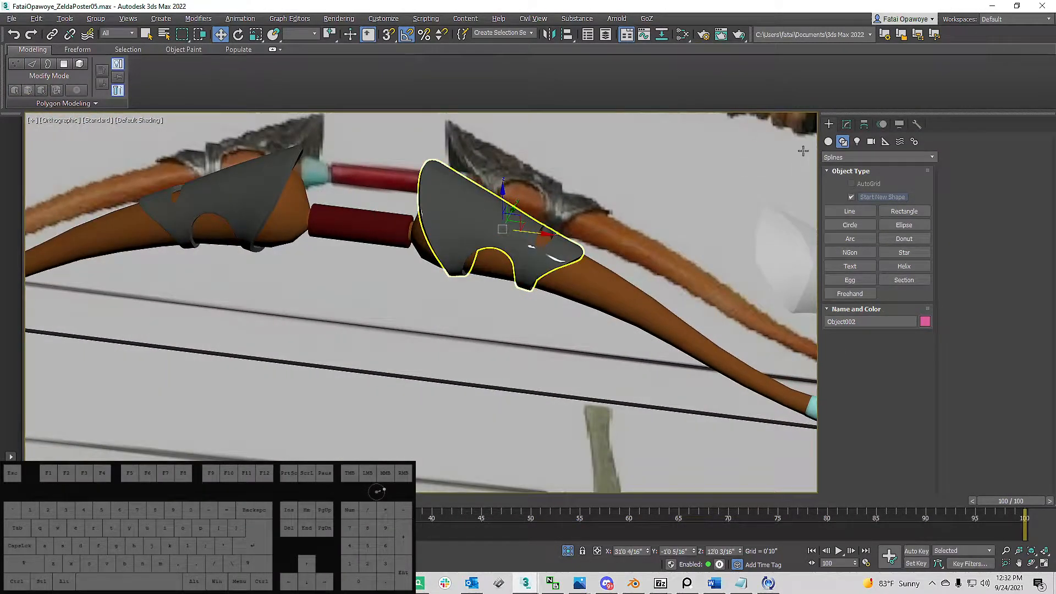
Step: Turn off the guard's TurboSmooth modifier and add an FFD 4x4x4 modifier to it
{"action": "left_click", "coordinate": [846, 124]}
{"action": "middle_click_drag", "start_coordinate": [632, 264], "coordinate": [748, 317], "text": "alt"}
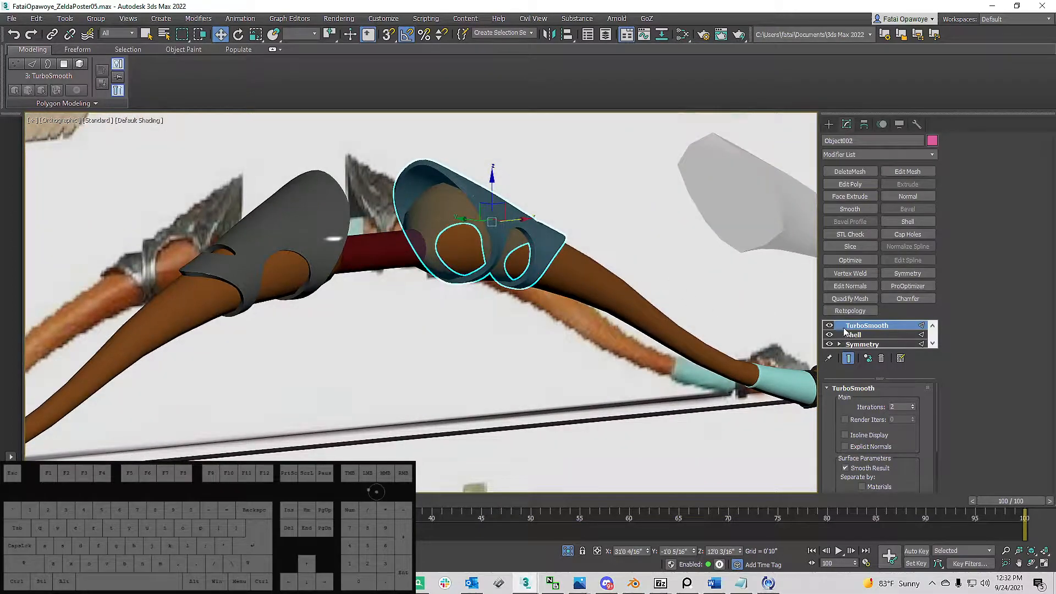
{"action": "middle_click_drag", "start_coordinate": [495, 286], "coordinate": [550, 357], "text": "alt"}
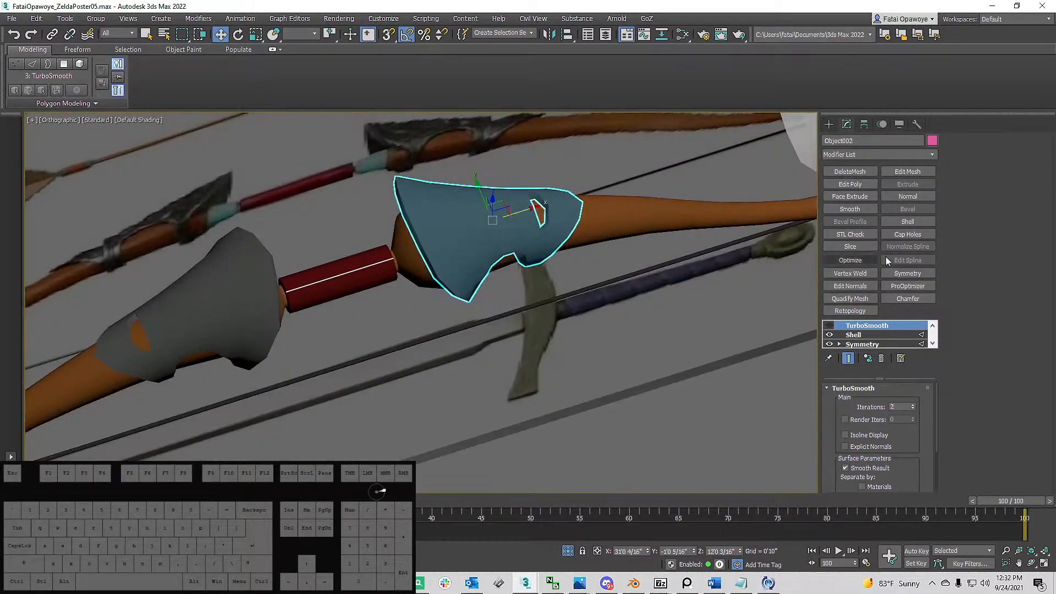
{"action": "left_click", "coordinate": [932, 155]}
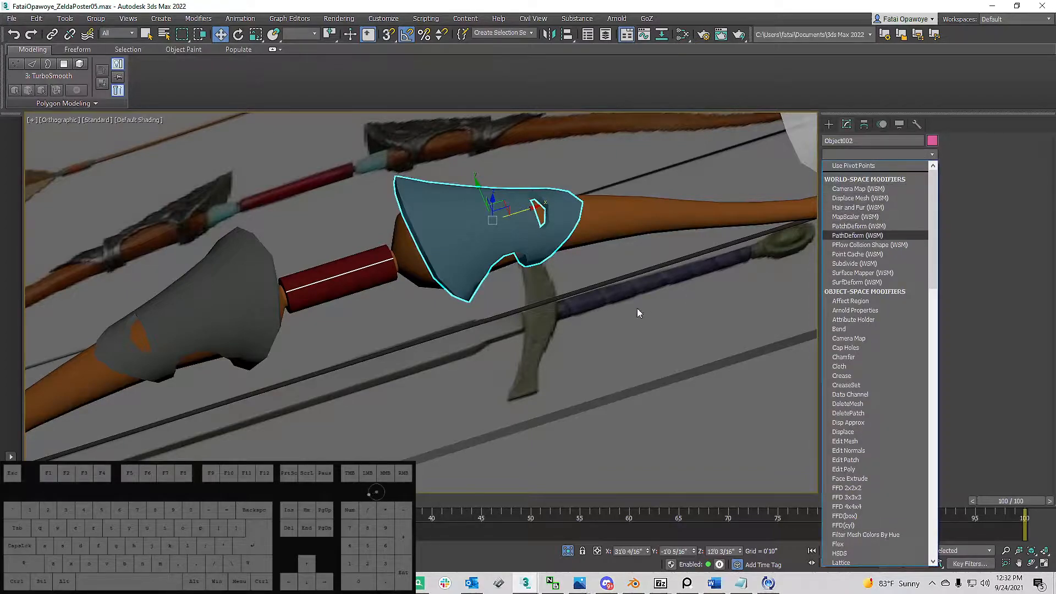
{"action": "key", "text": "f"}
{"action": "left_click", "coordinate": [847, 194]}
Step: Insert an Edit Poly modifier between the guard's TurboSmooth and FFD 4x4x4, and turn the Edit Poly off
{"action": "middle_click_drag", "start_coordinate": [761, 223], "coordinate": [495, 286], "text": "alt"}
{"action": "left_click", "coordinate": [839, 335]}
{"action": "left_click", "coordinate": [850, 184]}
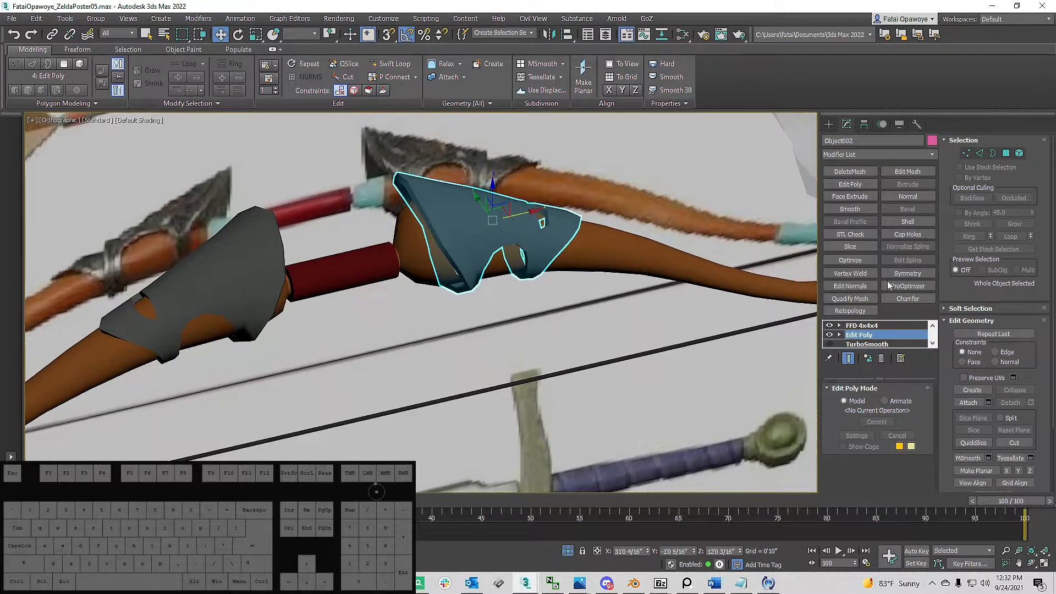
{"action": "left_click", "coordinate": [868, 328]}
{"action": "middle_click_drag", "start_coordinate": [563, 281], "coordinate": [682, 257], "text": "alt"}
{"action": "left_click", "coordinate": [829, 336]}
Step: Examine the bow's guard and limb against the reference from several angles, and check the guard's modifier stack
{"action": "scroll", "coordinate": [423, 216], "scroll_direction": "down", "scroll_amount": 5}
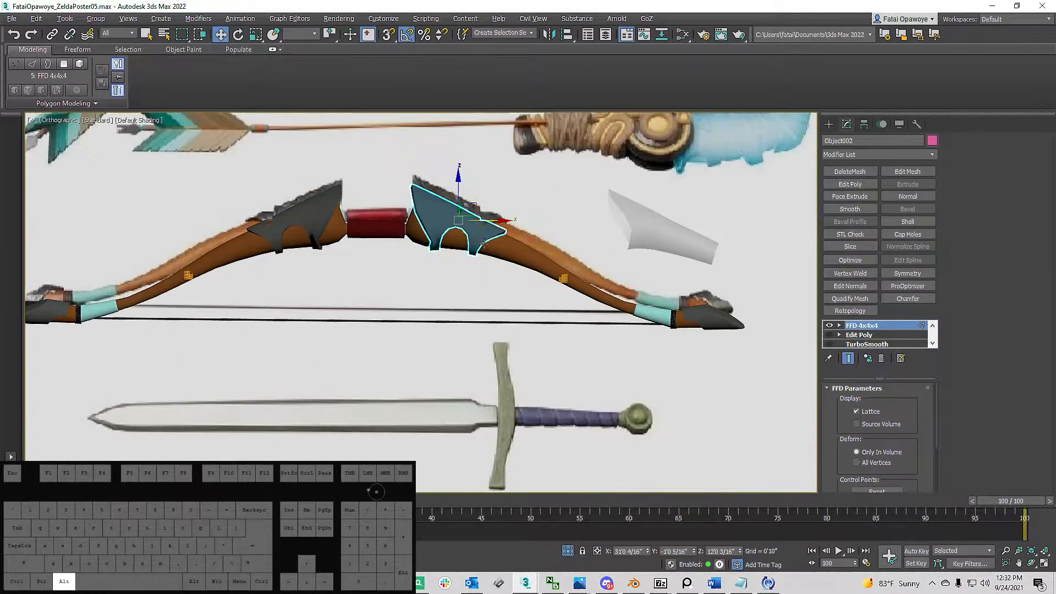
{"action": "middle_click_drag", "start_coordinate": [440, 220], "coordinate": [473, 227], "text": "alt"}
{"action": "scroll", "coordinate": [870, 333], "scroll_direction": "down", "scroll_amount": 2}
{"action": "scroll", "coordinate": [870, 337], "scroll_direction": "up", "scroll_amount": 2}
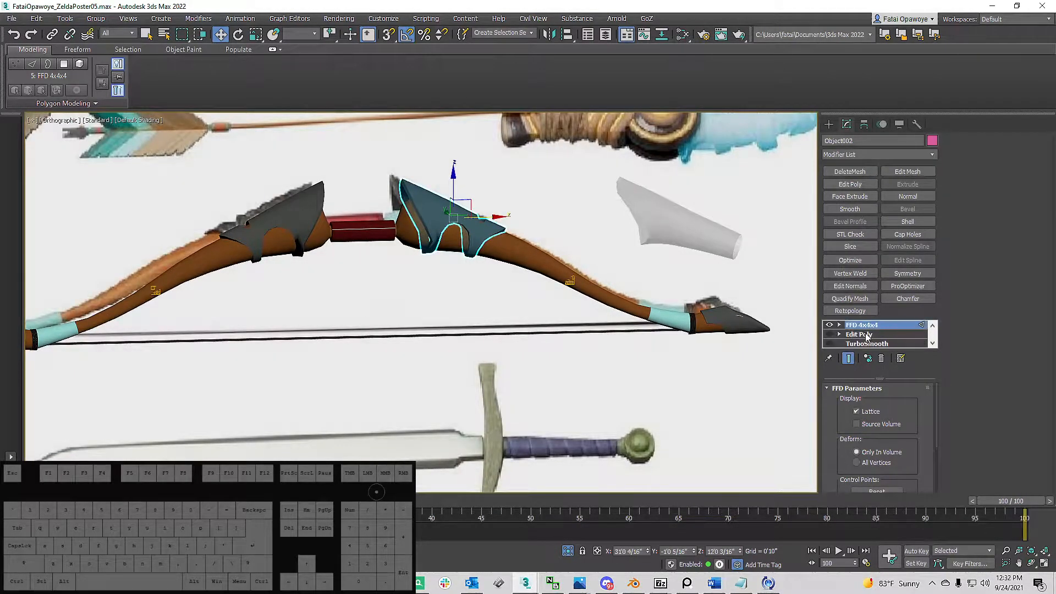
{"action": "scroll", "coordinate": [852, 336], "scroll_direction": "down", "scroll_amount": 3}
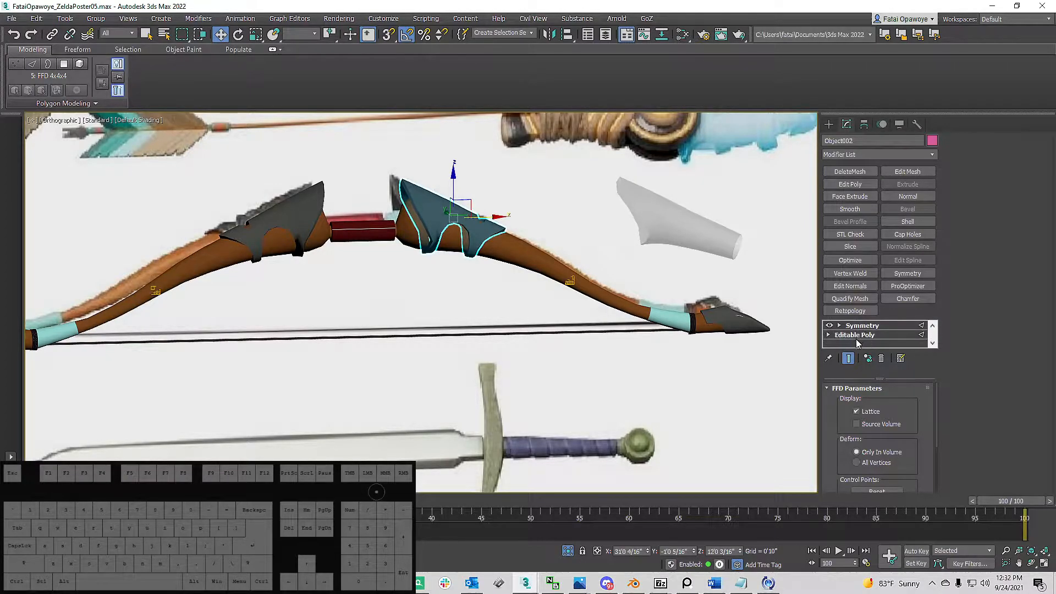
{"action": "scroll", "coordinate": [677, 345], "scroll_direction": "up", "scroll_amount": 5}
{"action": "scroll", "coordinate": [641, 331], "scroll_direction": "down", "scroll_amount": 7}
{"action": "middle_click_drag", "start_coordinate": [567, 299], "coordinate": [594, 319], "text": "alt"}
{"action": "scroll", "coordinate": [643, 332], "scroll_direction": "up", "scroll_amount": 5}
{"action": "middle_click_drag", "start_coordinate": [670, 370], "coordinate": [753, 442]}
{"action": "scroll", "coordinate": [753, 443], "scroll_direction": "down", "scroll_amount": 3}
{"action": "middle_click_drag", "start_coordinate": [753, 442], "coordinate": [638, 363], "text": "alt"}
{"action": "scroll", "coordinate": [638, 363], "scroll_direction": "up", "scroll_amount": 5}
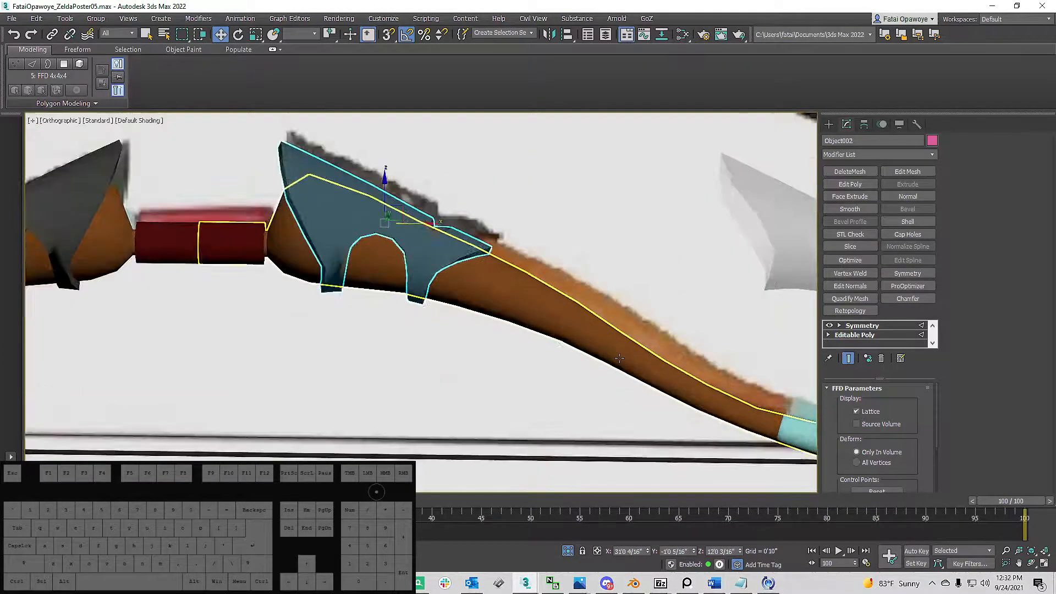
Step: Switch to wireframe display, turn the guard's Edit Poly modifier back on and make it the active level
{"action": "key", "text": "F3"}
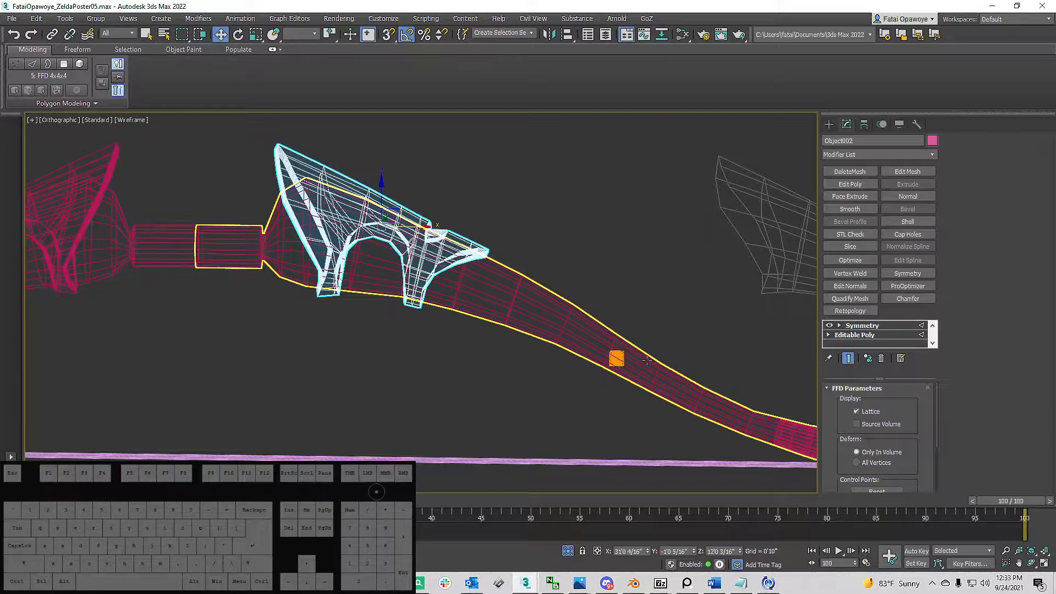
{"action": "scroll", "coordinate": [849, 336], "scroll_direction": "up", "scroll_amount": 4}
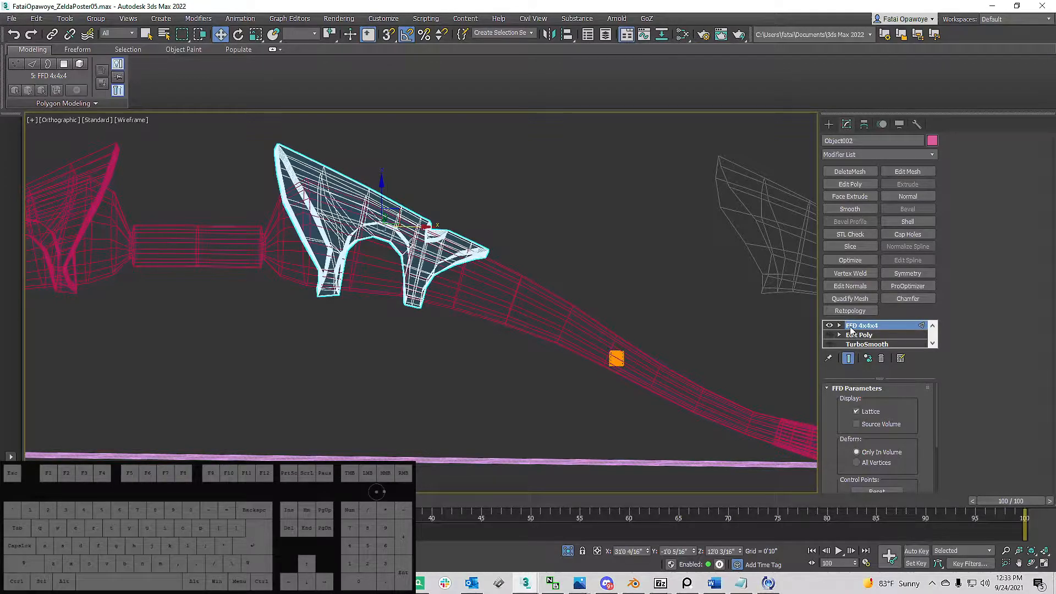
{"action": "left_click", "coordinate": [830, 336]}
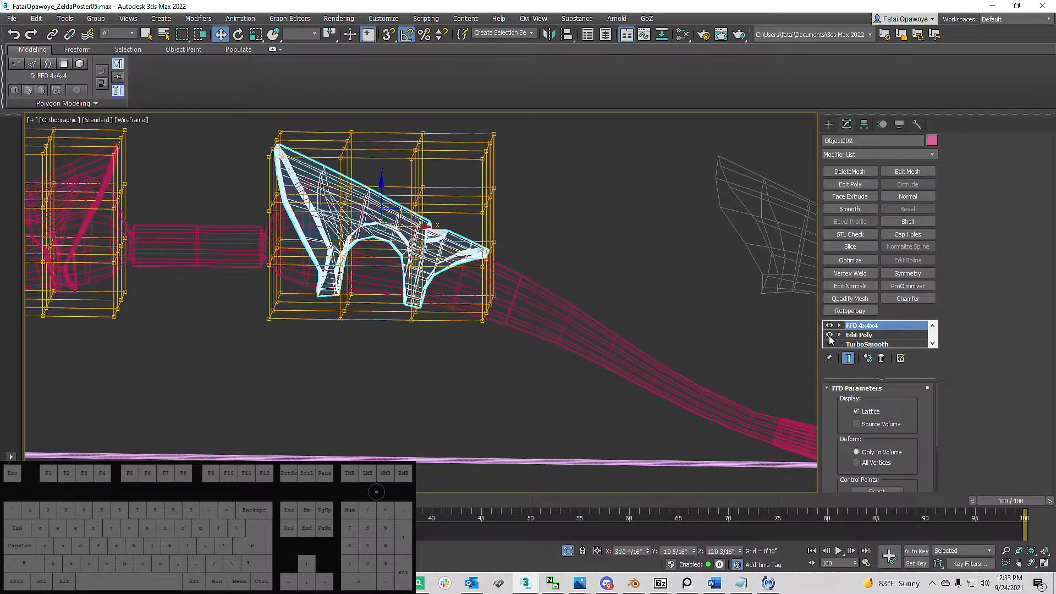
{"action": "left_click", "coordinate": [853, 335]}
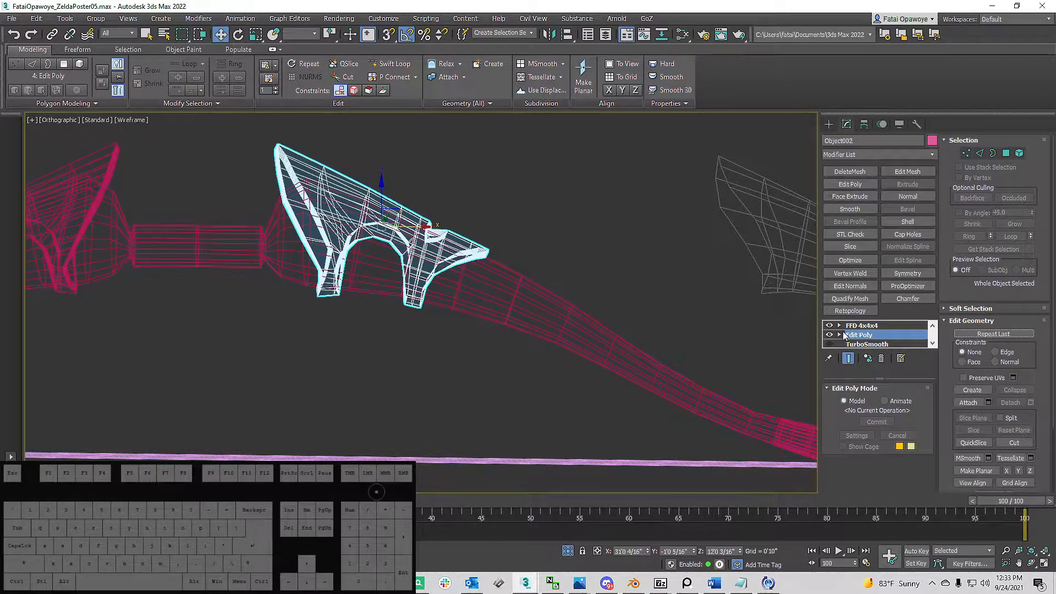
{"action": "left_click", "coordinate": [880, 154]}
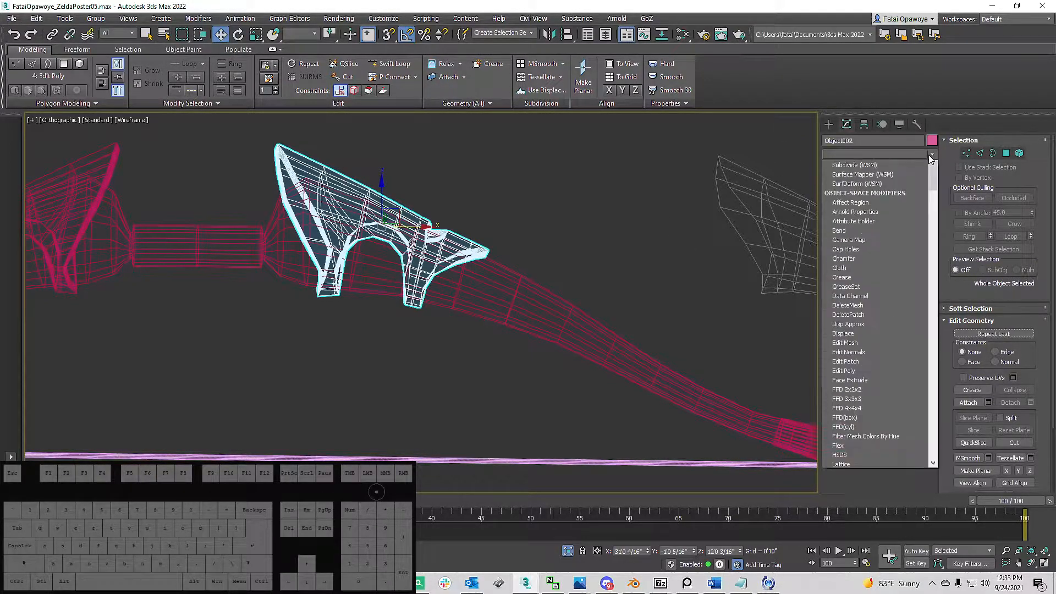
{"action": "scroll", "coordinate": [861, 381], "scroll_direction": "down", "scroll_amount": 1}
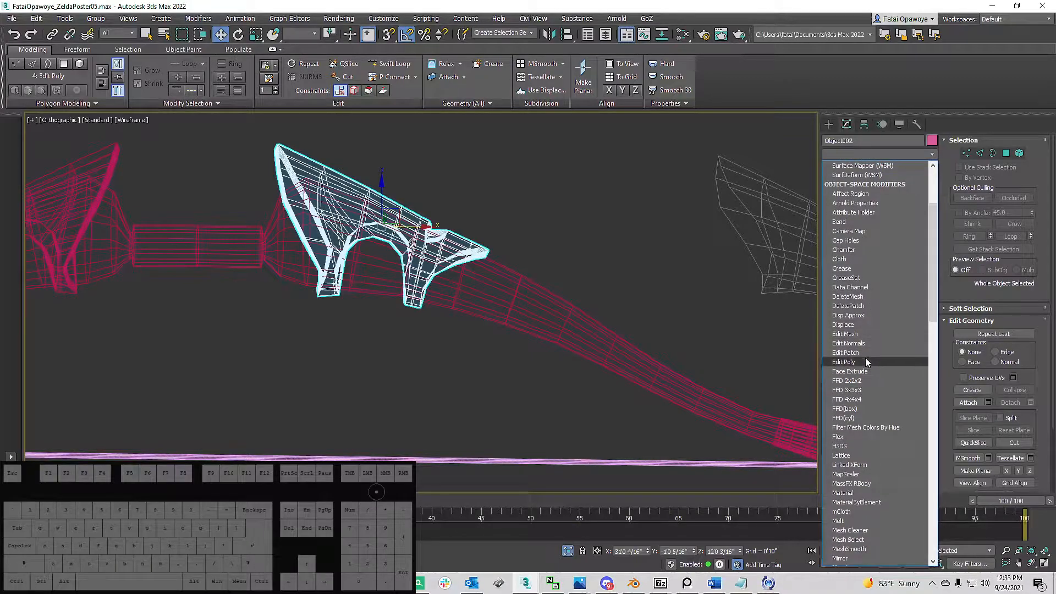
{"action": "left_click", "coordinate": [990, 135]}
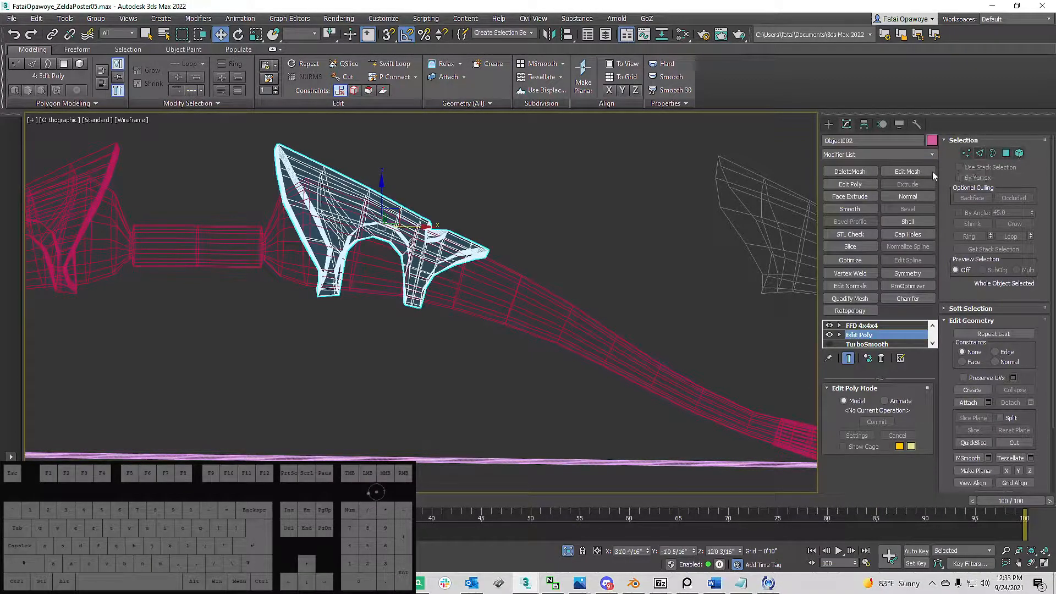
Step: Check the FFD 4x4x4 lattice around the guard and return to the Edit Poly level
{"action": "left_click", "coordinate": [869, 326]}
{"action": "mouse_move", "coordinate": [445, 249]}
{"action": "middle_mouse_down", "text": "alt"}
{"action": "mouse_move", "coordinate": [548, 264]}
{"action": "mouse_move", "coordinate": [441, 263]}
{"action": "middle_mouse_up", "text": "alt"}
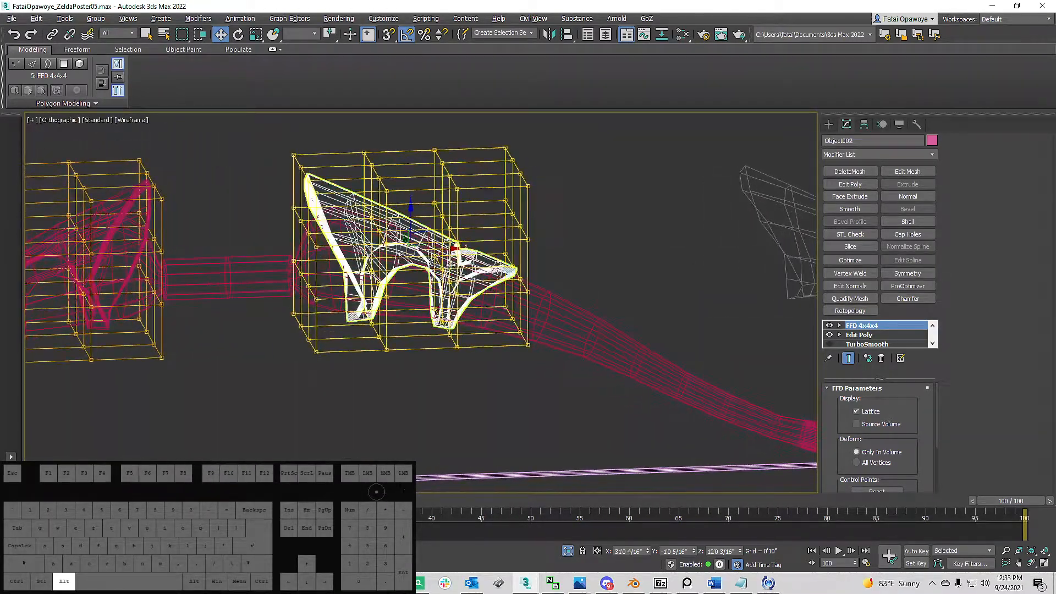
{"action": "left_click", "coordinate": [859, 335]}
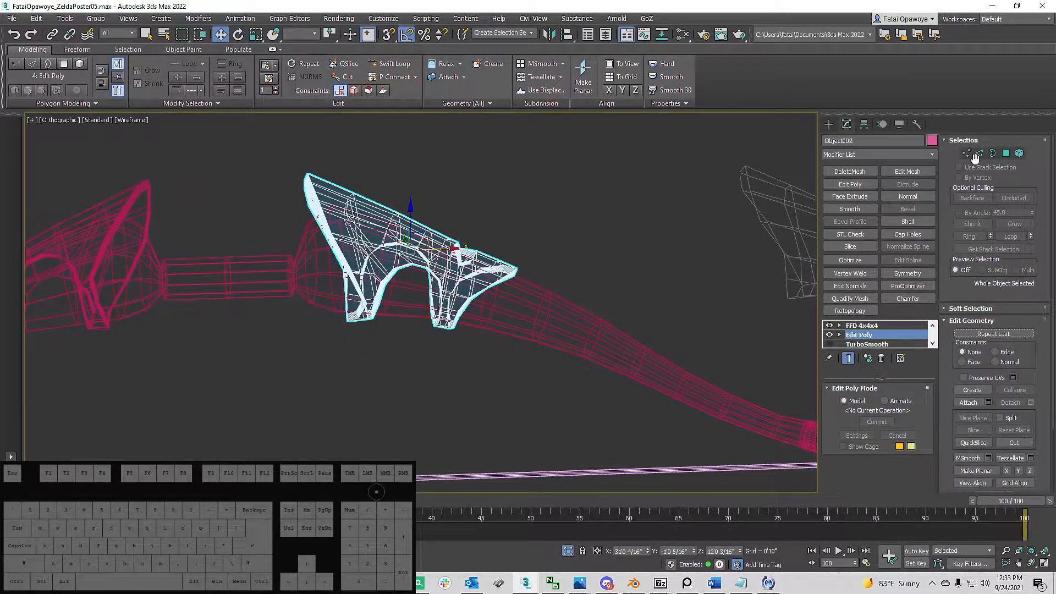
Step: Select the vertices around the guard's wide end and front leg at the Edit Poly's vertex level, checking the FFD lattice coverage
{"action": "left_click", "coordinate": [967, 154]}
{"action": "middle_click_drag", "start_coordinate": [684, 162], "coordinate": [275, 160], "text": "alt"}
{"action": "left_click_drag", "start_coordinate": [250, 152], "coordinate": [410, 285]}
{"action": "left_click", "coordinate": [870, 329]}
{"action": "middle_click_drag", "start_coordinate": [478, 226], "coordinate": [289, 291], "text": "alt"}
{"action": "left_click", "coordinate": [865, 336]}
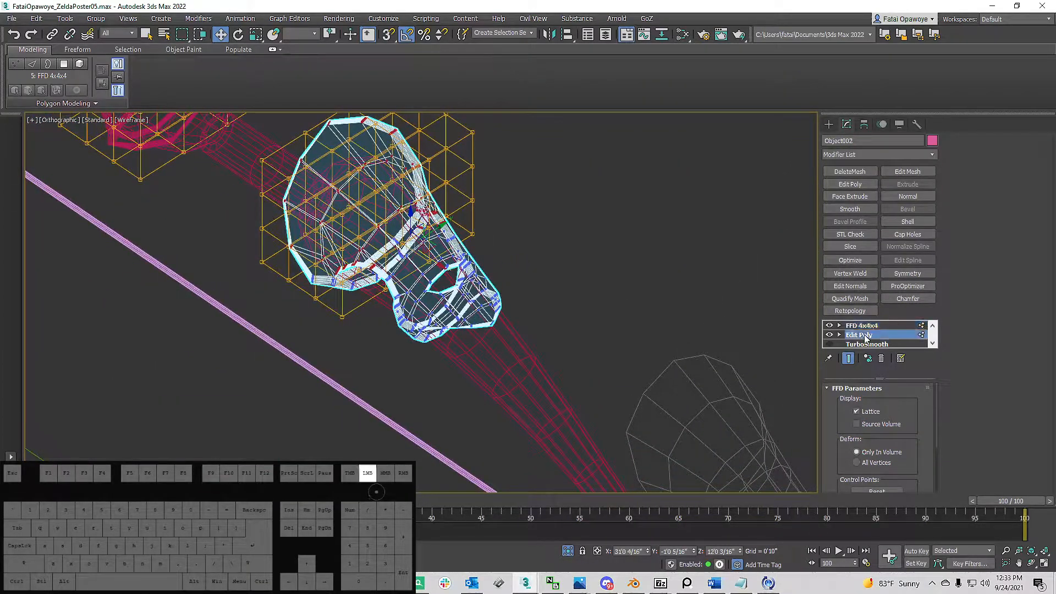
{"action": "middle_click_drag", "start_coordinate": [532, 275], "coordinate": [461, 210], "text": "alt"}
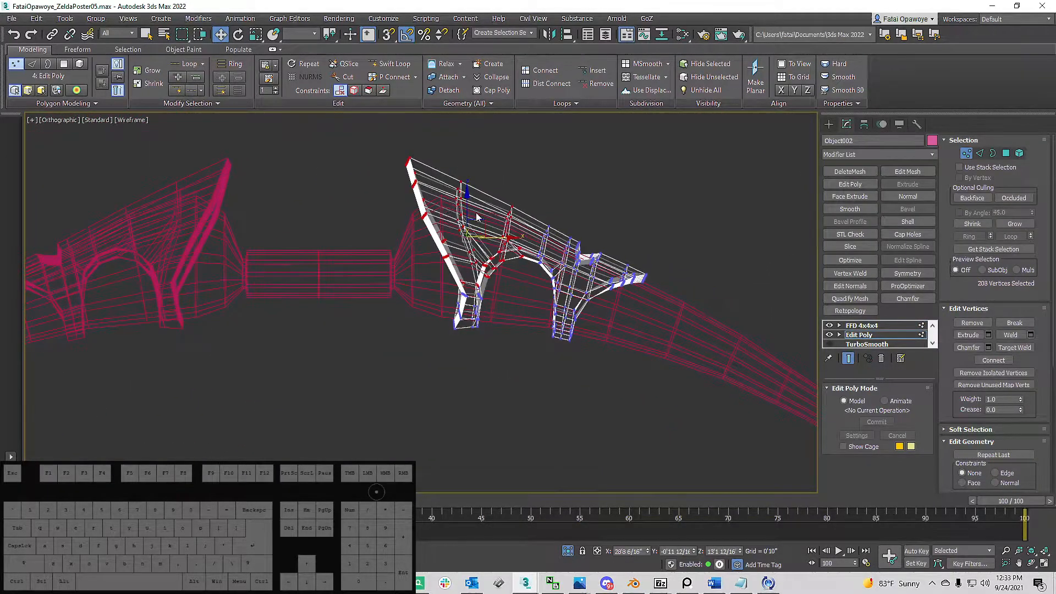
{"action": "left_click_drag", "start_coordinate": [526, 368], "coordinate": [527, 375]}
{"action": "middle_click_drag", "start_coordinate": [528, 375], "coordinate": [492, 300], "text": "alt"}
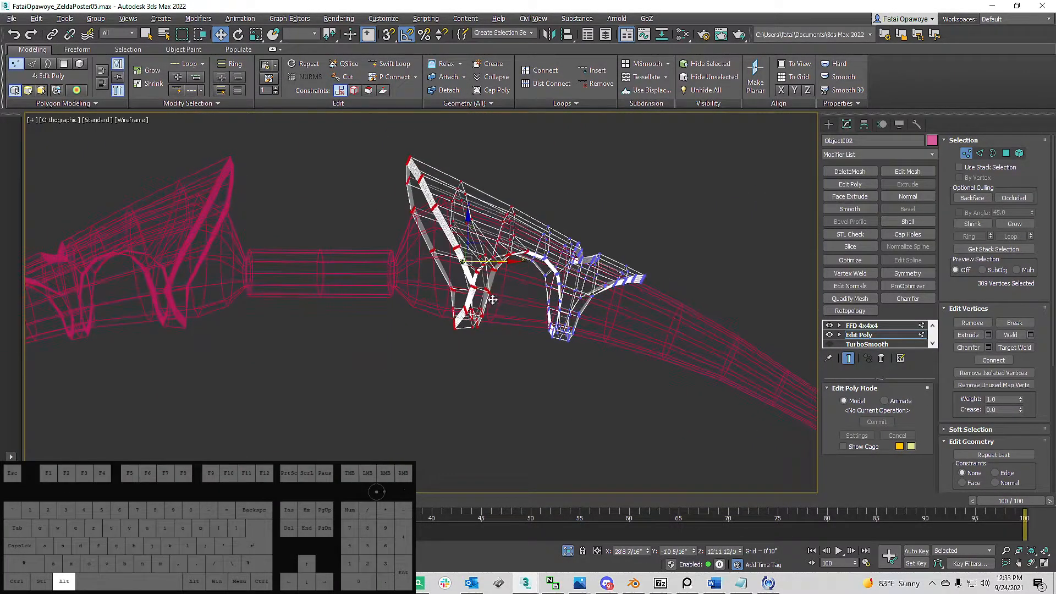
Step: Select FFD 4x4x4 control points at the guard's wide open end and switch back to shaded display
{"action": "left_click", "coordinate": [874, 326]}
{"action": "middle_click_drag", "start_coordinate": [572, 307], "coordinate": [511, 304], "text": "alt"}
{"action": "key", "text": "1"}
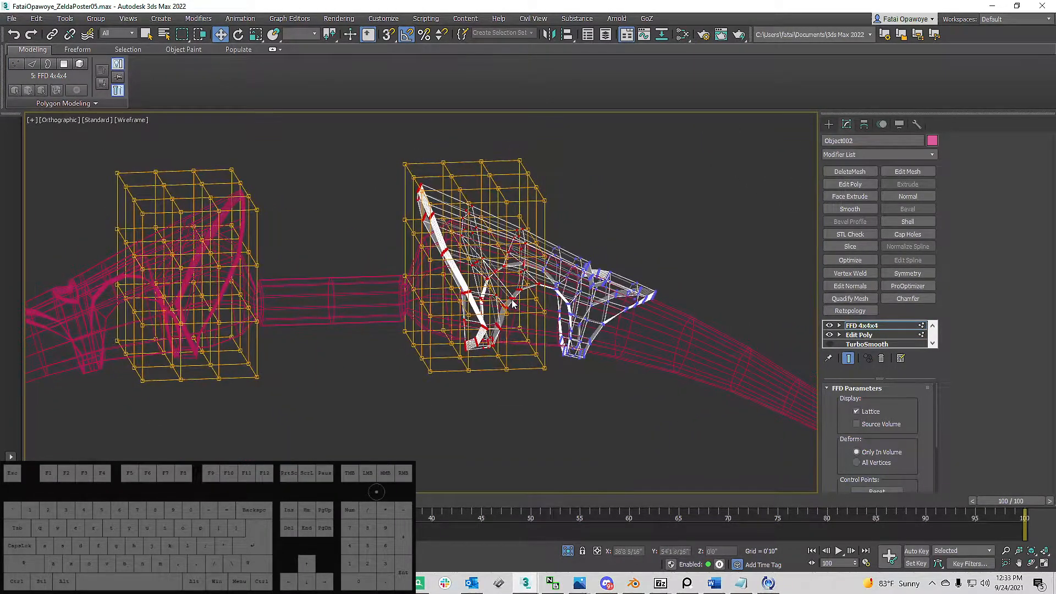
{"action": "middle_click_drag", "start_coordinate": [459, 283], "coordinate": [379, 236], "text": "alt"}
{"action": "left_click_drag", "start_coordinate": [366, 204], "coordinate": [421, 282]}
{"action": "mouse_move", "coordinate": [411, 285]}
{"action": "middle_mouse_down", "text": "alt"}
{"action": "mouse_move", "coordinate": [477, 289]}
{"action": "mouse_move", "coordinate": [483, 308]}
{"action": "middle_mouse_up", "text": "alt"}
{"action": "key", "text": "F3"}
{"action": "middle_click_drag", "start_coordinate": [431, 257], "coordinate": [432, 309], "text": "alt"}
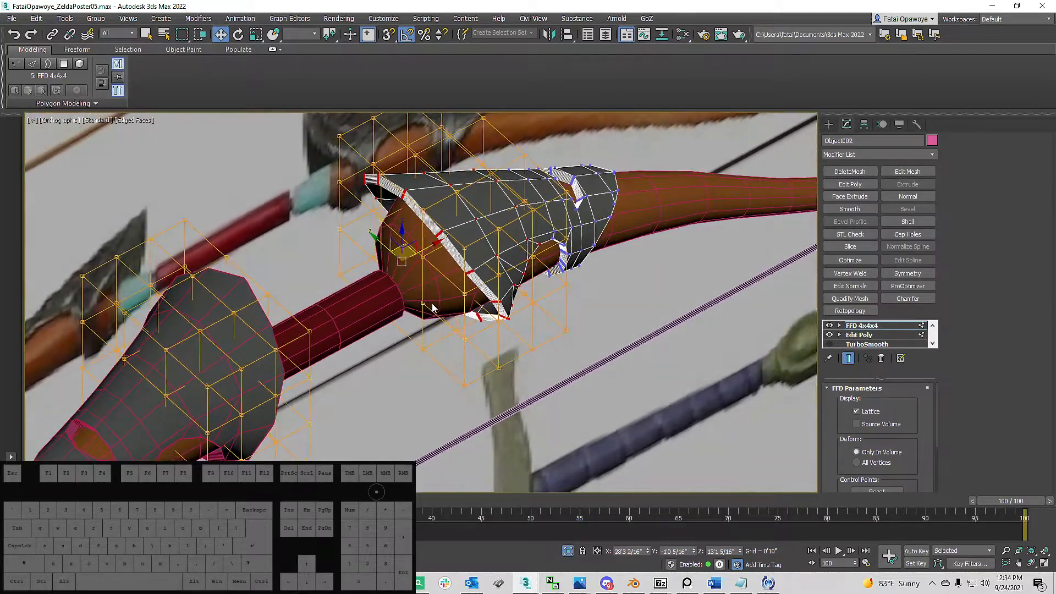
{"action": "key", "text": "r"}
{"action": "left_click_drag", "start_coordinate": [426, 283], "coordinate": [416, 274]}
{"action": "key", "text": "ctrl+z"}
Step: Add more lattice control points around the guard's wide end to the selection and scale them to refit the guard around the limb
{"action": "middle_click_drag", "start_coordinate": [487, 304], "coordinate": [466, 300], "text": "alt"}
{"action": "left_click_drag", "start_coordinate": [511, 324], "coordinate": [511, 323], "text": "ctrl"}
{"action": "middle_click_drag", "start_coordinate": [511, 324], "coordinate": [479, 271], "text": "alt"}
{"action": "mouse_move", "coordinate": [546, 334]}
{"action": "middle_mouse_down", "text": "alt"}
{"action": "mouse_move", "coordinate": [490, 235]}
{"action": "mouse_move", "coordinate": [522, 281]}
{"action": "middle_mouse_up", "text": "alt"}
{"action": "key", "text": "f"}
{"action": "key", "text": "t"}
{"action": "scroll", "coordinate": [507, 263], "scroll_direction": "down", "scroll_amount": 4}
{"action": "key", "text": "F3"}
{"action": "middle_click_drag", "start_coordinate": [477, 179], "coordinate": [485, 203], "text": "alt"}
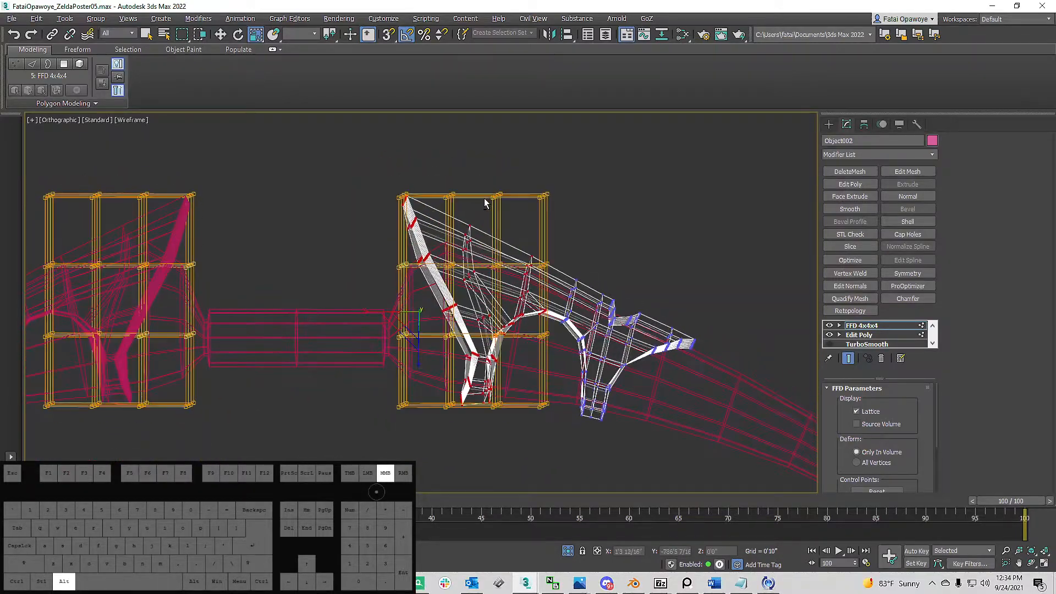
{"action": "left_click_drag", "start_coordinate": [482, 357], "coordinate": [483, 359], "text": "ctrl"}
{"action": "middle_click_drag", "start_coordinate": [483, 358], "coordinate": [517, 360], "text": "alt"}
{"action": "scroll", "coordinate": [501, 355], "scroll_direction": "down", "scroll_amount": 3}
{"action": "key", "text": "F3"}
{"action": "scroll", "coordinate": [517, 359], "scroll_direction": "up", "scroll_amount": 3}
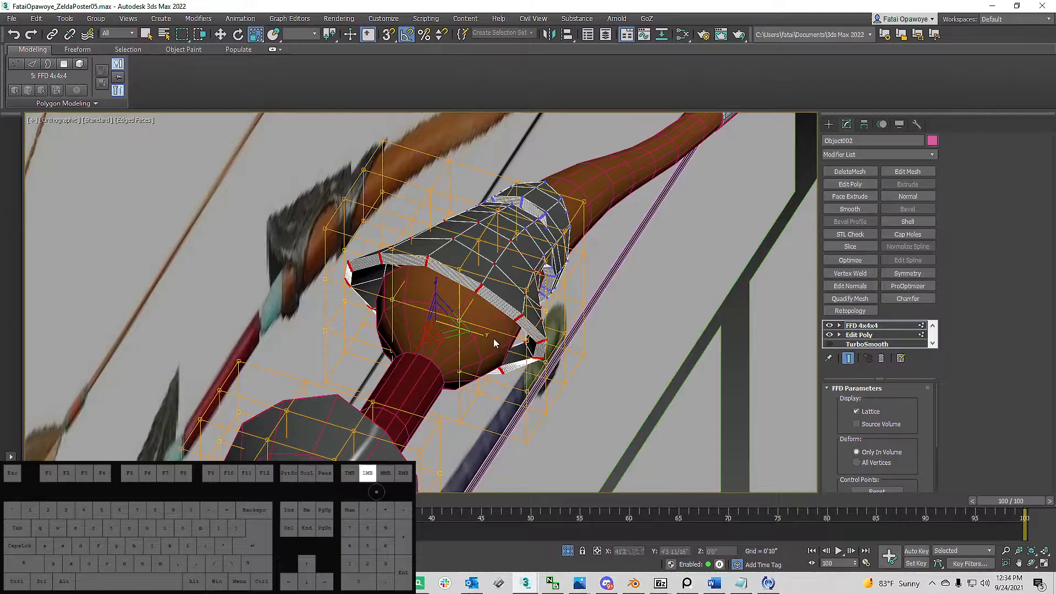
{"action": "left_click_drag", "start_coordinate": [486, 337], "coordinate": [451, 330]}
{"action": "middle_click_drag", "start_coordinate": [450, 329], "coordinate": [391, 198], "text": "alt"}
{"action": "middle_click_drag", "start_coordinate": [425, 239], "coordinate": [605, 248], "text": "alt"}
Step: Add an Edit Poly modifier and a second FFD 4x4x4 on top of the guard's stack
{"action": "left_click", "coordinate": [850, 185]}
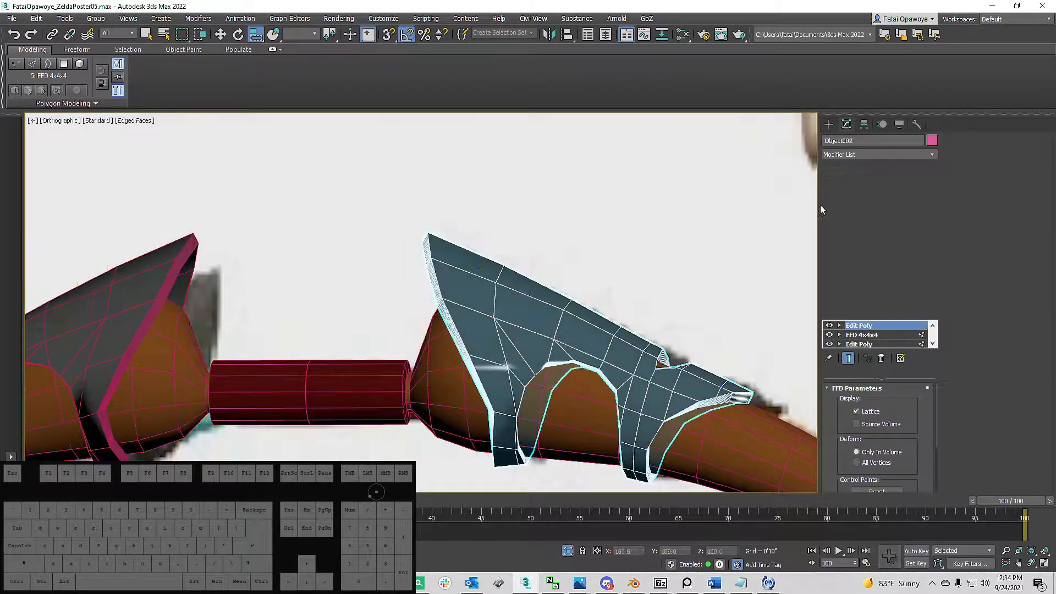
{"action": "middle_click_drag", "start_coordinate": [539, 323], "coordinate": [676, 308], "text": "alt"}
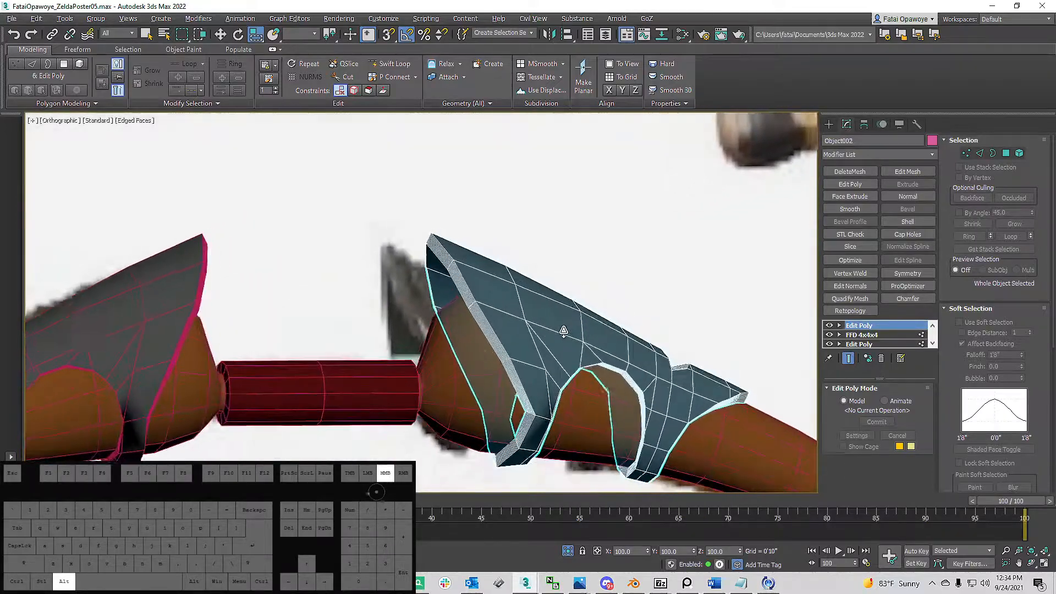
{"action": "left_click", "coordinate": [926, 164]}
{"action": "key", "text": "f"}
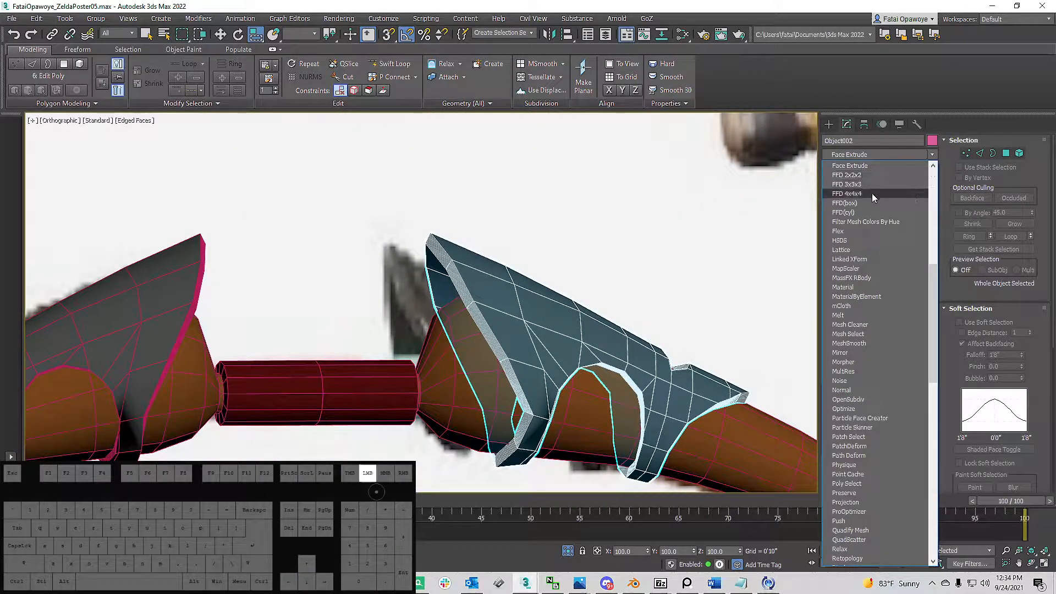
{"action": "left_click", "coordinate": [847, 194]}
{"action": "middle_click_drag", "start_coordinate": [439, 302], "coordinate": [496, 282], "text": "alt"}
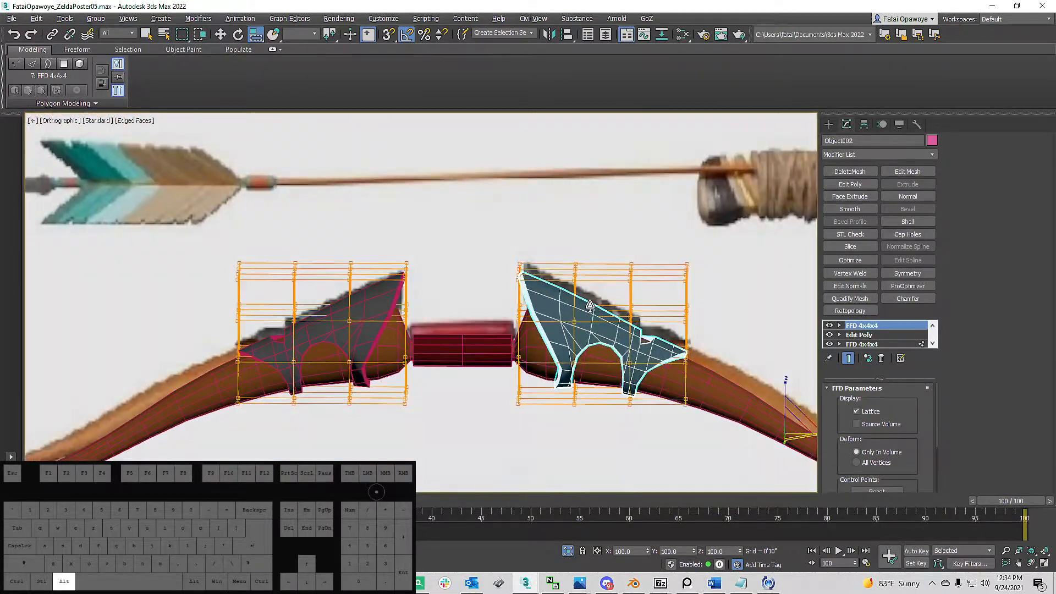
{"action": "middle_click_drag", "start_coordinate": [593, 374], "coordinate": [580, 328], "text": "alt"}
Step: Examine the guard and limb against the bow reference from several angles, with the lattice and edges hidden
{"action": "key", "text": "w"}
{"action": "scroll", "coordinate": [547, 355], "scroll_direction": "up", "scroll_amount": 5}
{"action": "scroll", "coordinate": [579, 342], "scroll_direction": "down", "scroll_amount": 4}
{"action": "scroll", "coordinate": [627, 315], "scroll_direction": "down", "scroll_amount": 5}
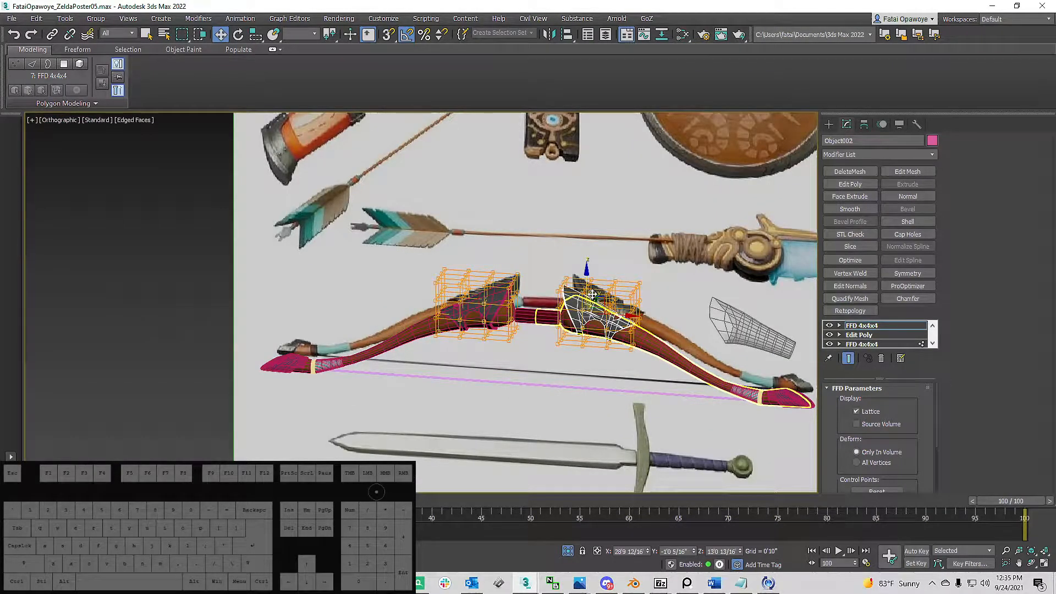
{"action": "middle_click_drag", "start_coordinate": [631, 311], "coordinate": [733, 238], "text": "alt"}
{"action": "scroll", "coordinate": [639, 306], "scroll_direction": "up", "scroll_amount": 5}
{"action": "scroll", "coordinate": [581, 313], "scroll_direction": "down", "scroll_amount": 5}
{"action": "scroll", "coordinate": [560, 286], "scroll_direction": "up", "scroll_amount": 4}
{"action": "scroll", "coordinate": [519, 273], "scroll_direction": "down", "scroll_amount": 3}
{"action": "left_click", "coordinate": [828, 125]}
{"action": "mouse_move", "coordinate": [591, 303]}
{"action": "middle_mouse_down", "text": "alt"}
{"action": "mouse_move", "coordinate": [551, 320]}
{"action": "mouse_move", "coordinate": [570, 309]}
{"action": "middle_mouse_up", "text": "alt"}
{"action": "scroll", "coordinate": [556, 324], "scroll_direction": "down", "scroll_amount": 2}
{"action": "key", "text": "F4"}
{"action": "scroll", "coordinate": [572, 284], "scroll_direction": "up", "scroll_amount": 5}
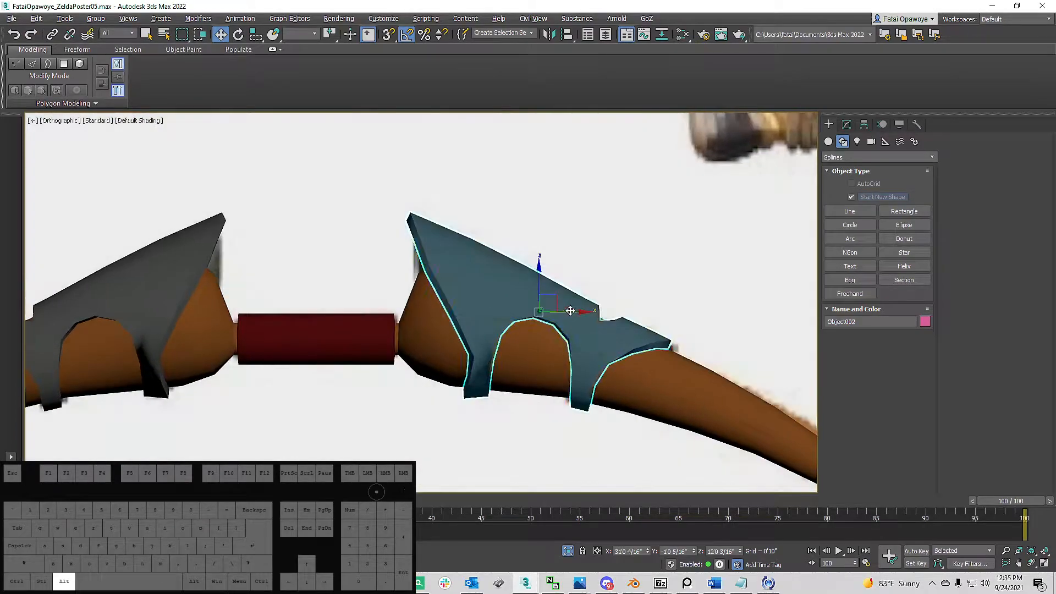
Step: Move the guard's TurboSmooth above the upper FFD 4x4x4 to the end of the stack and turn it on
{"action": "left_click", "coordinate": [846, 124]}
{"action": "scroll", "coordinate": [880, 336], "scroll_direction": "down", "scroll_amount": 3}
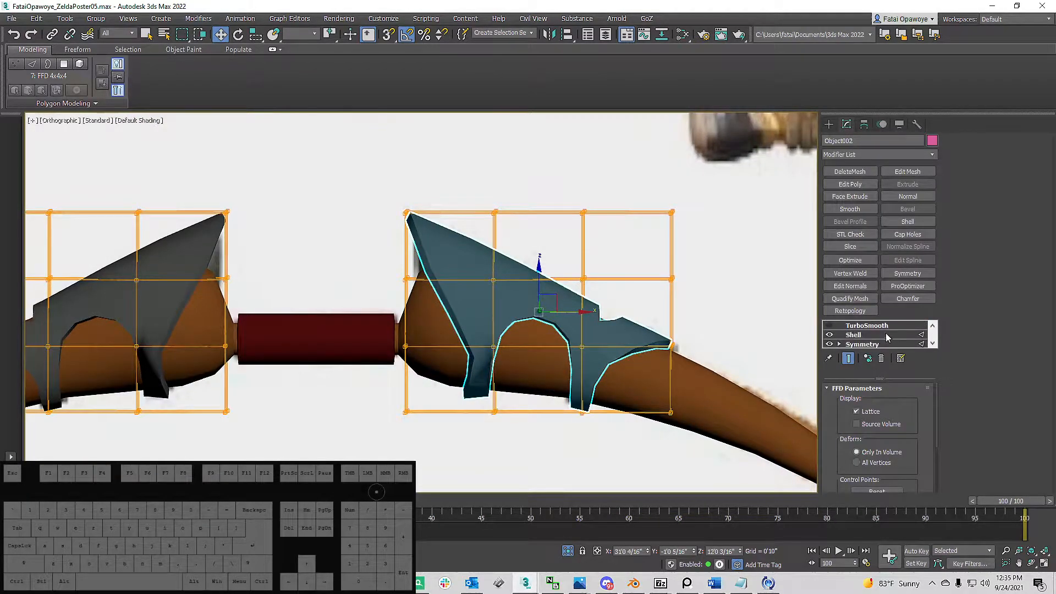
{"action": "left_click_drag", "start_coordinate": [880, 379], "coordinate": [883, 437]}
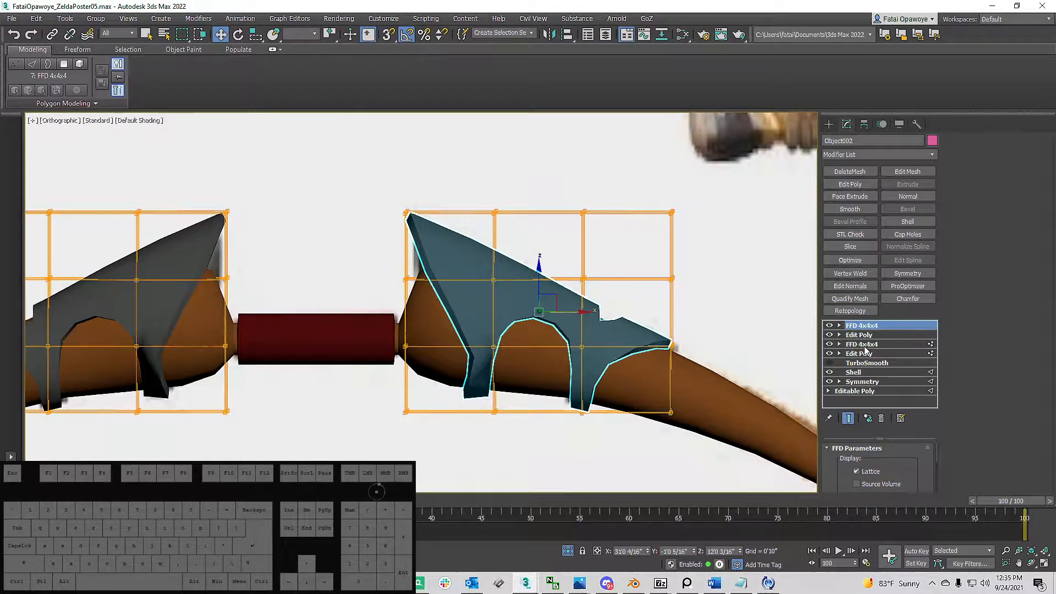
{"action": "left_click", "coordinate": [830, 363]}
{"action": "left_click", "coordinate": [830, 363]}
{"action": "left_click", "coordinate": [830, 363]}
{"action": "left_click", "coordinate": [829, 363]}
{"action": "left_click_drag", "start_coordinate": [865, 365], "coordinate": [898, 325]}
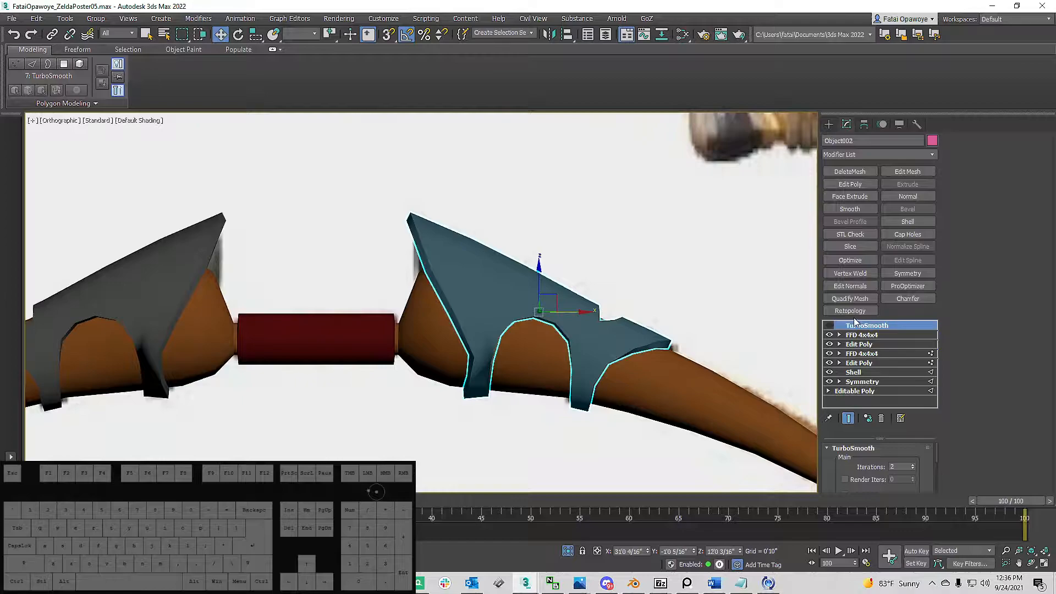
{"action": "left_click", "coordinate": [830, 326]}
Step: Examine the smoothed bow and the scene's reference sheets, with and without edges, and return to the guard
{"action": "middle_click_drag", "start_coordinate": [582, 324], "coordinate": [509, 300], "text": "alt"}
{"action": "key", "text": "F4"}
{"action": "scroll", "coordinate": [509, 300], "scroll_direction": "down", "scroll_amount": 5}
{"action": "key", "text": "F4"}
{"action": "left_click", "coordinate": [759, 295]}
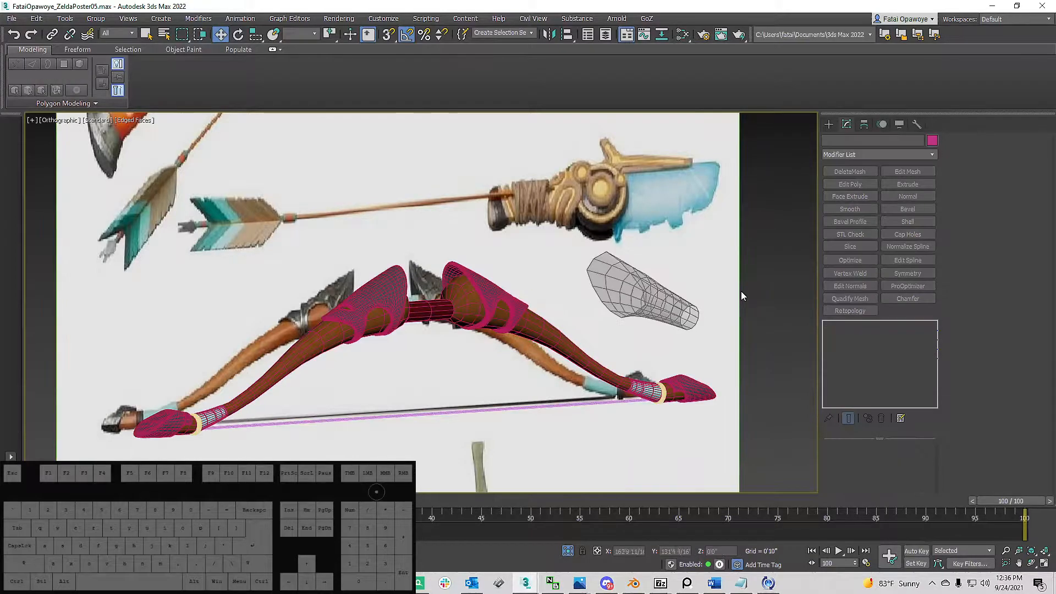
{"action": "key", "text": "z"}
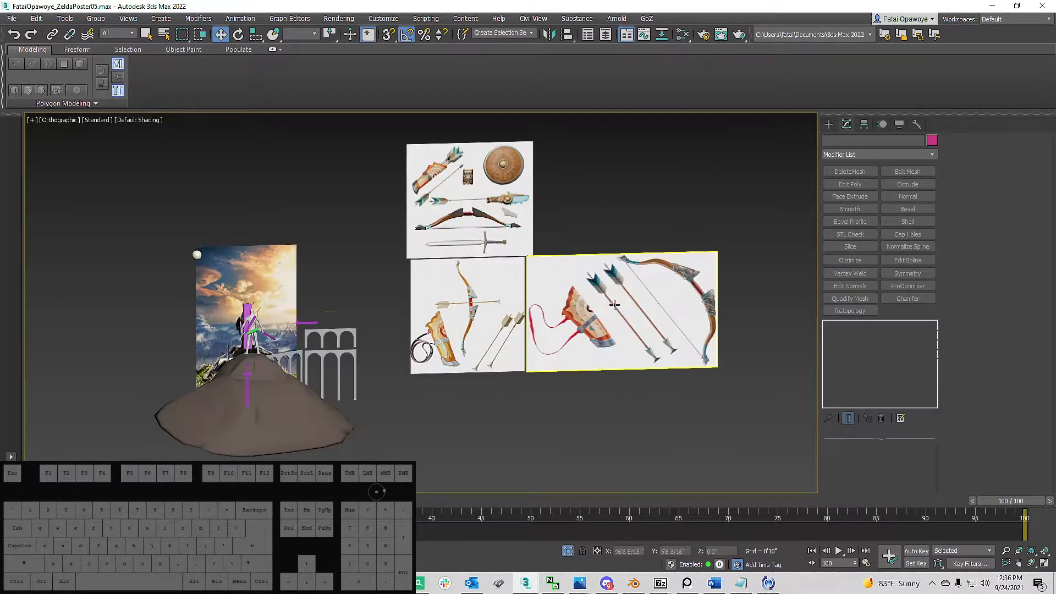
{"action": "scroll", "coordinate": [612, 306], "scroll_direction": "up", "scroll_amount": 4}
{"action": "middle_click_drag", "start_coordinate": [490, 306], "coordinate": [561, 325]}
{"action": "scroll", "coordinate": [561, 325], "scroll_direction": "down", "scroll_amount": 2}
{"action": "middle_click_drag", "start_coordinate": [484, 223], "coordinate": [445, 254]}
{"action": "scroll", "coordinate": [457, 254], "scroll_direction": "up", "scroll_amount": 5}
{"action": "scroll", "coordinate": [457, 255], "scroll_direction": "up", "scroll_amount": 2}
{"action": "left_click", "coordinate": [455, 262]}
{"action": "key", "text": "z"}
{"action": "scroll", "coordinate": [444, 273], "scroll_direction": "down", "scroll_amount": 2}
{"action": "scroll", "coordinate": [444, 273], "scroll_direction": "down", "scroll_amount": 3}
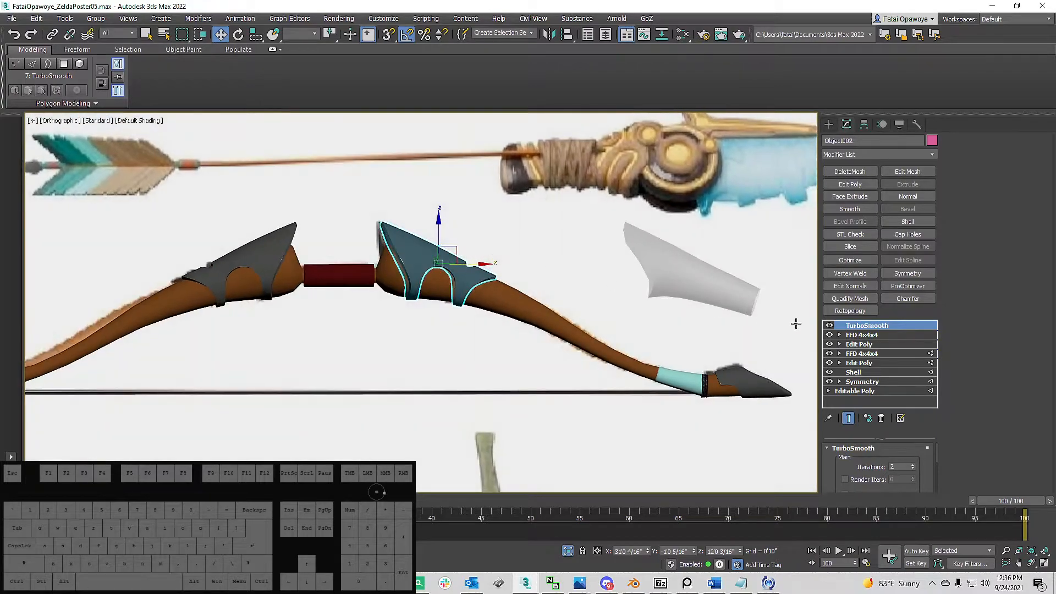
Step: Make the guard's upper Edit Poly active and turn off its TurboSmooth and Shell, comparing the surface with and without thickness
{"action": "left_click", "coordinate": [861, 344]}
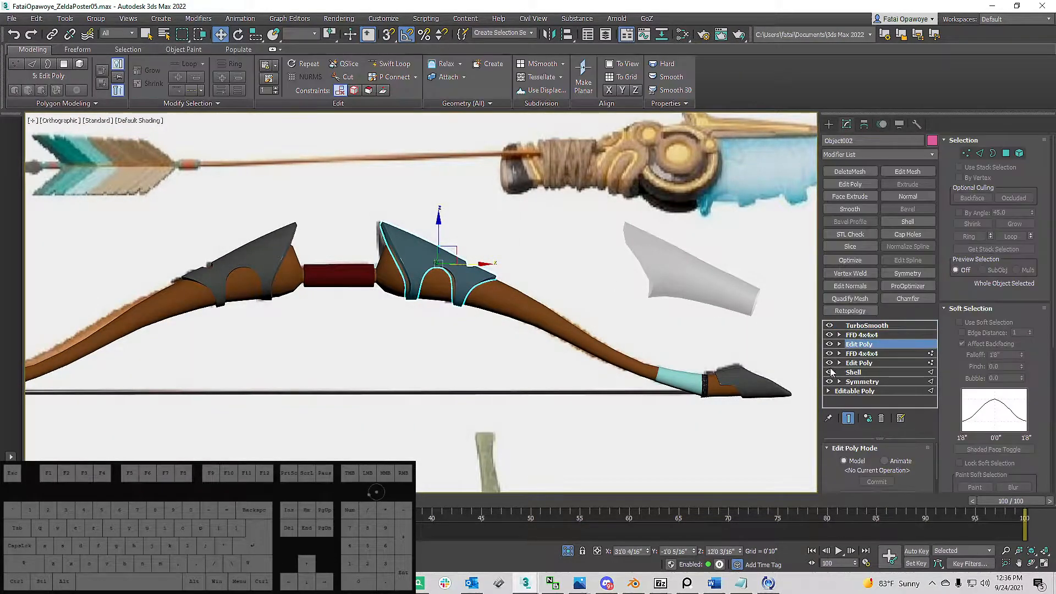
{"action": "left_click", "coordinate": [829, 373]}
{"action": "mouse_move", "coordinate": [435, 289]}
{"action": "middle_mouse_down", "text": "alt"}
{"action": "mouse_move", "coordinate": [467, 325]}
{"action": "mouse_move", "coordinate": [445, 300]}
{"action": "middle_mouse_up", "text": "alt"}
{"action": "scroll", "coordinate": [445, 299], "scroll_direction": "up", "scroll_amount": 4}
{"action": "key", "text": "F3"}
{"action": "key", "text": "F3"}
{"action": "middle_click_drag", "start_coordinate": [443, 287], "coordinate": [410, 283], "text": "alt"}
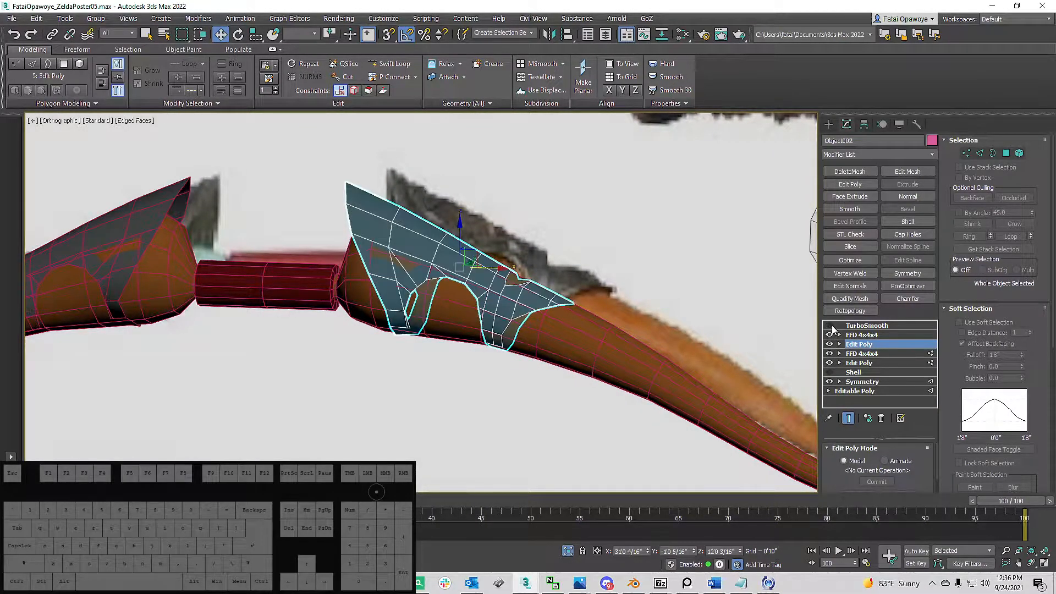
{"action": "middle_click_drag", "start_coordinate": [418, 264], "coordinate": [476, 269], "text": "alt"}
{"action": "left_click", "coordinate": [830, 372]}
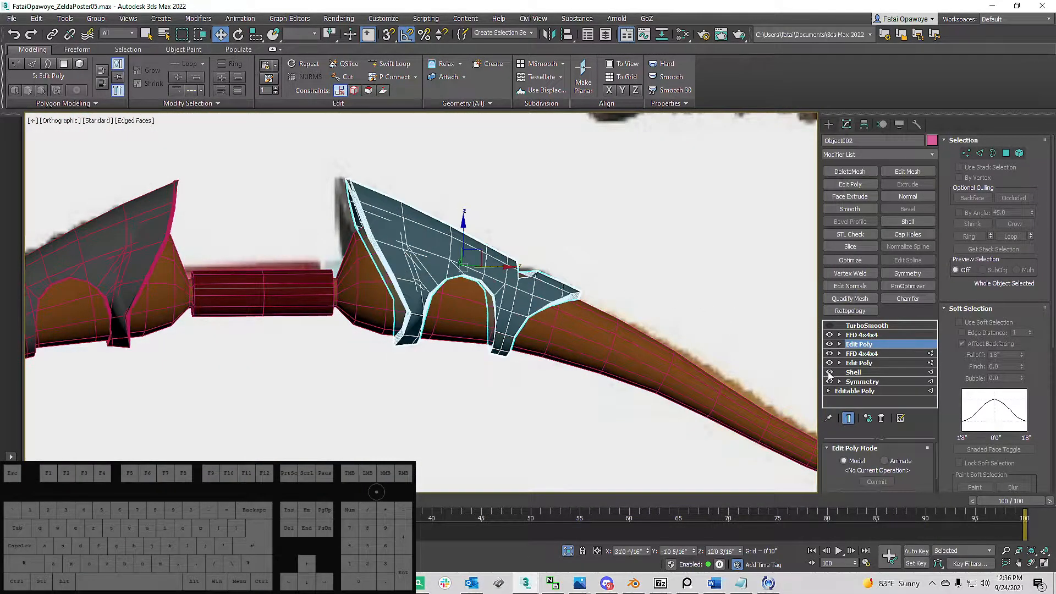
Step: Compare the bow with the reference sheet and inspect the light-blue wrap near the limb's tip
{"action": "mouse_move", "coordinate": [448, 255]}
{"action": "middle_mouse_down", "text": "alt"}
{"action": "mouse_move", "coordinate": [328, 259]}
{"action": "mouse_move", "coordinate": [434, 243]}
{"action": "middle_mouse_up", "text": "alt"}
{"action": "scroll", "coordinate": [434, 243], "scroll_direction": "down", "scroll_amount": 8, "text": "alt"}
{"action": "scroll", "coordinate": [430, 250], "scroll_direction": "down", "scroll_amount": 5, "text": "alt"}
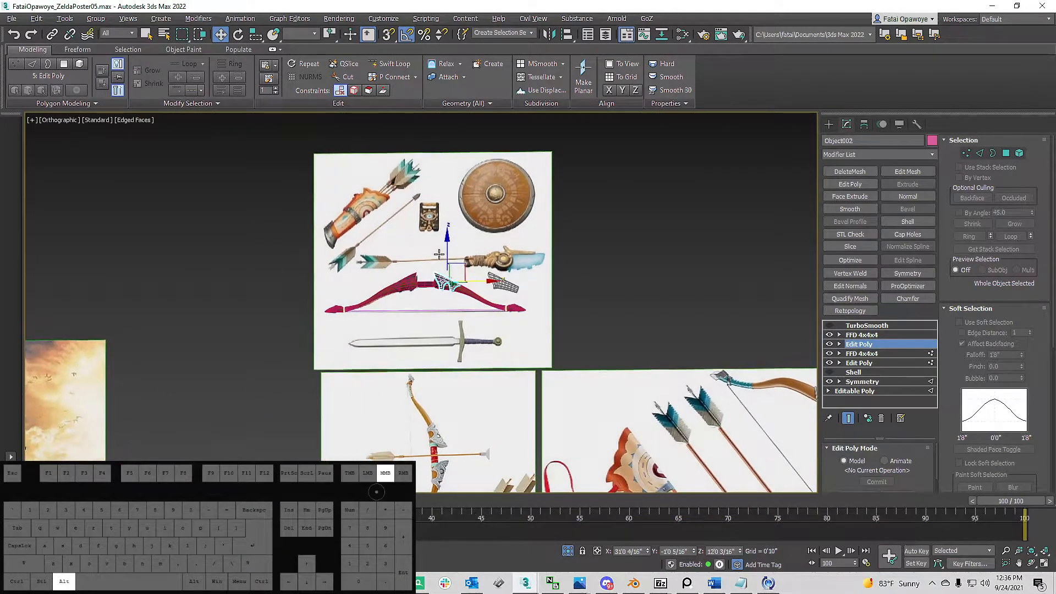
{"action": "scroll", "coordinate": [431, 281], "scroll_direction": "up", "scroll_amount": 6, "text": "alt"}
{"action": "scroll", "coordinate": [452, 277], "scroll_direction": "up", "scroll_amount": 6}
{"action": "middle_click_drag", "start_coordinate": [453, 278], "coordinate": [468, 296], "text": "alt"}
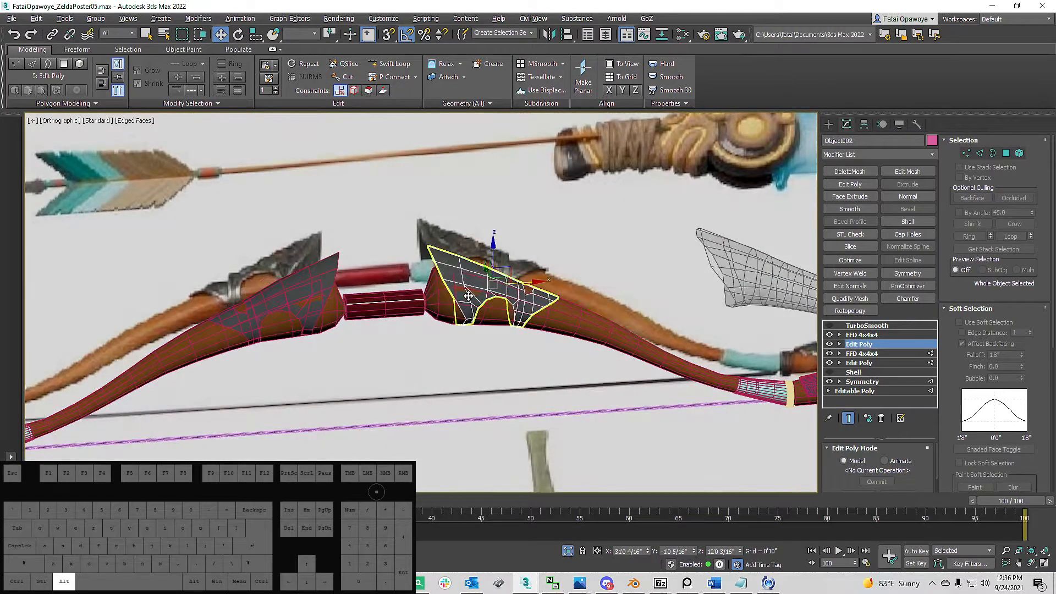
{"action": "middle_click_drag", "start_coordinate": [807, 356], "coordinate": [618, 290]}
{"action": "scroll", "coordinate": [606, 318], "scroll_direction": "up", "scroll_amount": 5}
{"action": "left_click", "coordinate": [512, 311]}
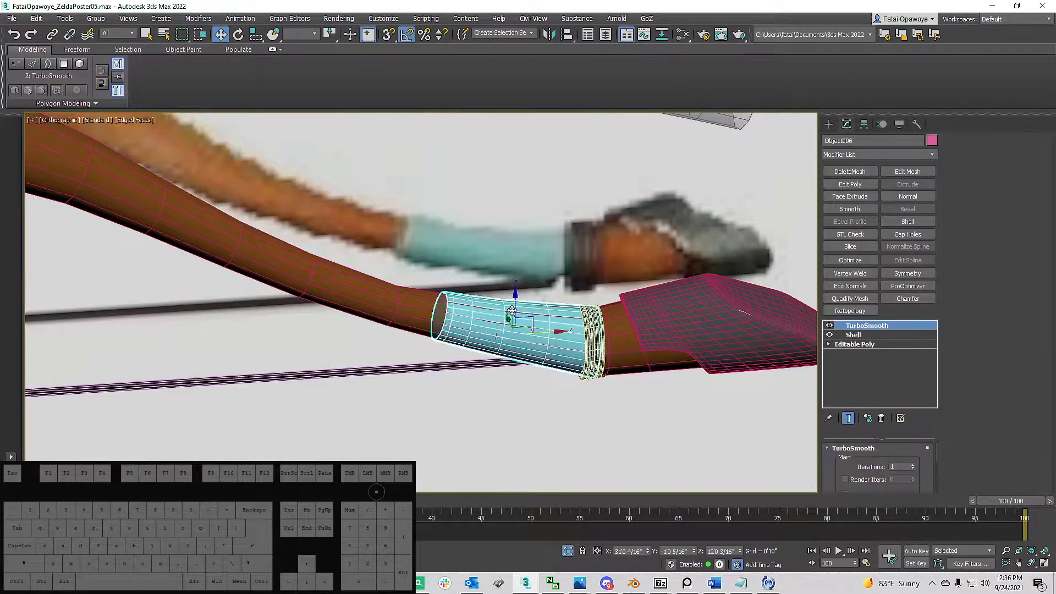
{"action": "scroll", "coordinate": [512, 311], "scroll_direction": "up", "scroll_amount": 6}
{"action": "scroll", "coordinate": [446, 290], "scroll_direction": "down", "scroll_amount": 4}
{"action": "middle_click_drag", "start_coordinate": [397, 264], "coordinate": [442, 282], "text": "alt"}
{"action": "scroll", "coordinate": [478, 297], "scroll_direction": "down", "scroll_amount": 4}
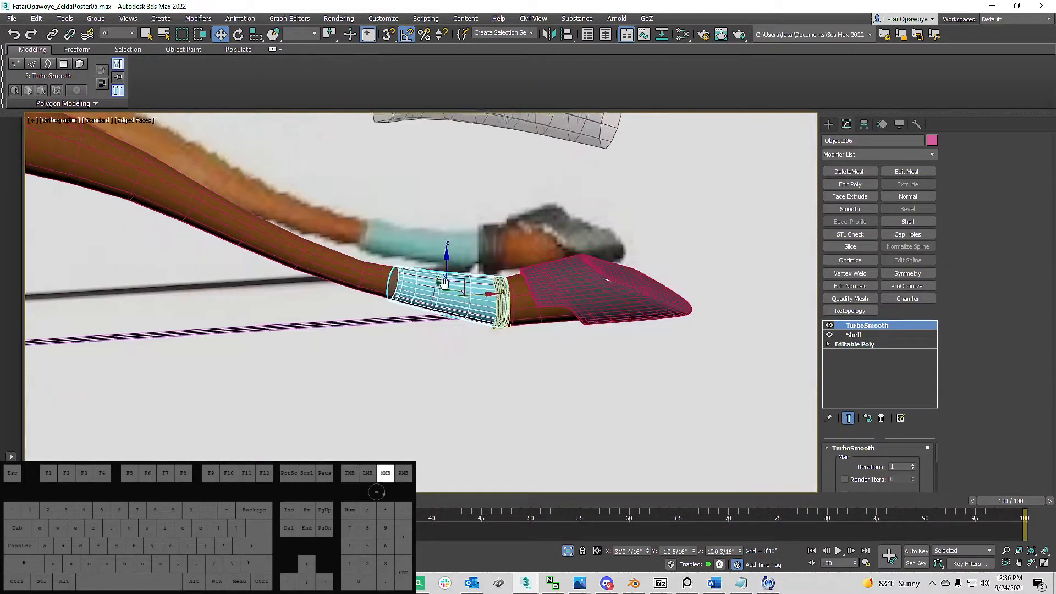
{"action": "scroll", "coordinate": [440, 280], "scroll_direction": "down", "scroll_amount": 3}
{"action": "scroll", "coordinate": [489, 425], "scroll_direction": "down", "scroll_amount": 5}
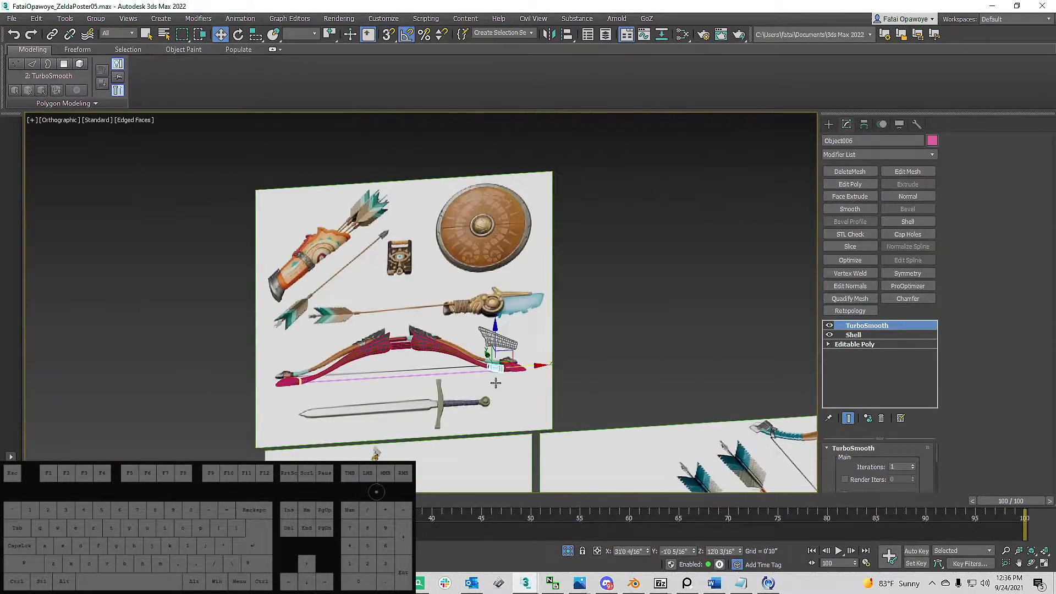
{"action": "scroll", "coordinate": [486, 386], "scroll_direction": "up", "scroll_amount": 8}
{"action": "middle_click_drag", "start_coordinate": [486, 386], "coordinate": [541, 371], "text": "alt"}
{"action": "scroll", "coordinate": [539, 369], "scroll_direction": "down", "scroll_amount": 3}
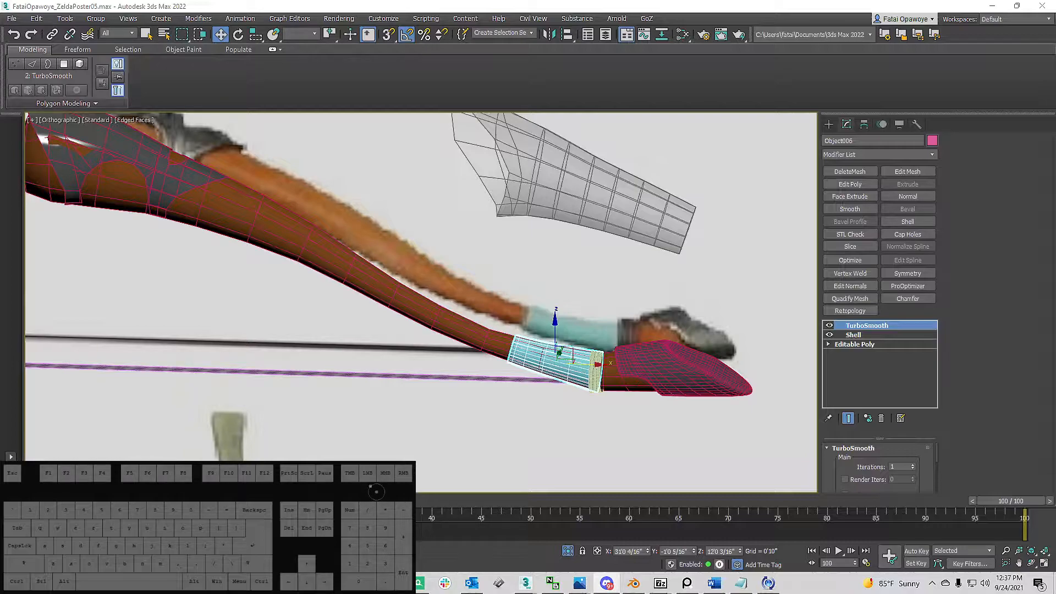
Step: Switch to the browser and examine the bow's limbs, wraps, grip and metal guards in the Breath of the Wild artwork
{"action": "left_click", "coordinate": [377, 491]}
{"action": "left_click", "coordinate": [556, 363]}
{"action": "left_click", "coordinate": [556, 363]}
{"action": "left_click", "coordinate": [555, 363]}
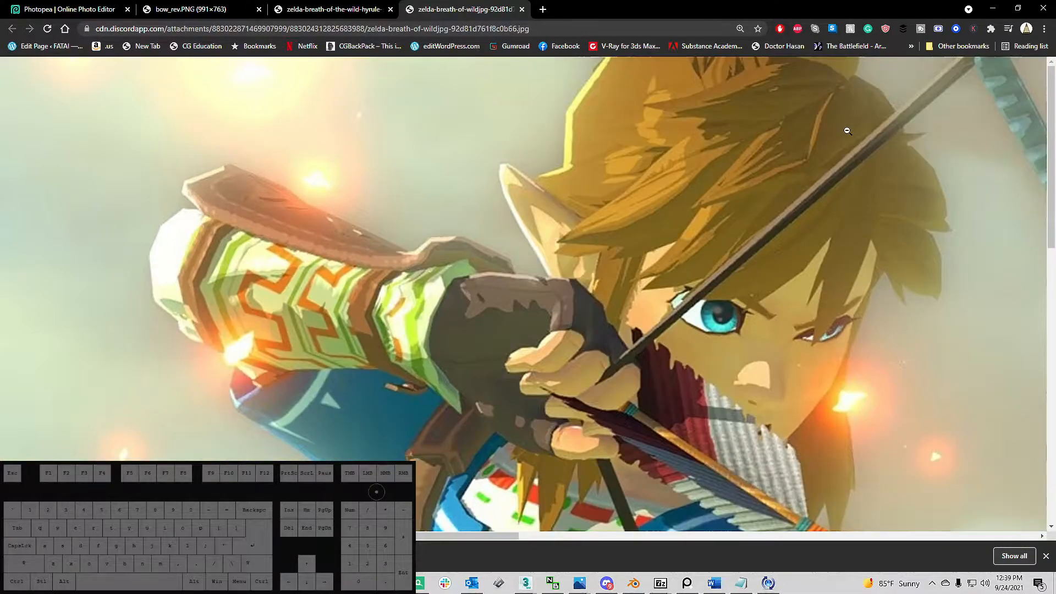
{"action": "scroll", "coordinate": [847, 134], "scroll_direction": "up", "scroll_amount": 1, "text": "ctrl"}
{"action": "left_click_drag", "start_coordinate": [464, 537], "coordinate": [723, 502]}
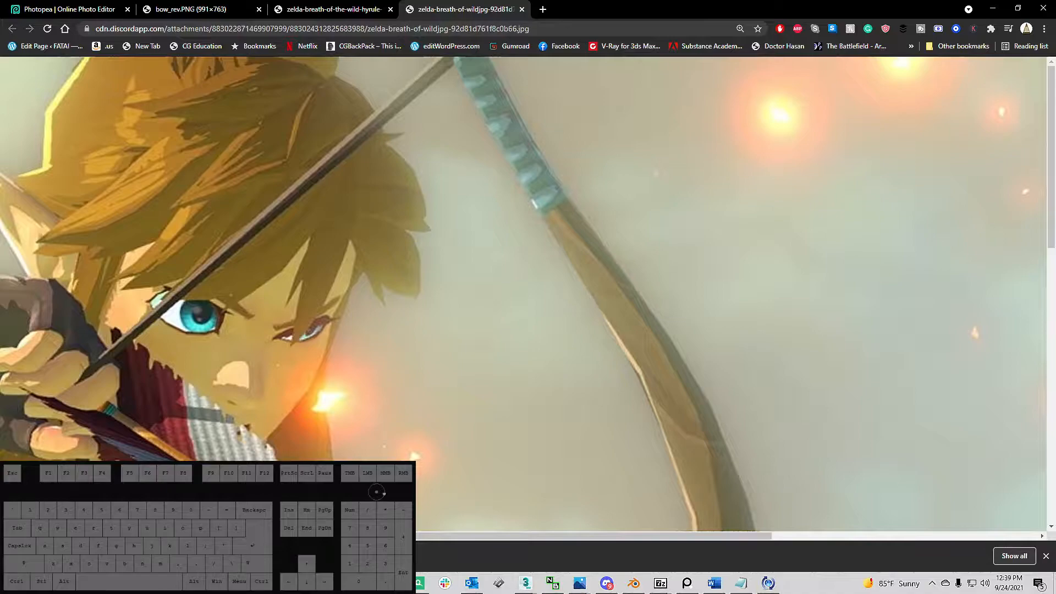
{"action": "left_click", "coordinate": [1050, 227]}
{"action": "scroll", "coordinate": [790, 236], "scroll_direction": "down", "scroll_amount": 10}
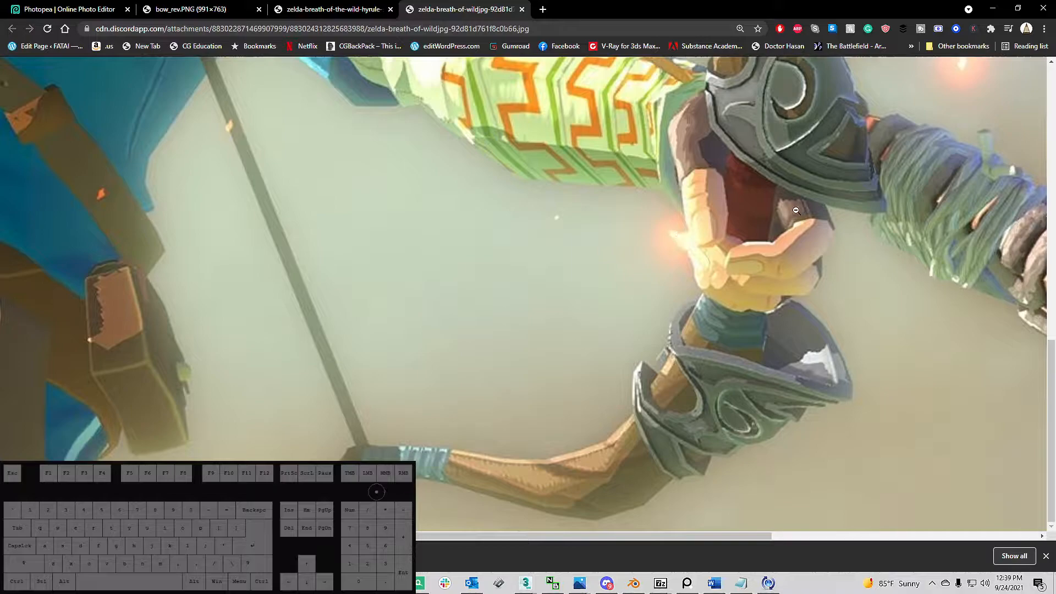
{"action": "left_click", "coordinate": [750, 177]}
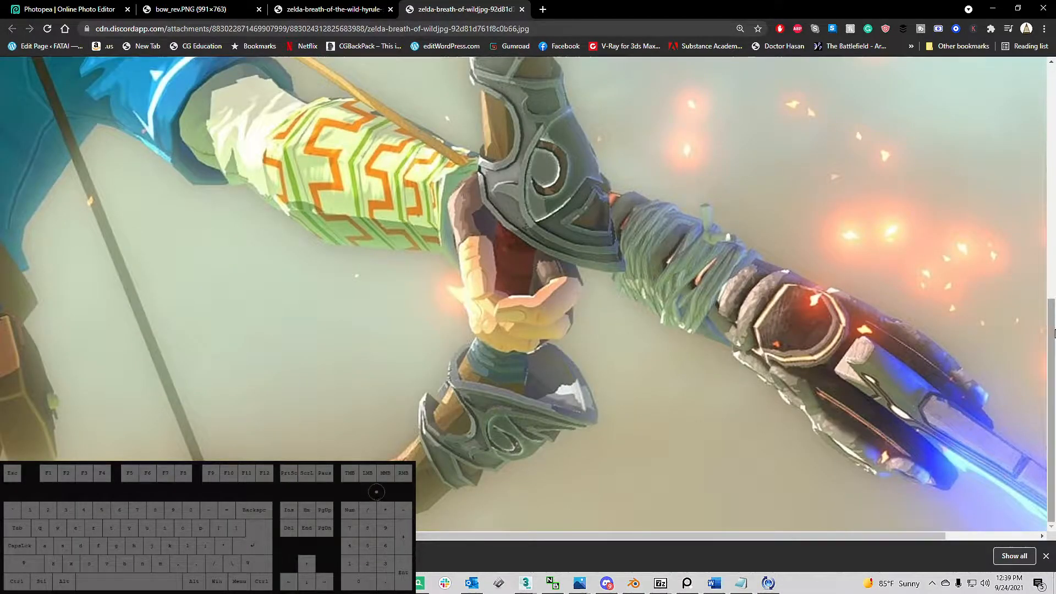
{"action": "left_click_drag", "start_coordinate": [1050, 329], "coordinate": [1001, 393]}
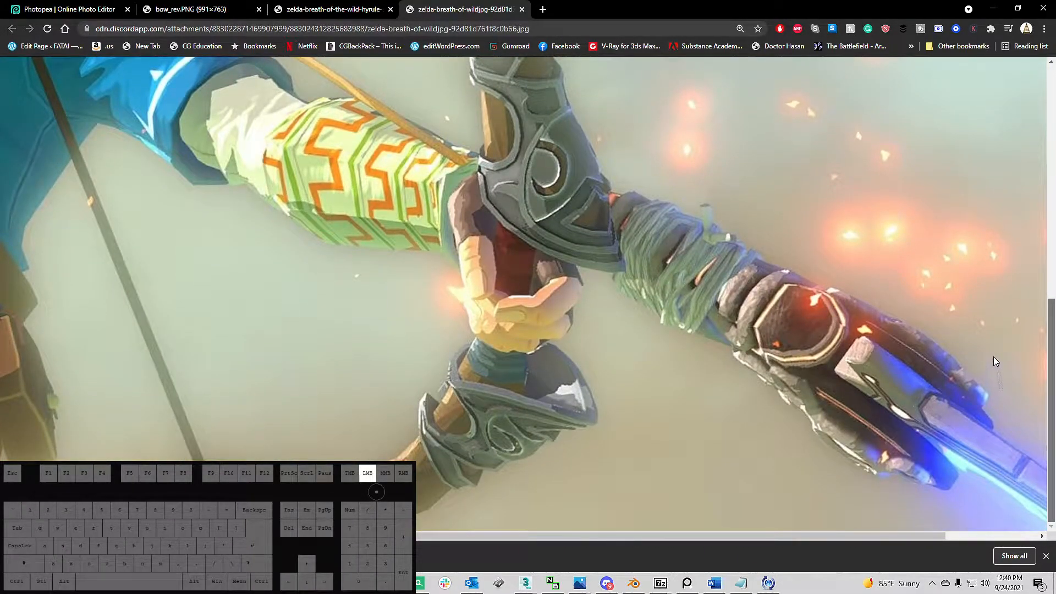
{"action": "left_click_drag", "start_coordinate": [993, 340], "coordinate": [992, 326]}
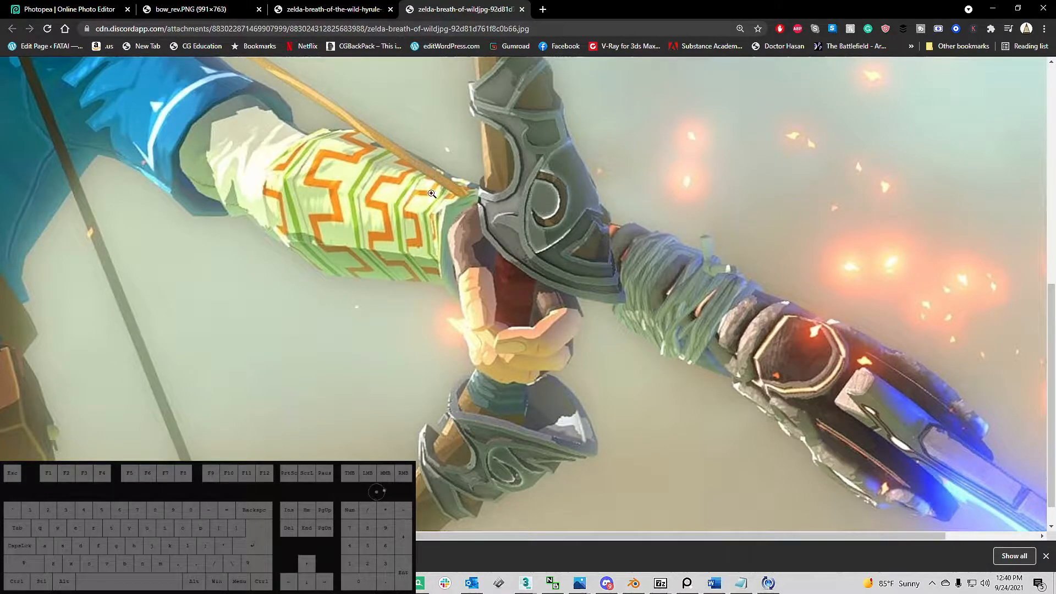
{"action": "left_click", "coordinate": [465, 233]}
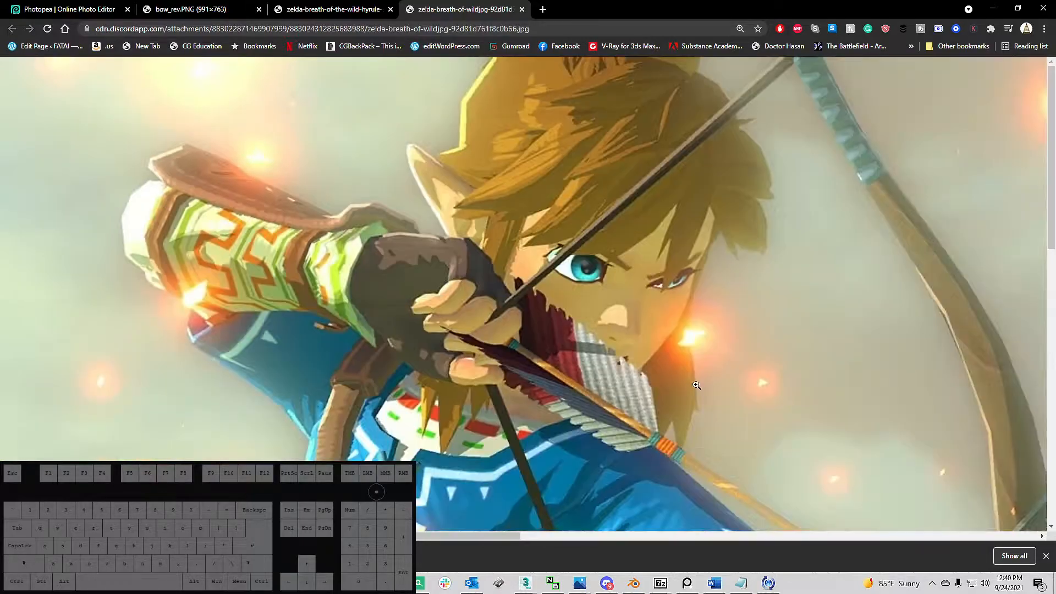
Step: Inspect the bow's lower limb, tip wrap and metal guard at full size in the artwork, and return to 3ds Max
{"action": "left_click", "coordinate": [696, 383]}
{"action": "scroll", "coordinate": [407, 271], "scroll_direction": "down", "scroll_amount": 10}
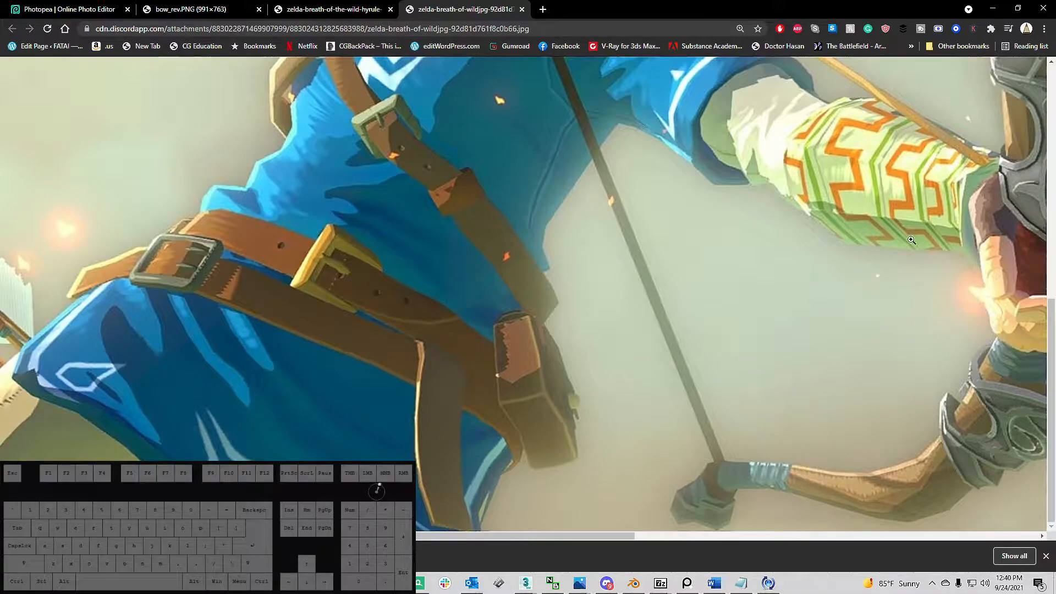
{"action": "left_click", "coordinate": [994, 8]}
Step: Select the metal guard and toggle its Shell to check the surface with and without thickness
{"action": "scroll", "coordinate": [352, 226], "scroll_direction": "down", "scroll_amount": 4}
{"action": "middle_click_drag", "start_coordinate": [352, 226], "coordinate": [377, 259]}
{"action": "scroll", "coordinate": [426, 220], "scroll_direction": "up", "scroll_amount": 5}
{"action": "left_click", "coordinate": [420, 231]}
{"action": "middle_click_drag", "start_coordinate": [420, 231], "coordinate": [764, 302], "text": "alt"}
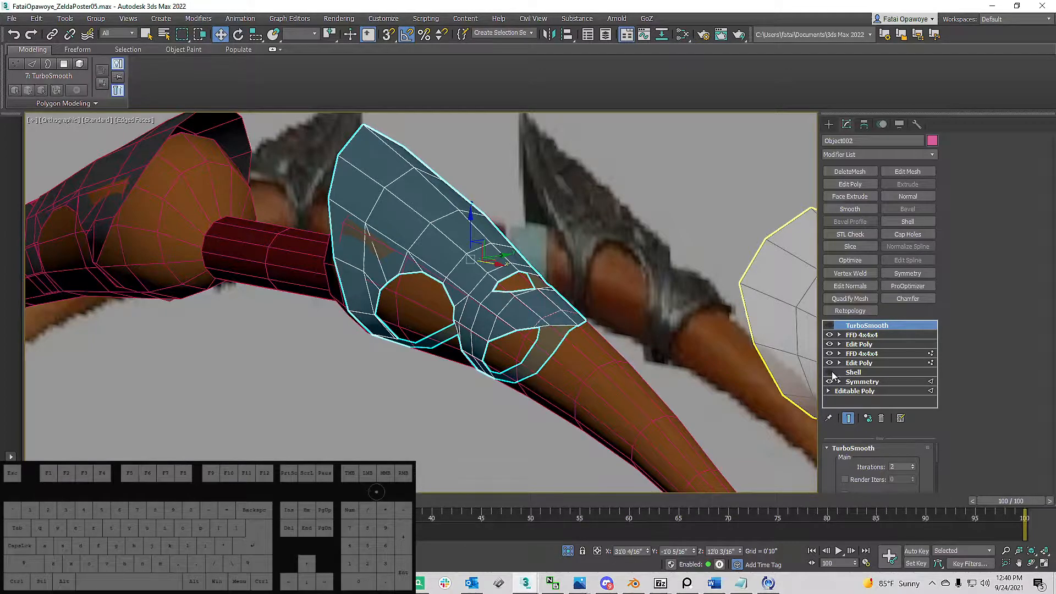
{"action": "left_click", "coordinate": [829, 372]}
{"action": "left_click", "coordinate": [829, 373]}
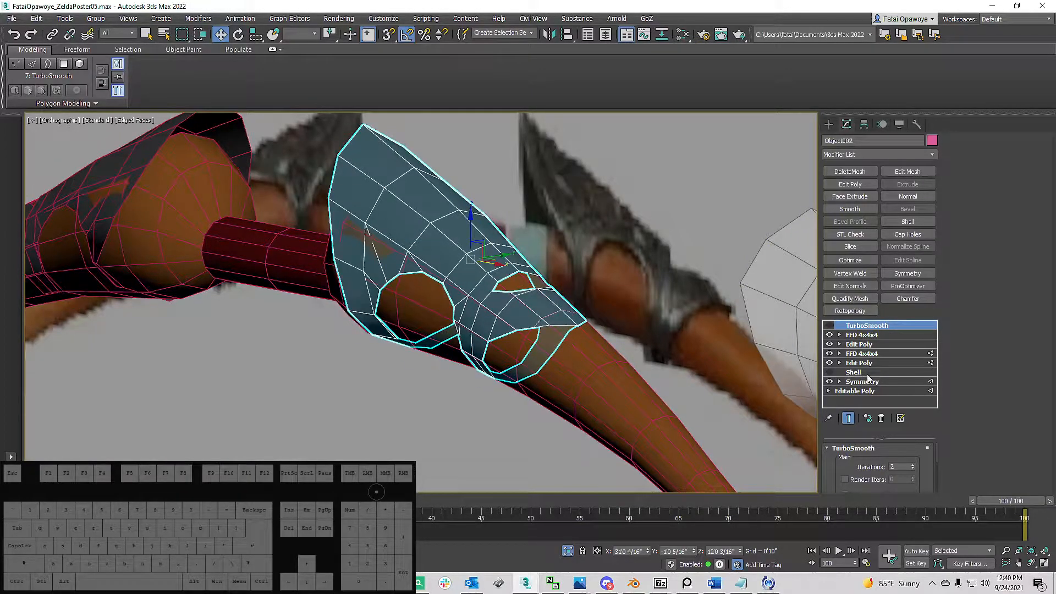
{"action": "scroll", "coordinate": [434, 231], "scroll_direction": "up", "scroll_amount": 2}
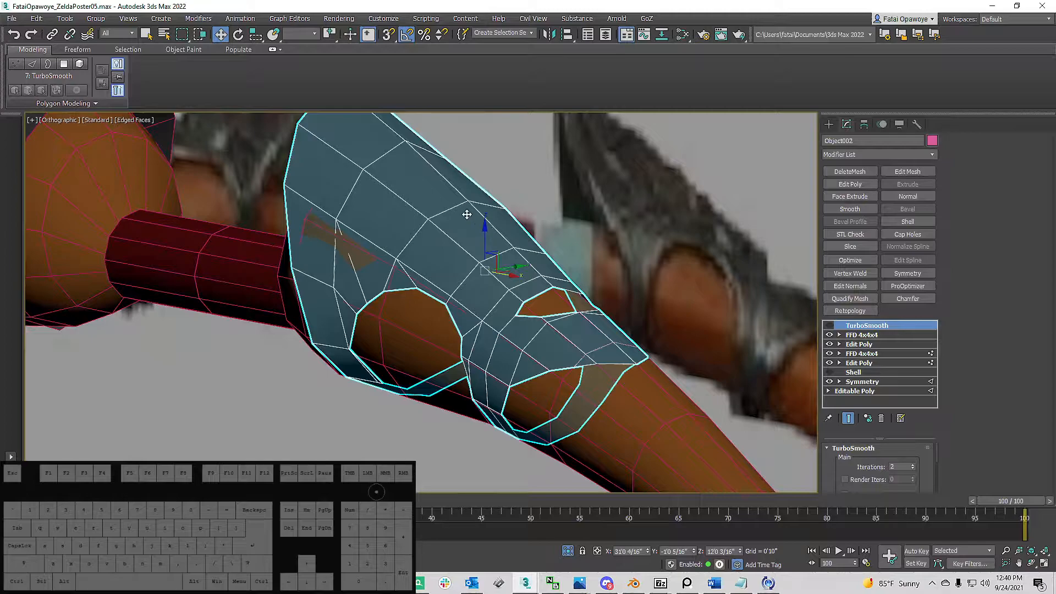
{"action": "middle_click_drag", "start_coordinate": [468, 215], "coordinate": [499, 259]}
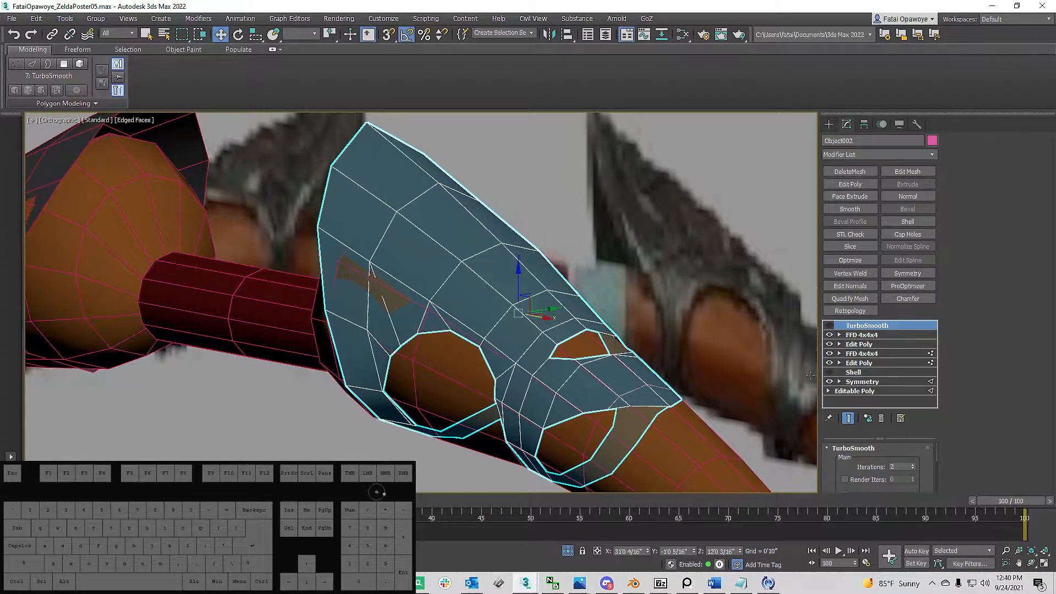
Step: Add an Edit Poly above the guard's upper FFD 4x4x4 and raise the edge loop along its ridge slightly
{"action": "left_click", "coordinate": [861, 335]}
{"action": "left_click", "coordinate": [849, 185]}
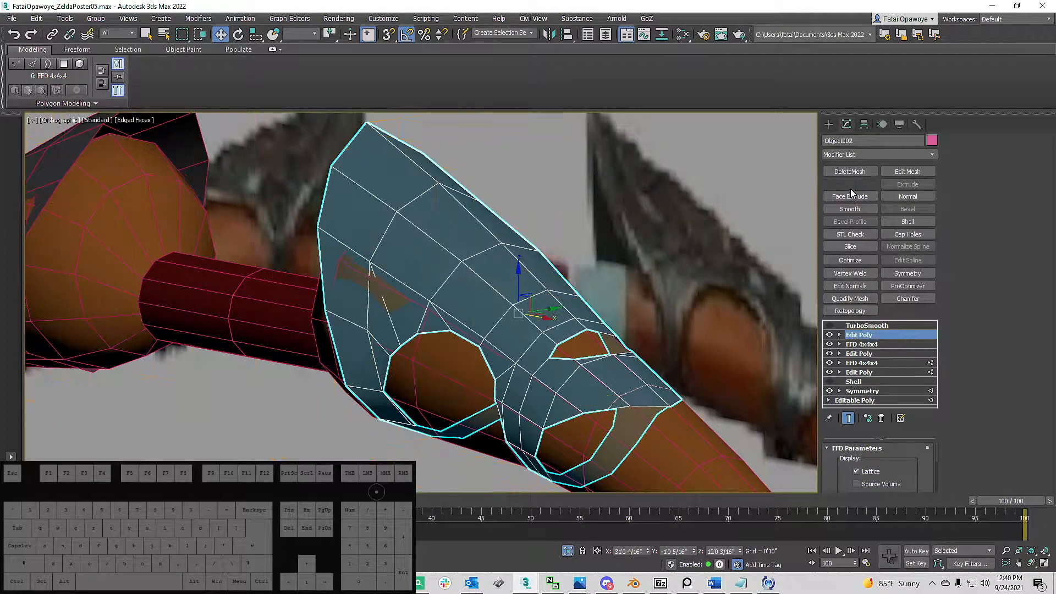
{"action": "left_click", "coordinate": [979, 154]}
{"action": "double_click", "coordinate": [453, 199]}
{"action": "middle_click_drag", "start_coordinate": [629, 372], "coordinate": [487, 269], "text": "alt"}
{"action": "left_click_drag", "start_coordinate": [513, 252], "coordinate": [517, 241]}
{"action": "middle_click_drag", "start_coordinate": [517, 241], "coordinate": [699, 342], "text": "alt"}
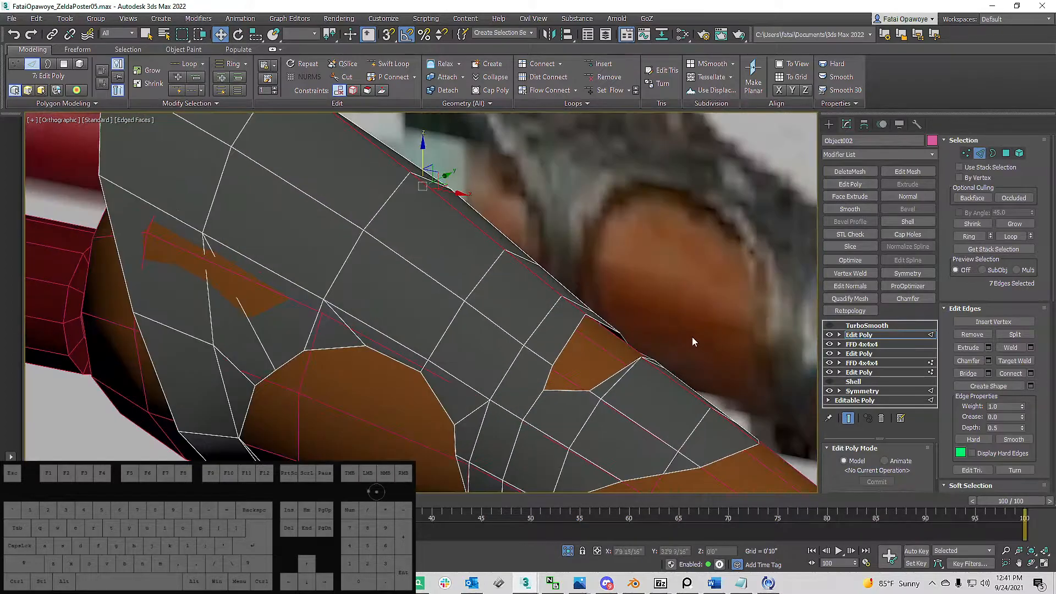
Step: Toggle the guard's TurboSmooth to compare the raised ridge smoothed and unsmoothed
{"action": "left_click", "coordinate": [830, 326]}
{"action": "left_click", "coordinate": [830, 326]}
{"action": "left_click", "coordinate": [830, 326]}
{"action": "middle_click_drag", "start_coordinate": [797, 325], "coordinate": [556, 316], "text": "alt"}
{"action": "left_click", "coordinate": [830, 327]}
Step: Chamfer the selected ridge edge loop of the guard by a very small amount with one segment
{"action": "scroll", "coordinate": [528, 259], "scroll_direction": "up", "scroll_amount": 5}
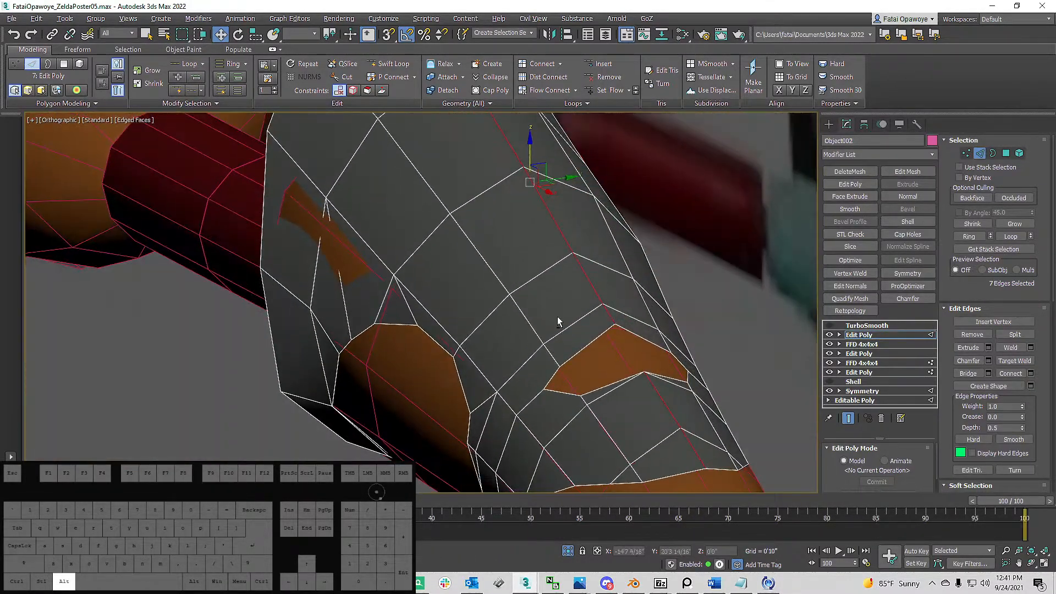
{"action": "scroll", "coordinate": [557, 315], "scroll_direction": "up", "scroll_amount": 5}
{"action": "right_click", "coordinate": [586, 256]}
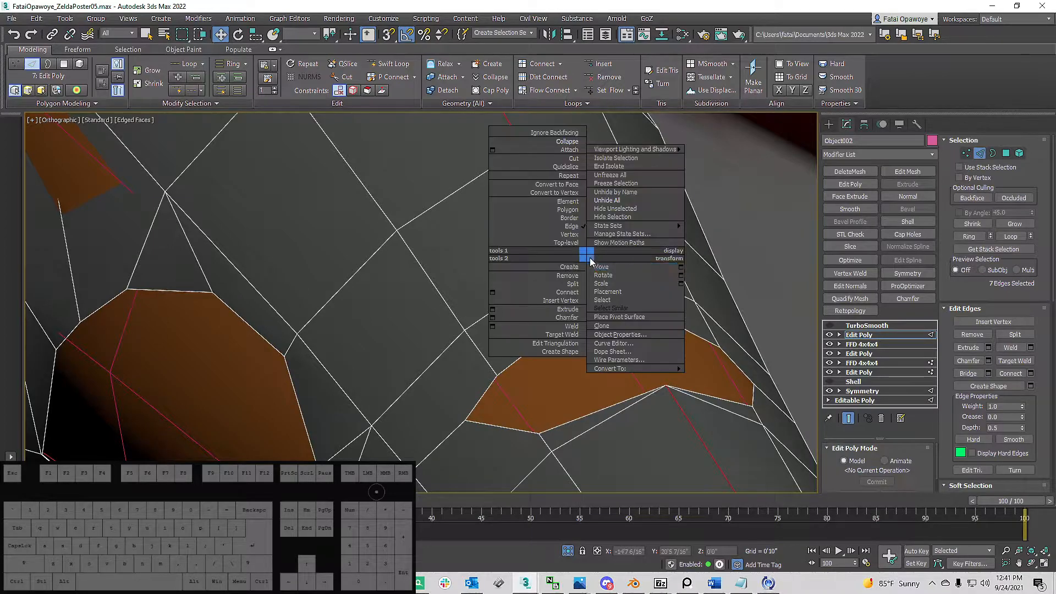
{"action": "left_click", "coordinate": [492, 318]}
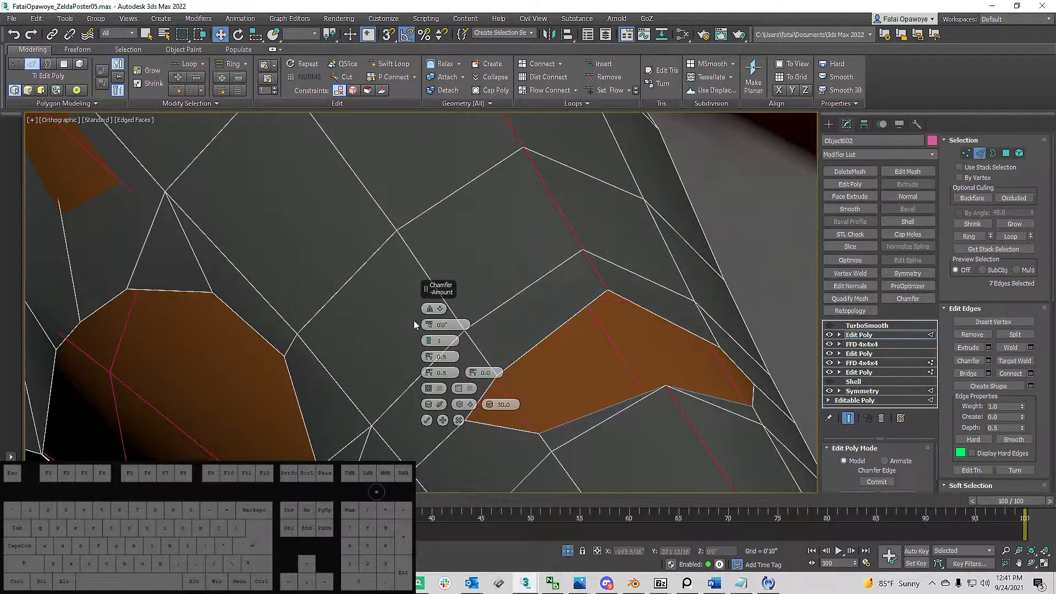
{"action": "left_click_drag", "start_coordinate": [429, 329], "coordinate": [429, 326]}
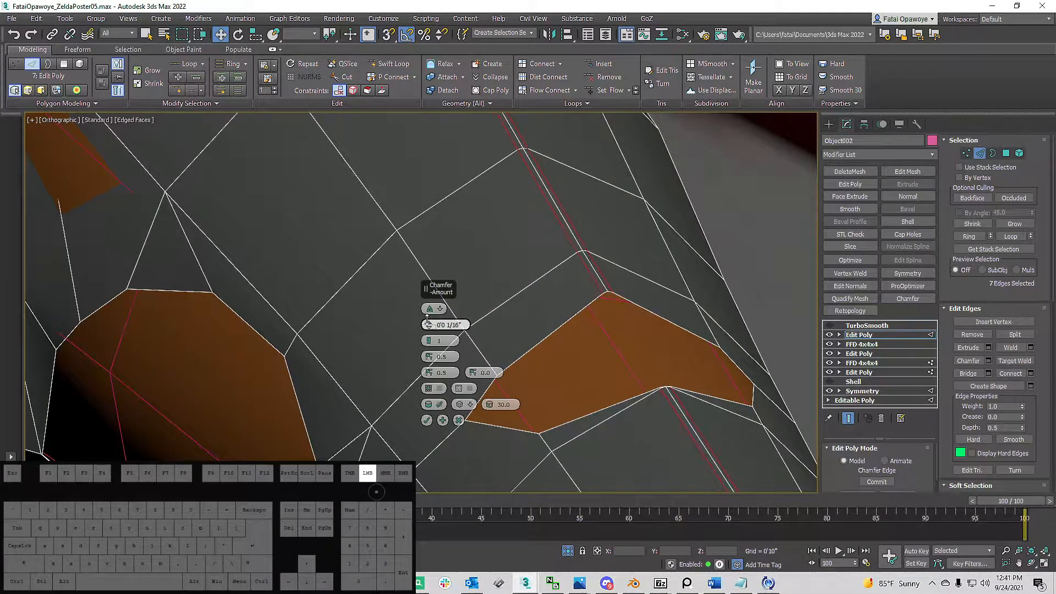
{"action": "left_click_drag", "start_coordinate": [429, 318], "coordinate": [428, 322]}
{"action": "left_click", "coordinate": [426, 421]}
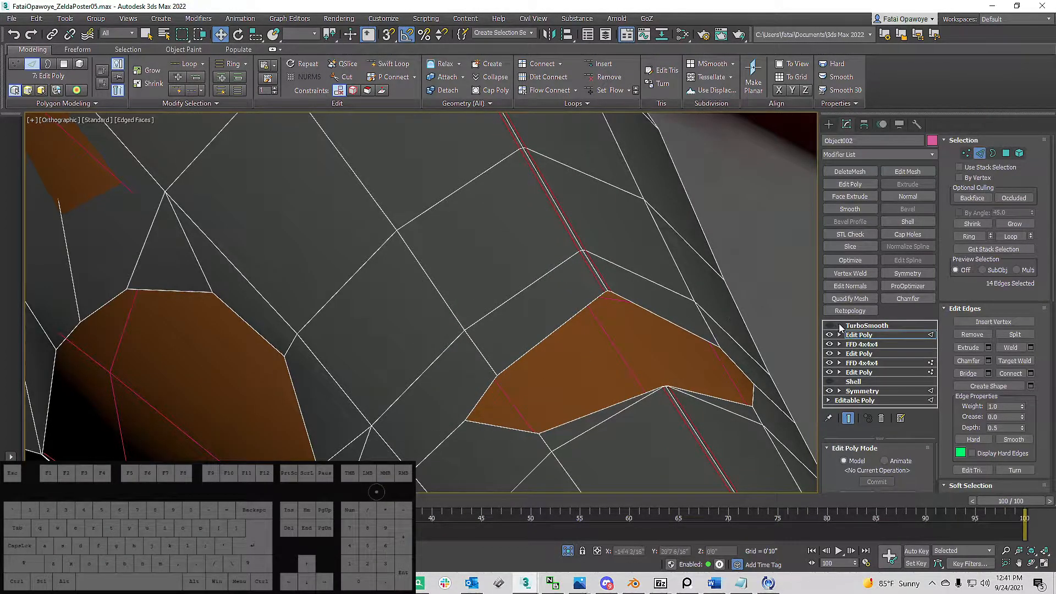
Step: Turn on the guard's TurboSmooth, hide the mesh edges and check the chamfered ridge from several sides
{"action": "left_click", "coordinate": [847, 326]}
{"action": "left_click", "coordinate": [829, 326]}
{"action": "scroll", "coordinate": [521, 261], "scroll_direction": "down", "scroll_amount": 6}
{"action": "middle_click_drag", "start_coordinate": [521, 261], "coordinate": [649, 373], "text": "alt"}
{"action": "scroll", "coordinate": [648, 373], "scroll_direction": "up", "scroll_amount": 2}
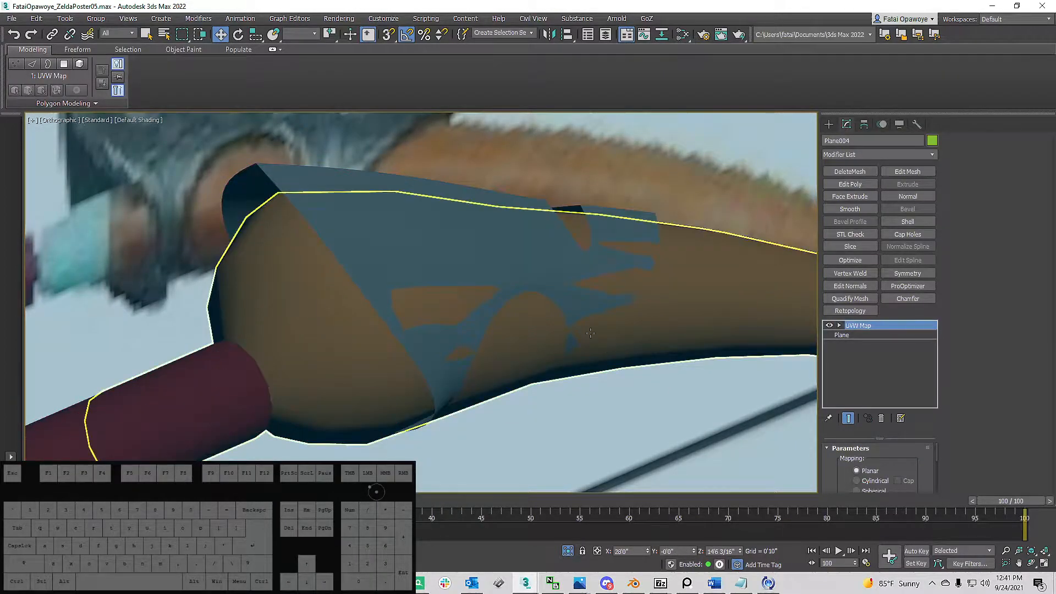
{"action": "scroll", "coordinate": [515, 249], "scroll_direction": "down", "scroll_amount": 5}
{"action": "middle_click_drag", "start_coordinate": [514, 248], "coordinate": [301, 243], "text": "alt"}
{"action": "middle_click_drag", "start_coordinate": [383, 248], "coordinate": [478, 320], "text": "alt"}
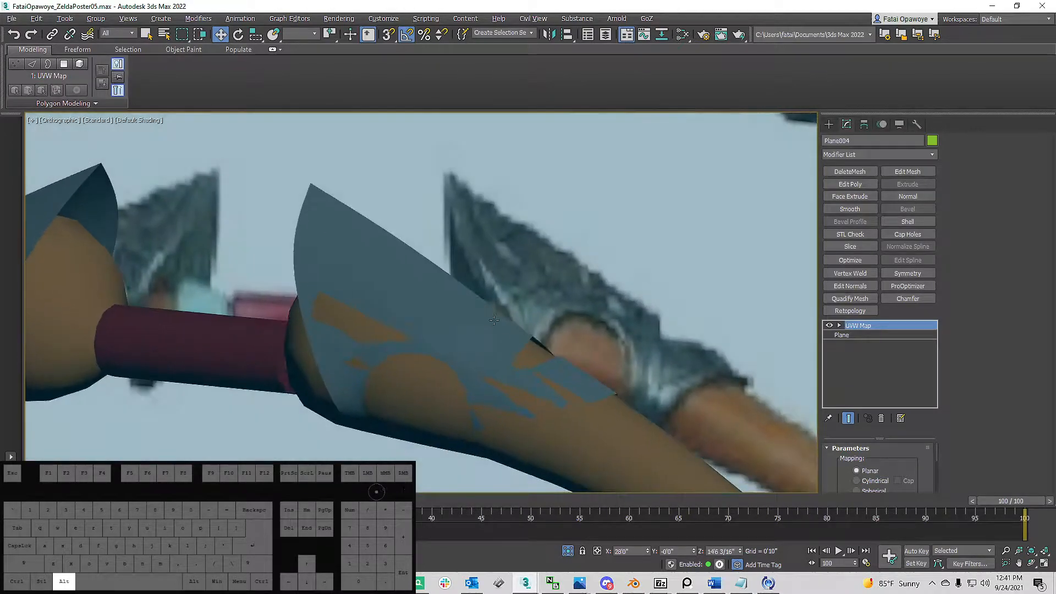
Step: Move the guard's Shell above TurboSmooth at the top of the modifier stack and turn it on
{"action": "left_click", "coordinate": [555, 374]}
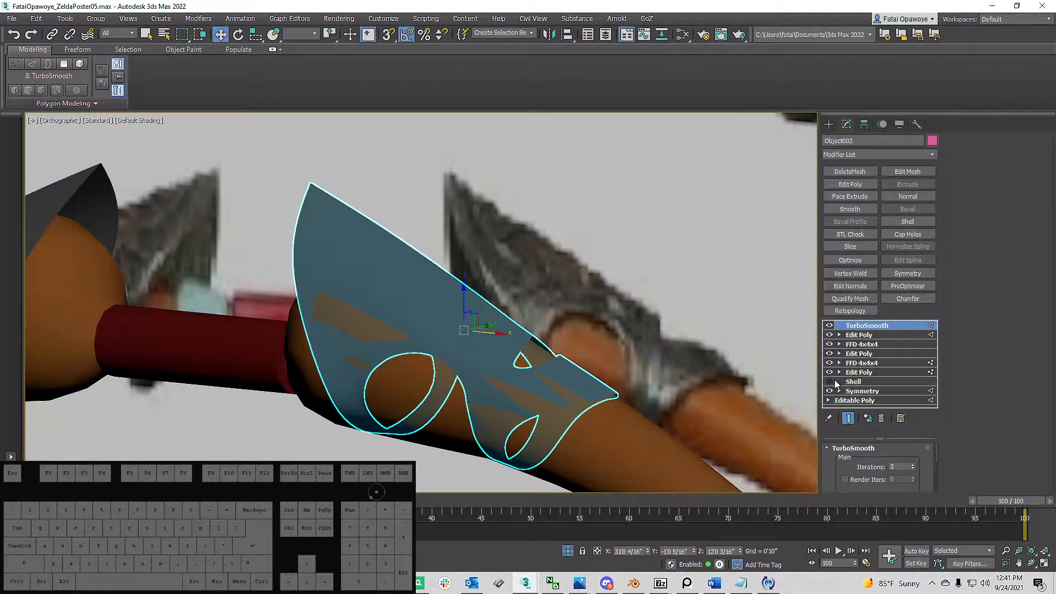
{"action": "left_click_drag", "start_coordinate": [853, 385], "coordinate": [853, 327]}
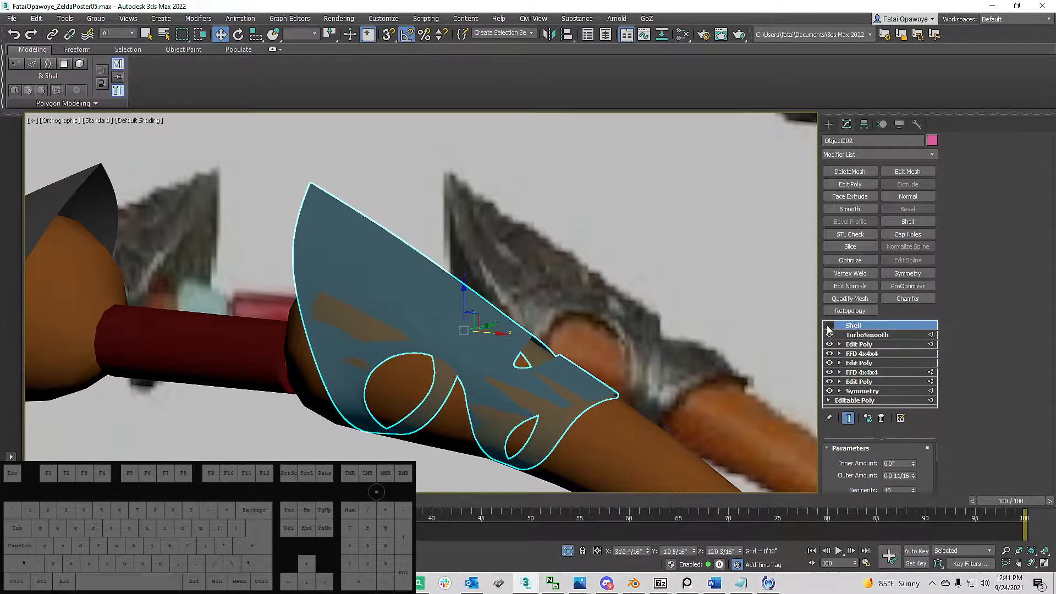
{"action": "left_click", "coordinate": [828, 326]}
Step: Examine the thickened guards, the wooden limb and the metal tip cap against the reference sheet
{"action": "middle_click_drag", "start_coordinate": [529, 337], "coordinate": [616, 311], "text": "alt"}
{"action": "scroll", "coordinate": [514, 317], "scroll_direction": "down", "scroll_amount": 3}
{"action": "scroll", "coordinate": [550, 316], "scroll_direction": "down", "scroll_amount": 3}
{"action": "left_click", "coordinate": [723, 279]}
{"action": "middle_click_drag", "start_coordinate": [724, 279], "coordinate": [532, 267], "text": "alt"}
{"action": "scroll", "coordinate": [484, 224], "scroll_direction": "up", "scroll_amount": 8}
{"action": "left_click", "coordinate": [473, 215]}
{"action": "middle_click_drag", "start_coordinate": [472, 215], "coordinate": [625, 298], "text": "alt"}
{"action": "scroll", "coordinate": [624, 297], "scroll_direction": "up", "scroll_amount": 5}
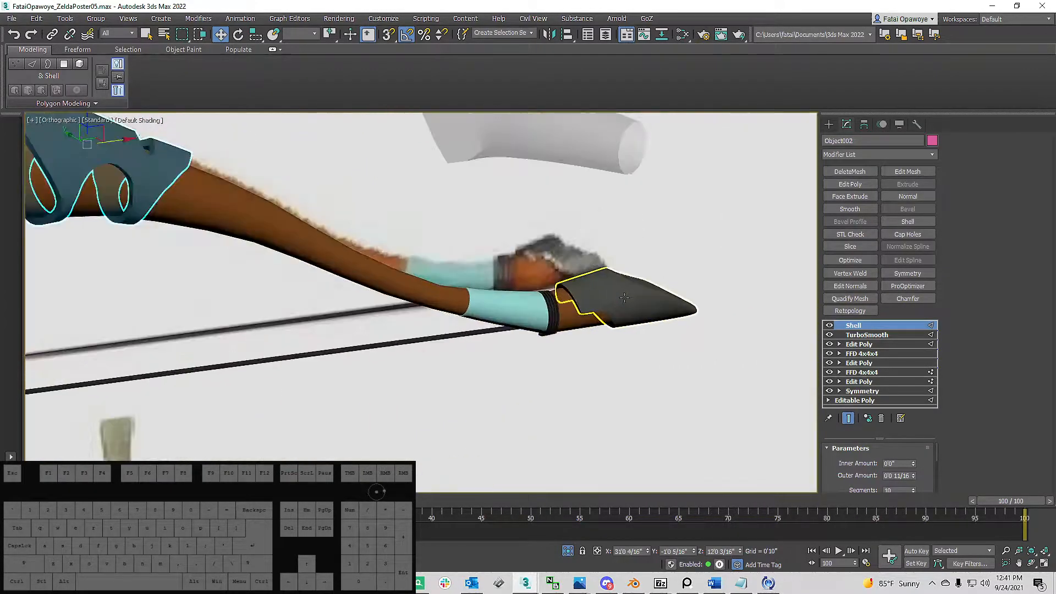
{"action": "left_click", "coordinate": [626, 297]}
{"action": "scroll", "coordinate": [533, 283], "scroll_direction": "down", "scroll_amount": 5}
{"action": "scroll", "coordinate": [333, 216], "scroll_direction": "up", "scroll_amount": 8}
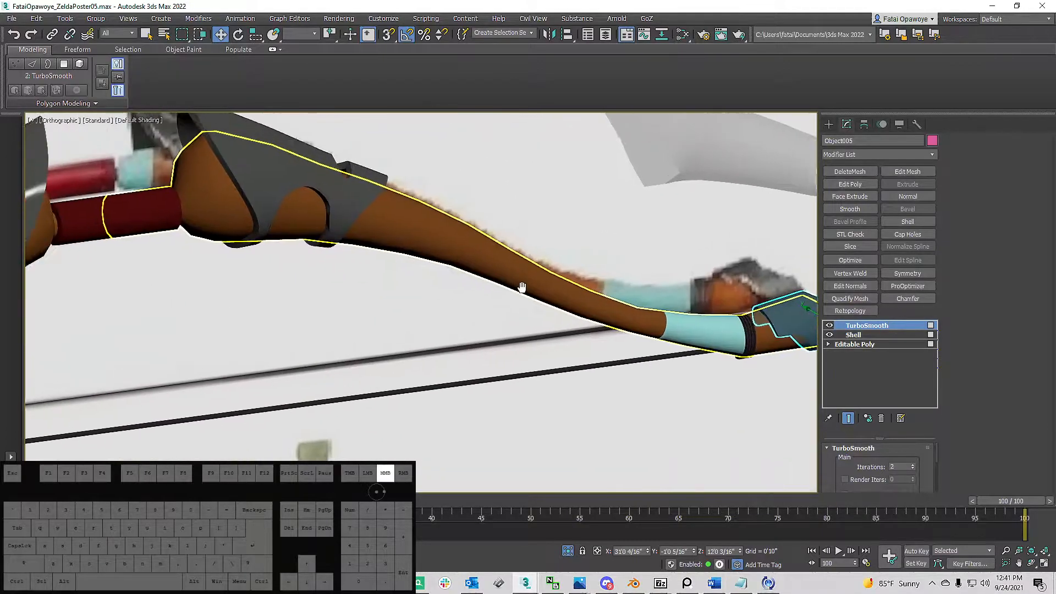
Step: Select the wooden limb, show the mesh edges and compare its grip end with the reference in the Front view
{"action": "left_click", "coordinate": [363, 218]}
{"action": "middle_click_drag", "start_coordinate": [363, 218], "coordinate": [424, 239]}
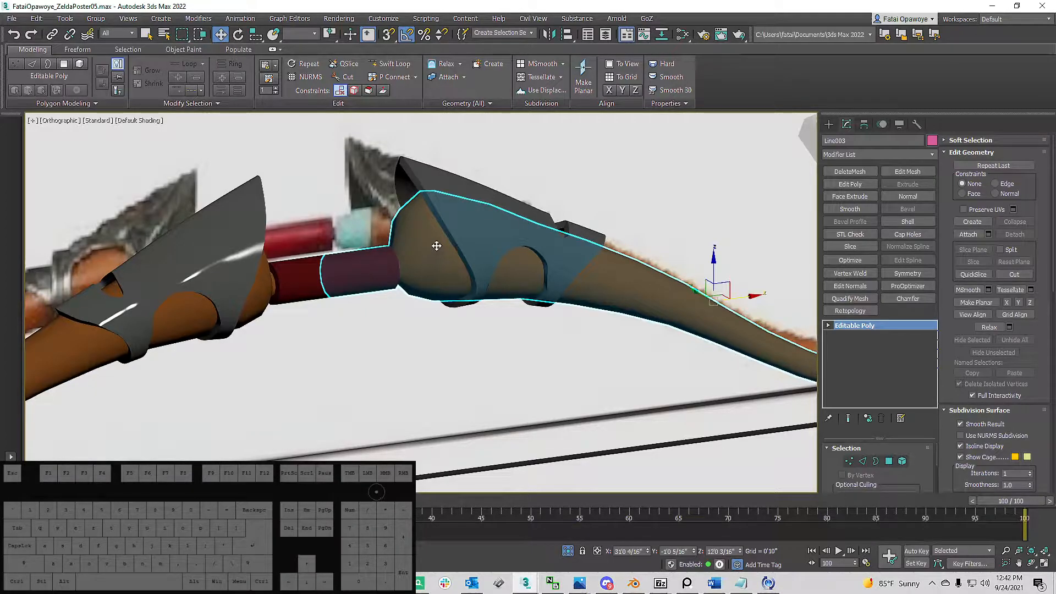
{"action": "key", "text": "F4"}
{"action": "scroll", "coordinate": [444, 248], "scroll_direction": "down", "scroll_amount": 5}
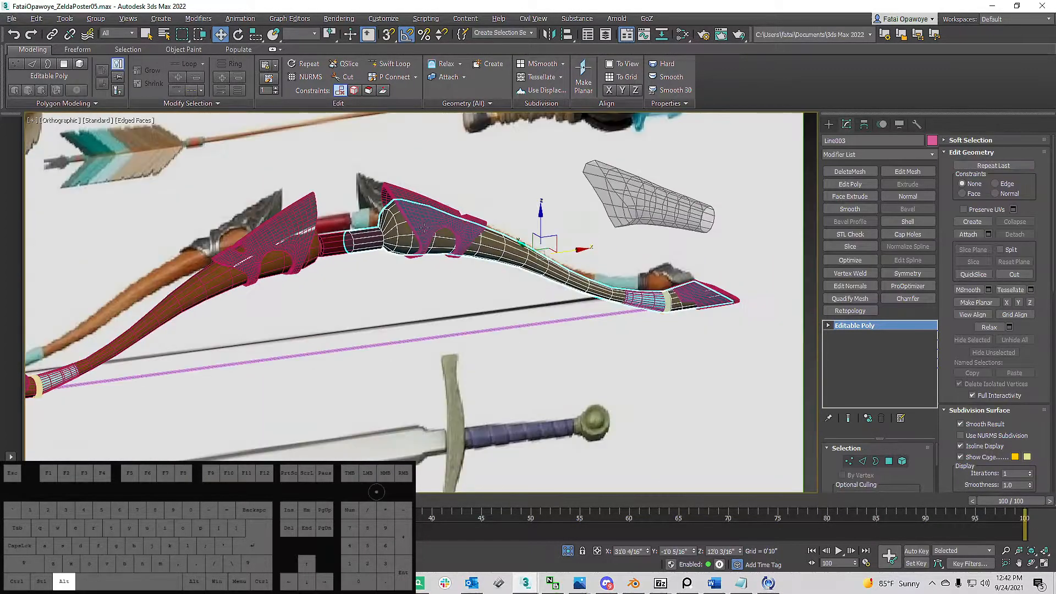
{"action": "scroll", "coordinate": [502, 242], "scroll_direction": "up", "scroll_amount": 6}
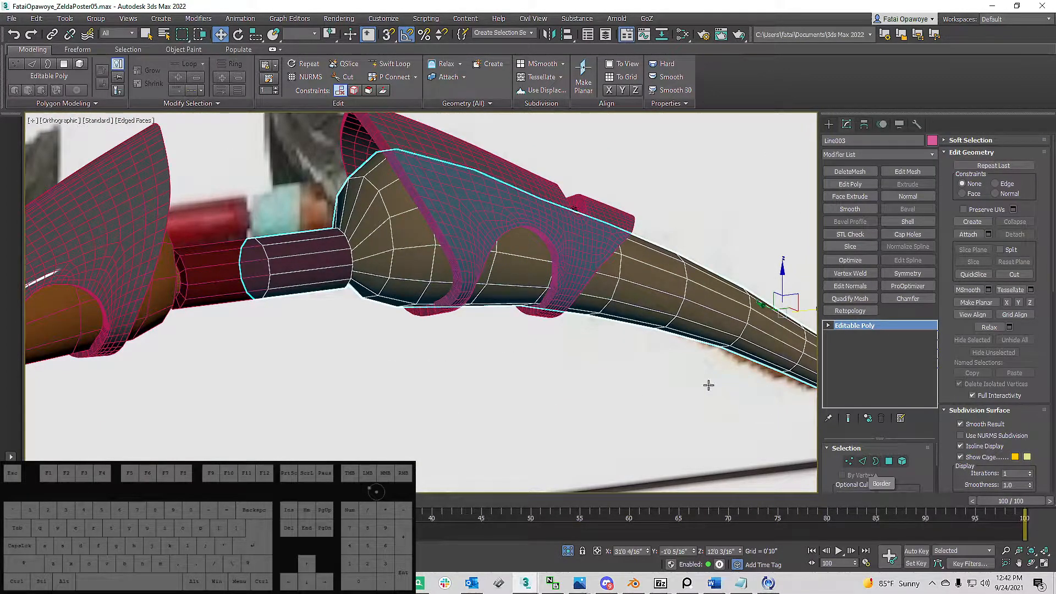
{"action": "middle_click_drag", "start_coordinate": [419, 290], "coordinate": [378, 279], "text": "alt"}
{"action": "key", "text": "f"}
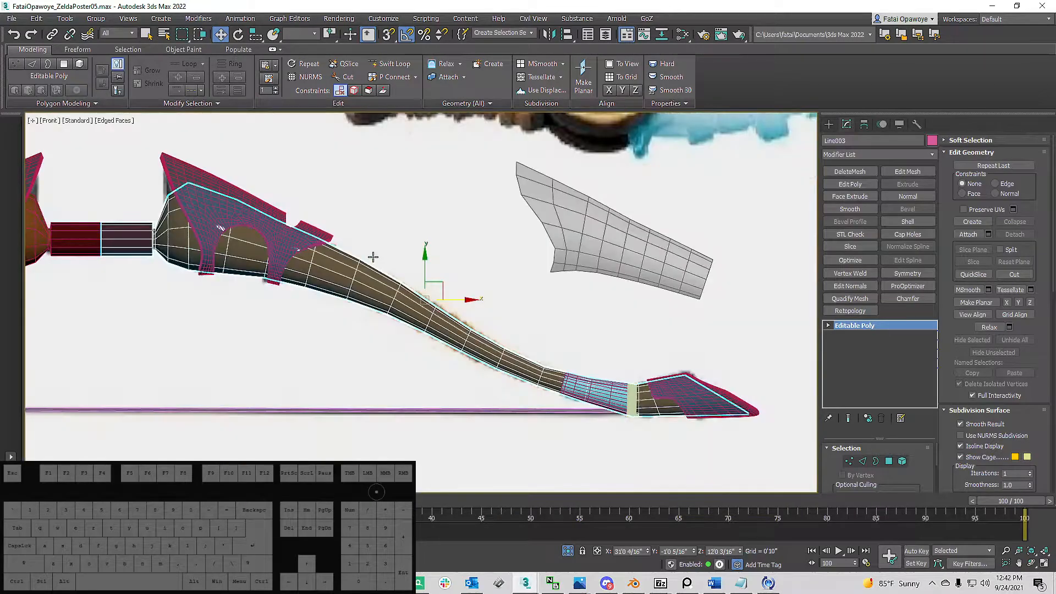
{"action": "scroll", "coordinate": [401, 267], "scroll_direction": "down", "scroll_amount": 3}
{"action": "scroll", "coordinate": [426, 254], "scroll_direction": "up", "scroll_amount": 6}
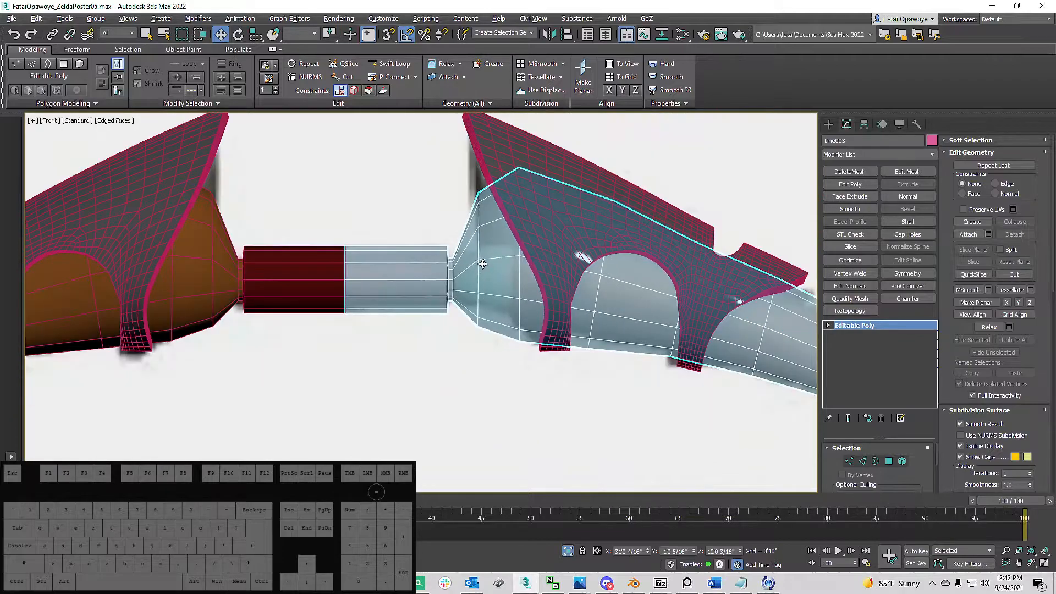
{"action": "mouse_move", "coordinate": [489, 262]}
{"action": "middle_mouse_down"}
{"action": "mouse_move", "coordinate": [469, 232]}
{"action": "mouse_move", "coordinate": [426, 205]}
{"action": "mouse_move", "coordinate": [420, 217]}
{"action": "middle_mouse_up"}
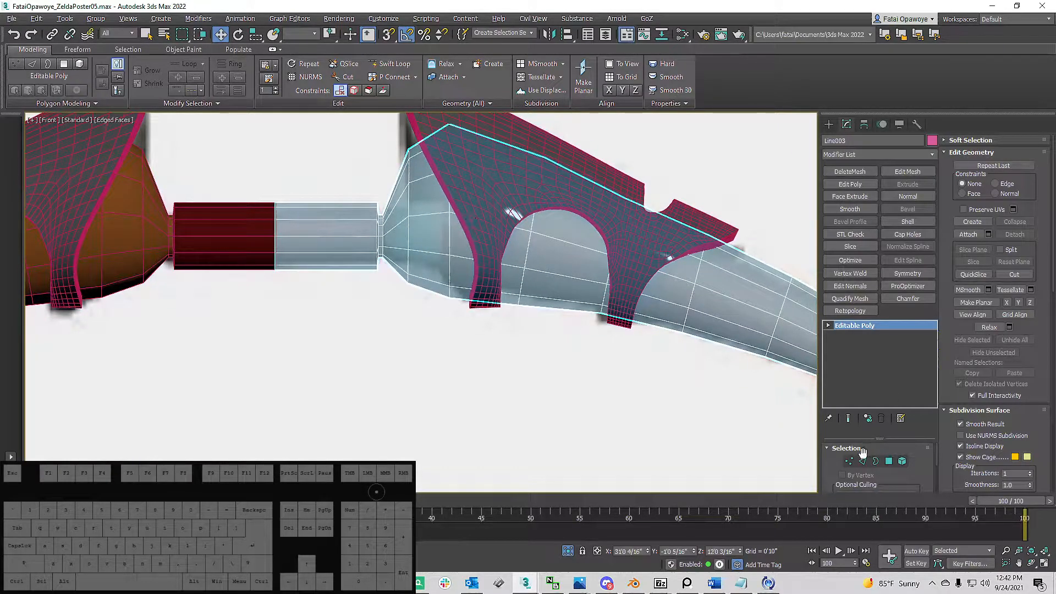
Step: Select the edge loop at the limb's widening beside the grip and move it along the limb toward the guard
{"action": "left_click", "coordinate": [862, 461]}
{"action": "scroll", "coordinate": [393, 230], "scroll_direction": "up", "scroll_amount": 4}
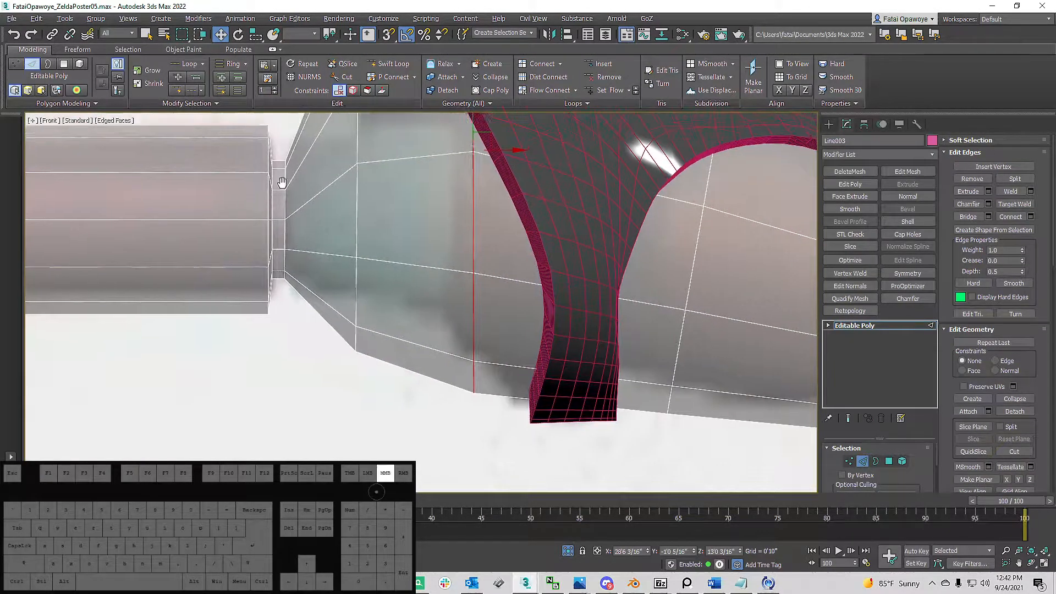
{"action": "middle_click_drag", "start_coordinate": [275, 204], "coordinate": [315, 275]}
{"action": "left_click", "coordinate": [390, 234]}
{"action": "scroll", "coordinate": [402, 242], "scroll_direction": "down", "scroll_amount": 4}
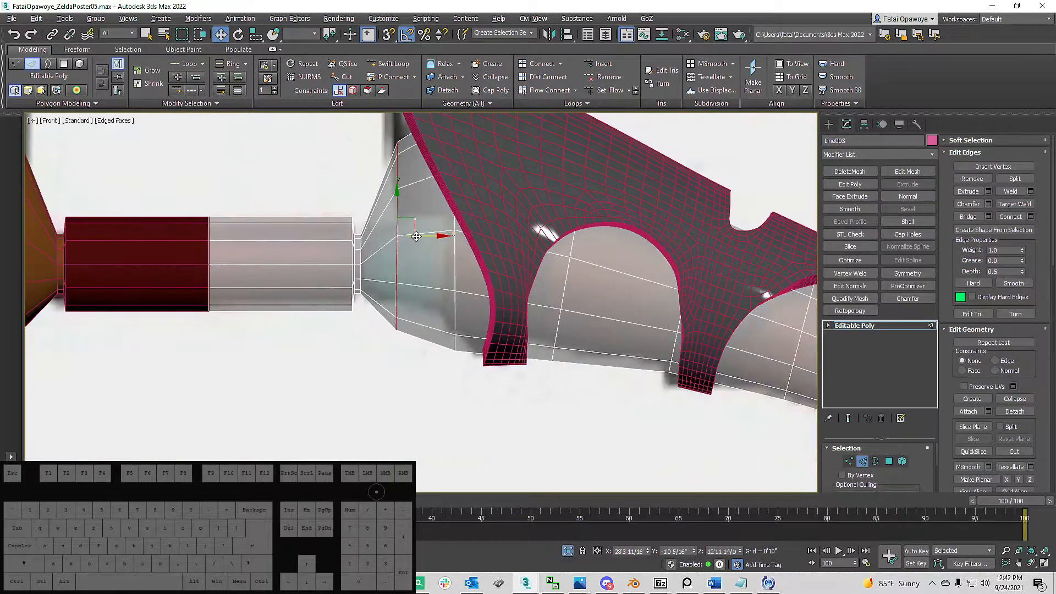
{"action": "left_click_drag", "start_coordinate": [418, 235], "coordinate": [450, 262]}
Step: Try scaling down the moved edge loop and adjusting its position to follow the reference outline
{"action": "key", "text": "r"}
{"action": "key", "text": "w"}
{"action": "left_click_drag", "start_coordinate": [434, 209], "coordinate": [462, 258]}
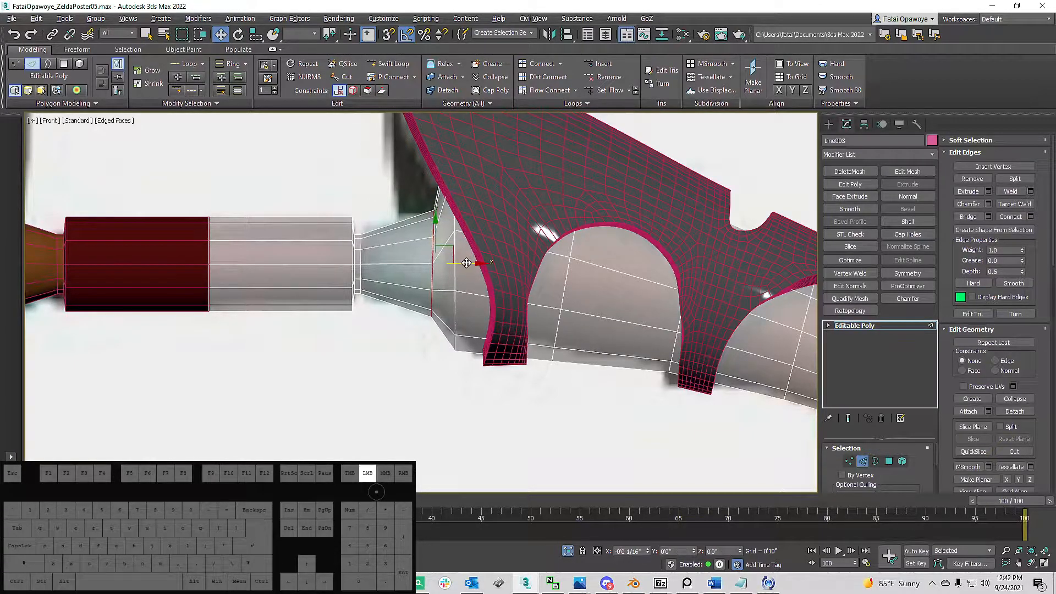
Step: Try adding a Swift Loop edge loop in the limb's tapered neck near the grip and scaling it
{"action": "key", "text": "alt+1"}
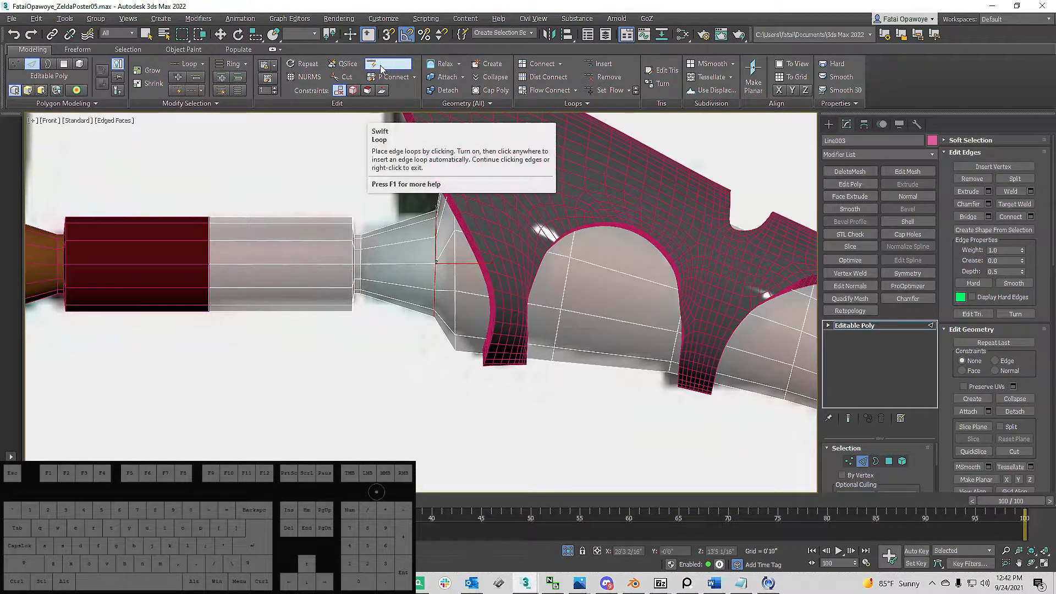
{"action": "left_click", "coordinate": [399, 248], "text": "shift"}
{"action": "key", "text": "w"}
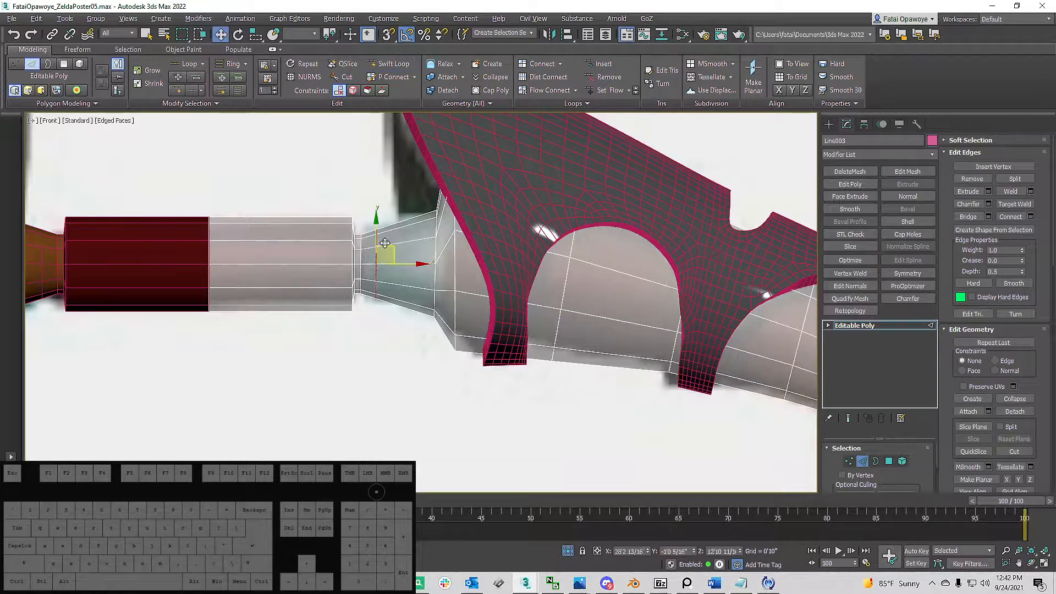
{"action": "key", "text": "r"}
{"action": "middle_click_drag", "start_coordinate": [389, 260], "coordinate": [334, 150], "text": "alt"}
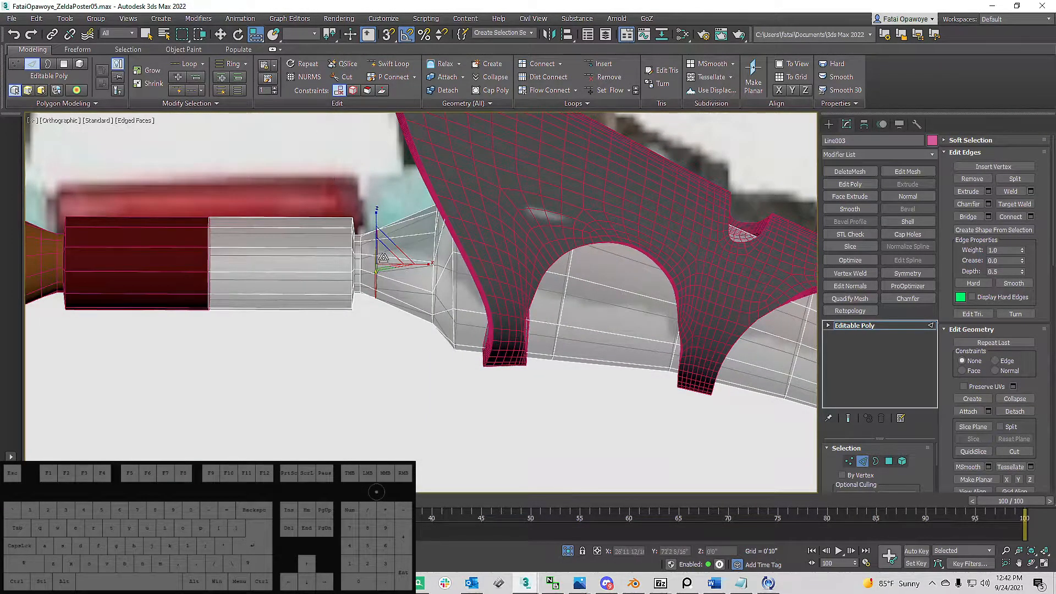
Step: Undo the added loop and the scaling of the limb's widening
{"action": "middle_click_drag", "start_coordinate": [383, 258], "coordinate": [548, 321], "text": "alt"}
{"action": "key", "text": "ctrl+z"}
{"action": "key", "text": "ctrl+z"}
{"action": "key", "text": "ctrl+z"}
{"action": "key", "text": "ctrl+z"}
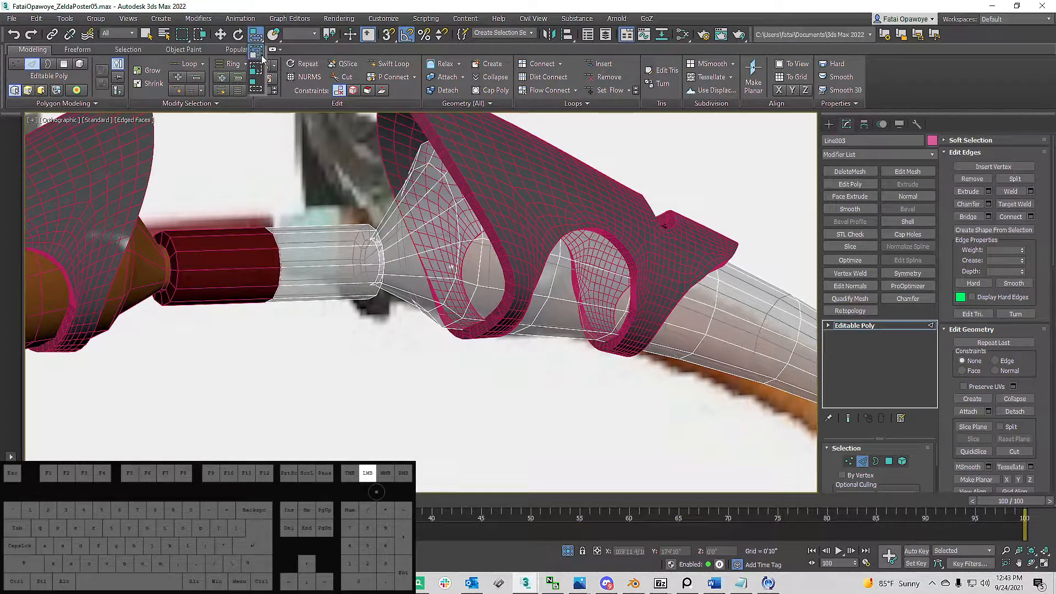
Step: In the front view, scale down the edge loop at the limb's widening beside the grip to match the reference sleeve height
{"action": "left_click_drag", "start_coordinate": [262, 60], "coordinate": [260, 56]}
{"action": "middle_click_drag", "start_coordinate": [358, 294], "coordinate": [428, 271], "text": "alt"}
{"action": "scroll", "coordinate": [428, 271], "scroll_direction": "down", "scroll_amount": 2}
{"action": "key", "text": "f"}
{"action": "key", "text": "z"}
{"action": "scroll", "coordinate": [430, 269], "scroll_direction": "up", "scroll_amount": 8}
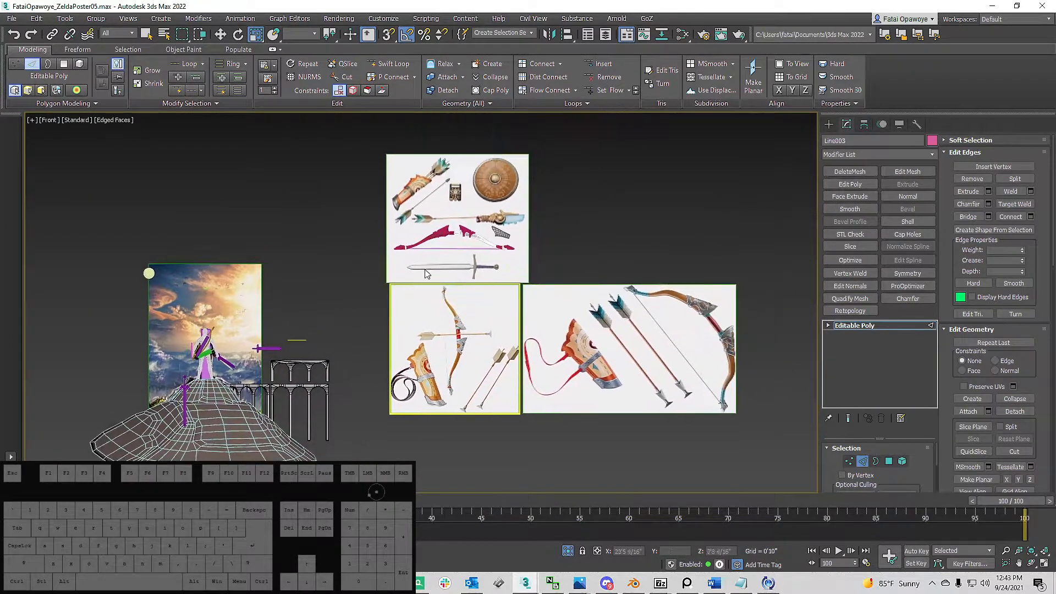
{"action": "scroll", "coordinate": [487, 246], "scroll_direction": "up", "scroll_amount": 8}
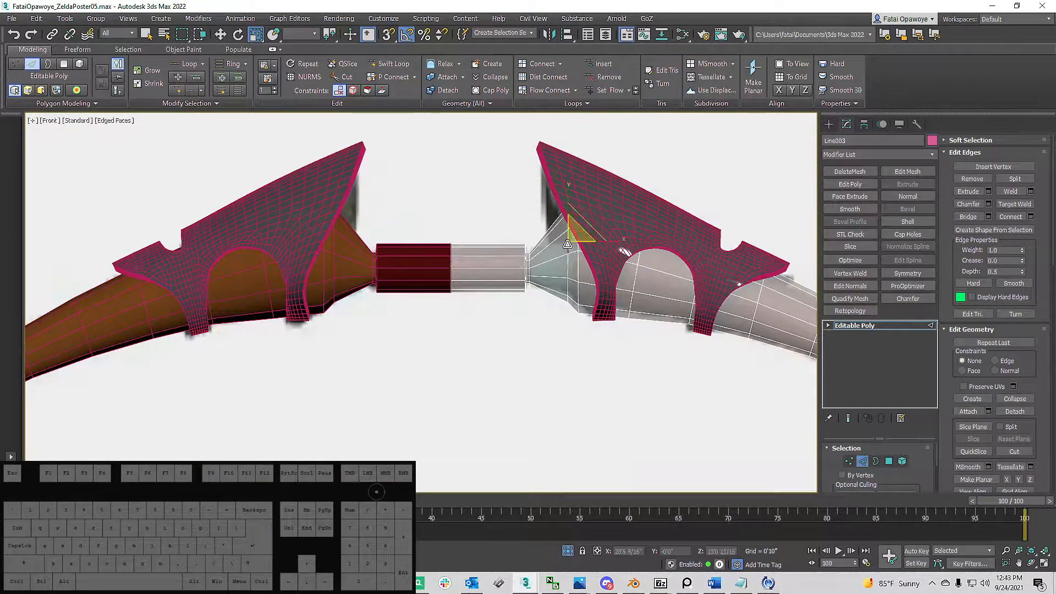
{"action": "scroll", "coordinate": [567, 244], "scroll_direction": "up", "scroll_amount": 6}
{"action": "key", "text": "w"}
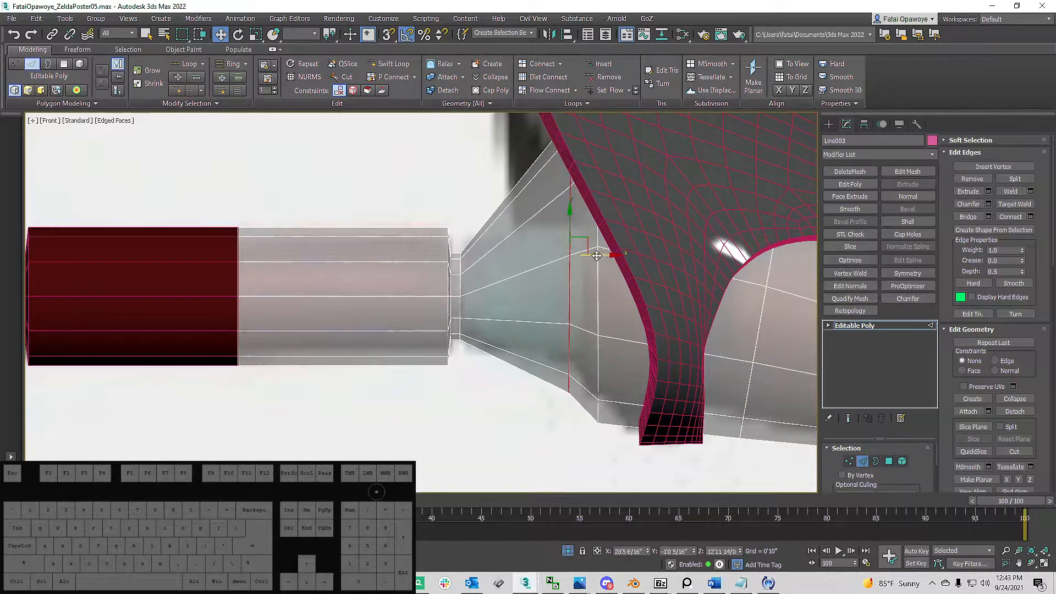
{"action": "key", "text": "r"}
{"action": "left_click_drag", "start_coordinate": [577, 256], "coordinate": [584, 263]}
{"action": "key", "text": "w"}
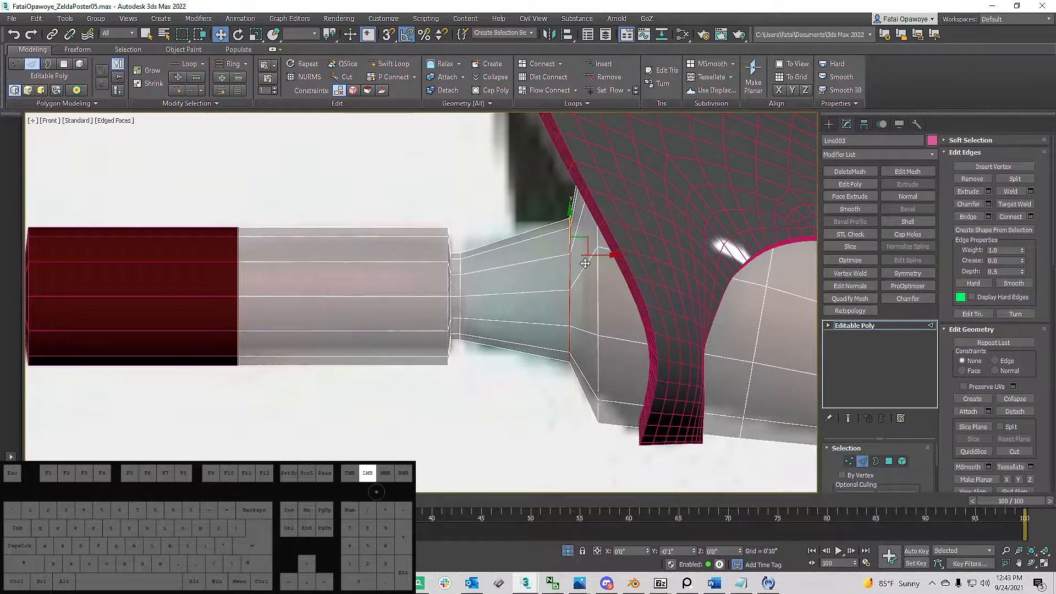
Step: Add a Swift Loop in the limb's tapered neck near the grip and scale it up to form a sleeve end
{"action": "scroll", "coordinate": [498, 269], "scroll_direction": "up", "scroll_amount": 2}
{"action": "key", "text": "alt+shift+w"}
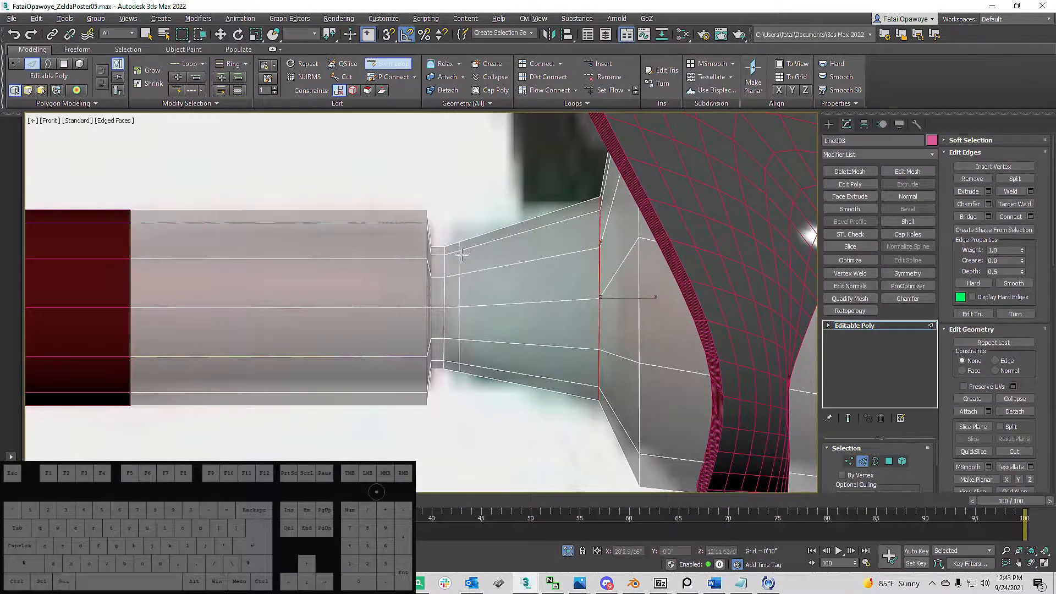
{"action": "left_click", "coordinate": [467, 254]}
{"action": "right_click", "coordinate": [467, 254]}
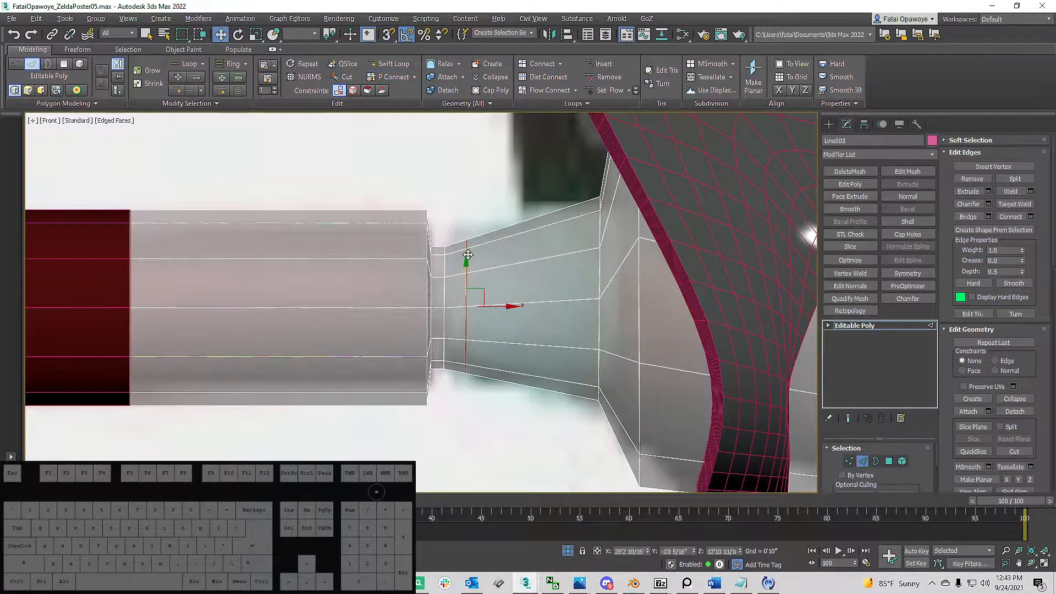
{"action": "key", "text": "r"}
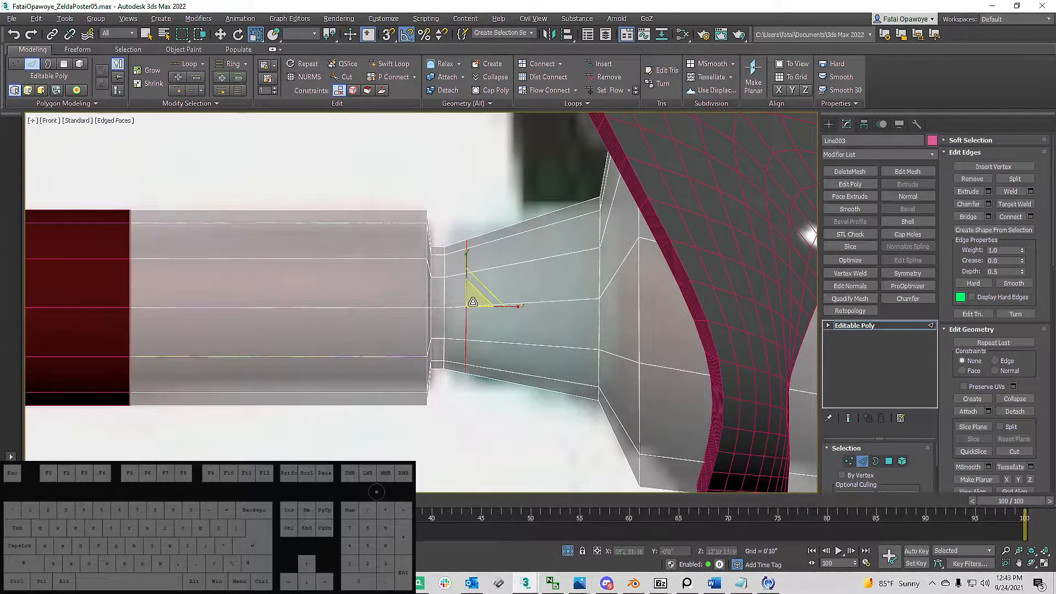
{"action": "left_click_drag", "start_coordinate": [472, 302], "coordinate": [472, 287]}
Step: Adjust the height of the sleeve's grip-side and guard-side edge loops to follow the turquoise band in the reference
{"action": "double_click", "coordinate": [600, 278]}
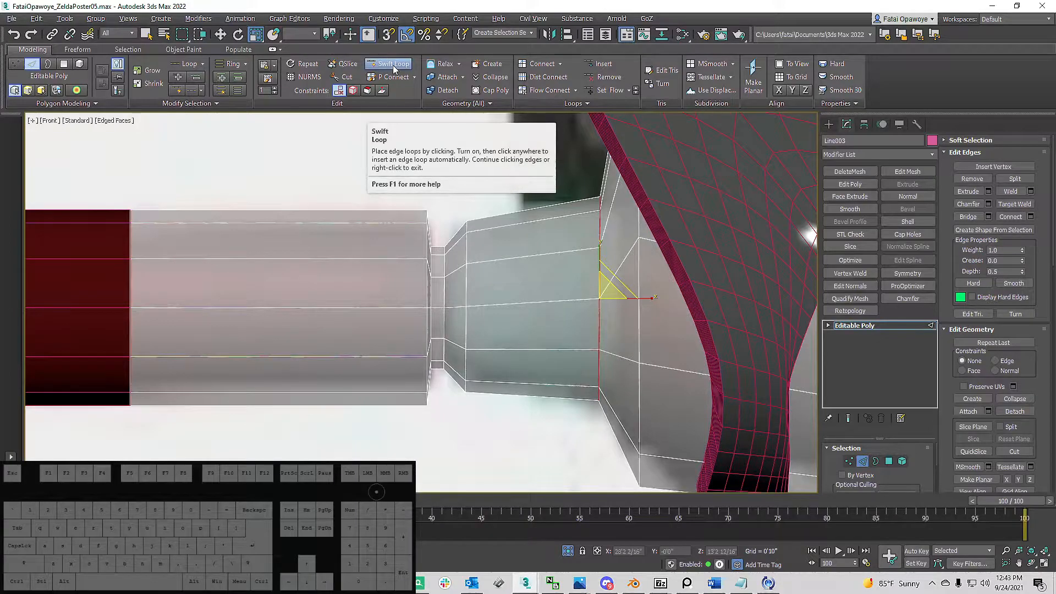
{"action": "double_click", "coordinate": [467, 319]}
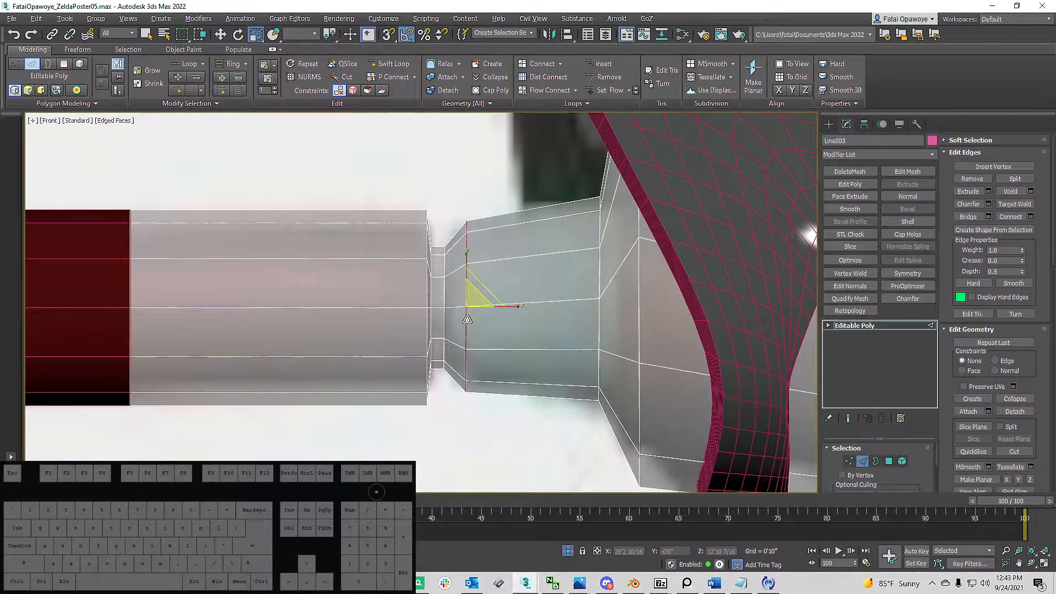
{"action": "key", "text": "r"}
{"action": "key", "text": "w"}
{"action": "double_click", "coordinate": [600, 316]}
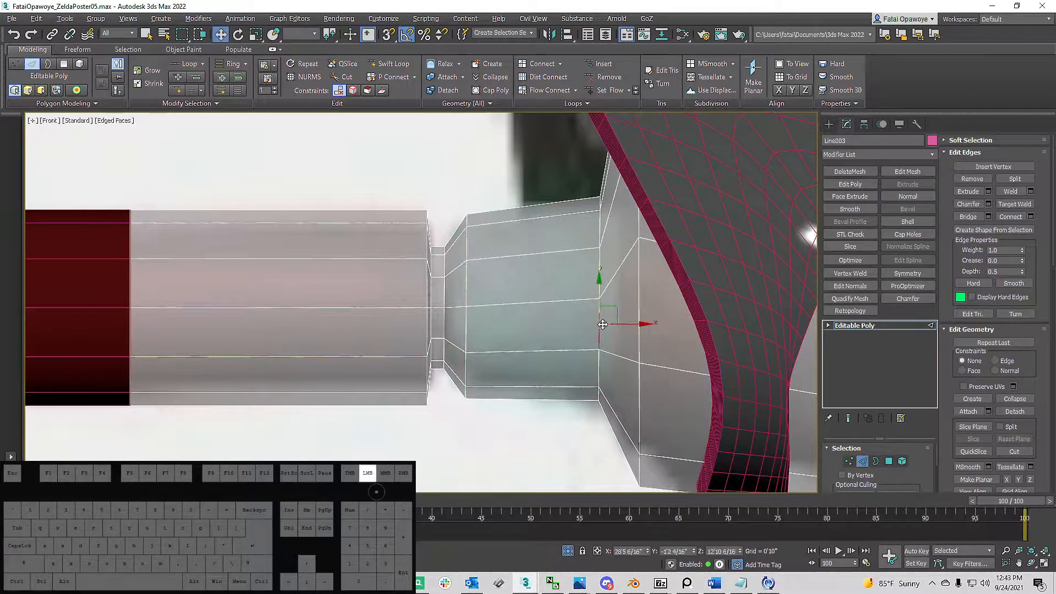
{"action": "left_click_drag", "start_coordinate": [596, 262], "coordinate": [598, 283]}
Step: Select the next edge loop toward the guard and move it slightly further along the limb
{"action": "scroll", "coordinate": [552, 262], "scroll_direction": "down", "scroll_amount": 4}
{"action": "scroll", "coordinate": [587, 280], "scroll_direction": "up", "scroll_amount": 3}
{"action": "mouse_move", "coordinate": [590, 282]}
{"action": "middle_mouse_down"}
{"action": "mouse_move", "coordinate": [587, 237]}
{"action": "mouse_move", "coordinate": [598, 270]}
{"action": "middle_mouse_up"}
{"action": "left_click", "coordinate": [595, 261]}
{"action": "scroll", "coordinate": [595, 261], "scroll_direction": "down", "scroll_amount": 3}
{"action": "scroll", "coordinate": [600, 271], "scroll_direction": "down", "scroll_amount": 3}
{"action": "key", "text": "f"}
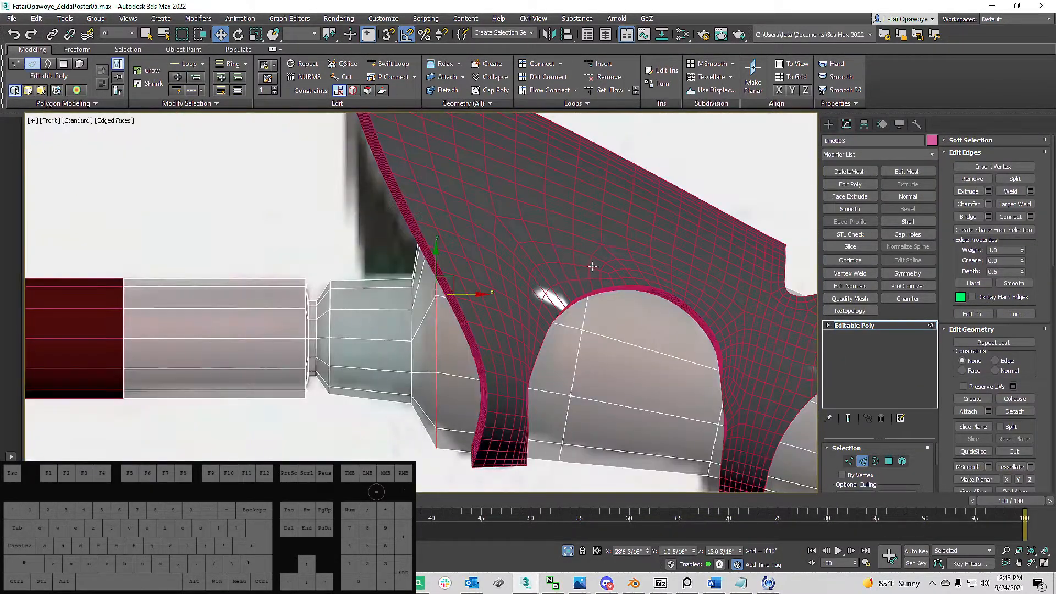
{"action": "scroll", "coordinate": [591, 261], "scroll_direction": "down", "scroll_amount": 6}
{"action": "scroll", "coordinate": [552, 272], "scroll_direction": "up", "scroll_amount": 3}
{"action": "scroll", "coordinate": [551, 271], "scroll_direction": "up", "scroll_amount": 3}
{"action": "left_click_drag", "start_coordinate": [595, 258], "coordinate": [608, 265]}
Step: Chamfer the selected edge loop beside the guard to round the limb's widening
{"action": "right_click", "coordinate": [605, 264]}
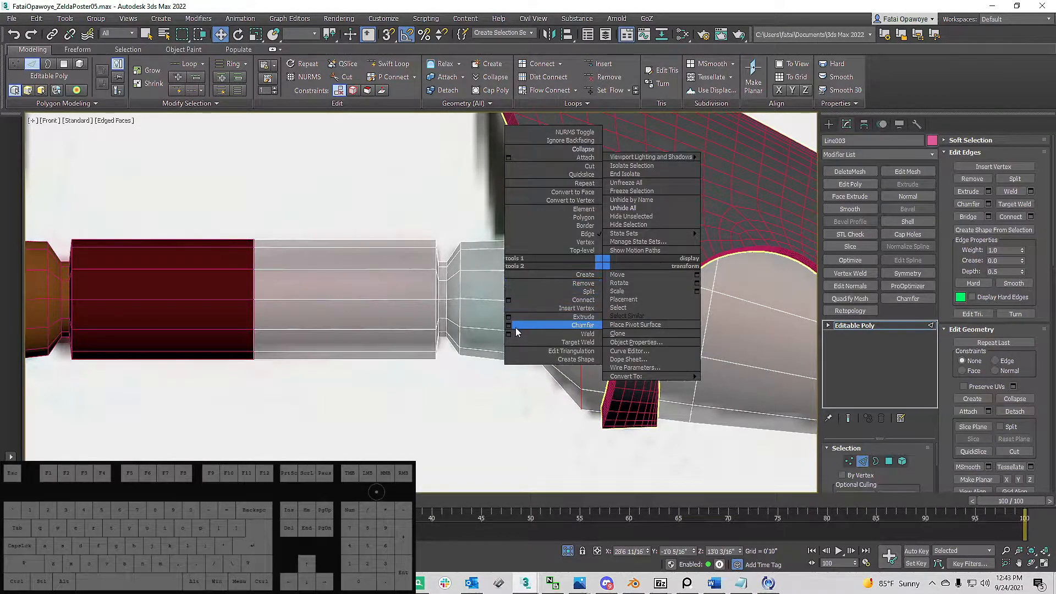
{"action": "left_click", "coordinate": [516, 327]}
{"action": "left_click_drag", "start_coordinate": [429, 326], "coordinate": [438, 280]}
{"action": "mouse_move", "coordinate": [564, 273]}
{"action": "middle_mouse_down", "text": "alt"}
{"action": "mouse_move", "coordinate": [474, 356]}
{"action": "mouse_move", "coordinate": [520, 338]}
{"action": "mouse_move", "coordinate": [552, 283]}
{"action": "middle_mouse_up", "text": "alt"}
{"action": "left_click", "coordinate": [425, 421]}
Step: Add a supporting Swift Loop right next to the guard-side end of the sleeve
{"action": "left_click", "coordinate": [558, 290]}
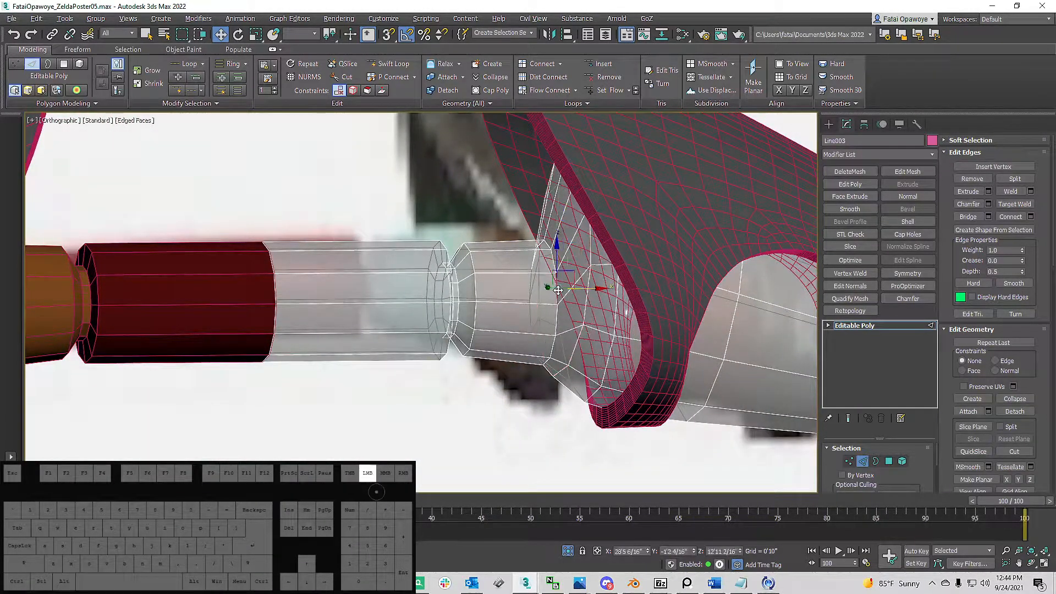
{"action": "scroll", "coordinate": [557, 290], "scroll_direction": "up", "scroll_amount": 4}
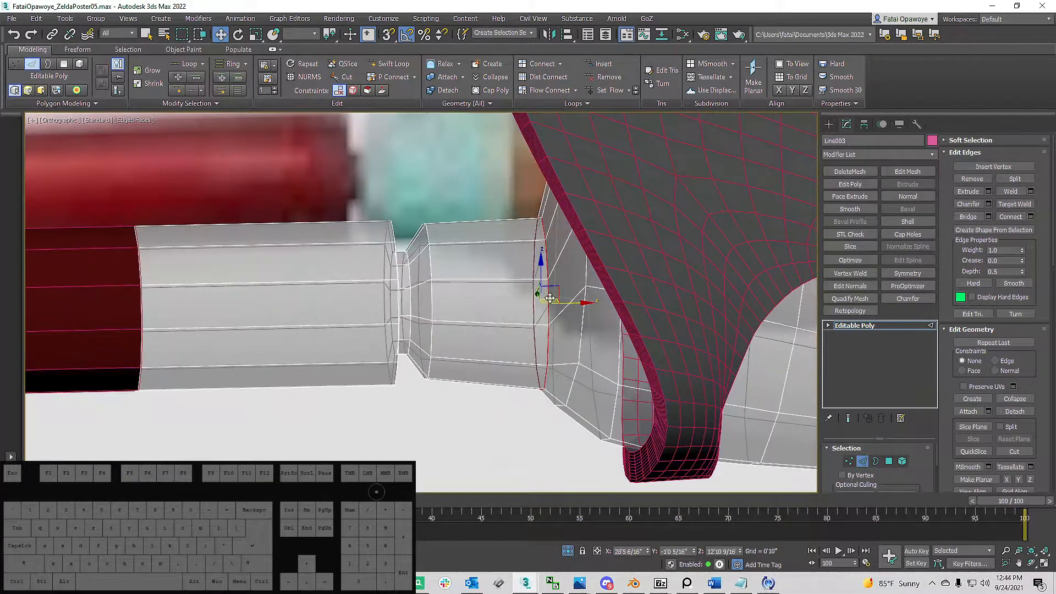
{"action": "key", "text": "alt+s"}
{"action": "middle_click_drag", "start_coordinate": [551, 268], "coordinate": [558, 259], "text": "alt"}
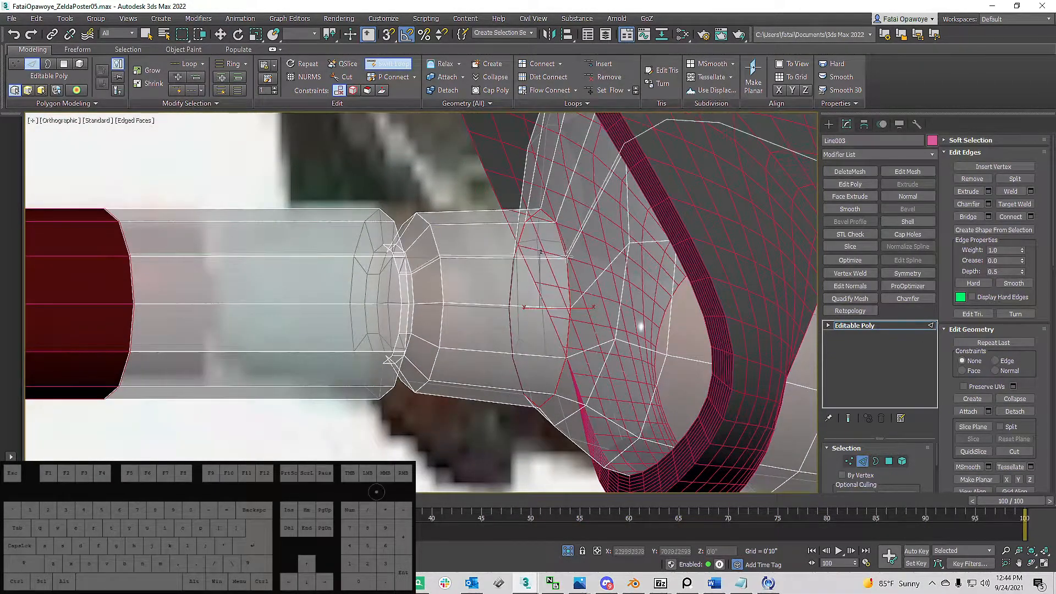
{"action": "left_click", "coordinate": [558, 259]}
{"action": "right_click", "coordinate": [559, 259]}
Step: Chamfer the edge loop at the sleeve's grip-side end, adjusting the chamfer amount to round its shoulder
{"action": "mouse_move", "coordinate": [559, 259]}
{"action": "middle_mouse_down", "text": "alt"}
{"action": "mouse_move", "coordinate": [542, 259]}
{"action": "mouse_move", "coordinate": [550, 268]}
{"action": "middle_mouse_up", "text": "alt"}
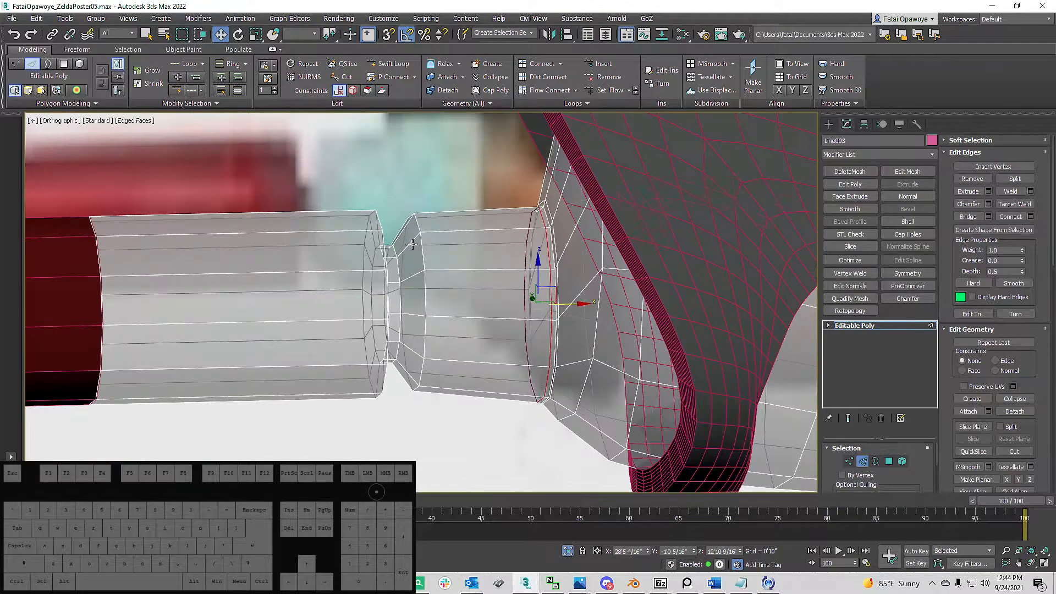
{"action": "left_click", "coordinate": [413, 246]}
{"action": "right_click", "coordinate": [443, 246]}
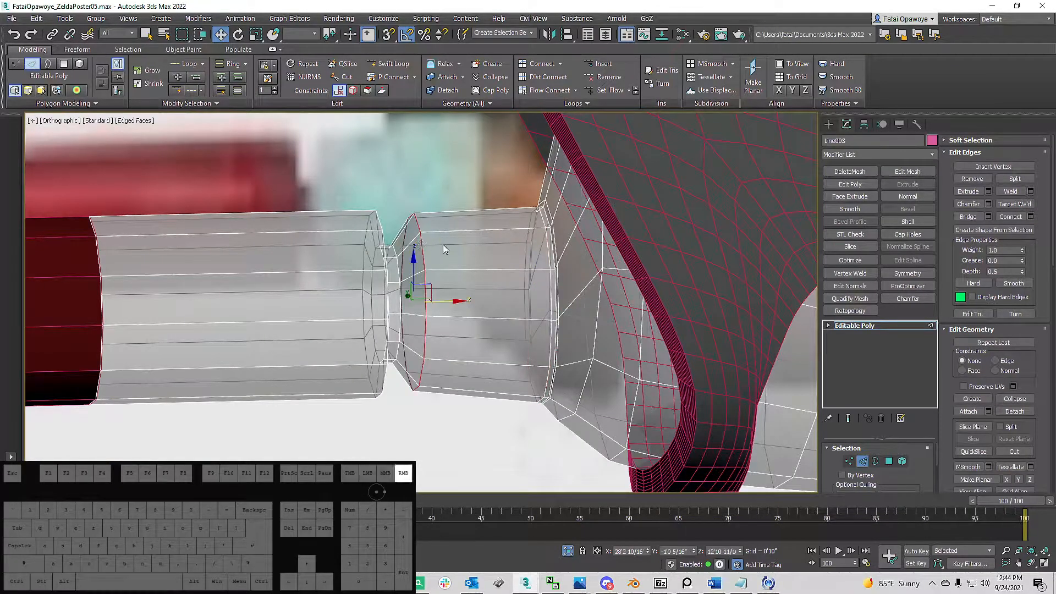
{"action": "left_click", "coordinate": [355, 289]}
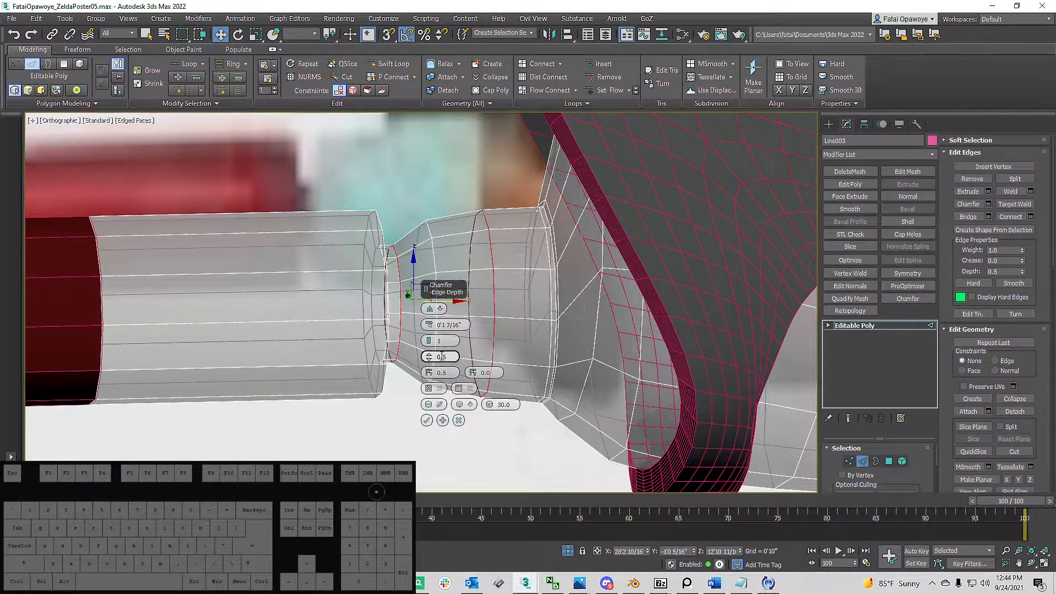
{"action": "left_click_drag", "start_coordinate": [430, 329], "coordinate": [438, 374]}
{"action": "left_click", "coordinate": [426, 420]}
Step: Add a supporting Swift Loop close to the end of the grip cylinder facing the sleeve
{"action": "middle_click_drag", "start_coordinate": [427, 423], "coordinate": [385, 286], "text": "alt"}
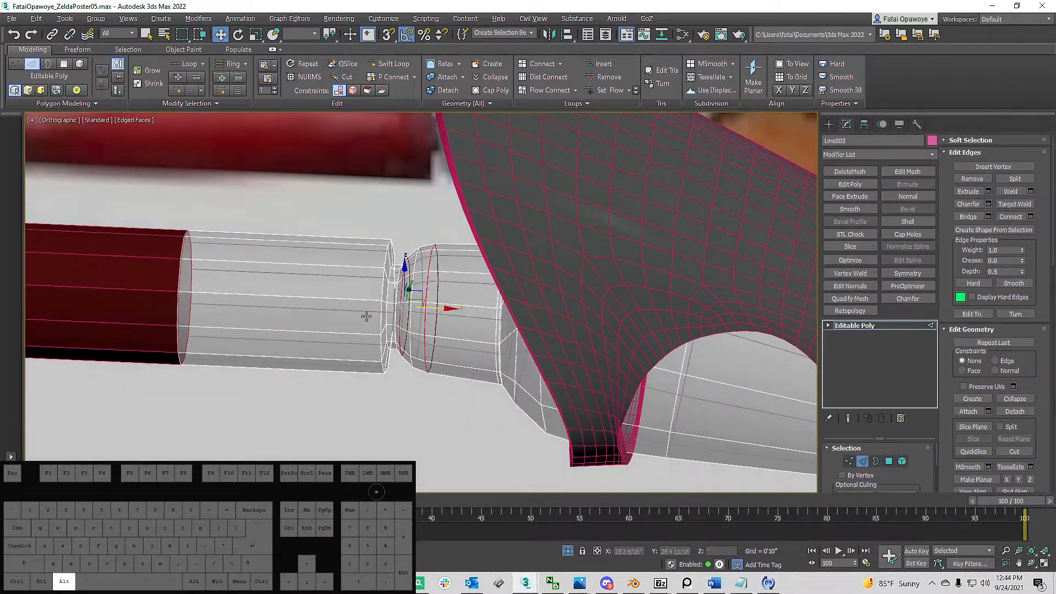
{"action": "key", "text": "alt+1"}
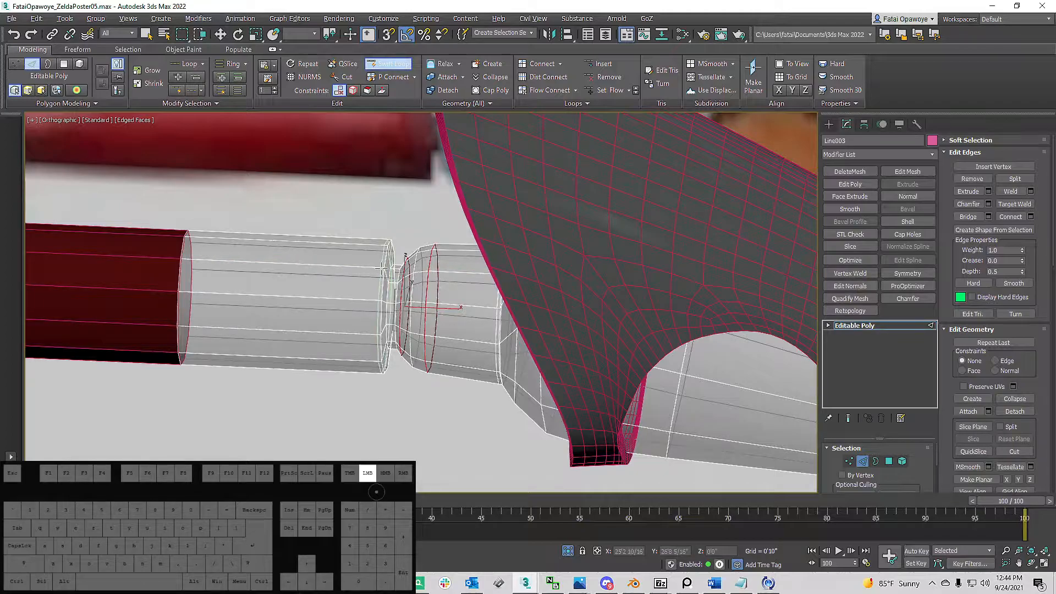
{"action": "left_click", "coordinate": [381, 269]}
{"action": "right_click", "coordinate": [381, 268]}
Step: Examine the reshaped sleeve, guard and limb from several angles against the bow reference
{"action": "middle_click_drag", "start_coordinate": [384, 275], "coordinate": [423, 260], "text": "alt"}
{"action": "scroll", "coordinate": [495, 242], "scroll_direction": "down", "scroll_amount": 5, "text": "alt"}
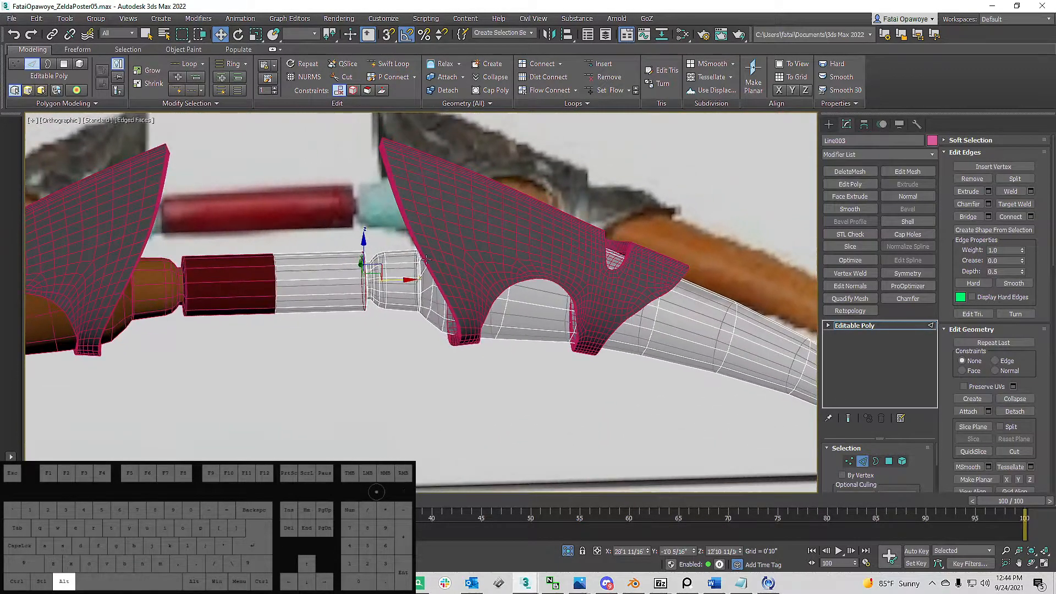
{"action": "scroll", "coordinate": [440, 254], "scroll_direction": "down", "scroll_amount": 4}
{"action": "middle_click_drag", "start_coordinate": [481, 242], "coordinate": [440, 234], "text": "alt"}
{"action": "scroll", "coordinate": [384, 258], "scroll_direction": "up", "scroll_amount": 8}
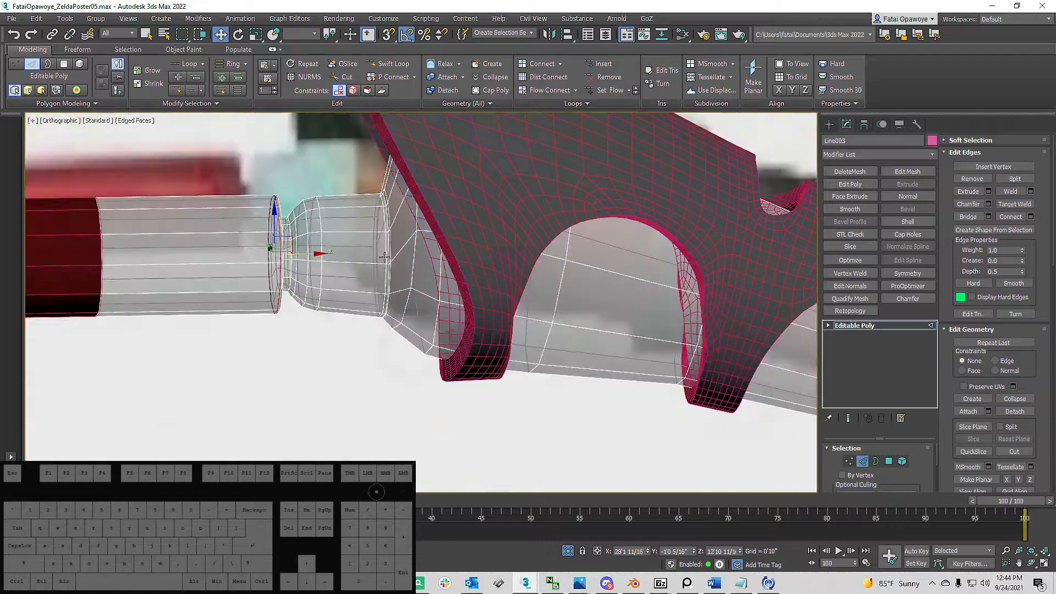
{"action": "scroll", "coordinate": [384, 259], "scroll_direction": "down", "scroll_amount": 6}
{"action": "scroll", "coordinate": [675, 341], "scroll_direction": "up", "scroll_amount": 2}
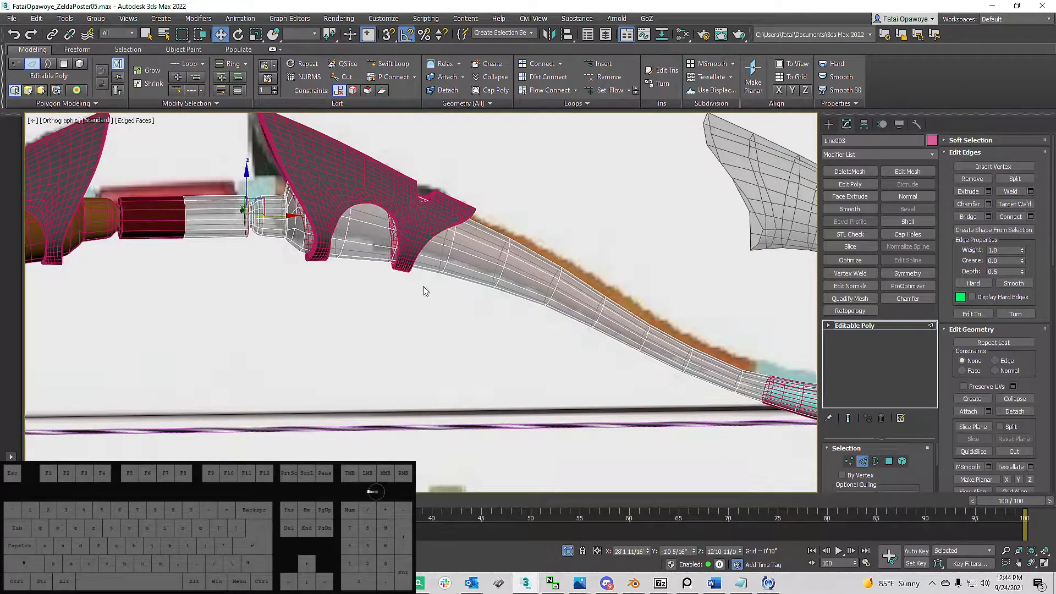
{"action": "scroll", "coordinate": [475, 278], "scroll_direction": "down", "scroll_amount": 4}
{"action": "scroll", "coordinate": [384, 302], "scroll_direction": "up", "scroll_amount": 1}
Step: Select all polygons of the sleeve between the grip and the guard, including its rounded grip-side end
{"action": "left_click", "coordinate": [889, 461]}
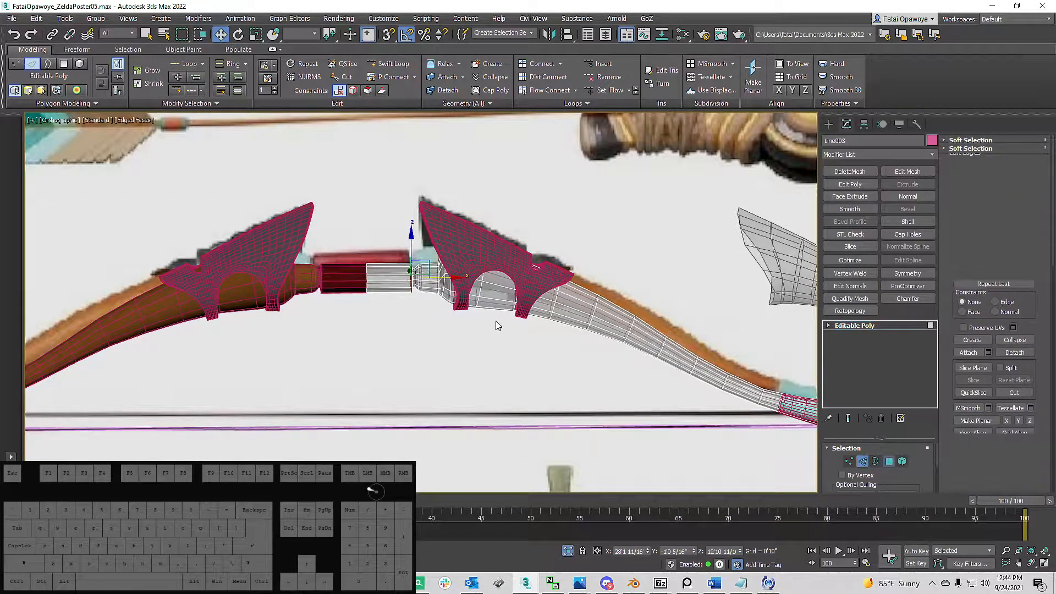
{"action": "scroll", "coordinate": [430, 254], "scroll_direction": "up", "scroll_amount": 5}
{"action": "left_click_drag", "start_coordinate": [441, 333], "coordinate": [440, 334]}
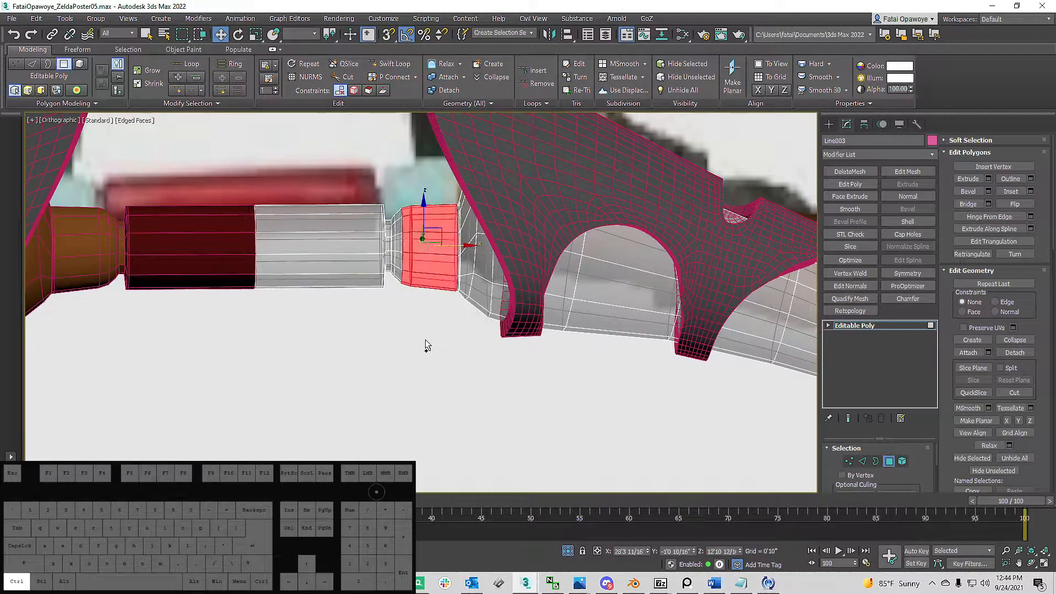
{"action": "left_click_drag", "start_coordinate": [395, 177], "coordinate": [391, 170], "text": "ctrl"}
{"action": "scroll", "coordinate": [391, 214], "scroll_direction": "up", "scroll_amount": 5}
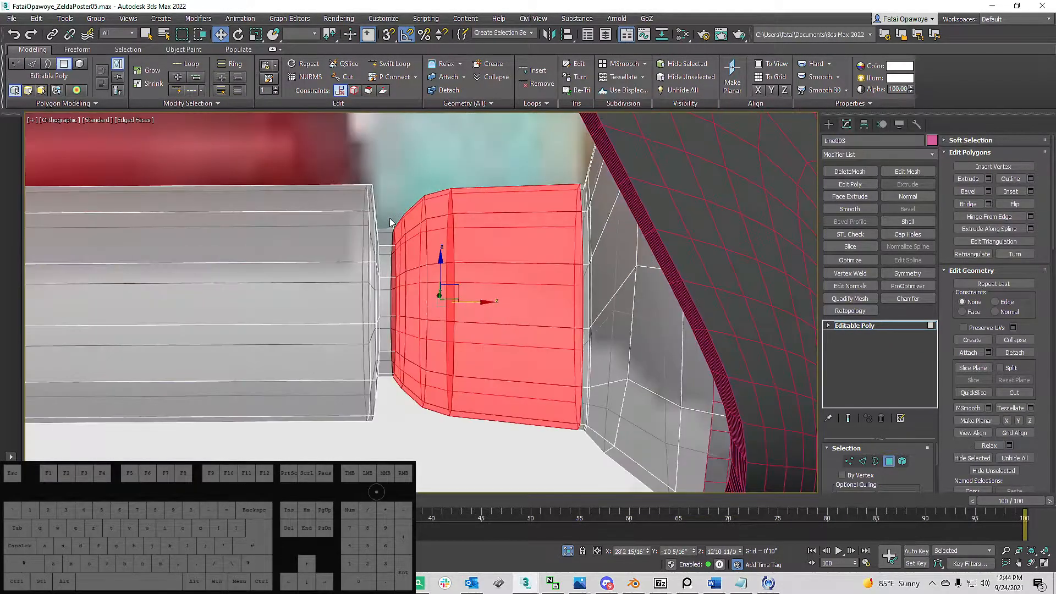
{"action": "scroll", "coordinate": [392, 210], "scroll_direction": "down", "scroll_amount": 1}
{"action": "scroll", "coordinate": [393, 210], "scroll_direction": "down", "scroll_amount": 1}
{"action": "middle_click_drag", "start_coordinate": [394, 212], "coordinate": [407, 227], "text": "alt"}
Step: Assign the RIBBON material to the selected sleeve polygons using the Slate Material Editor
{"action": "key", "text": "m"}
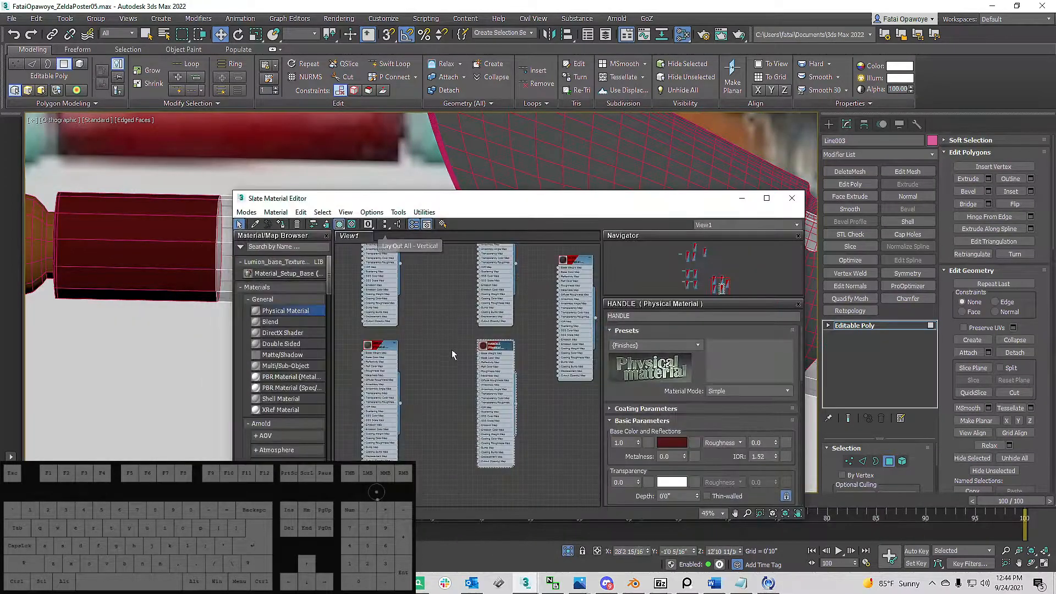
{"action": "scroll", "coordinate": [407, 297], "scroll_direction": "up", "scroll_amount": 5}
{"action": "scroll", "coordinate": [413, 288], "scroll_direction": "down", "scroll_amount": 2}
{"action": "middle_click_drag", "start_coordinate": [432, 306], "coordinate": [325, 303]}
{"action": "scroll", "coordinate": [473, 374], "scroll_direction": "up", "scroll_amount": 5}
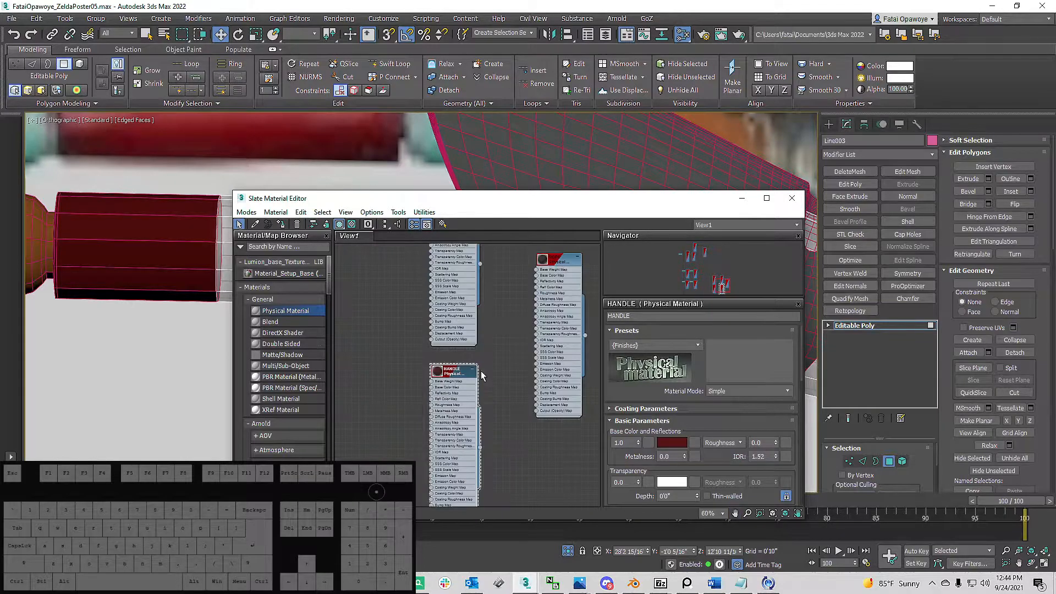
{"action": "middle_click_drag", "start_coordinate": [467, 398], "coordinate": [443, 312]}
{"action": "scroll", "coordinate": [443, 312], "scroll_direction": "up", "scroll_amount": 2}
{"action": "left_click", "coordinate": [443, 312]}
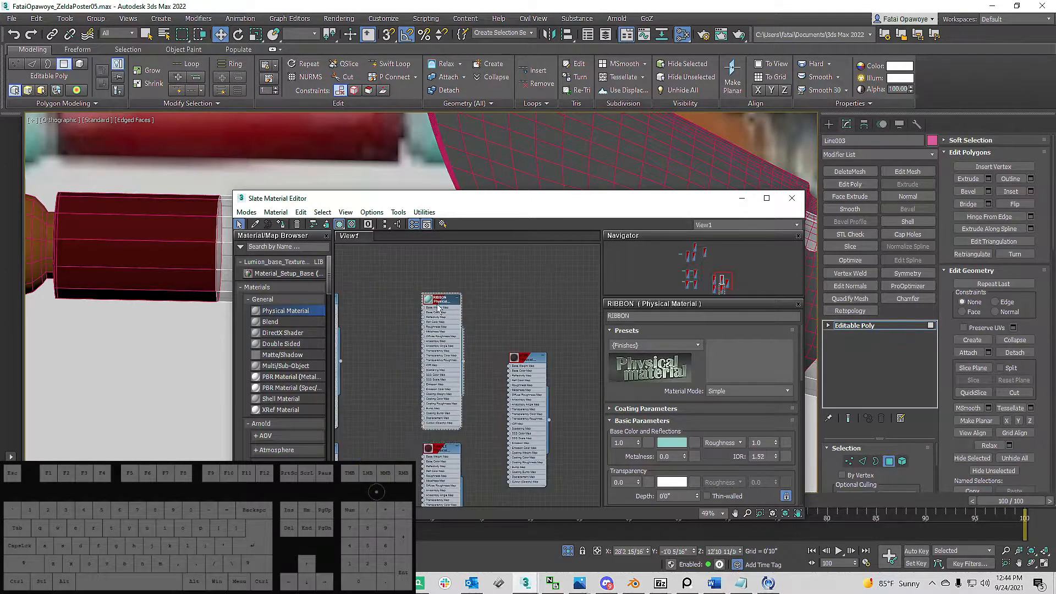
{"action": "left_click", "coordinate": [741, 198]}
Step: Leave polygon editing, hide the edged faces and review the shaded bow over the reference
{"action": "scroll", "coordinate": [427, 279], "scroll_direction": "down", "scroll_amount": 5}
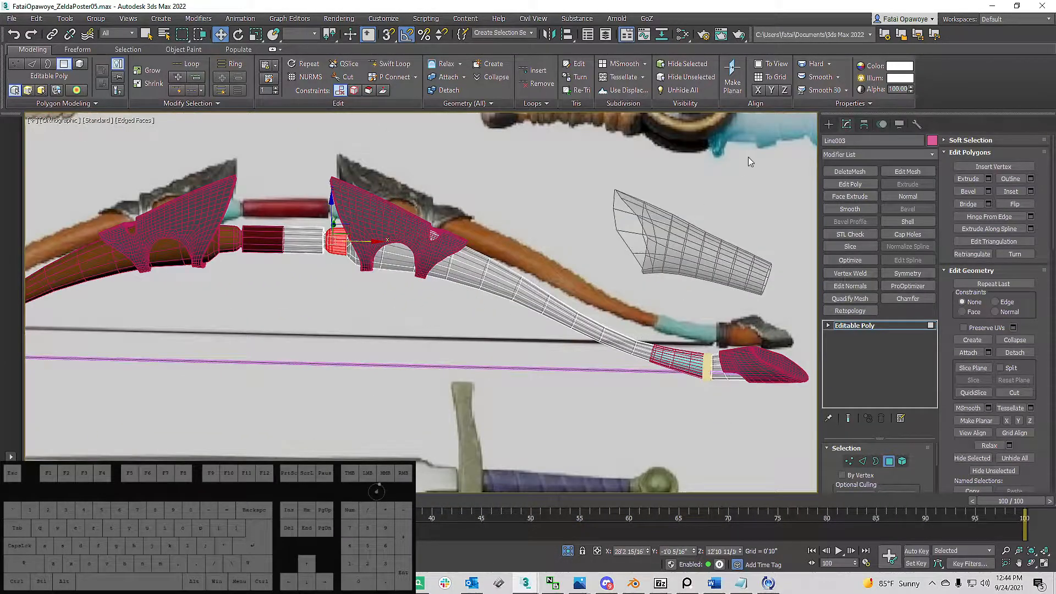
{"action": "left_click", "coordinate": [828, 125]}
{"action": "middle_click_drag", "start_coordinate": [476, 303], "coordinate": [476, 328]}
{"action": "left_click", "coordinate": [426, 321]}
{"action": "key", "text": "F4"}
{"action": "mouse_move", "coordinate": [424, 306]}
{"action": "middle_mouse_down", "text": "alt"}
{"action": "mouse_move", "coordinate": [413, 302]}
{"action": "mouse_move", "coordinate": [449, 289]}
{"action": "mouse_move", "coordinate": [412, 266]}
{"action": "mouse_move", "coordinate": [394, 278]}
{"action": "mouse_move", "coordinate": [438, 306]}
{"action": "mouse_move", "coordinate": [465, 314]}
{"action": "mouse_move", "coordinate": [471, 301]}
{"action": "mouse_move", "coordinate": [415, 297]}
{"action": "mouse_move", "coordinate": [424, 291]}
{"action": "mouse_move", "coordinate": [396, 276]}
{"action": "mouse_move", "coordinate": [434, 283]}
{"action": "mouse_move", "coordinate": [495, 271]}
{"action": "mouse_move", "coordinate": [504, 295]}
{"action": "middle_mouse_up", "text": "alt"}
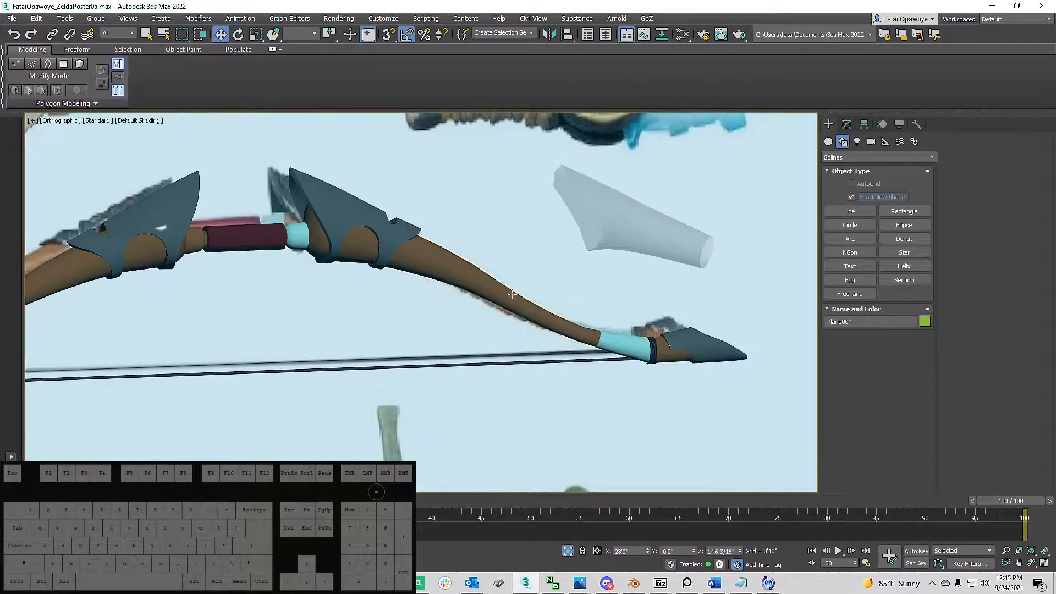
Step: Select the turquoise ribbon sleeve near the bow's tip and turn on its TurboSmooth modifier
{"action": "scroll", "coordinate": [524, 309], "scroll_direction": "down", "scroll_amount": 4}
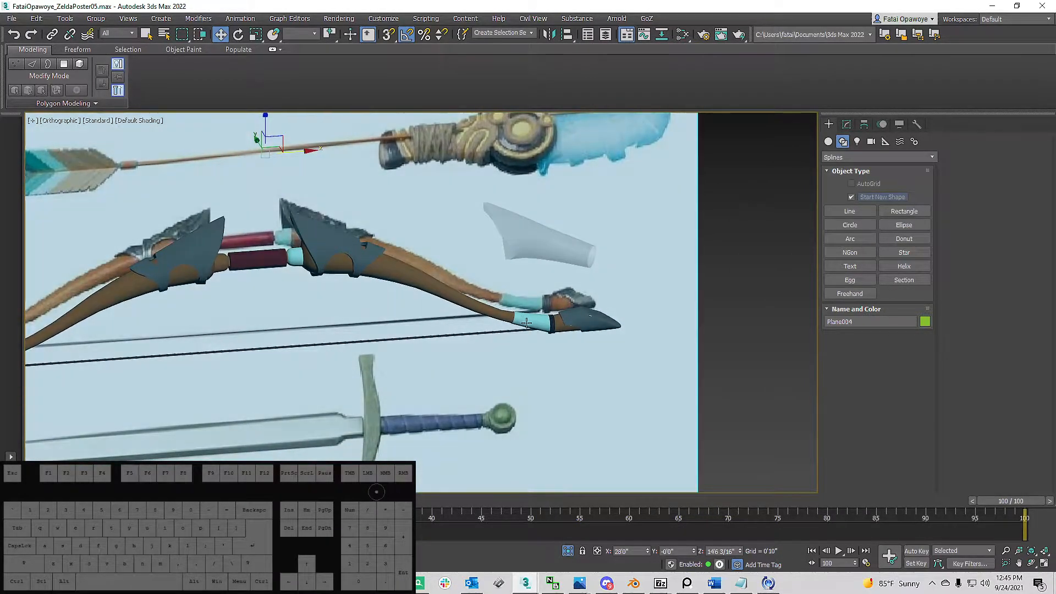
{"action": "left_click", "coordinate": [527, 322]}
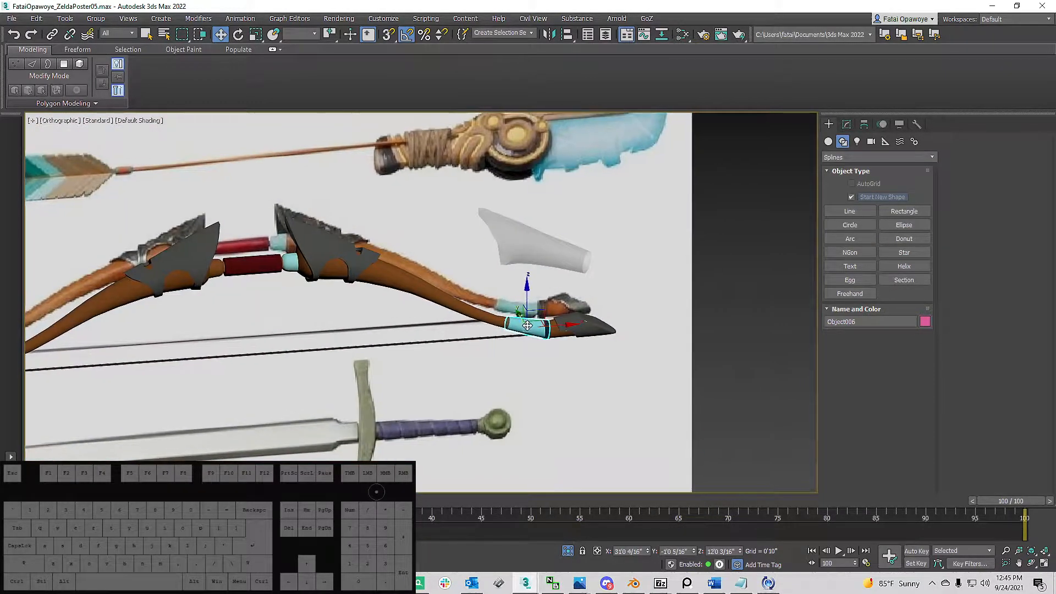
{"action": "left_click", "coordinate": [846, 124]}
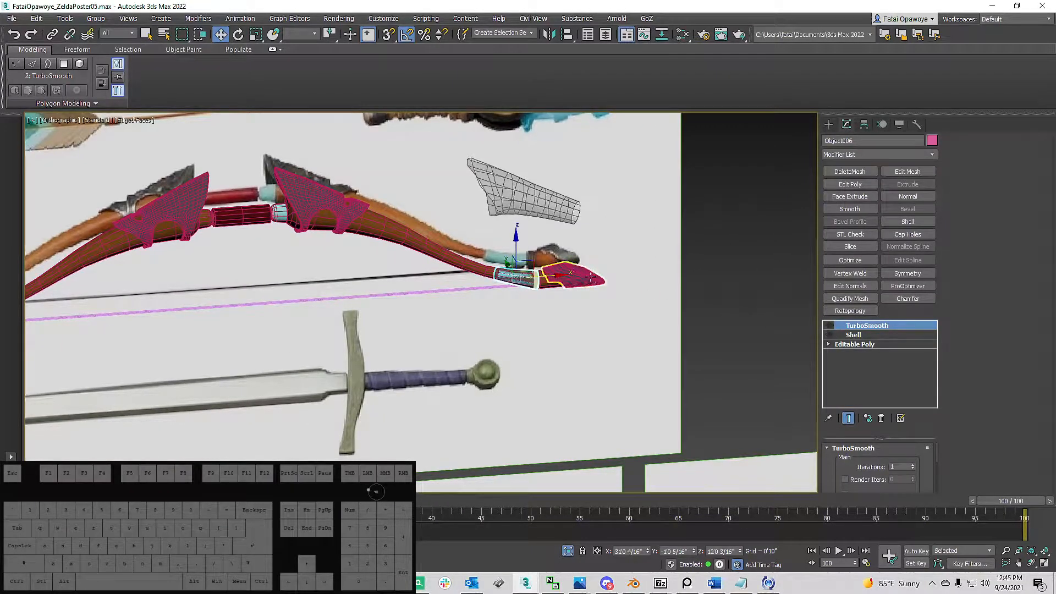
{"action": "scroll", "coordinate": [523, 278], "scroll_direction": "up", "scroll_amount": 6}
{"action": "mouse_move", "coordinate": [424, 267]}
{"action": "middle_mouse_down", "text": "alt"}
{"action": "mouse_move", "coordinate": [379, 243]}
{"action": "mouse_move", "coordinate": [407, 254]}
{"action": "middle_mouse_up", "text": "alt"}
{"action": "scroll", "coordinate": [487, 290], "scroll_direction": "up", "scroll_amount": 4}
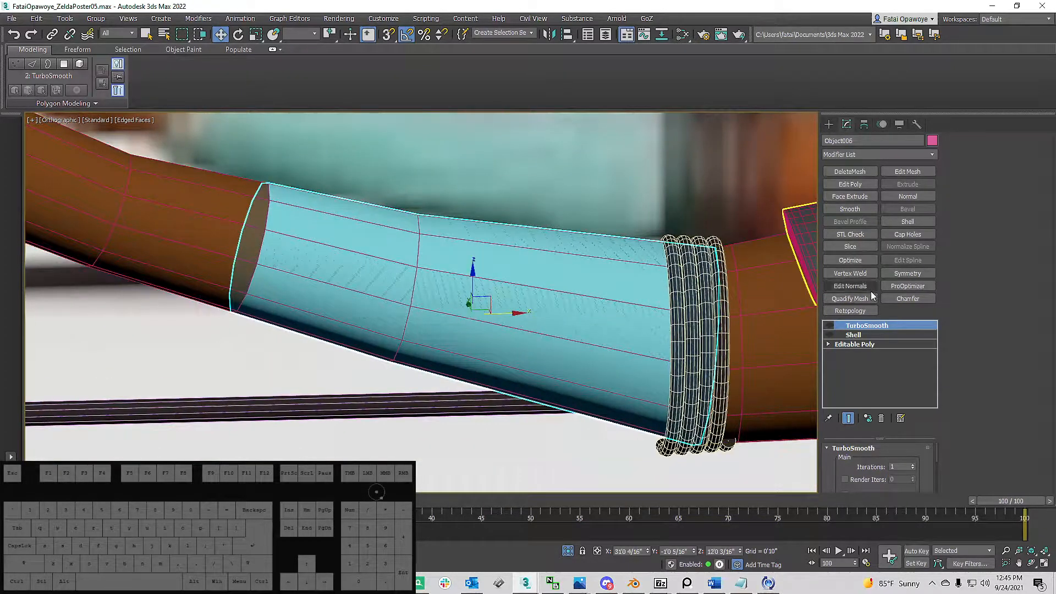
{"action": "left_click", "coordinate": [829, 325]}
{"action": "scroll", "coordinate": [580, 281], "scroll_direction": "down", "scroll_amount": 4}
{"action": "middle_click_drag", "start_coordinate": [580, 280], "coordinate": [548, 280], "text": "alt"}
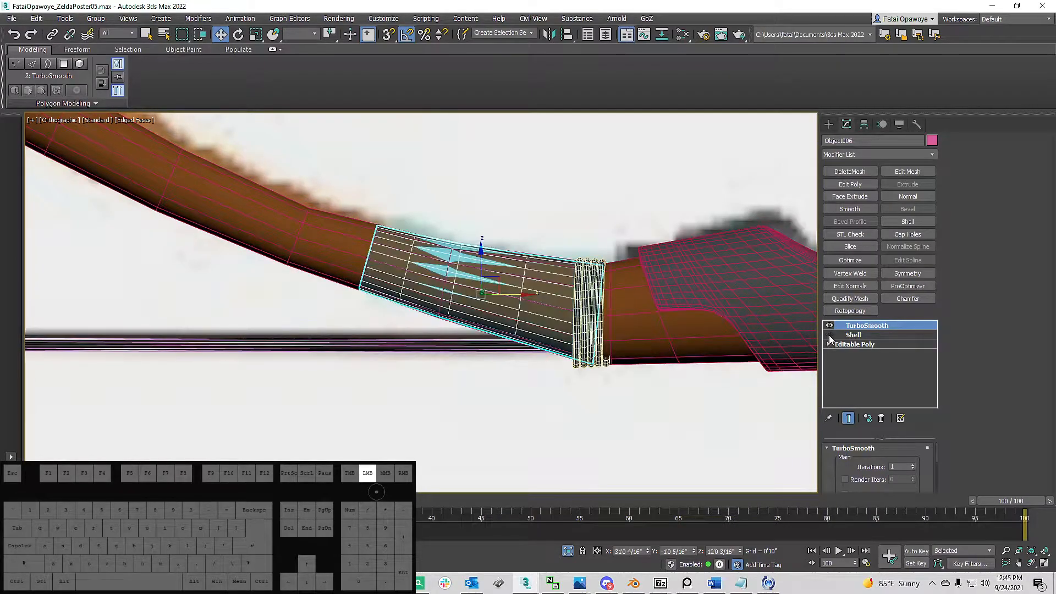
Step: Reorder the sleeve's modifiers so Shell sits above TurboSmooth, and set TurboSmooth to 2 iterations
{"action": "left_click_drag", "start_coordinate": [863, 336], "coordinate": [866, 326]}
{"action": "left_click", "coordinate": [851, 336]}
{"action": "mouse_move", "coordinate": [537, 294]}
{"action": "middle_mouse_down", "text": "alt"}
{"action": "mouse_move", "coordinate": [528, 297]}
{"action": "mouse_move", "coordinate": [544, 294]}
{"action": "middle_mouse_up", "text": "alt"}
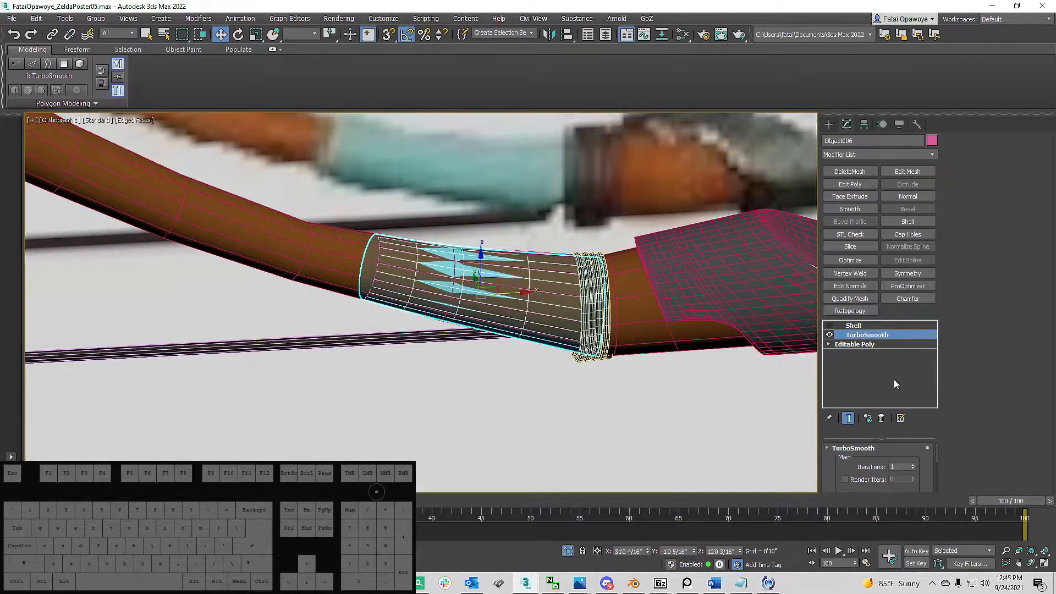
{"action": "middle_click_drag", "start_coordinate": [495, 297], "coordinate": [484, 270], "text": "alt"}
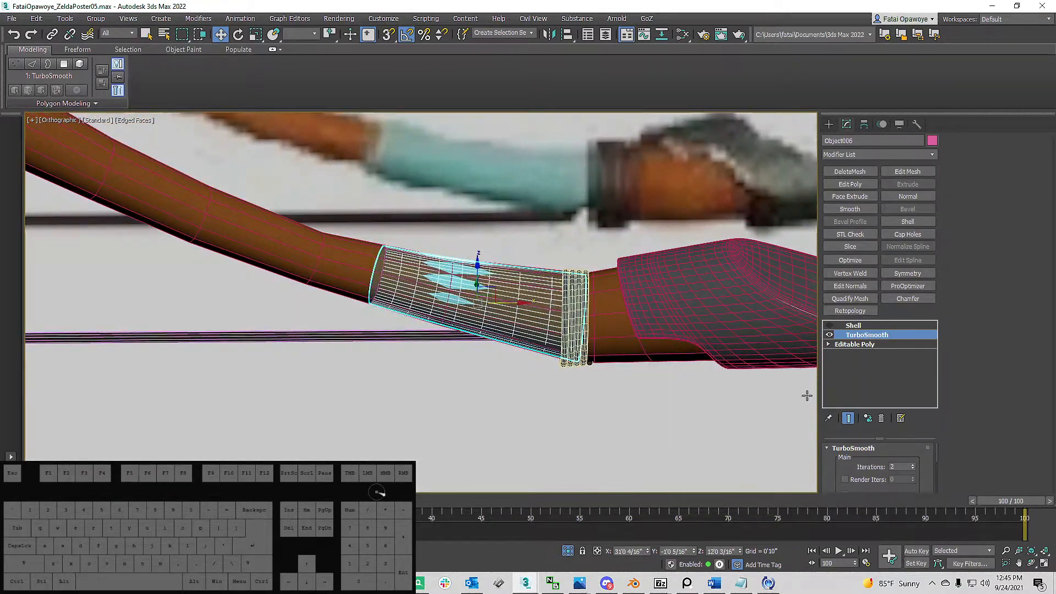
Step: Add an Edit Poly modifier above the sleeve's TurboSmooth and check the dense mesh in wireframe
{"action": "left_click", "coordinate": [850, 184]}
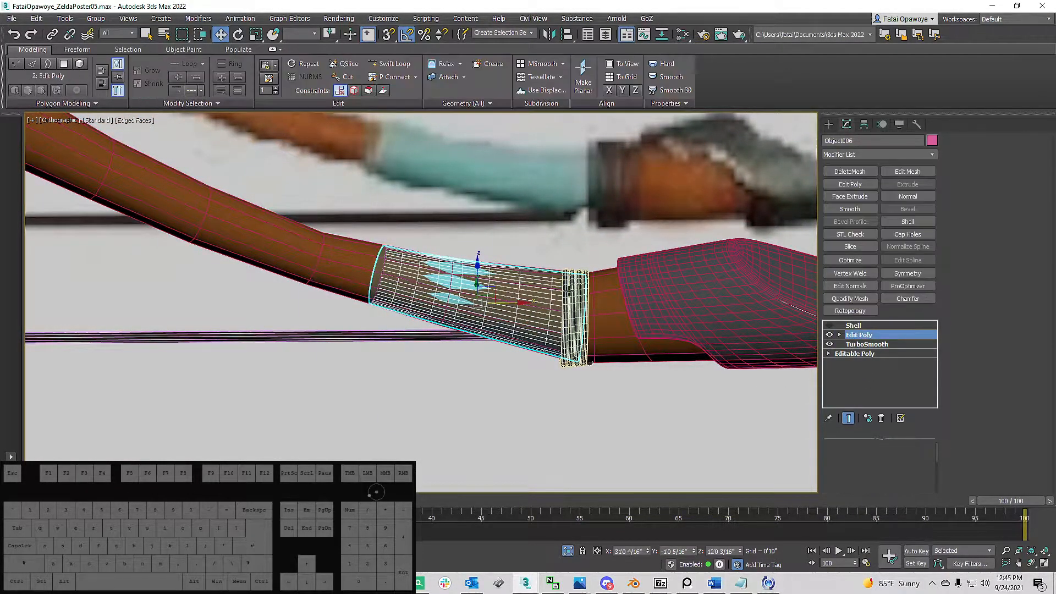
{"action": "middle_click_drag", "start_coordinate": [529, 307], "coordinate": [540, 329]}
{"action": "key", "text": "F3"}
{"action": "key", "text": "F3"}
{"action": "key", "text": "F3"}
{"action": "scroll", "coordinate": [429, 293], "scroll_direction": "up", "scroll_amount": 5}
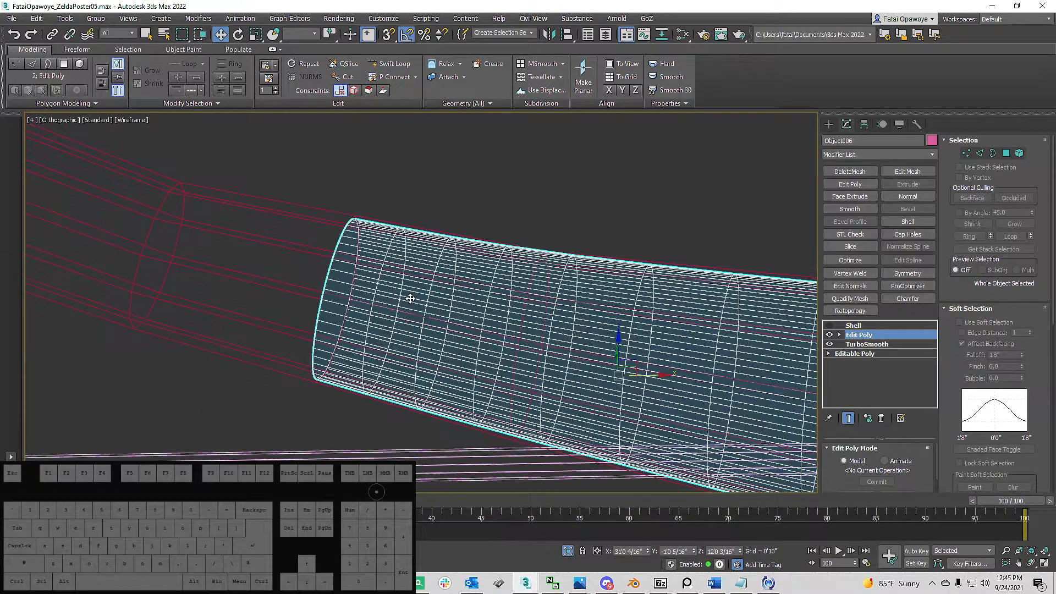
{"action": "scroll", "coordinate": [396, 283], "scroll_direction": "down", "scroll_amount": 4}
{"action": "middle_click_drag", "start_coordinate": [404, 281], "coordinate": [224, 264], "text": "alt"}
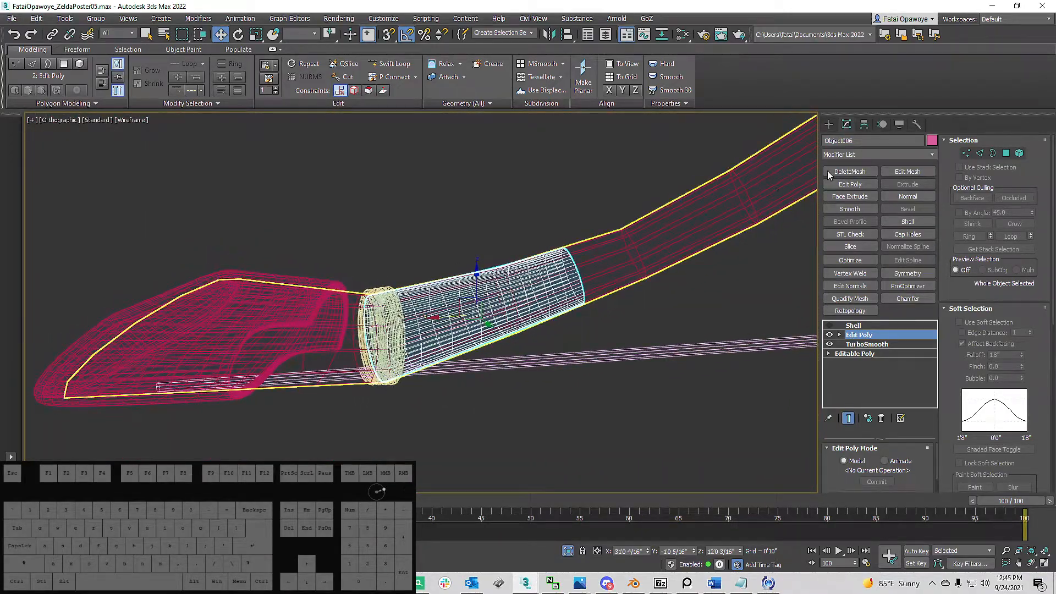
Step: Select the circumferential edge loops spaced along the tip sleeve in the Edit Poly modifier
{"action": "left_click", "coordinate": [979, 154]}
{"action": "scroll", "coordinate": [409, 333], "scroll_direction": "up", "scroll_amount": 5}
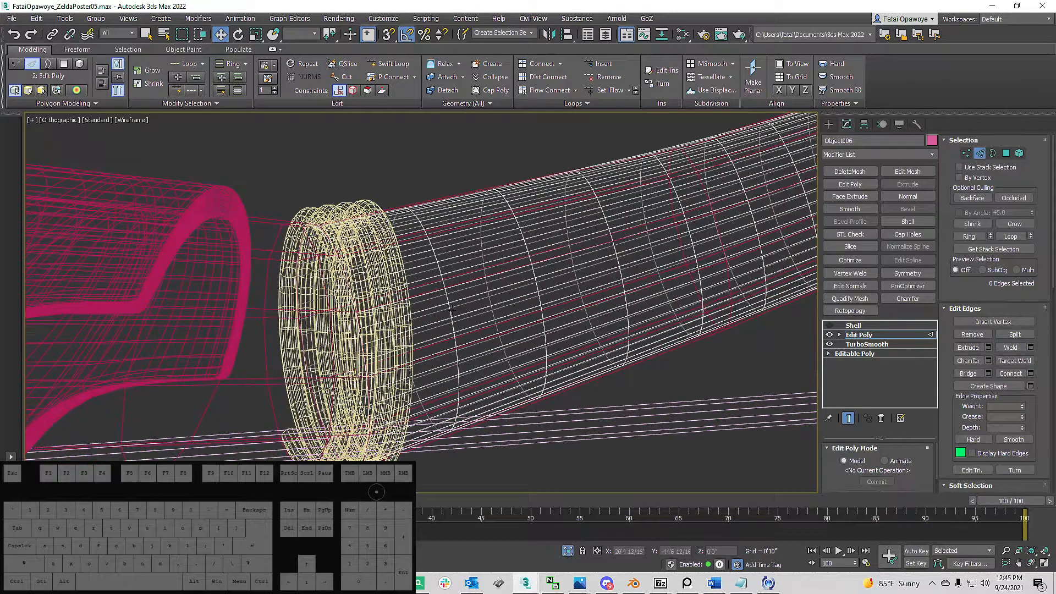
{"action": "left_click", "coordinate": [538, 284], "text": "ctrl"}
{"action": "scroll", "coordinate": [539, 286], "scroll_direction": "down", "scroll_amount": 3}
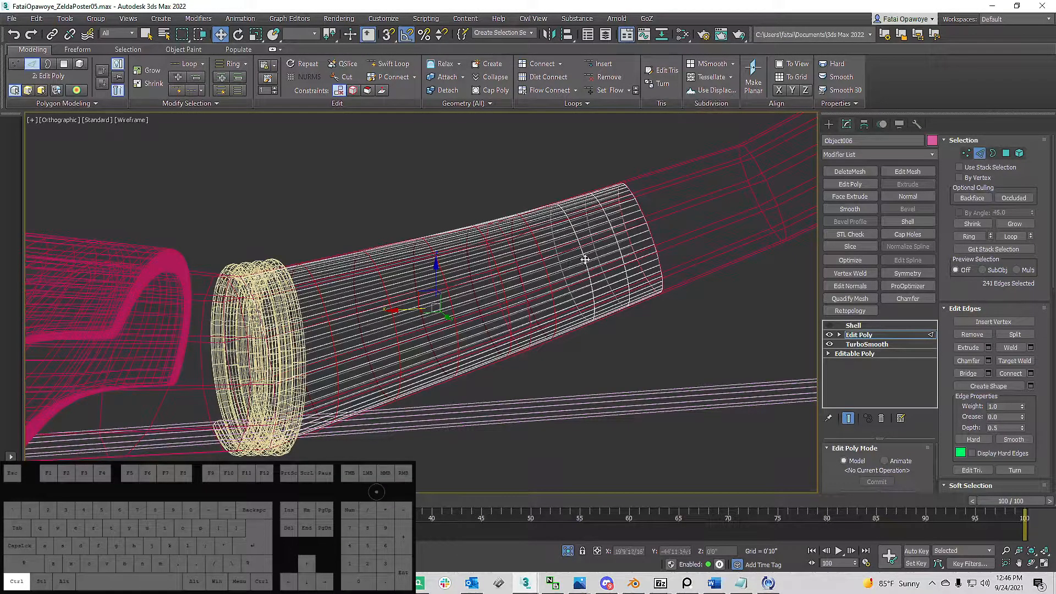
{"action": "mouse_move", "coordinate": [566, 270]}
{"action": "middle_mouse_down", "text": "alt"}
{"action": "mouse_move", "coordinate": [521, 335]}
{"action": "mouse_move", "coordinate": [503, 319]}
{"action": "mouse_move", "coordinate": [523, 292]}
{"action": "mouse_move", "coordinate": [500, 281]}
{"action": "mouse_move", "coordinate": [436, 283]}
{"action": "mouse_move", "coordinate": [427, 299]}
{"action": "middle_mouse_up", "text": "alt"}
{"action": "key", "text": "F3"}
{"action": "scroll", "coordinate": [388, 312], "scroll_direction": "up", "scroll_amount": 3}
{"action": "scroll", "coordinate": [387, 311], "scroll_direction": "down", "scroll_amount": 2}
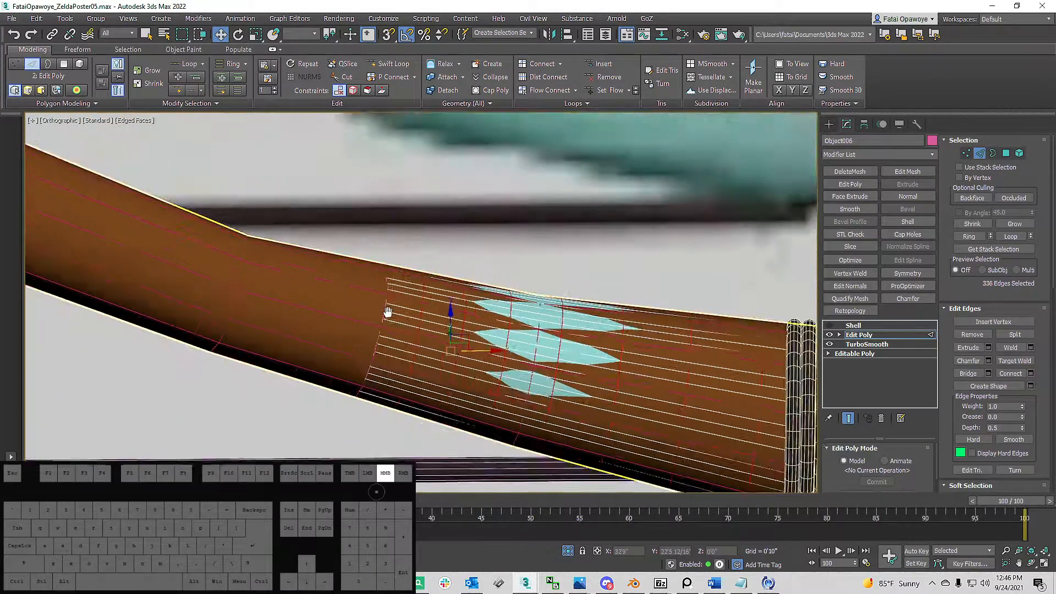
{"action": "key", "text": "F3"}
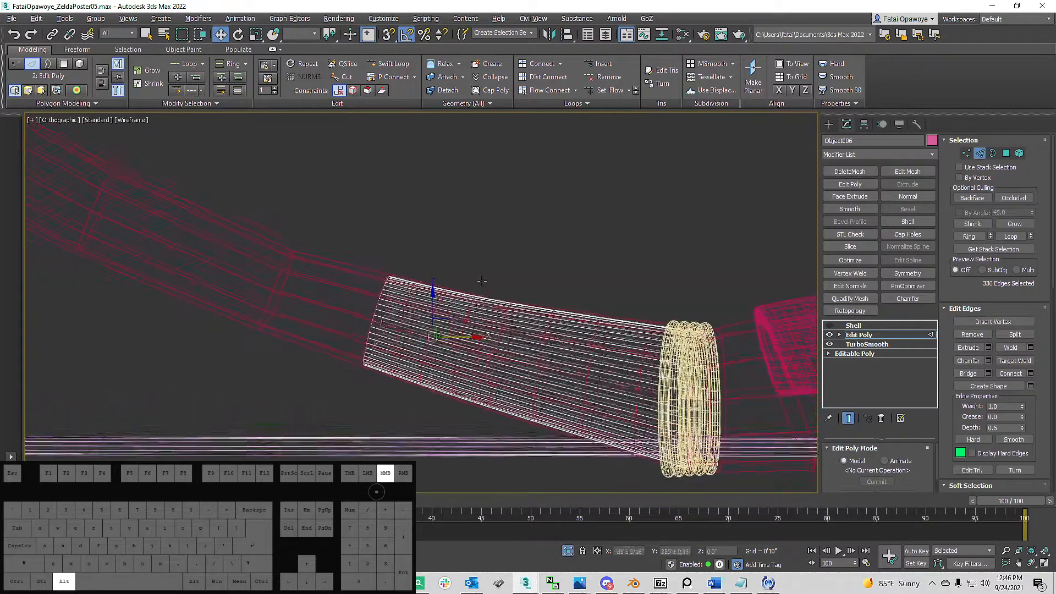
{"action": "key", "text": "F3"}
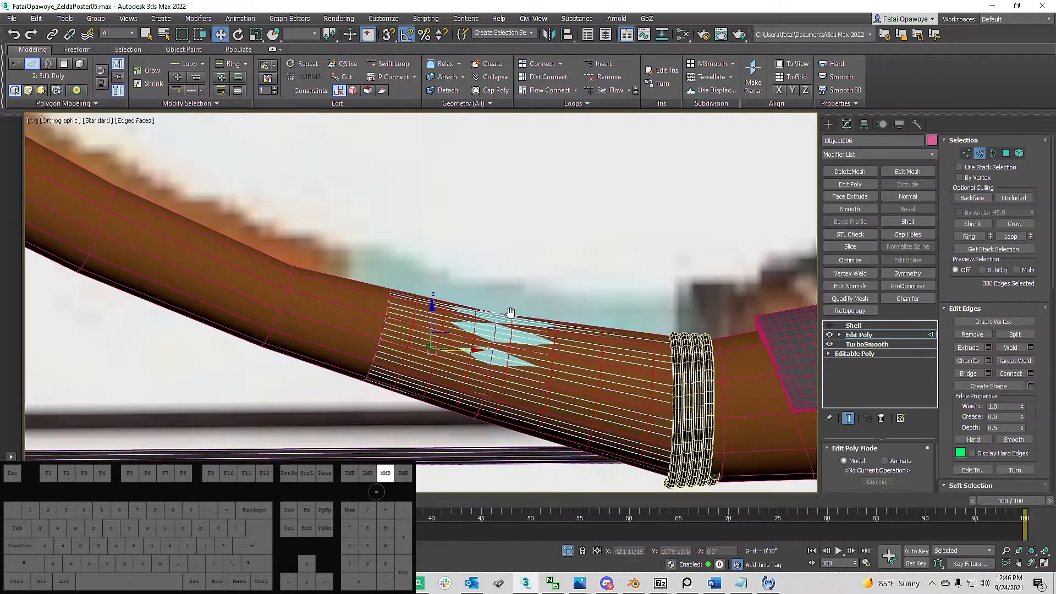
{"action": "middle_click_drag", "start_coordinate": [511, 311], "coordinate": [513, 306]}
Step: Extrude the sleeve's selected edge loops with a width of 0'0 5/16"
{"action": "right_click", "coordinate": [511, 304]}
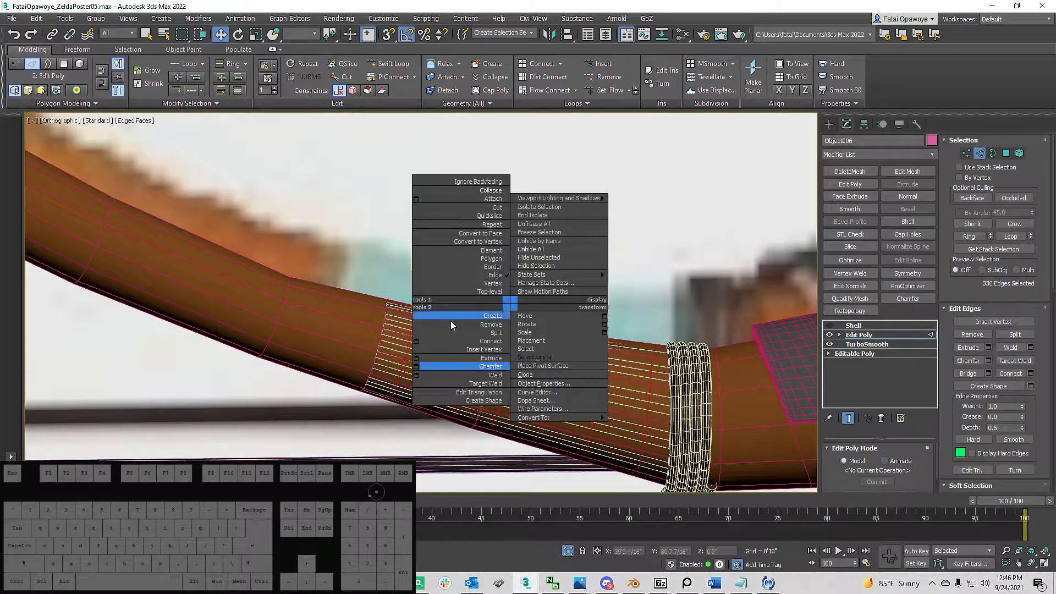
{"action": "left_click", "coordinate": [416, 358]}
{"action": "left_click_drag", "start_coordinate": [429, 328], "coordinate": [441, 312]}
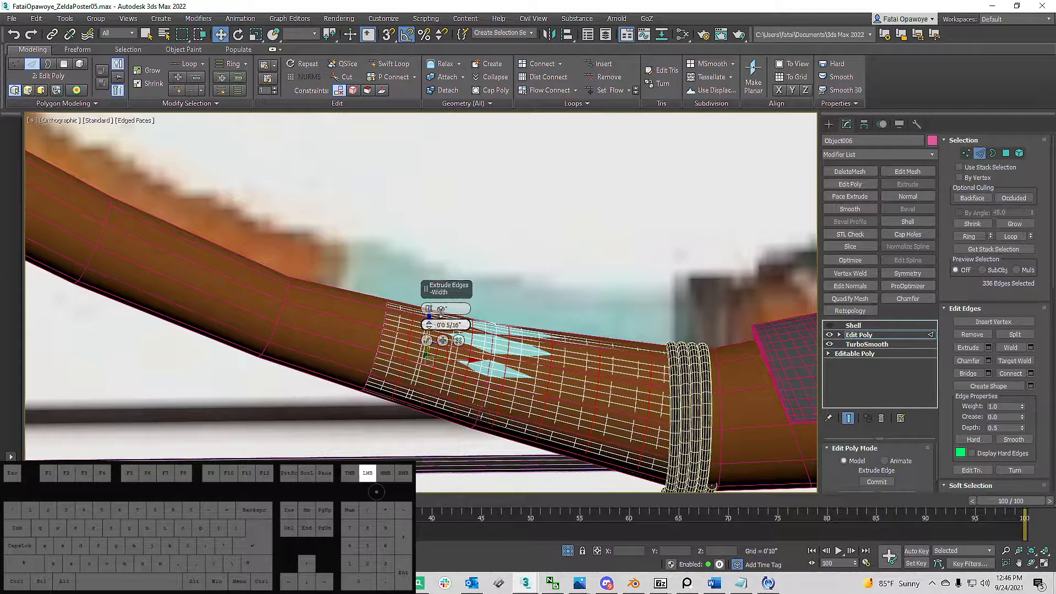
{"action": "left_click", "coordinate": [427, 340]}
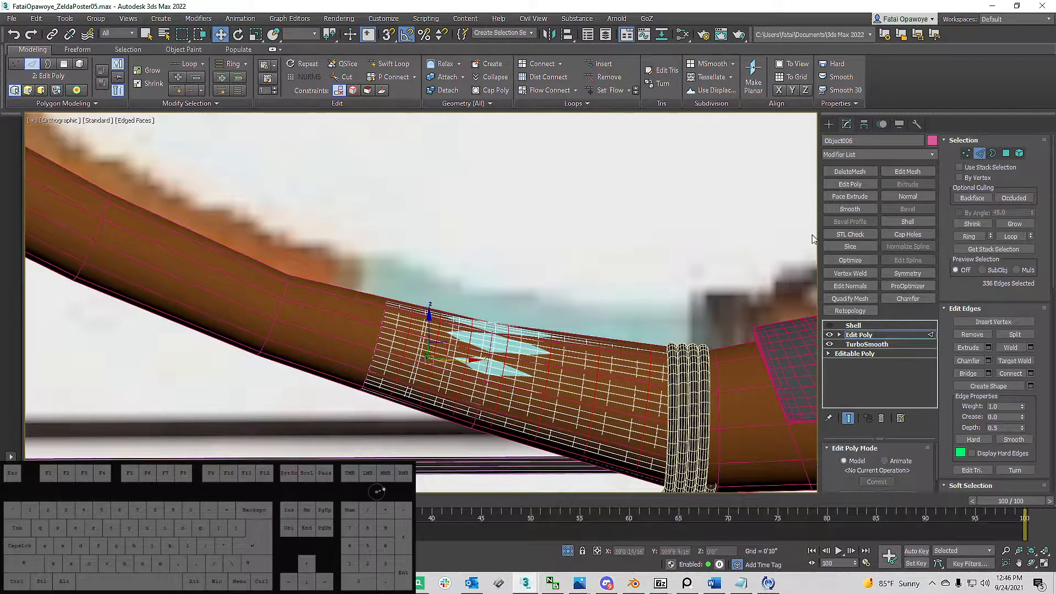
Step: Convert the edge selection into polygon bands around the sleeve, check them up close and leave polygon editing
{"action": "left_click", "coordinate": [1006, 154], "text": "ctrl"}
{"action": "mouse_move", "coordinate": [479, 308]}
{"action": "middle_mouse_down", "text": "alt"}
{"action": "mouse_move", "coordinate": [397, 319]}
{"action": "mouse_move", "coordinate": [436, 334]}
{"action": "mouse_move", "coordinate": [480, 308]}
{"action": "mouse_move", "coordinate": [437, 289]}
{"action": "mouse_move", "coordinate": [410, 293]}
{"action": "mouse_move", "coordinate": [374, 325]}
{"action": "mouse_move", "coordinate": [395, 338]}
{"action": "mouse_move", "coordinate": [484, 302]}
{"action": "middle_mouse_up", "text": "alt"}
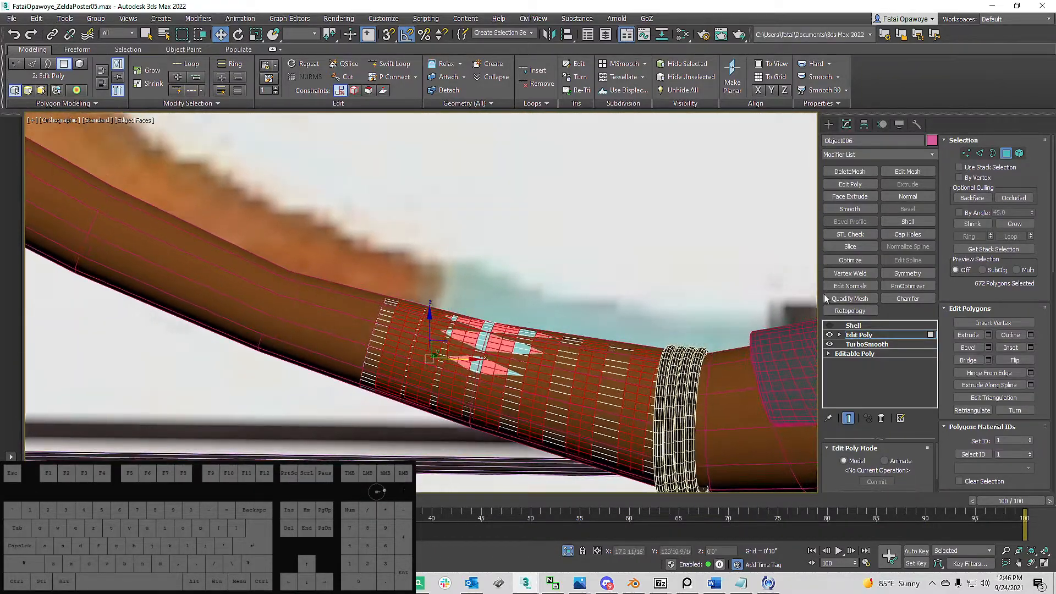
{"action": "middle_click_drag", "start_coordinate": [520, 370], "coordinate": [563, 387], "text": "alt"}
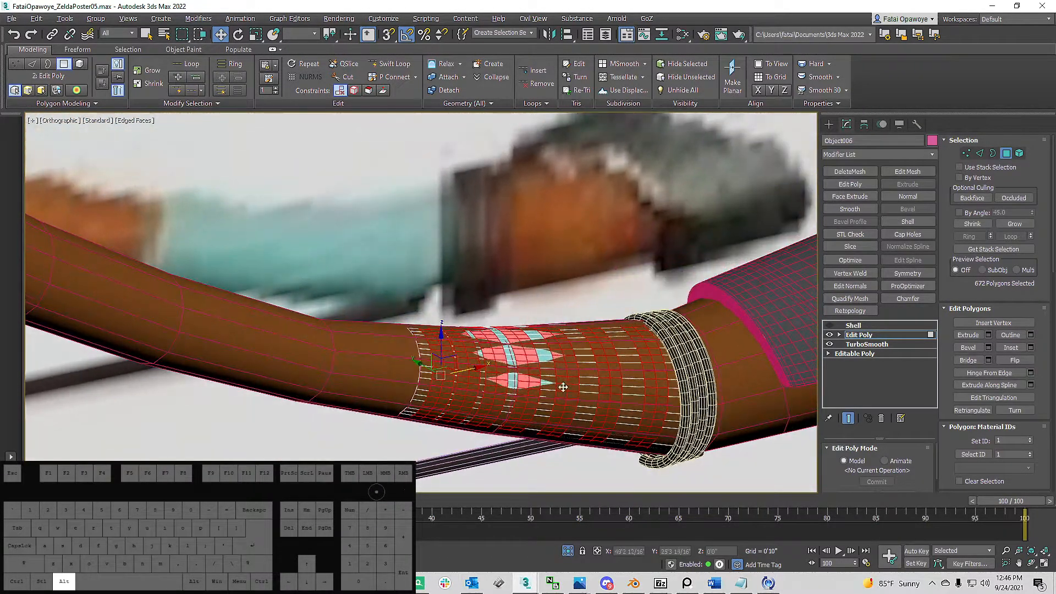
{"action": "scroll", "coordinate": [422, 360], "scroll_direction": "up", "scroll_amount": 5}
{"action": "scroll", "coordinate": [422, 341], "scroll_direction": "down", "scroll_amount": 2}
{"action": "middle_click_drag", "start_coordinate": [459, 341], "coordinate": [388, 341]}
{"action": "scroll", "coordinate": [387, 341], "scroll_direction": "down", "scroll_amount": 3}
{"action": "left_click", "coordinate": [829, 124]}
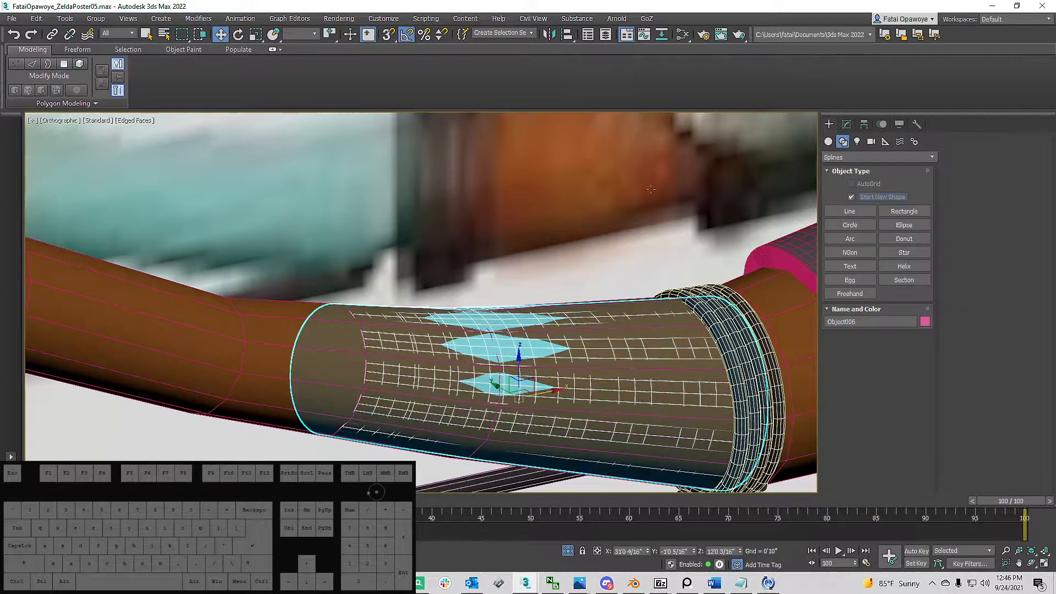
Step: Add a TurboSmooth modifier with 2 iterations to the brown bow limb
{"action": "left_click", "coordinate": [269, 324]}
{"action": "left_click", "coordinate": [849, 126]}
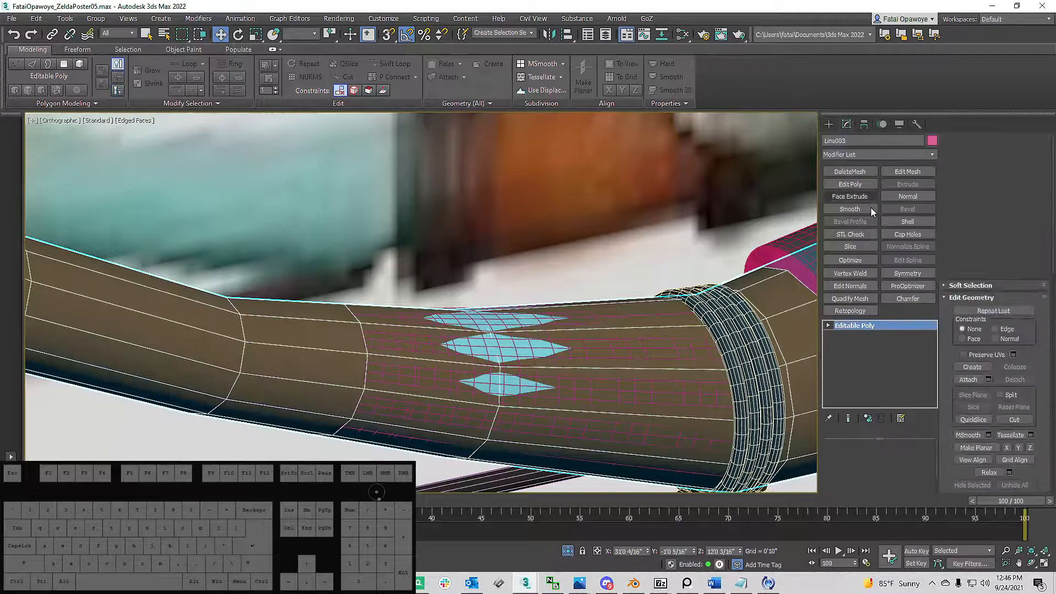
{"action": "left_click", "coordinate": [923, 155]}
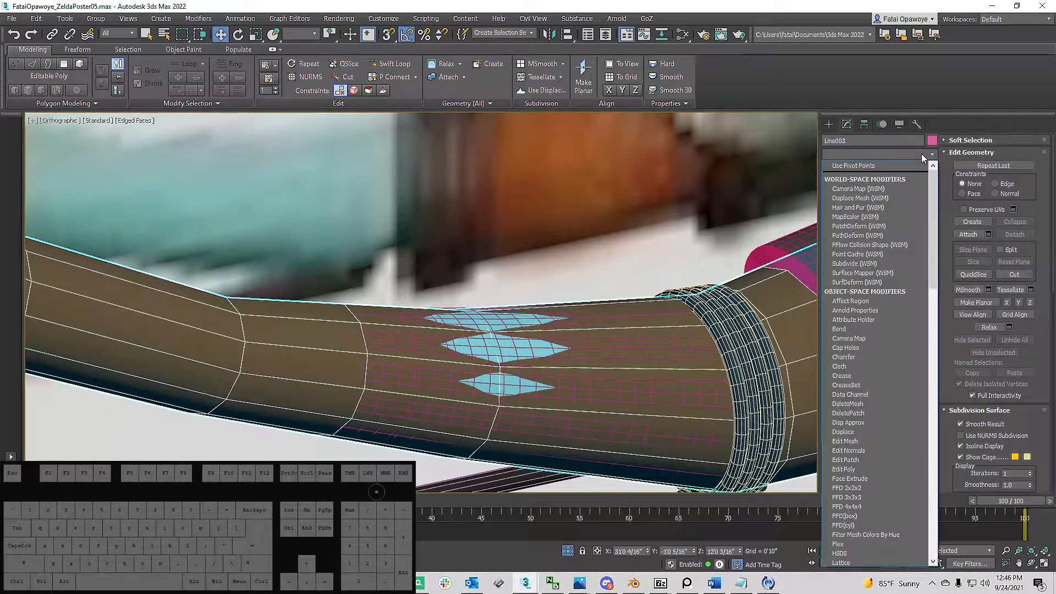
{"action": "key", "text": "t"}
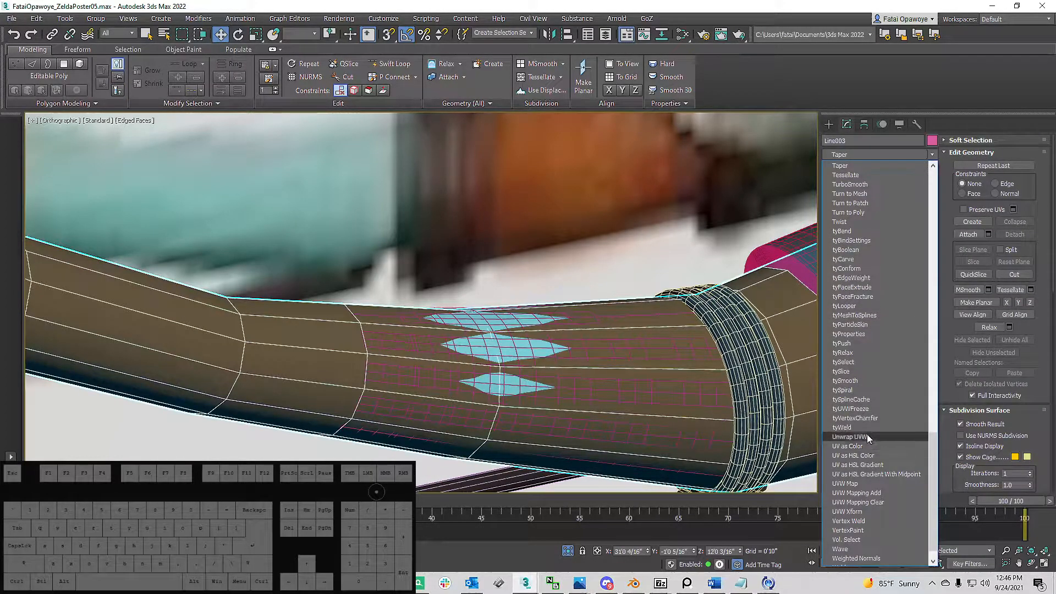
{"action": "scroll", "coordinate": [866, 407], "scroll_direction": "down", "scroll_amount": 2}
{"action": "left_click", "coordinate": [867, 166]}
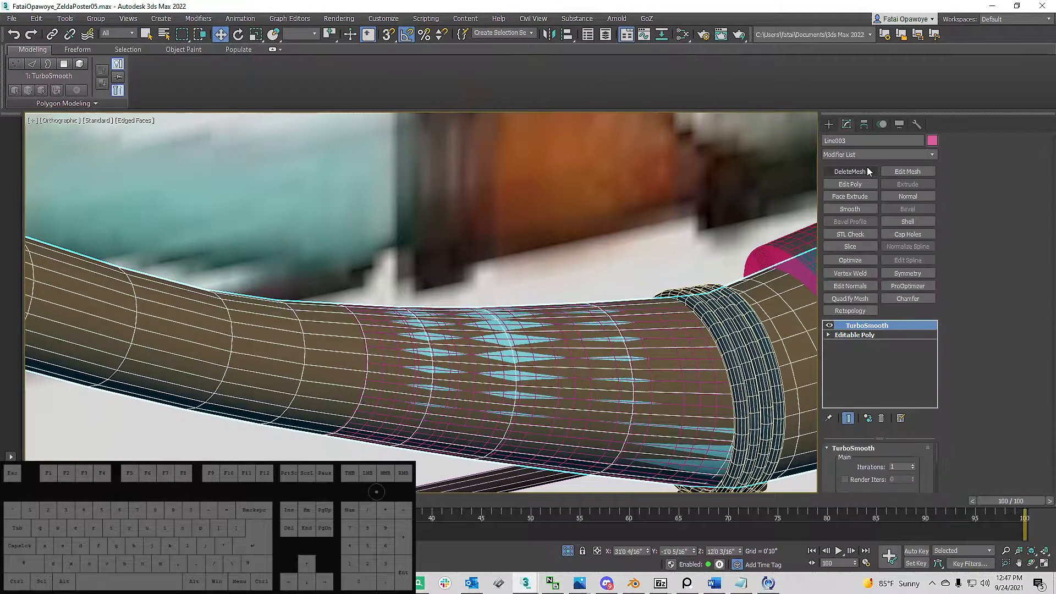
{"action": "left_click", "coordinate": [912, 465]}
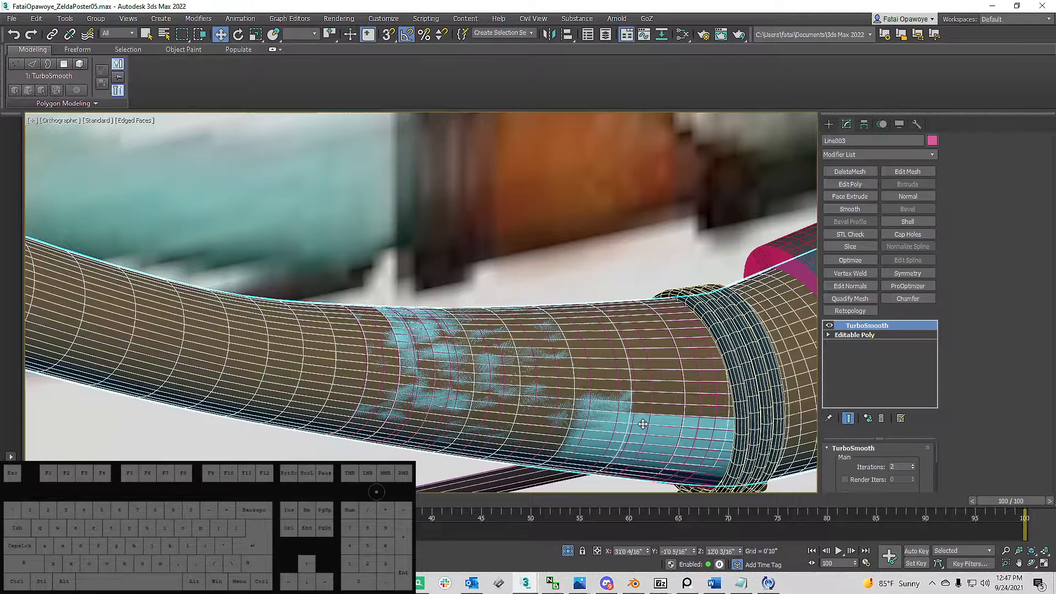
Step: Reselect the tip sleeve, check its overlap with the smoothed limb and return to its Edit Poly modifier
{"action": "scroll", "coordinate": [629, 400], "scroll_direction": "up", "scroll_amount": 2}
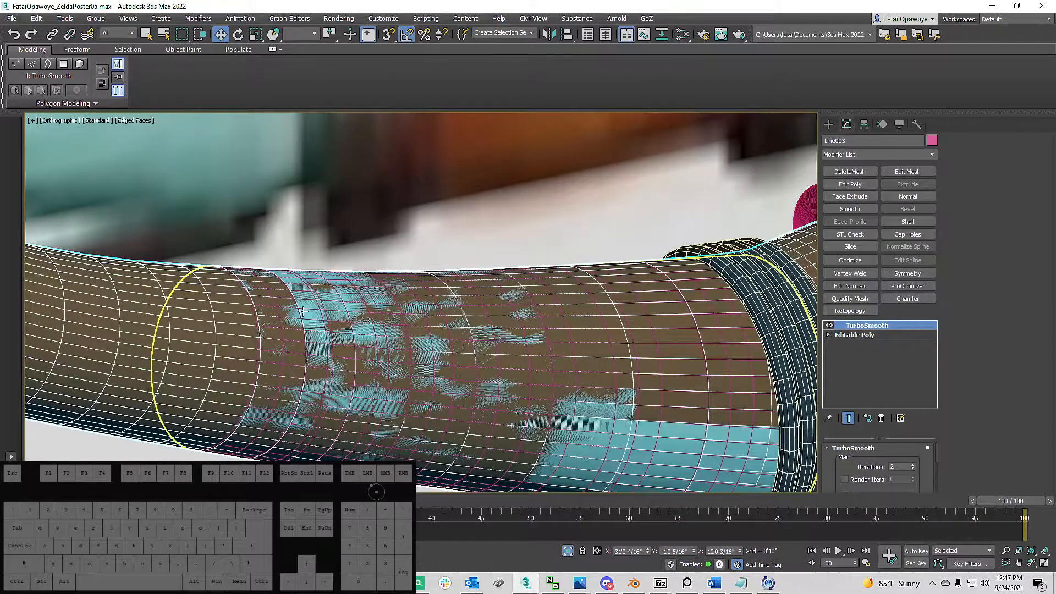
{"action": "left_click", "coordinate": [303, 312]}
{"action": "key", "text": "F3"}
{"action": "key", "text": "F3"}
{"action": "scroll", "coordinate": [410, 291], "scroll_direction": "down", "scroll_amount": 4}
{"action": "mouse_move", "coordinate": [411, 292]}
{"action": "middle_mouse_down", "text": "alt"}
{"action": "mouse_move", "coordinate": [429, 287]}
{"action": "mouse_move", "coordinate": [426, 311]}
{"action": "middle_mouse_up", "text": "alt"}
{"action": "scroll", "coordinate": [429, 288], "scroll_direction": "up", "scroll_amount": 5}
{"action": "left_click", "coordinate": [860, 336]}
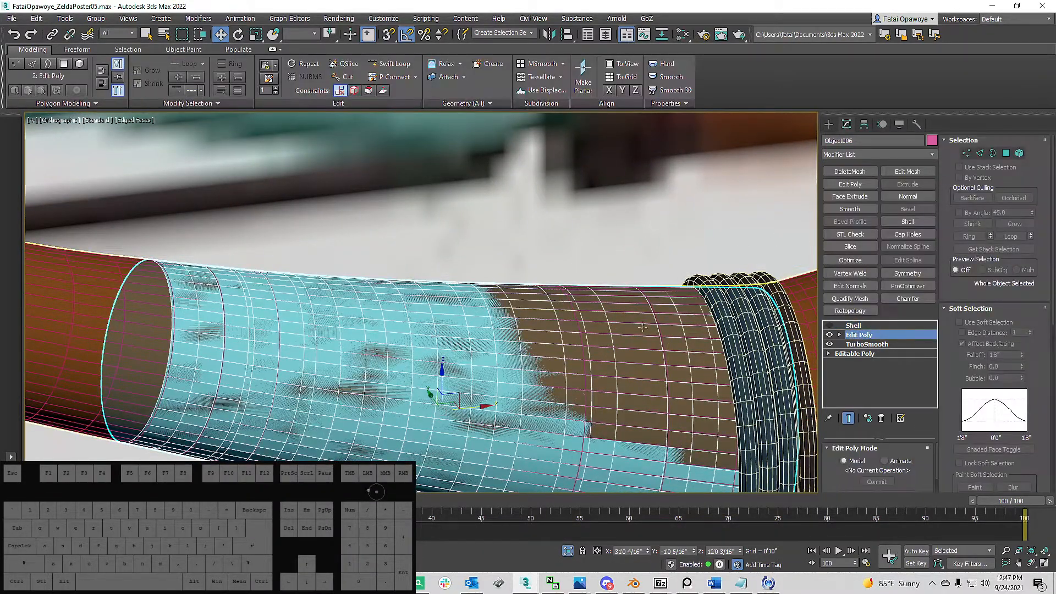
Step: Add a Push modifier above the sleeve's Edit Poly with a Push Value of 0'0 1/16"
{"action": "left_click", "coordinate": [929, 157]}
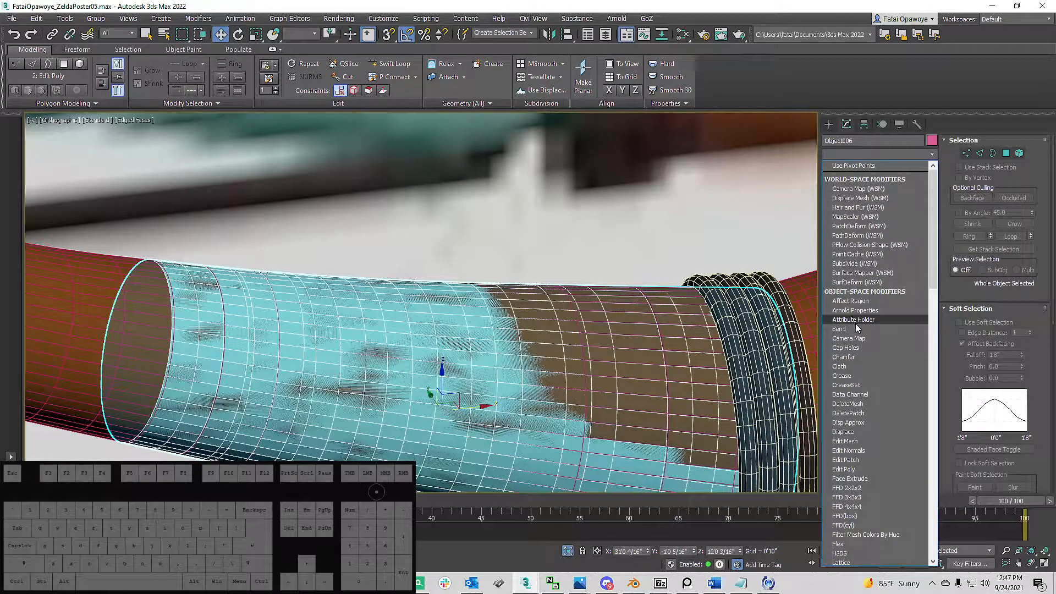
{"action": "key", "text": "p"}
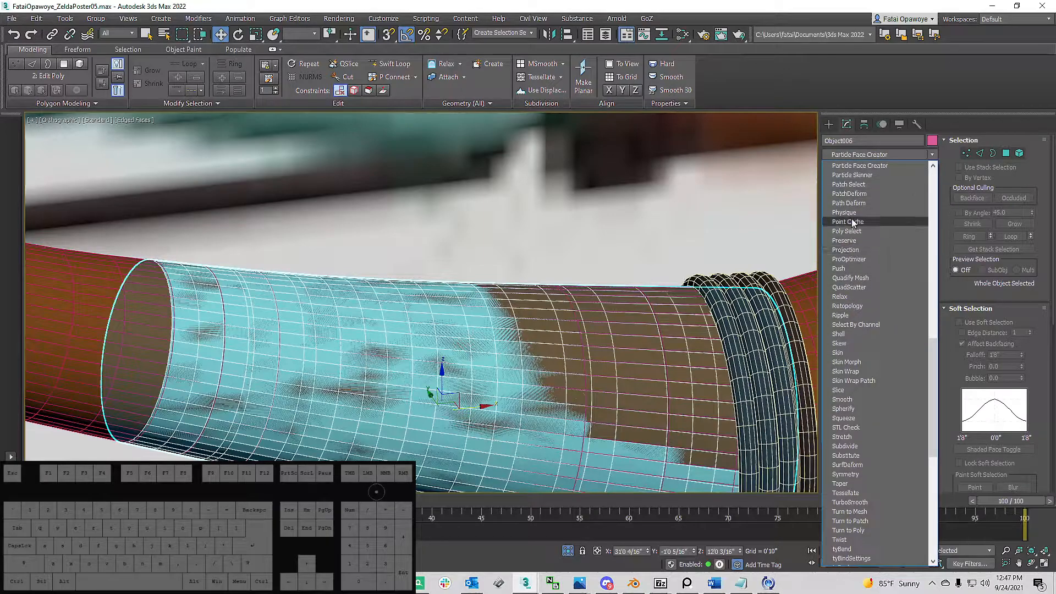
{"action": "left_click", "coordinate": [843, 268]}
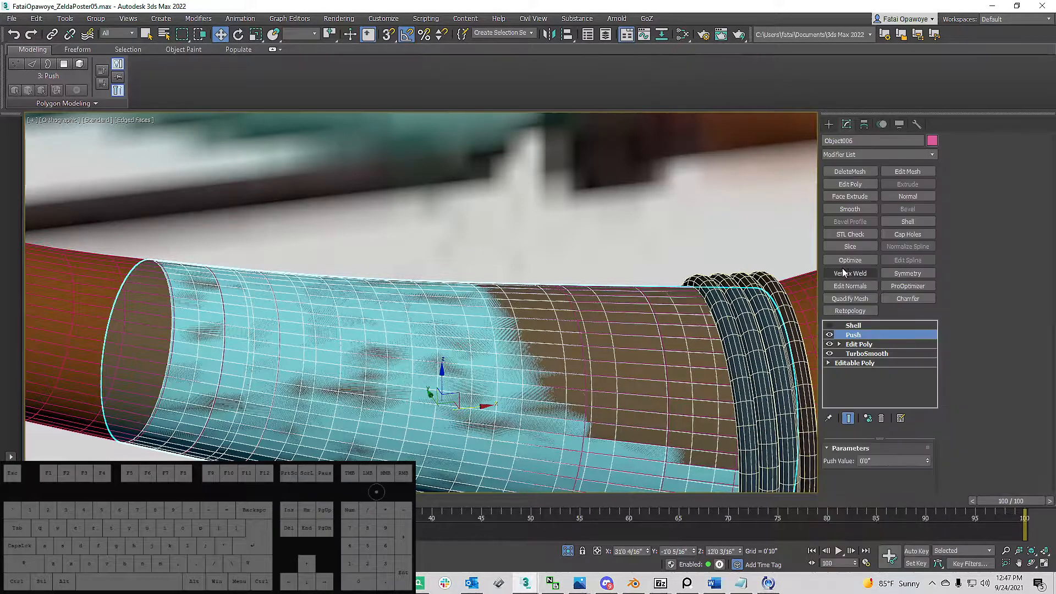
{"action": "left_click", "coordinate": [928, 459]}
{"action": "left_click_drag", "start_coordinate": [927, 467], "coordinate": [928, 461]}
{"action": "middle_click_drag", "start_coordinate": [462, 330], "coordinate": [669, 312], "text": "alt"}
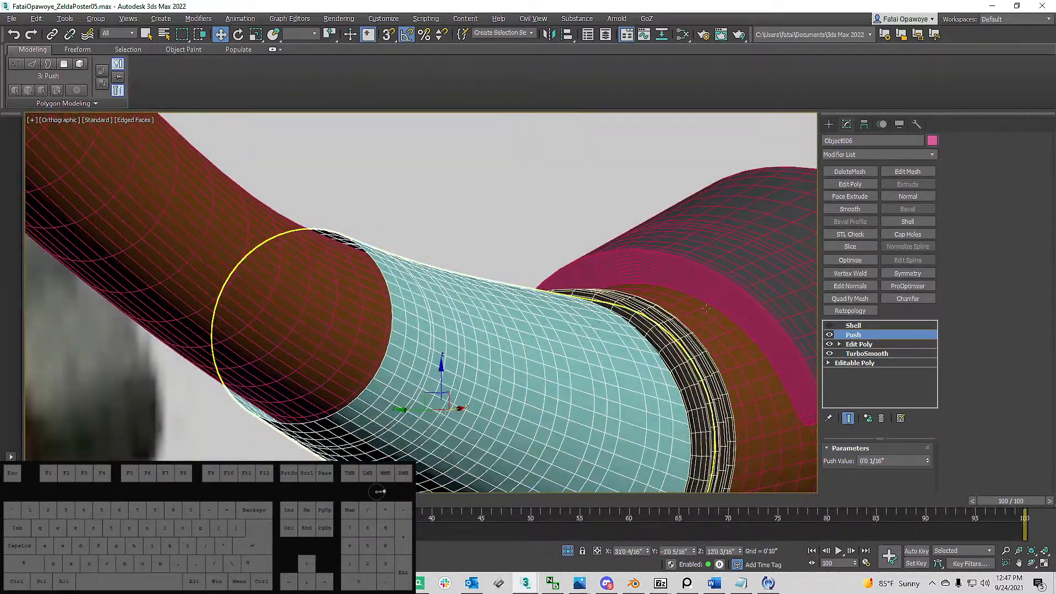
Step: Turn off the sleeve's Push modifier and reopen the Edit Poly polygon selection to inspect the bands
{"action": "left_click", "coordinate": [865, 345]}
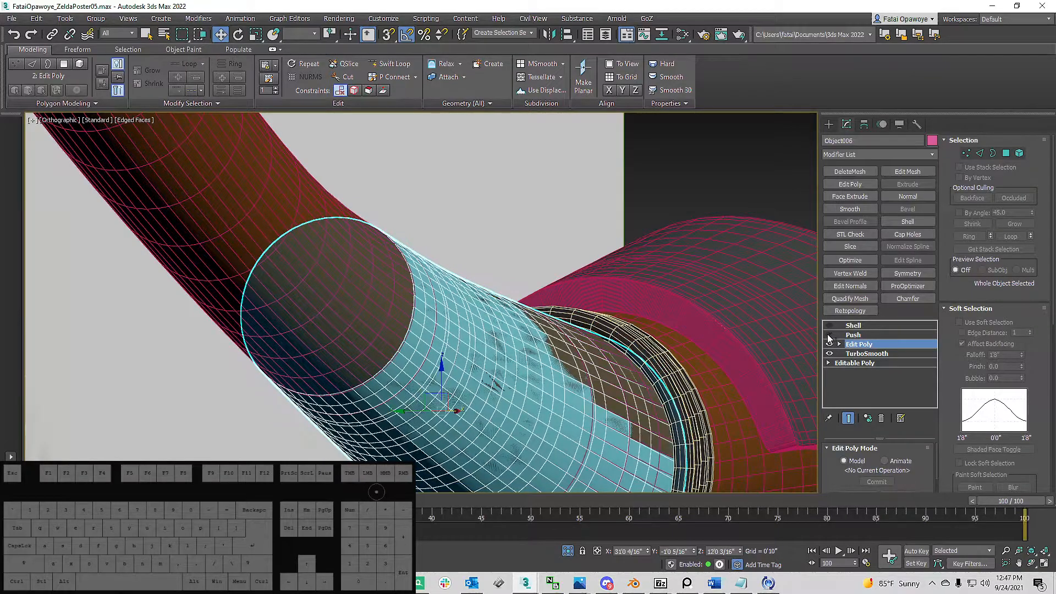
{"action": "middle_click_drag", "start_coordinate": [621, 332], "coordinate": [490, 339], "text": "alt"}
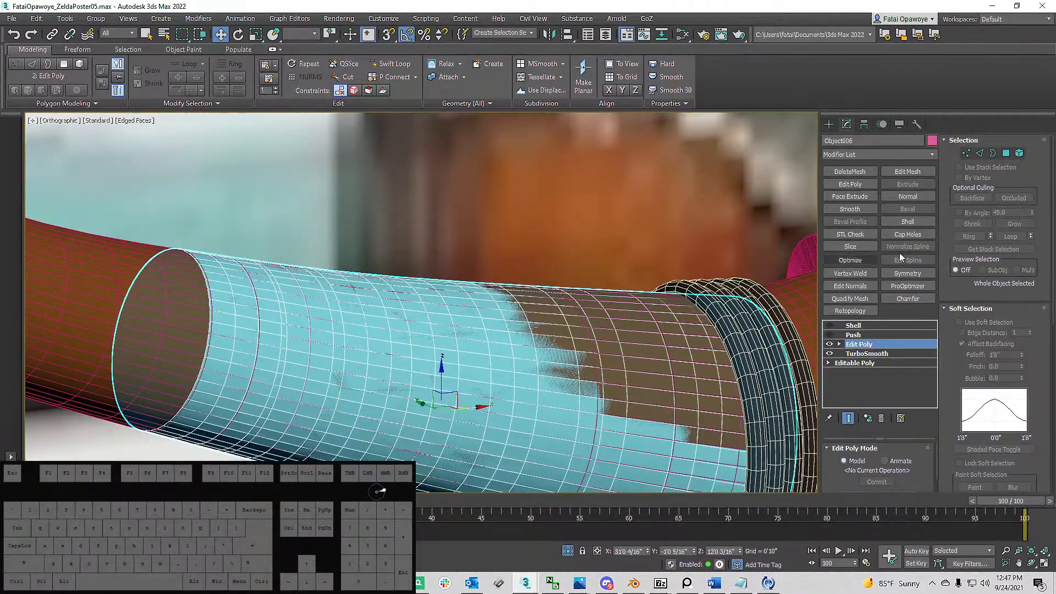
{"action": "left_click", "coordinate": [1006, 153]}
{"action": "middle_click_drag", "start_coordinate": [783, 216], "coordinate": [361, 286], "text": "alt"}
{"action": "middle_click_drag", "start_coordinate": [372, 241], "coordinate": [384, 313], "text": "alt"}
{"action": "middle_click_drag", "start_coordinate": [383, 313], "coordinate": [416, 325], "text": "alt"}
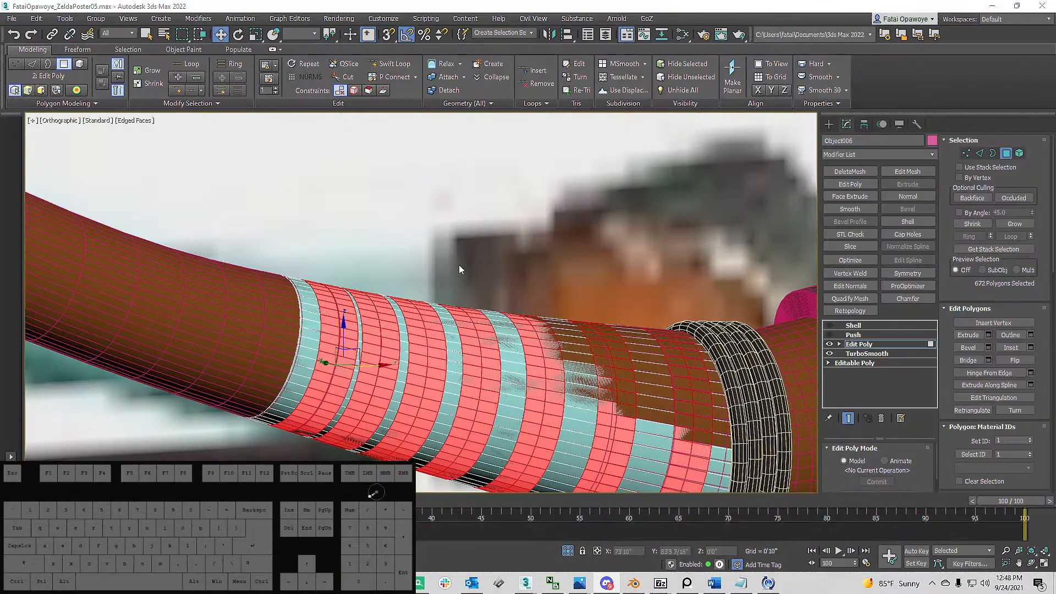
Step: Turn the sleeve's Shell modifier back on, reorder it beneath Push, and check the sleeve's thickness at its open end
{"action": "middle_click_drag", "start_coordinate": [458, 265], "coordinate": [645, 298], "text": "alt"}
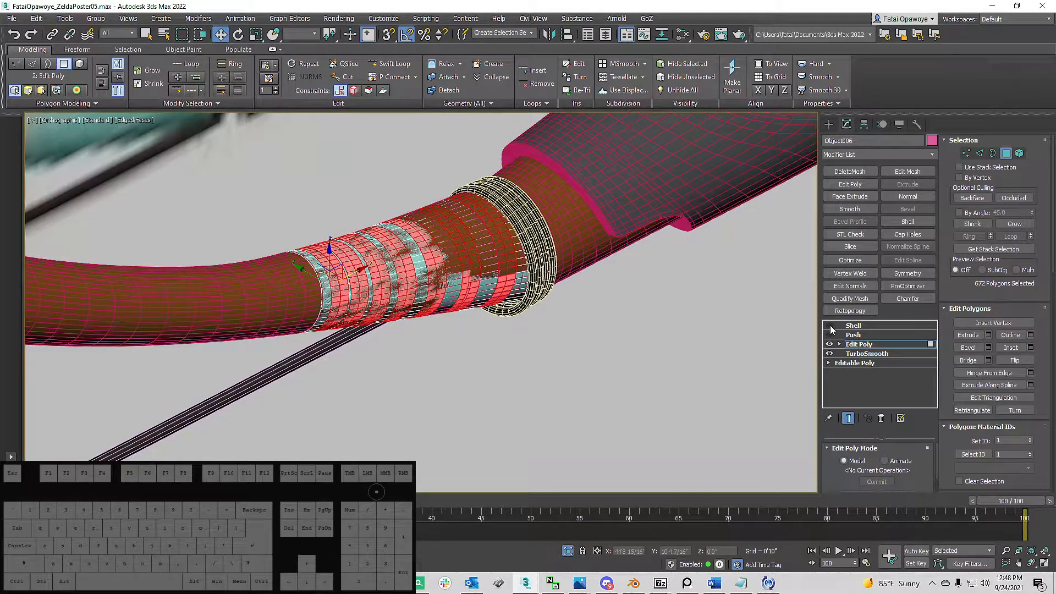
{"action": "left_click", "coordinate": [830, 326]}
{"action": "left_click_drag", "start_coordinate": [853, 325], "coordinate": [854, 335]}
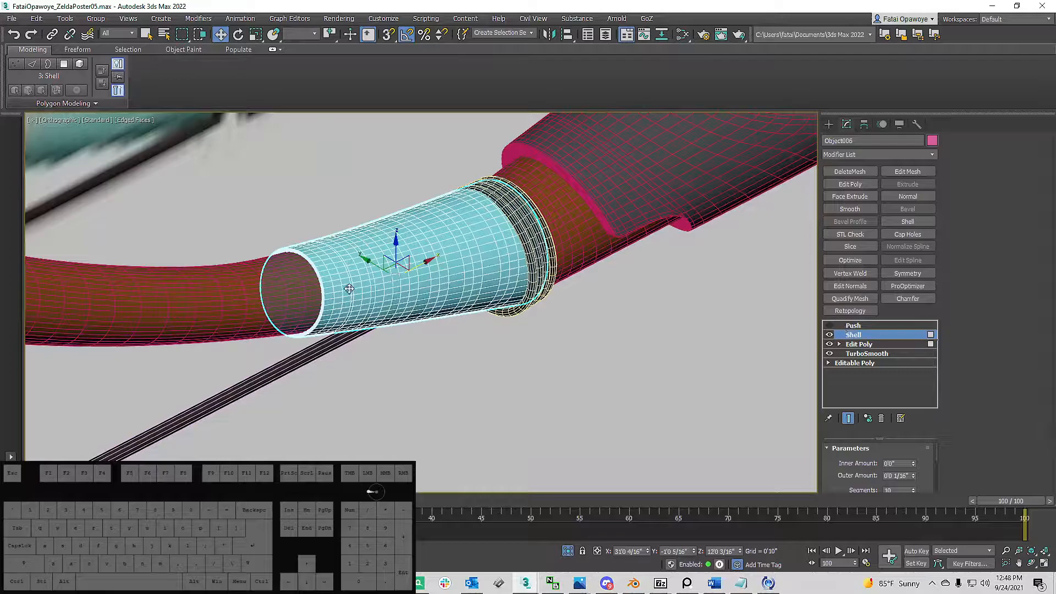
{"action": "scroll", "coordinate": [333, 286], "scroll_direction": "up", "scroll_amount": 6}
{"action": "scroll", "coordinate": [310, 262], "scroll_direction": "down", "scroll_amount": 3}
{"action": "middle_click_drag", "start_coordinate": [313, 258], "coordinate": [352, 249]}
{"action": "key", "text": "F4"}
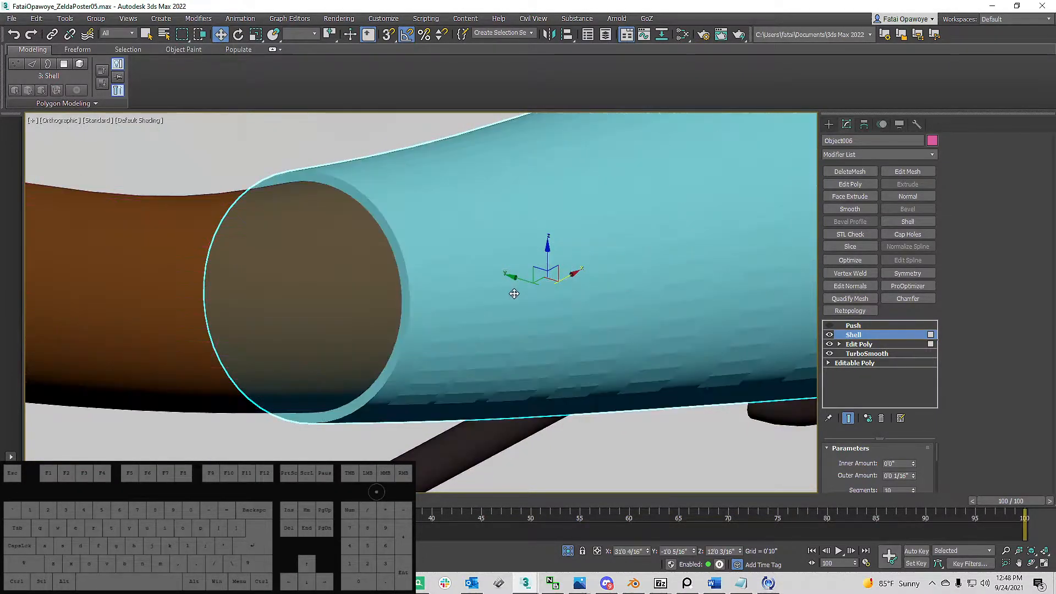
Step: Add an Edit Poly modifier above the sleeve's Shell and enter polygon editing
{"action": "left_click", "coordinate": [851, 185]}
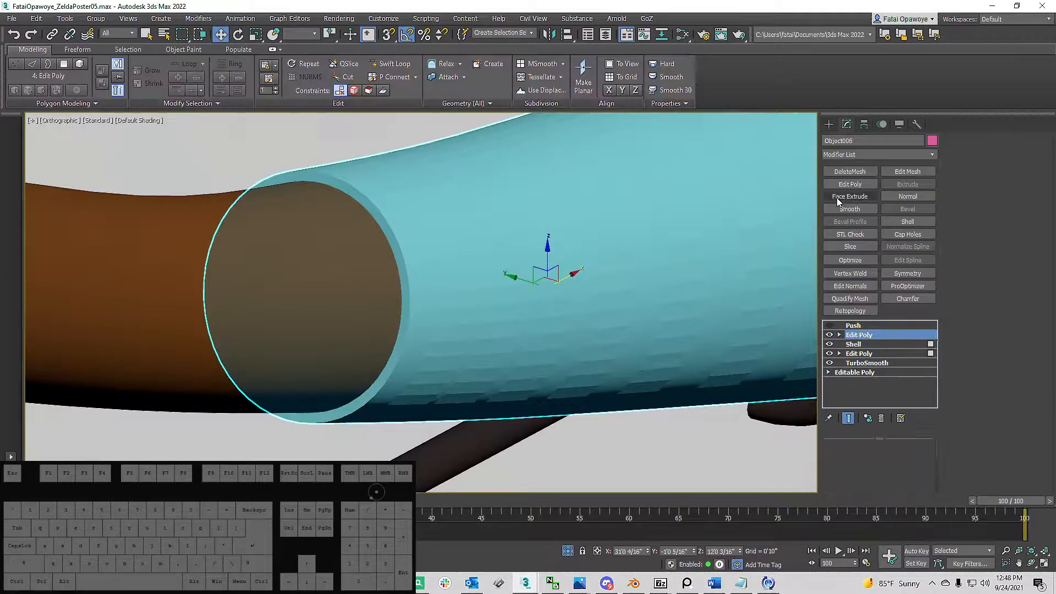
{"action": "left_click", "coordinate": [1006, 154]}
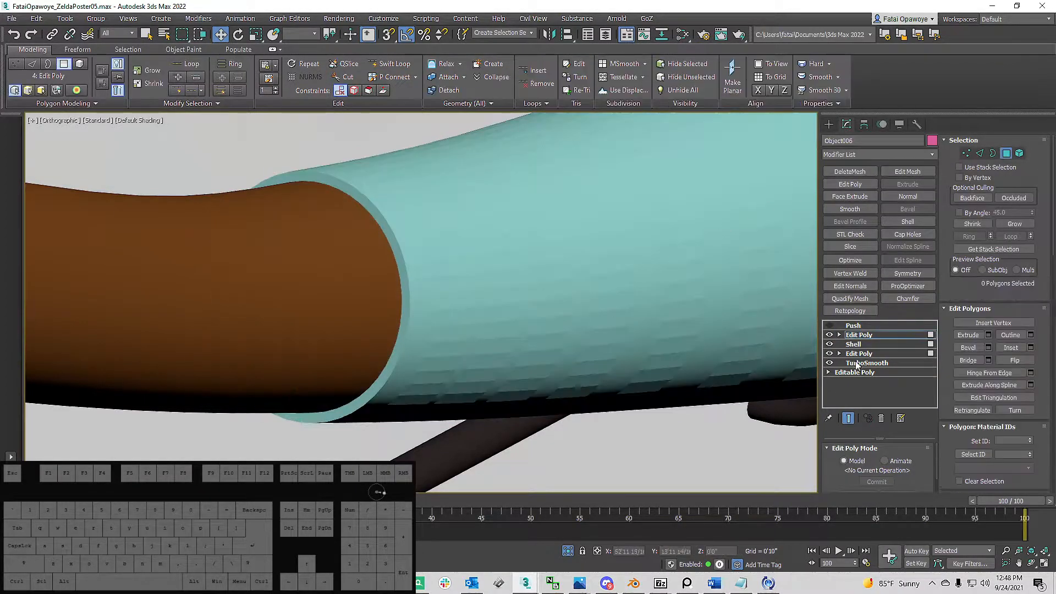
{"action": "scroll", "coordinate": [454, 327], "scroll_direction": "up", "scroll_amount": 3}
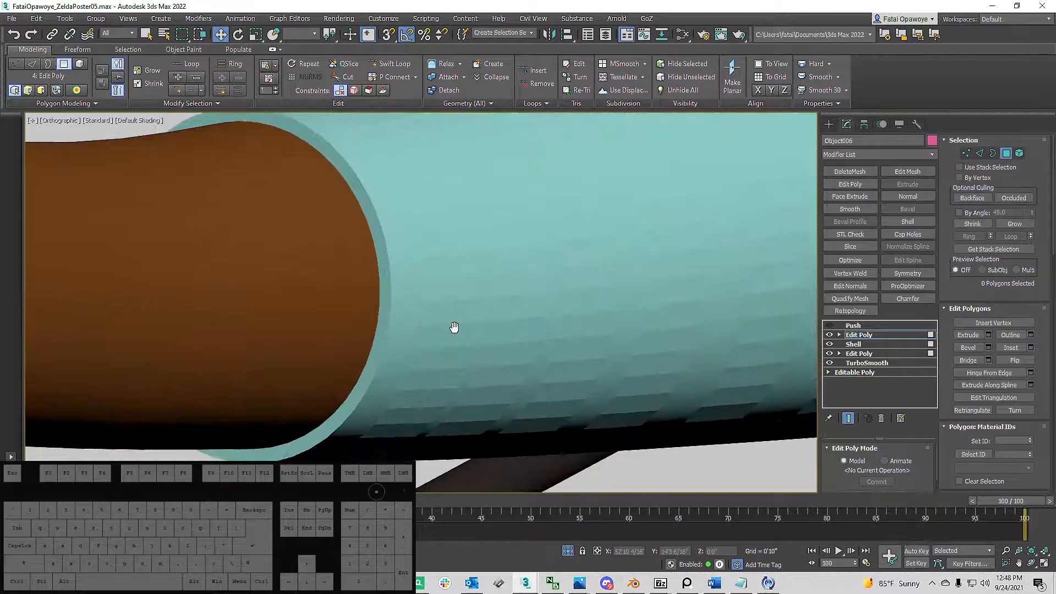
{"action": "key", "text": "F4"}
{"action": "scroll", "coordinate": [444, 299], "scroll_direction": "down", "scroll_amount": 3}
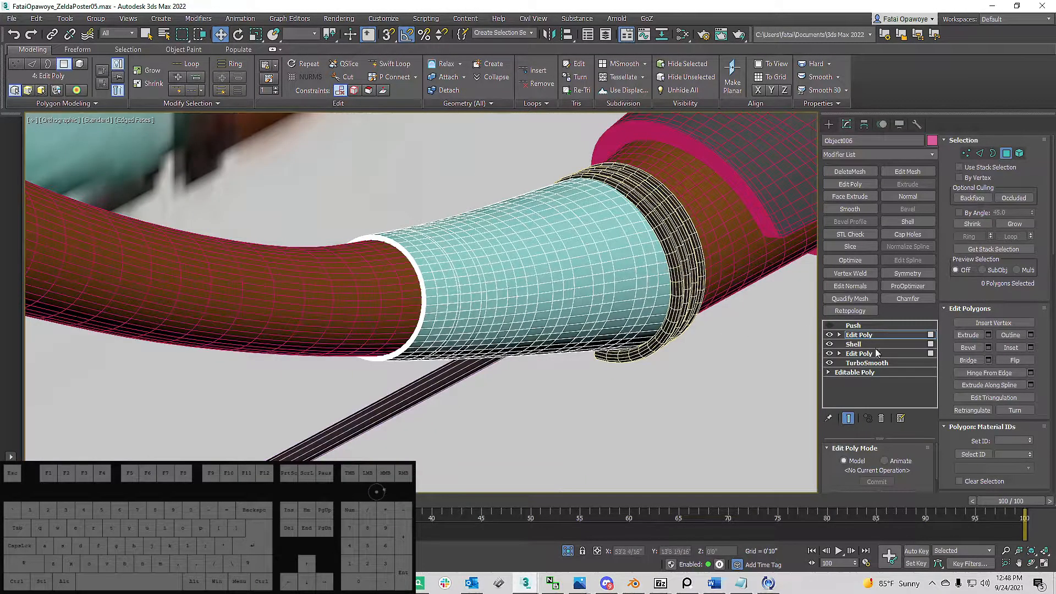
Step: Recall the edge loops centred on the sleeve's alternating bands and convert them to a polygon selection
{"action": "left_click", "coordinate": [980, 153]}
{"action": "middle_click_drag", "start_coordinate": [583, 248], "coordinate": [608, 249], "text": "alt"}
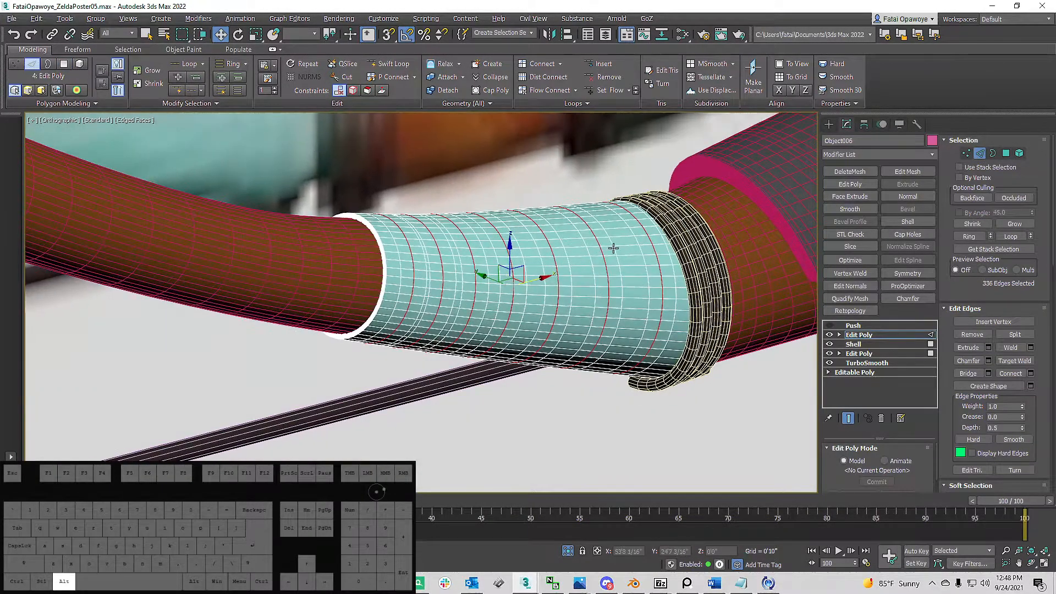
{"action": "scroll", "coordinate": [523, 284], "scroll_direction": "down", "scroll_amount": 2}
{"action": "left_click", "coordinate": [1006, 154], "text": "ctrl"}
{"action": "middle_click_drag", "start_coordinate": [544, 242], "coordinate": [444, 238], "text": "alt"}
Step: Bevel the selected sleeve bands along Local Normals, lowering the height so they stand only slightly above the surface
{"action": "right_click", "coordinate": [436, 234]}
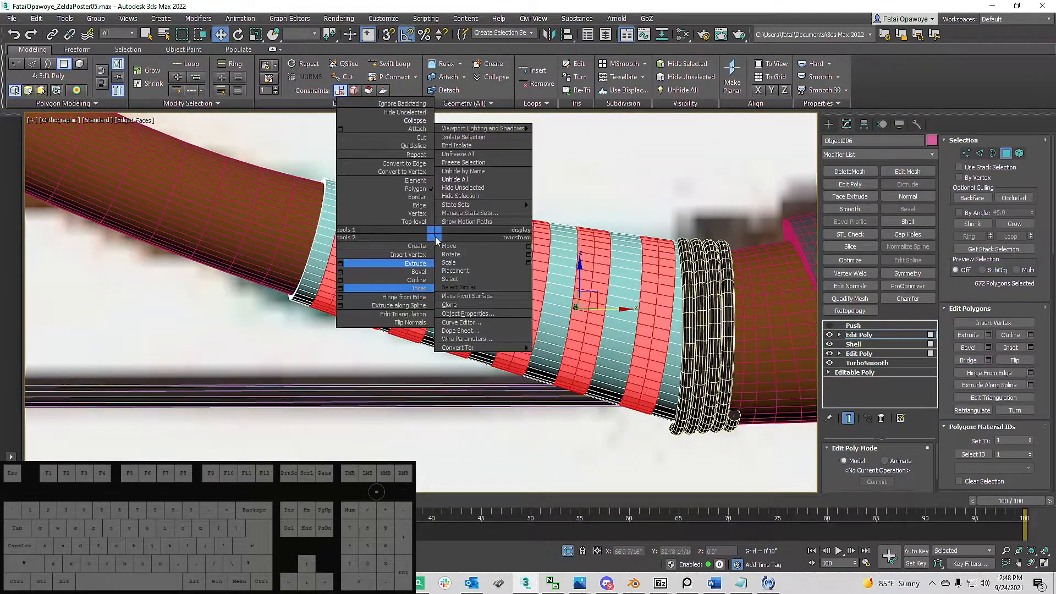
{"action": "left_click", "coordinate": [340, 272]}
{"action": "left_click_drag", "start_coordinate": [431, 325], "coordinate": [441, 312]}
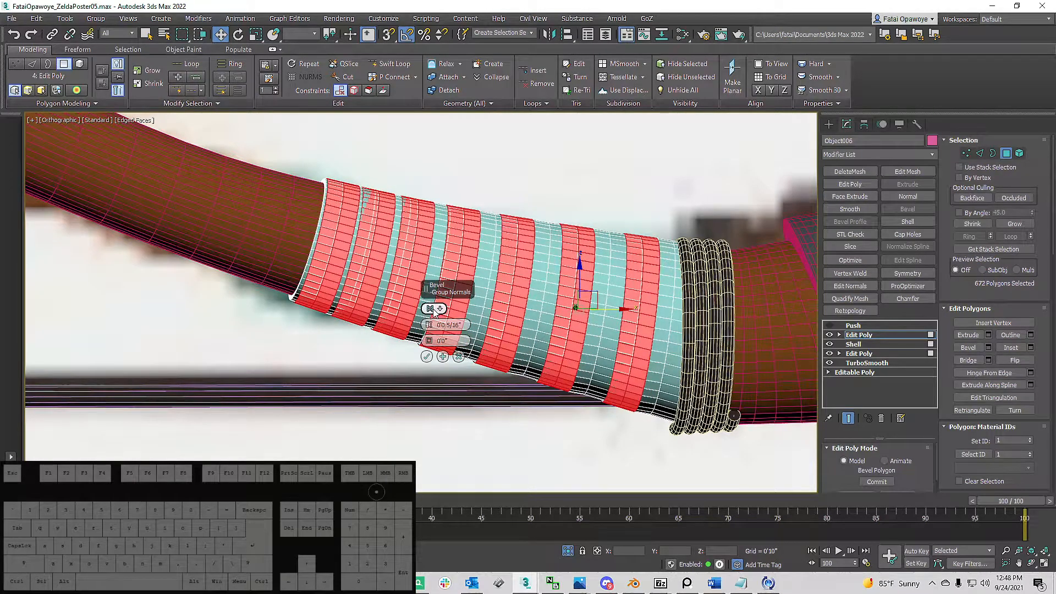
{"action": "left_click", "coordinate": [437, 310]}
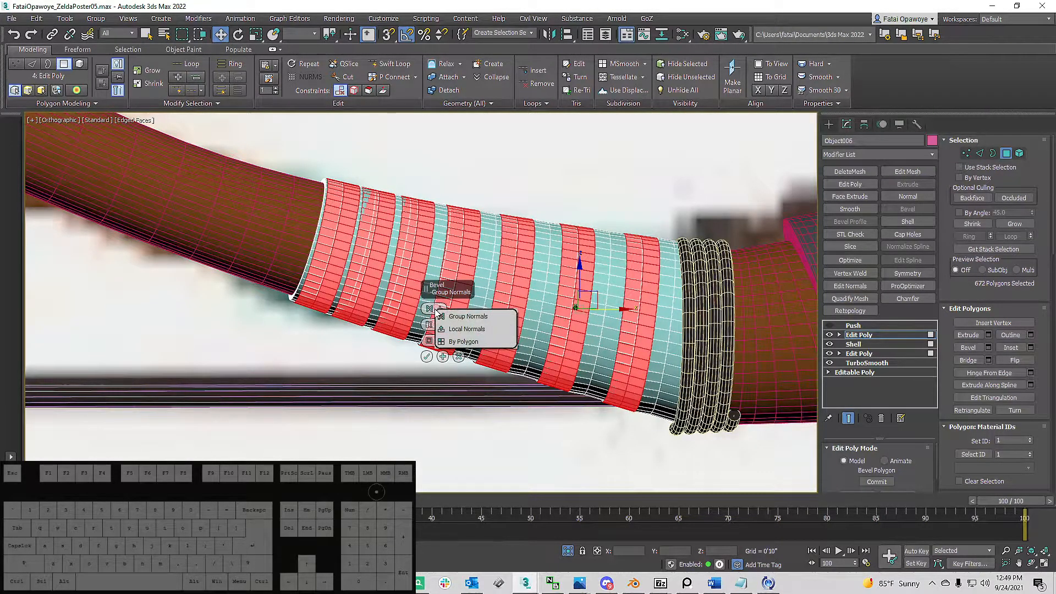
{"action": "left_click", "coordinate": [462, 328]}
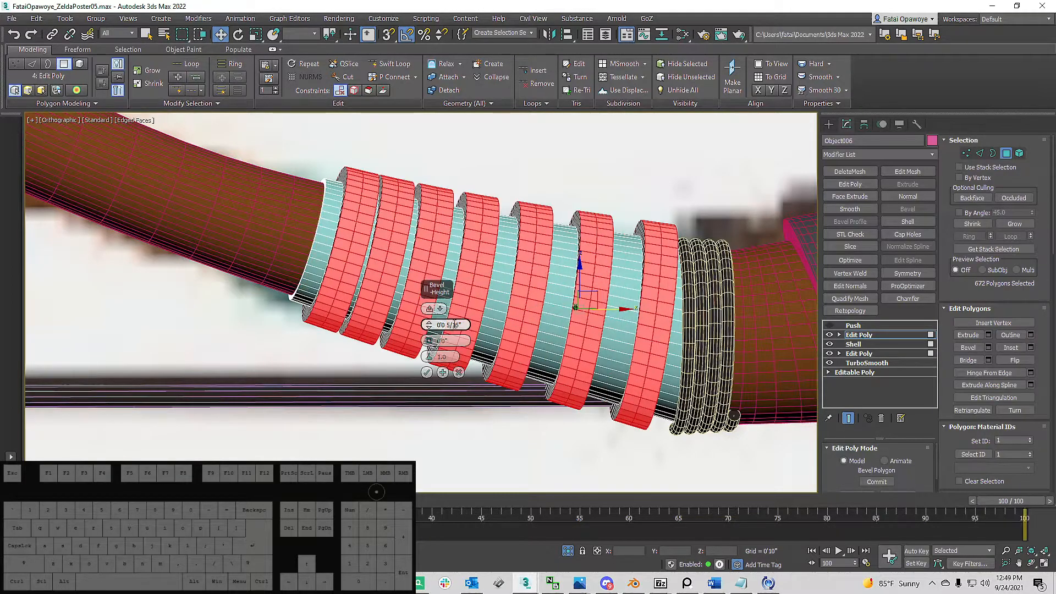
{"action": "middle_click_drag", "start_coordinate": [454, 325], "coordinate": [452, 312], "text": "alt"}
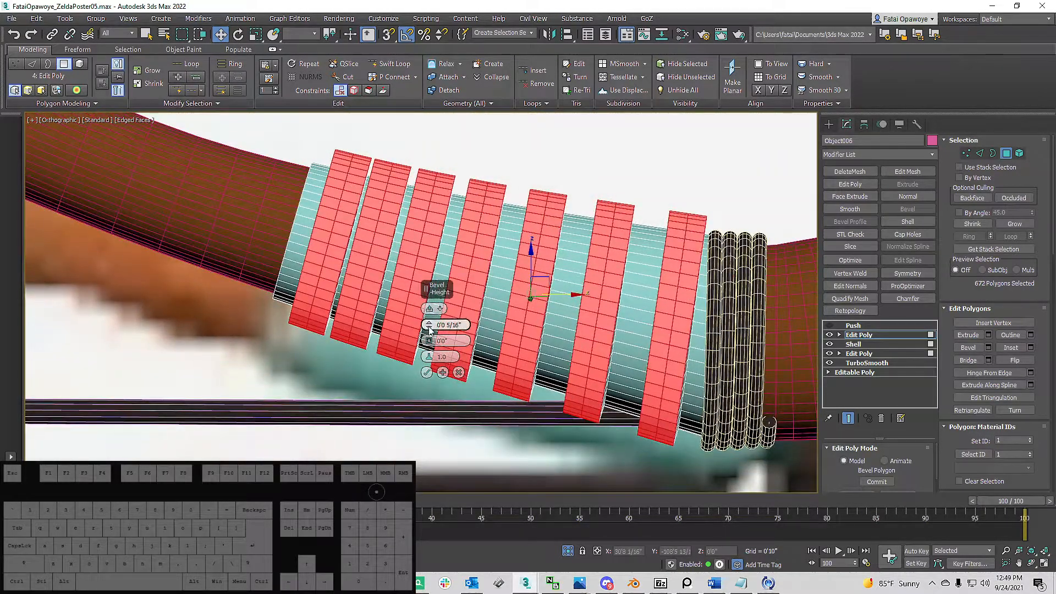
{"action": "left_click_drag", "start_coordinate": [429, 337], "coordinate": [430, 341]}
{"action": "middle_click_drag", "start_coordinate": [430, 341], "coordinate": [483, 340], "text": "alt"}
{"action": "left_click", "coordinate": [427, 372]}
Step: Insert SwiftLoop edge loops through the gaps between the raised bands on the rope-side half of the sleeve
{"action": "middle_click_drag", "start_coordinate": [427, 373], "coordinate": [599, 304], "text": "alt"}
{"action": "key", "text": "alt+1"}
{"action": "left_click", "coordinate": [640, 282], "text": "ctrl"}
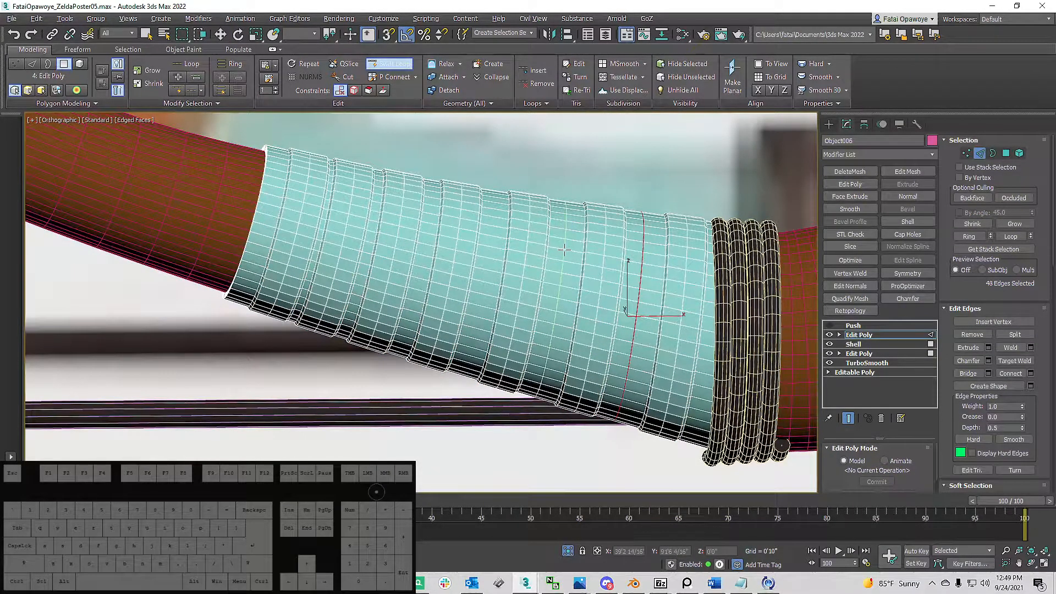
{"action": "left_click", "coordinate": [495, 242]}
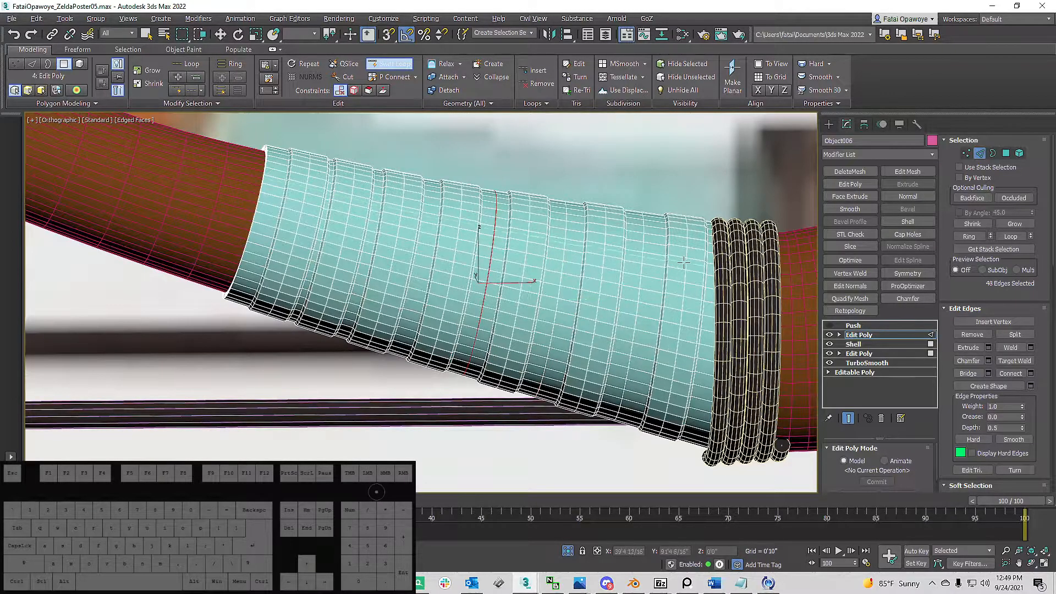
{"action": "left_click", "coordinate": [717, 287]}
{"action": "key", "text": "2"}
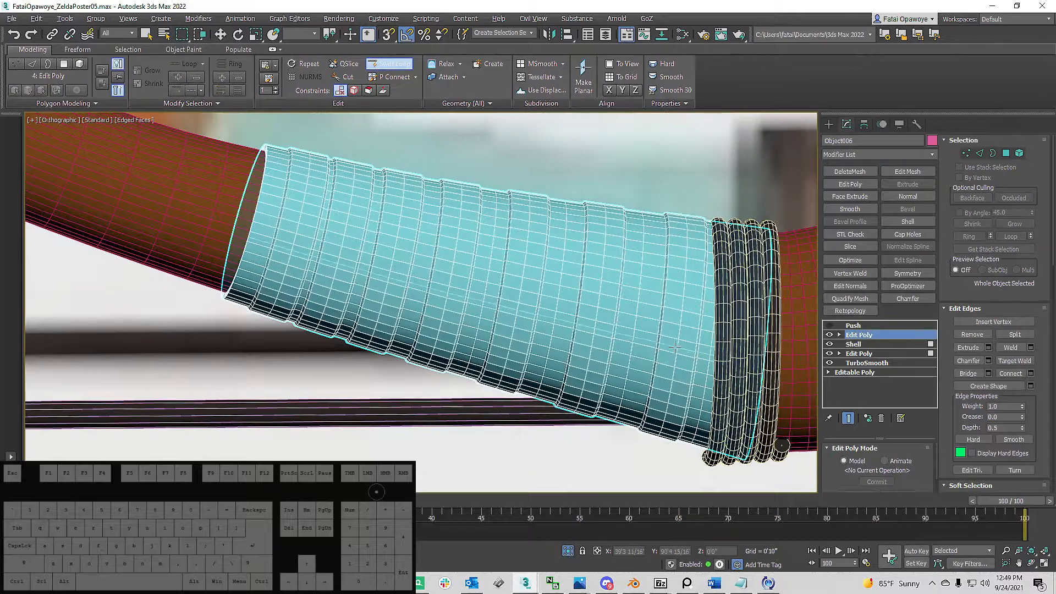
{"action": "key", "text": "w"}
Step: Select the new edge loops in the gaps between raised bands and convert them to a polygon selection
{"action": "left_click", "coordinate": [980, 154]}
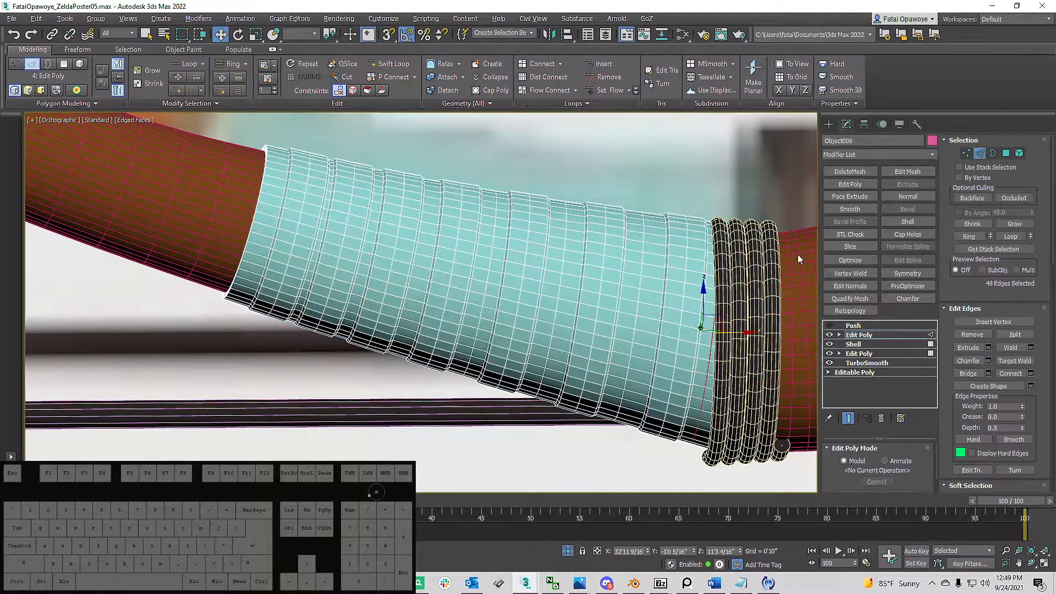
{"action": "left_click", "coordinate": [639, 322], "text": "ctrl"}
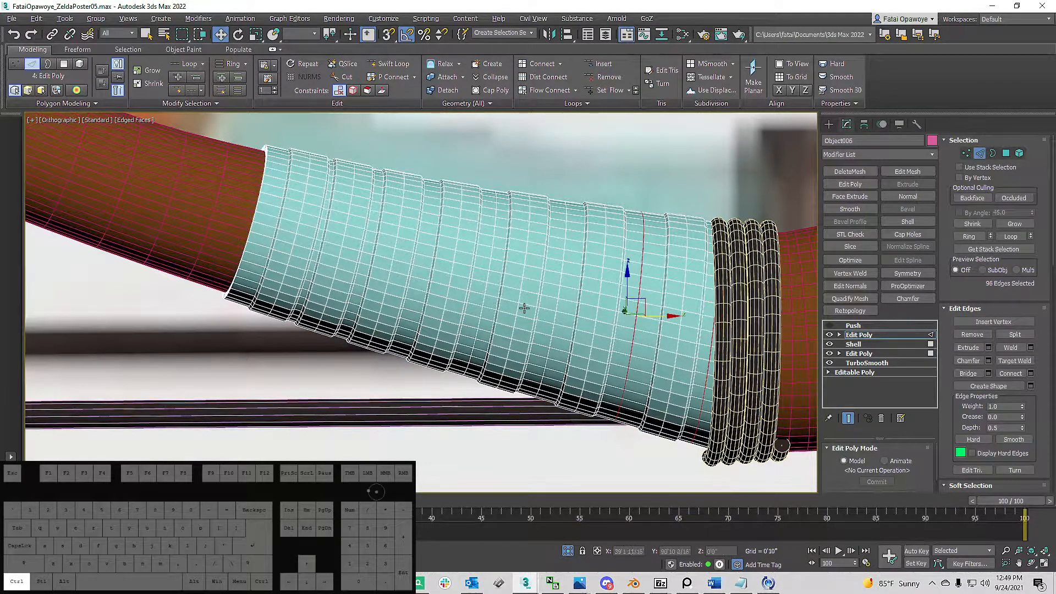
{"action": "left_click", "coordinate": [555, 302], "text": "ctrl"}
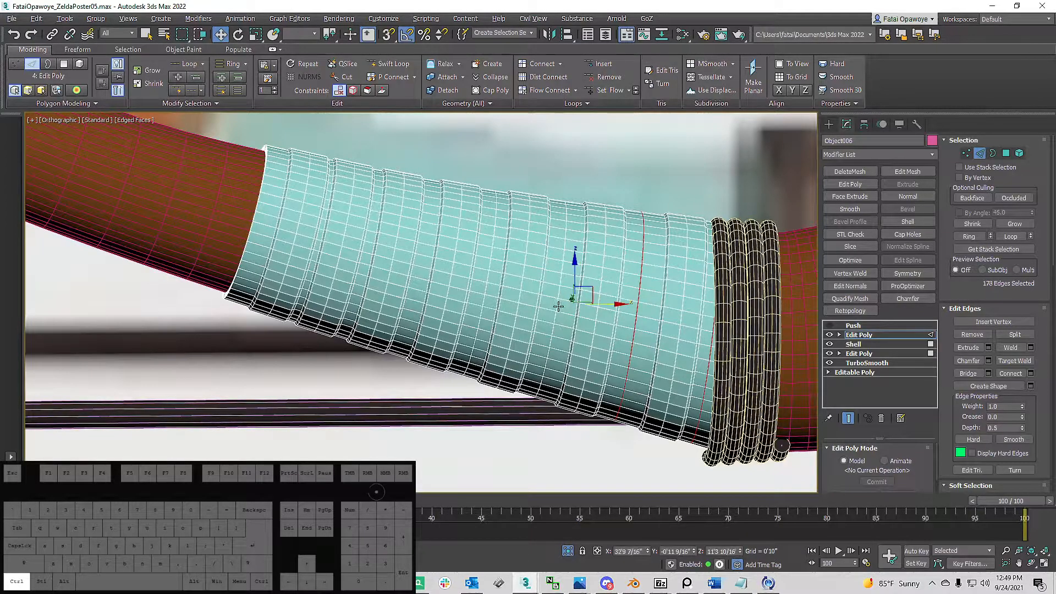
{"action": "left_click", "coordinate": [556, 306], "text": "ctrl"}
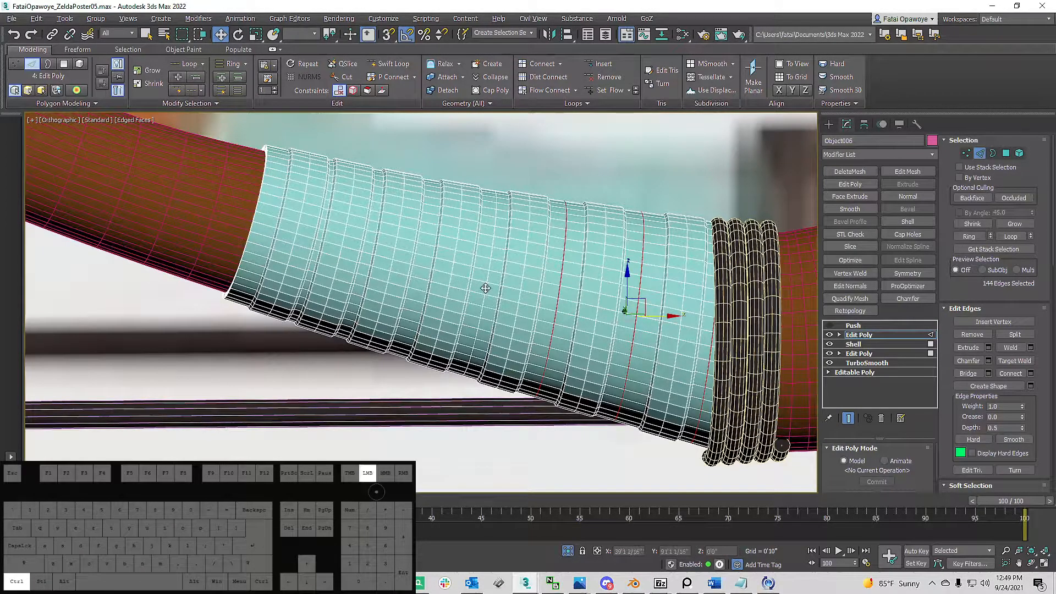
{"action": "left_click", "coordinate": [1007, 154], "text": "ctrl"}
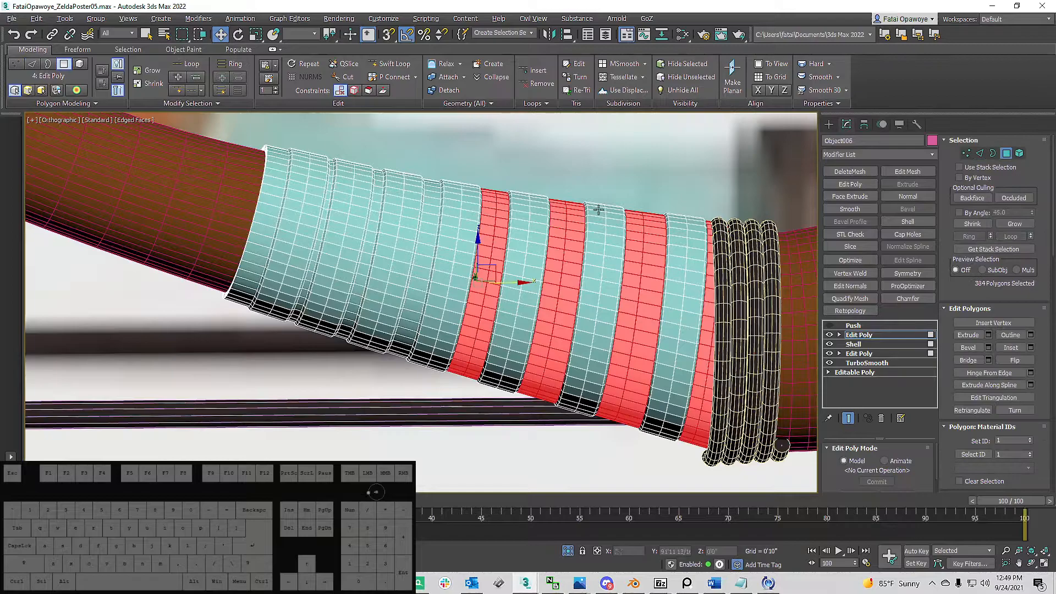
Step: Bevel the selected gap bands slightly along Local Normals, then deselect them and check the layered wraps
{"action": "middle_click_drag", "start_coordinate": [590, 207], "coordinate": [603, 212], "text": "alt"}
{"action": "right_click", "coordinate": [603, 211]}
{"action": "left_click", "coordinate": [507, 249]}
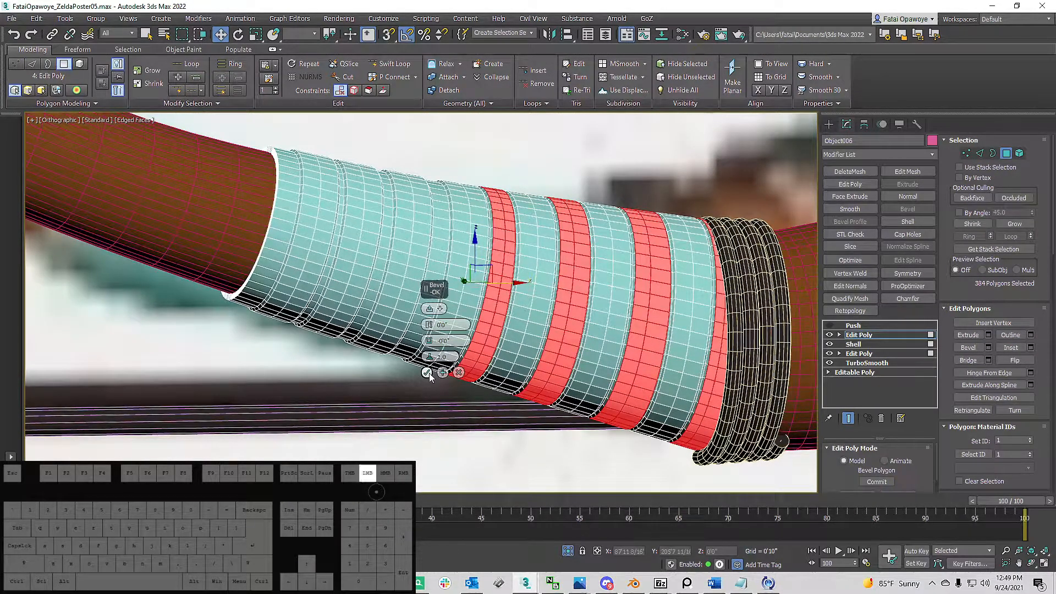
{"action": "left_click", "coordinate": [429, 373]}
{"action": "scroll", "coordinate": [431, 368], "scroll_direction": "down", "scroll_amount": 3}
{"action": "middle_click_drag", "start_coordinate": [467, 352], "coordinate": [491, 319], "text": "alt"}
{"action": "left_click", "coordinate": [505, 413]}
{"action": "middle_click_drag", "start_coordinate": [488, 371], "coordinate": [484, 308]}
Step: Select the whole sleeve element and clear all of its smoothing groups
{"action": "key", "text": "F4"}
{"action": "scroll", "coordinate": [470, 338], "scroll_direction": "down", "scroll_amount": 2}
{"action": "left_click", "coordinate": [1019, 152]}
{"action": "left_click", "coordinate": [507, 356]}
{"action": "middle_click_drag", "start_coordinate": [508, 357], "coordinate": [599, 384], "text": "alt"}
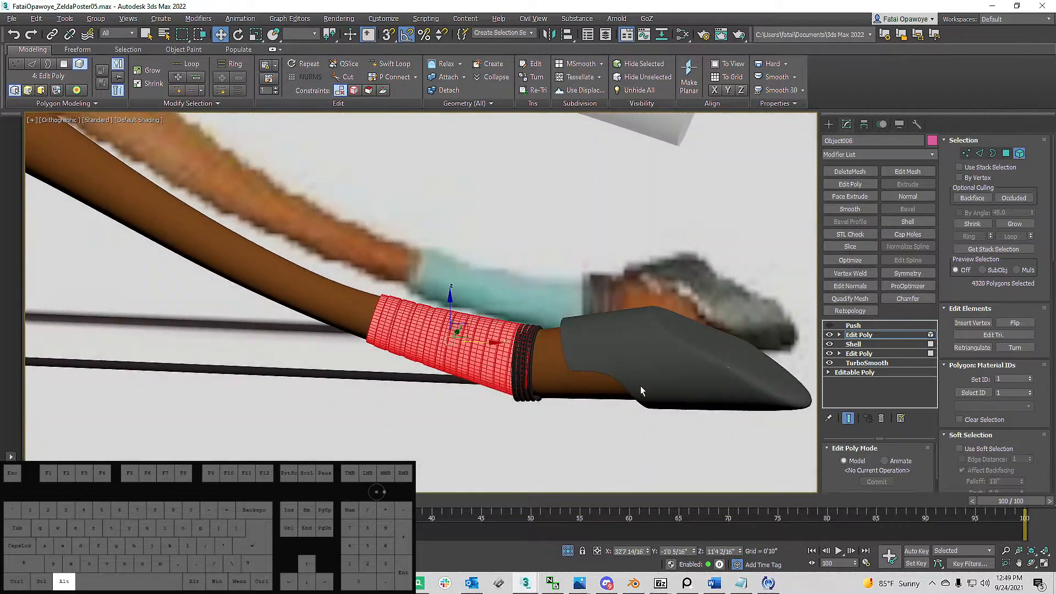
{"action": "scroll", "coordinate": [1020, 412], "scroll_direction": "down", "scroll_amount": 5}
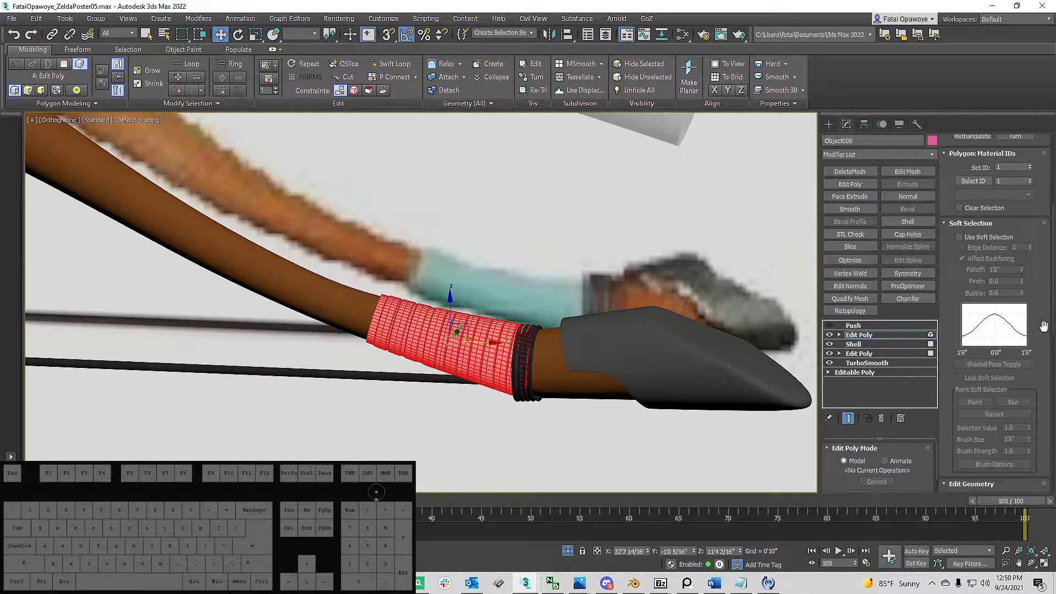
{"action": "scroll", "coordinate": [1028, 286], "scroll_direction": "down", "scroll_amount": 8}
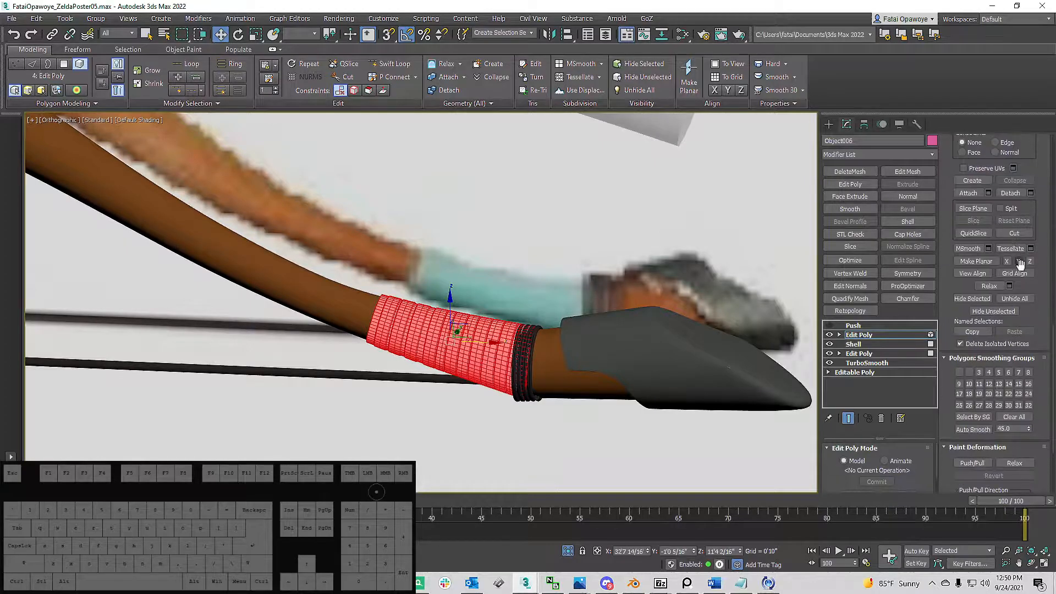
{"action": "left_click", "coordinate": [555, 415]}
{"action": "middle_click_drag", "start_coordinate": [556, 415], "coordinate": [424, 318], "text": "alt"}
{"action": "left_click", "coordinate": [428, 321]}
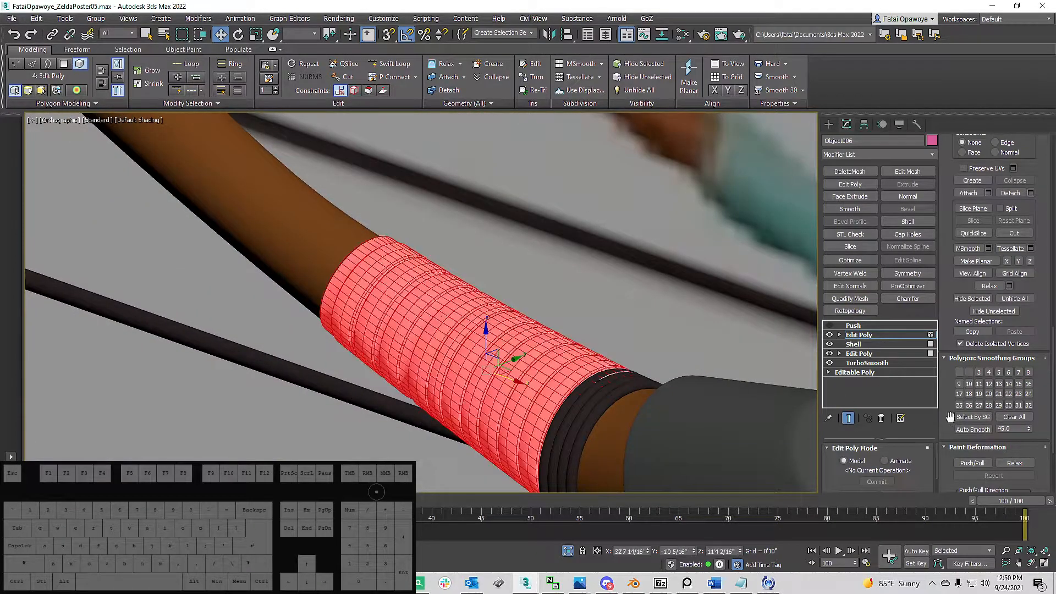
{"action": "left_click", "coordinate": [1008, 417]}
{"action": "left_click", "coordinate": [359, 421]}
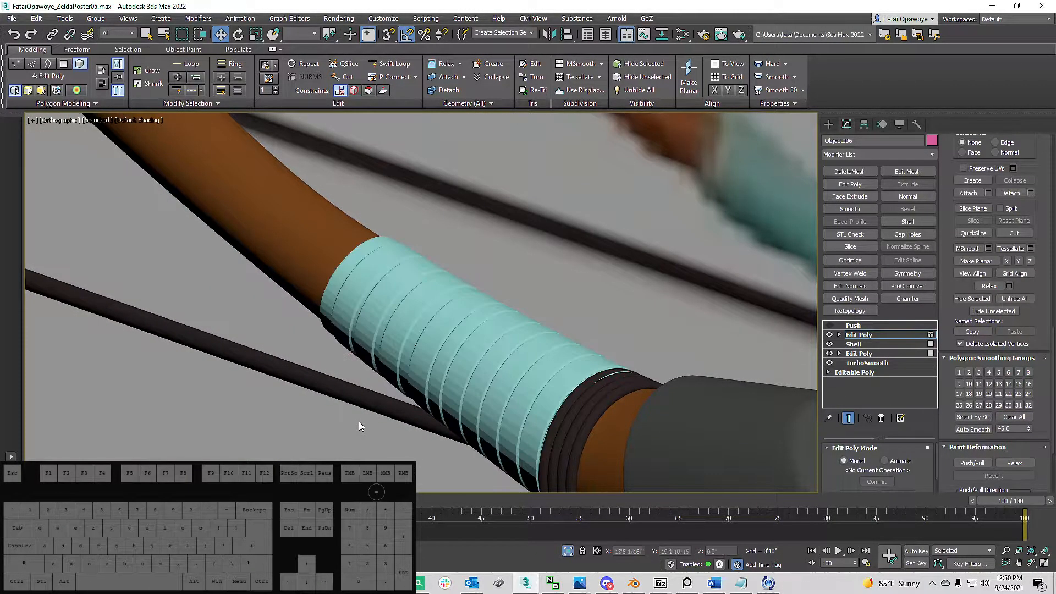
Step: Auto Smooth the sleeve element with a threshold of 30
{"action": "left_click", "coordinate": [458, 353]}
{"action": "left_click", "coordinate": [986, 429]}
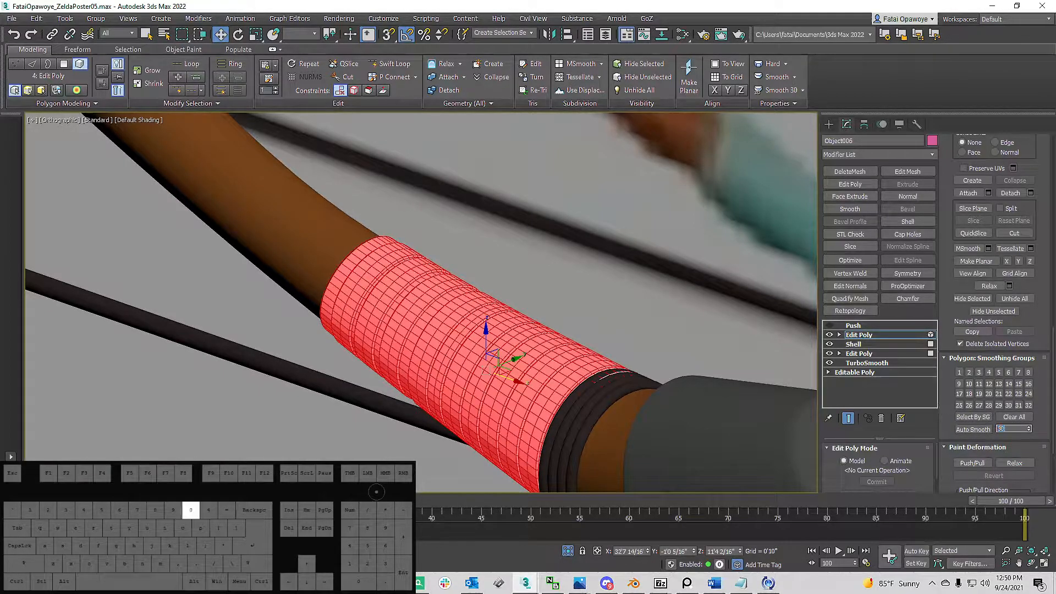
{"action": "left_click", "coordinate": [686, 315]}
{"action": "middle_click_drag", "start_coordinate": [686, 315], "coordinate": [500, 352], "text": "alt"}
{"action": "scroll", "coordinate": [500, 352], "scroll_direction": "down", "scroll_amount": 4}
{"action": "middle_click_drag", "start_coordinate": [500, 352], "coordinate": [448, 293]}
{"action": "scroll", "coordinate": [460, 325], "scroll_direction": "up", "scroll_amount": 3}
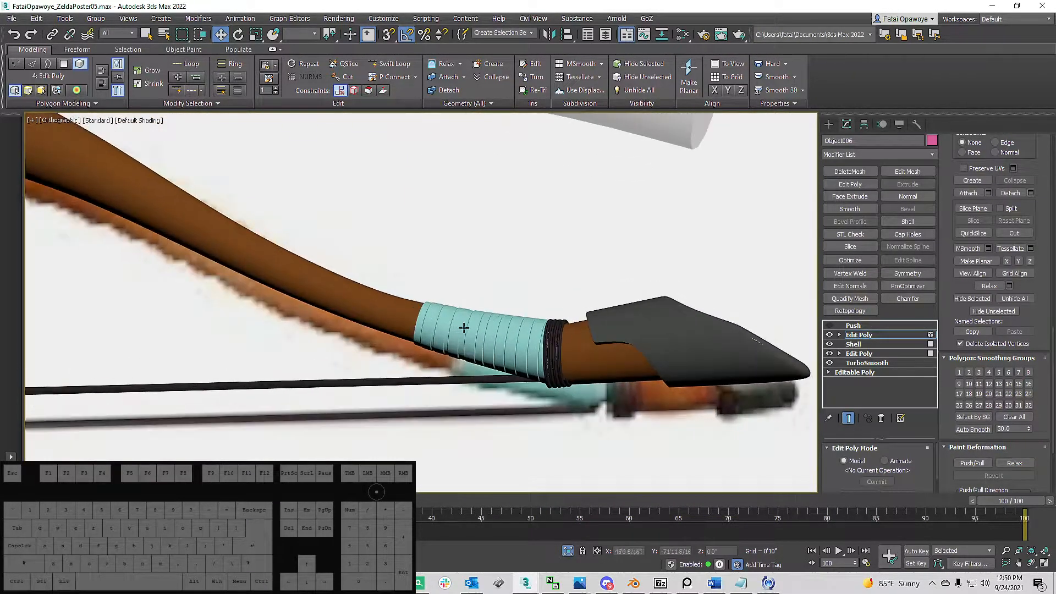
Step: Inspect the sleeve's ribbon wraps against the reference in shaded and wireframe views, and leave element editing
{"action": "left_click", "coordinate": [464, 329]}
{"action": "middle_click_drag", "start_coordinate": [497, 342], "coordinate": [480, 362], "text": "alt"}
{"action": "scroll", "coordinate": [480, 361], "scroll_direction": "up", "scroll_amount": 2}
{"action": "key", "text": "F4"}
{"action": "scroll", "coordinate": [529, 328], "scroll_direction": "down", "scroll_amount": 4}
{"action": "middle_click_drag", "start_coordinate": [533, 326], "coordinate": [663, 300], "text": "alt"}
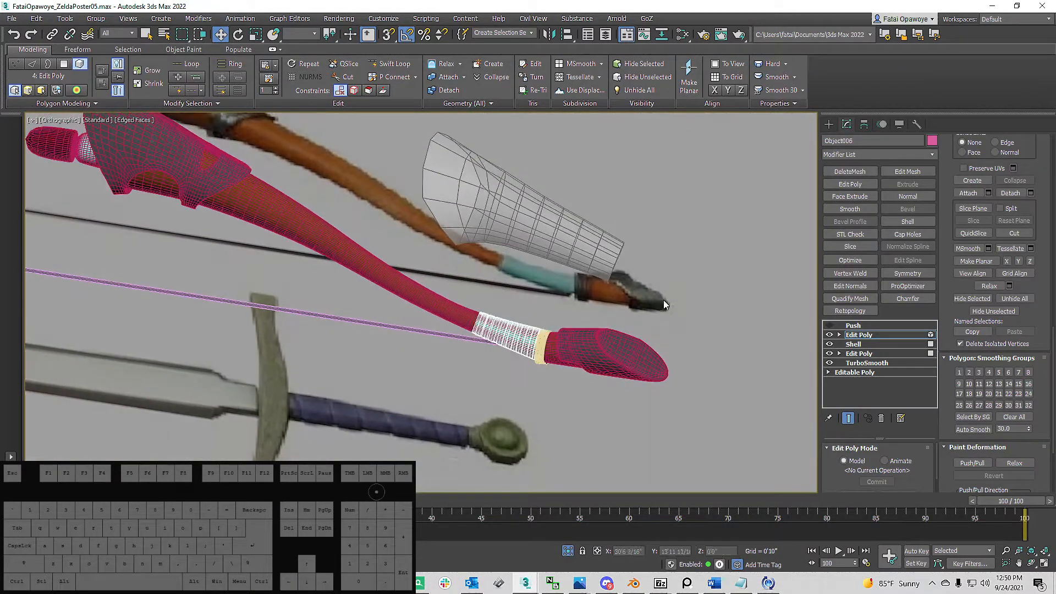
{"action": "left_click", "coordinate": [830, 125]}
Step: Review the shaded bow from grip to tip against the reference image, selecting the limb to examine its shape
{"action": "middle_click_drag", "start_coordinate": [542, 329], "coordinate": [380, 274], "text": "alt"}
{"action": "key", "text": "F4"}
{"action": "scroll", "coordinate": [538, 358], "scroll_direction": "up", "scroll_amount": 4}
{"action": "scroll", "coordinate": [503, 354], "scroll_direction": "down", "scroll_amount": 5}
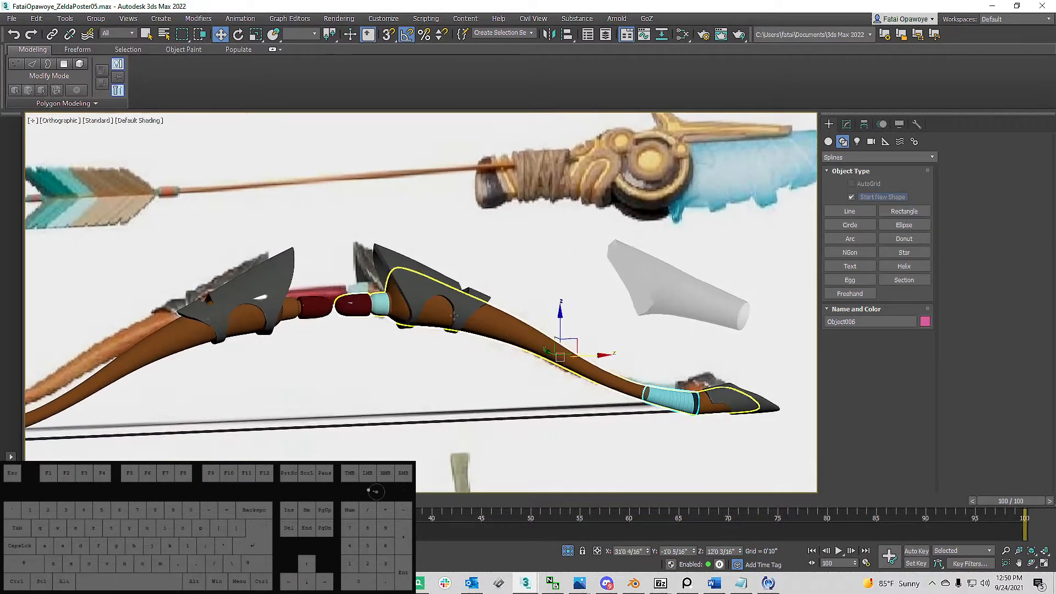
{"action": "scroll", "coordinate": [379, 275], "scroll_direction": "up", "scroll_amount": 5}
{"action": "left_click", "coordinate": [383, 272]}
{"action": "scroll", "coordinate": [490, 283], "scroll_direction": "down", "scroll_amount": 5}
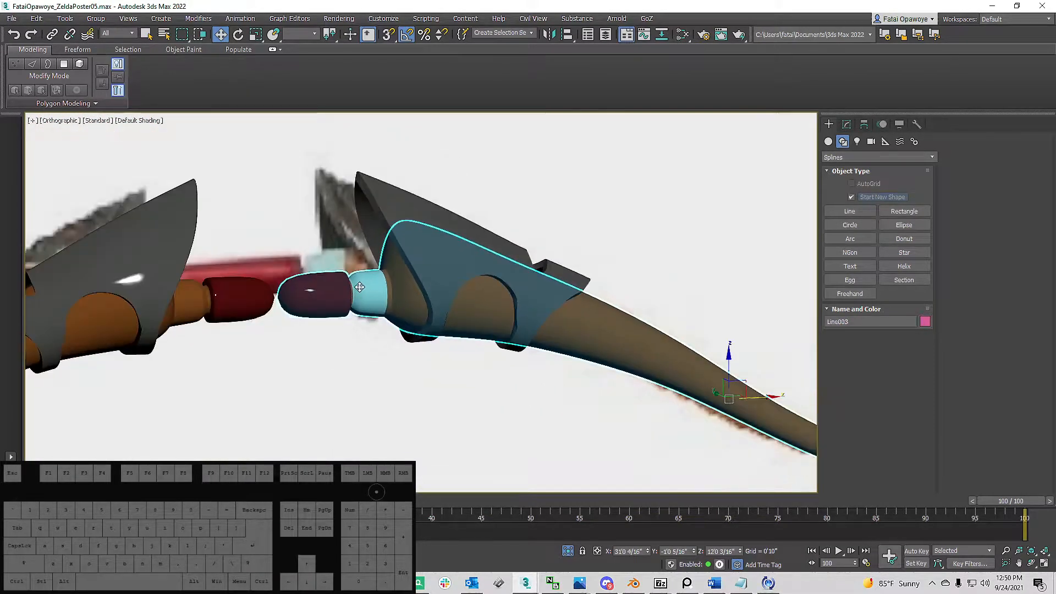
{"action": "scroll", "coordinate": [482, 280], "scroll_direction": "up", "scroll_amount": 5}
{"action": "scroll", "coordinate": [503, 286], "scroll_direction": "down", "scroll_amount": 2}
{"action": "mouse_move", "coordinate": [503, 286]}
{"action": "middle_mouse_down"}
{"action": "mouse_move", "coordinate": [352, 273]}
{"action": "mouse_move", "coordinate": [324, 245]}
{"action": "mouse_move", "coordinate": [494, 281]}
{"action": "mouse_move", "coordinate": [491, 270]}
{"action": "middle_mouse_up"}
{"action": "scroll", "coordinate": [531, 293], "scroll_direction": "down", "scroll_amount": 2}
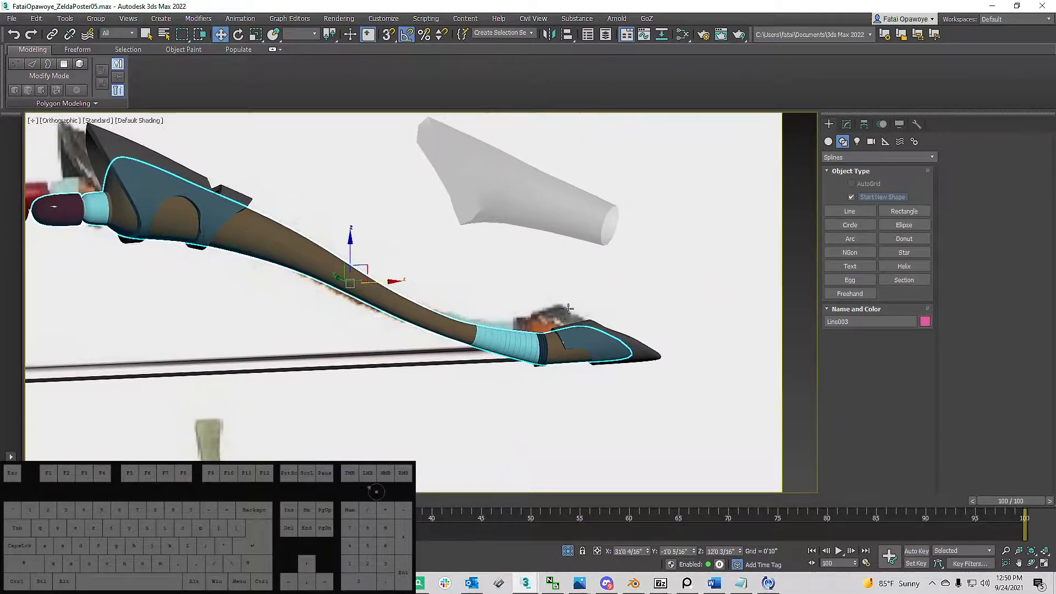
Step: Select the dark tip cap, compare its mesh with Shell and TurboSmooth switched on and off, and leave only TurboSmooth disabled
{"action": "left_click", "coordinate": [591, 339]}
{"action": "key", "text": "F4"}
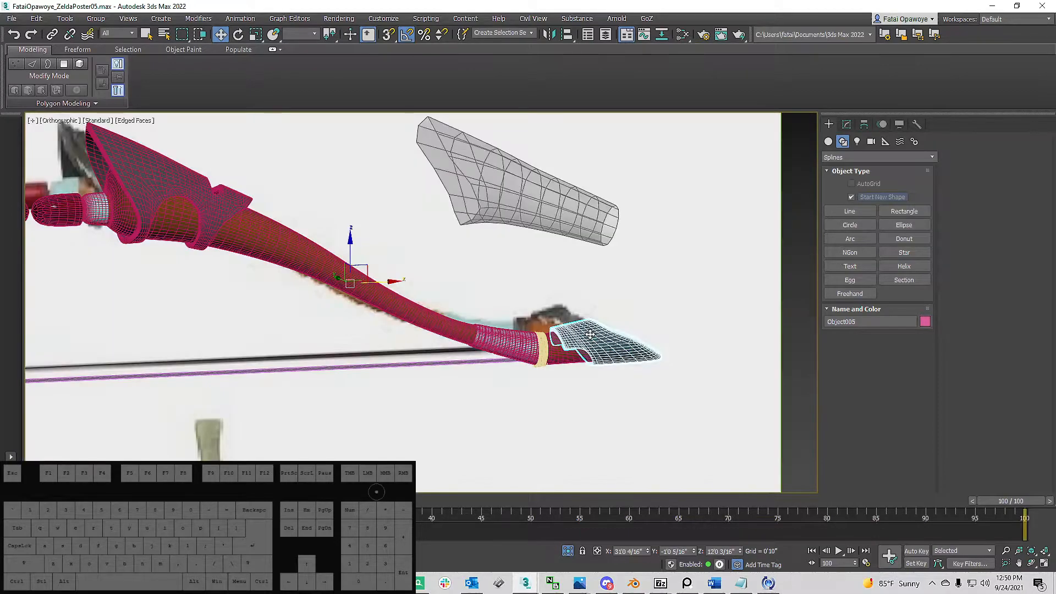
{"action": "scroll", "coordinate": [590, 339], "scroll_direction": "up", "scroll_amount": 4}
{"action": "left_click", "coordinate": [847, 123]}
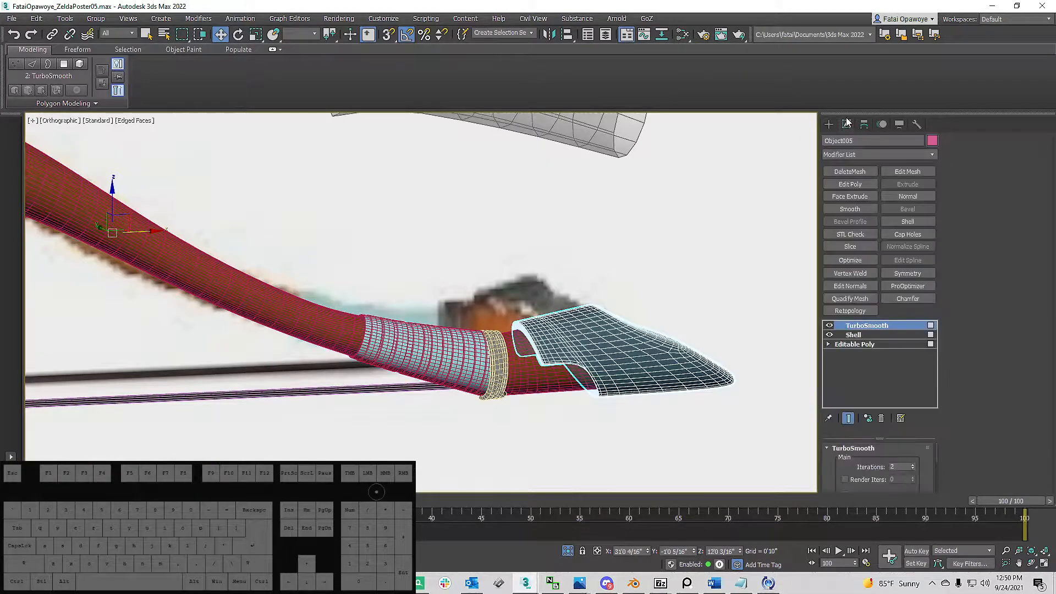
{"action": "left_click", "coordinate": [830, 325]}
{"action": "middle_click_drag", "start_coordinate": [663, 337], "coordinate": [583, 331], "text": "alt"}
{"action": "left_click", "coordinate": [830, 335]}
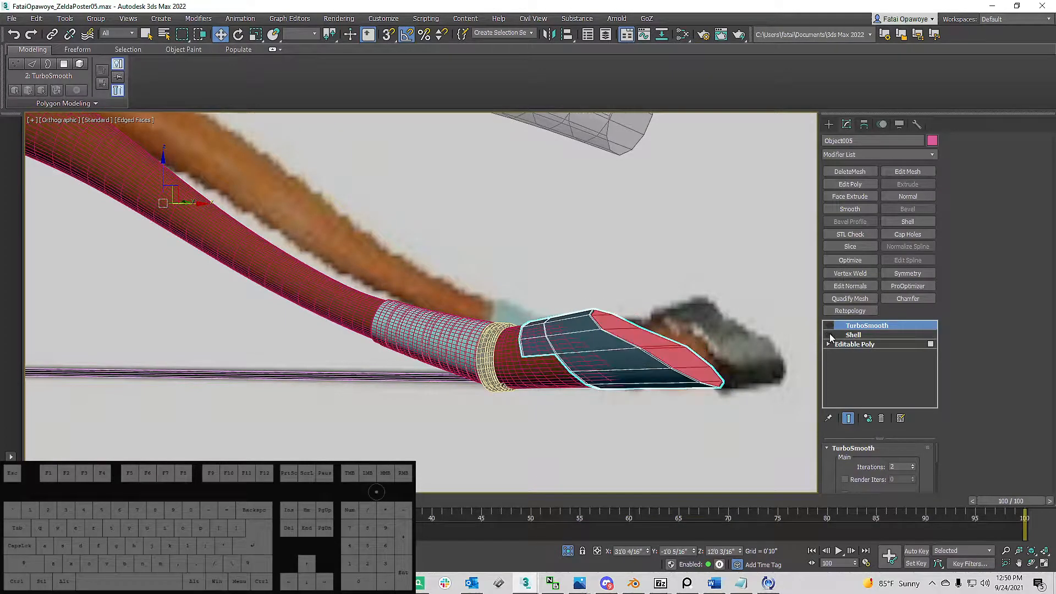
{"action": "left_click", "coordinate": [829, 335]}
{"action": "left_click", "coordinate": [830, 335]}
{"action": "left_click", "coordinate": [829, 335]}
{"action": "left_click", "coordinate": [829, 325]}
{"action": "left_click", "coordinate": [829, 326]}
Step: Add an Edit Poly modifier directly above the Shell on the tip cap
{"action": "left_click", "coordinate": [857, 335]}
{"action": "middle_click_drag", "start_coordinate": [550, 325], "coordinate": [509, 323], "text": "alt"}
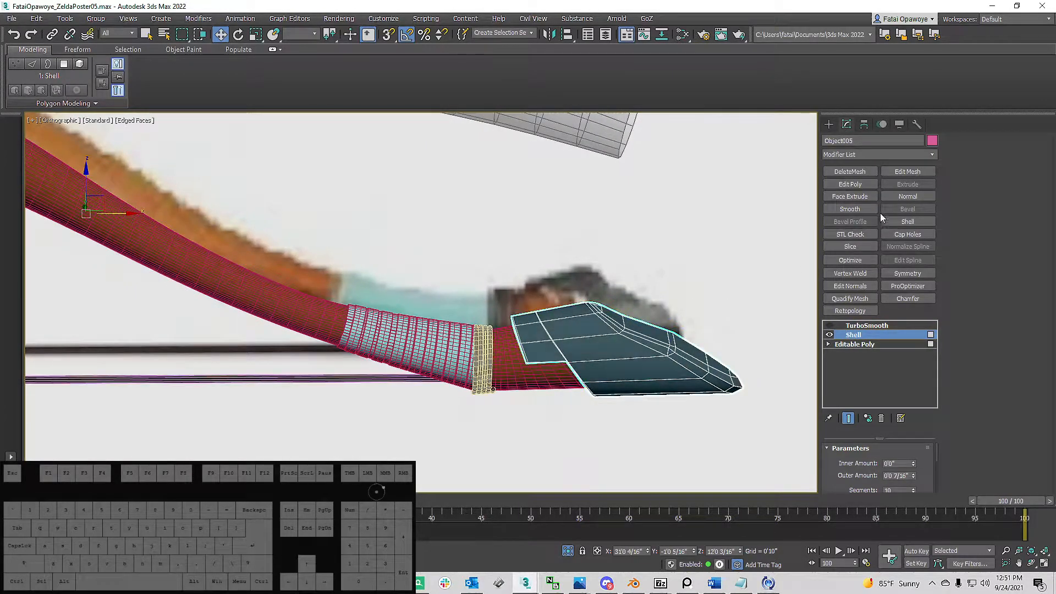
{"action": "left_click", "coordinate": [859, 184]}
Step: Insert supporting edge loops across the tip cap beside its notch corner with Swift Loop
{"action": "middle_click_drag", "start_coordinate": [691, 299], "coordinate": [618, 337], "text": "alt"}
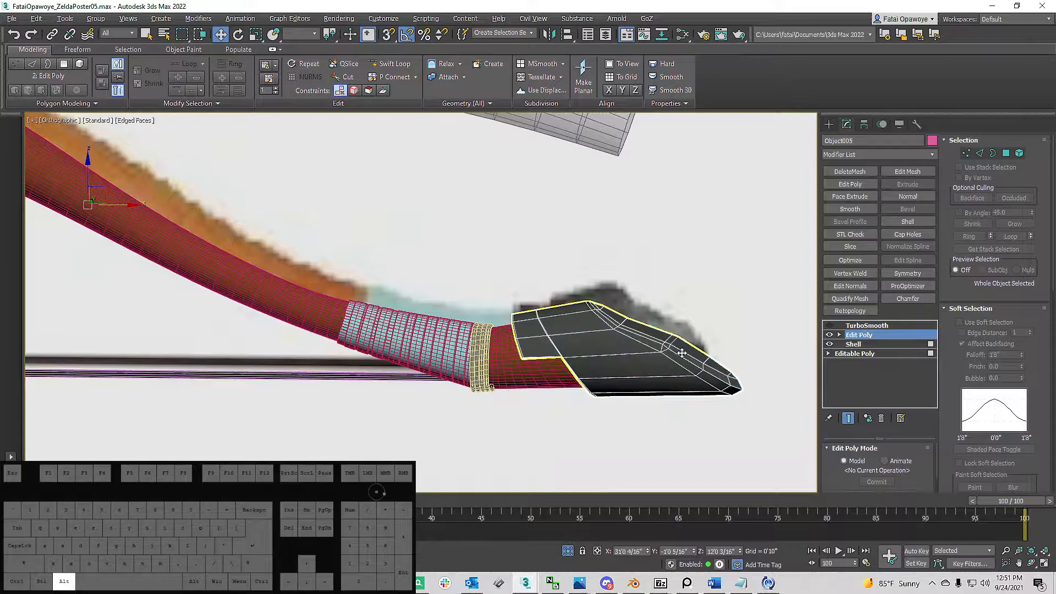
{"action": "key", "text": "alt+1"}
{"action": "key", "text": "2"}
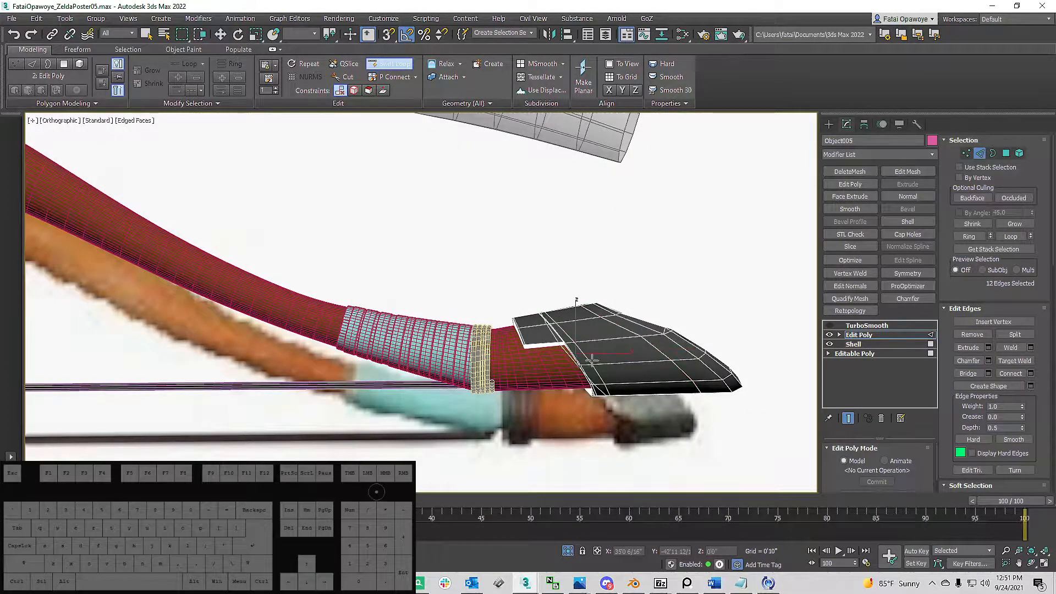
{"action": "key", "text": "w"}
{"action": "scroll", "coordinate": [551, 340], "scroll_direction": "up", "scroll_amount": 4}
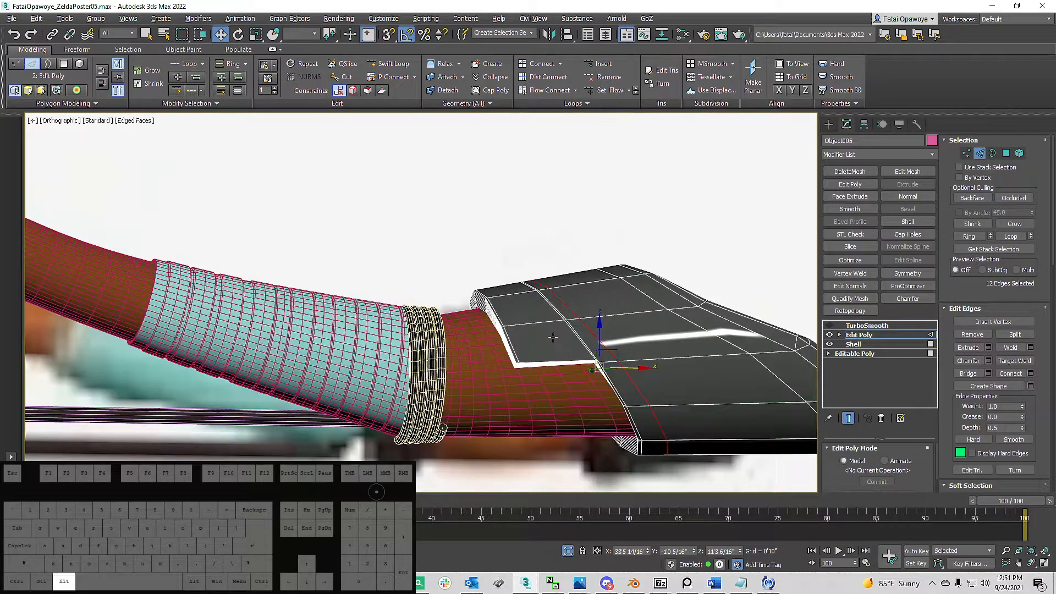
{"action": "key", "text": "alt+shift+w"}
{"action": "left_click", "coordinate": [595, 347]}
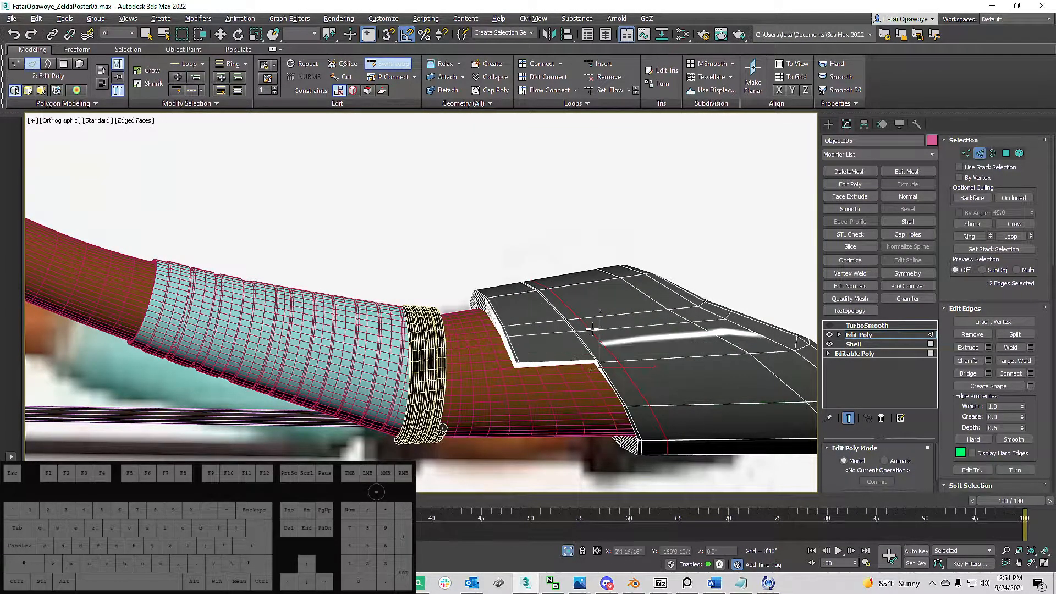
{"action": "scroll", "coordinate": [592, 328], "scroll_direction": "down", "scroll_amount": 6}
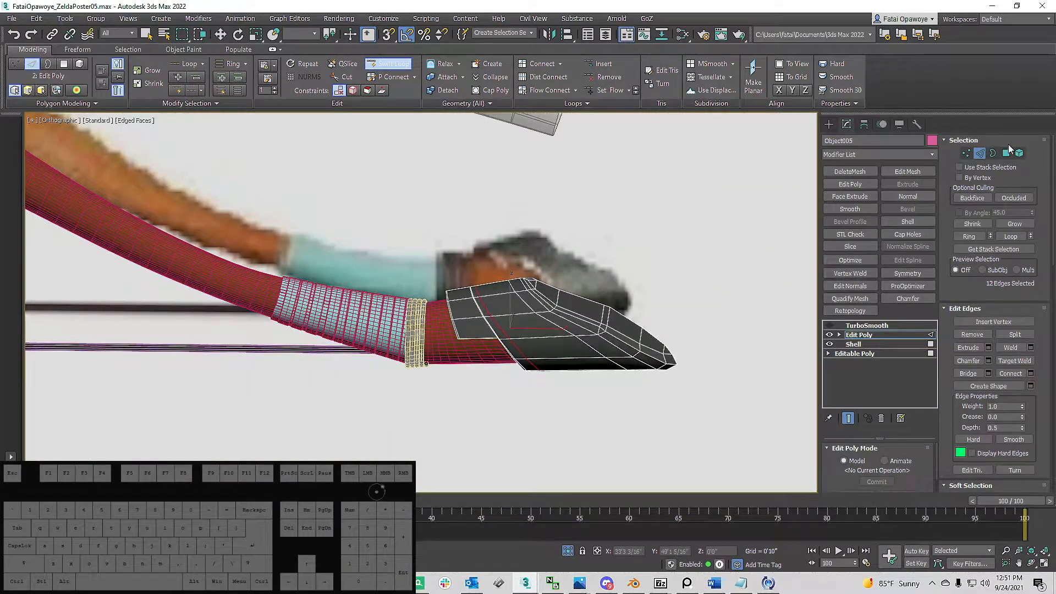
Step: Select the wide band of polygons running around the tip cap behind the notch
{"action": "left_click", "coordinate": [1006, 154]}
{"action": "key", "text": "w"}
{"action": "left_click", "coordinate": [522, 330]}
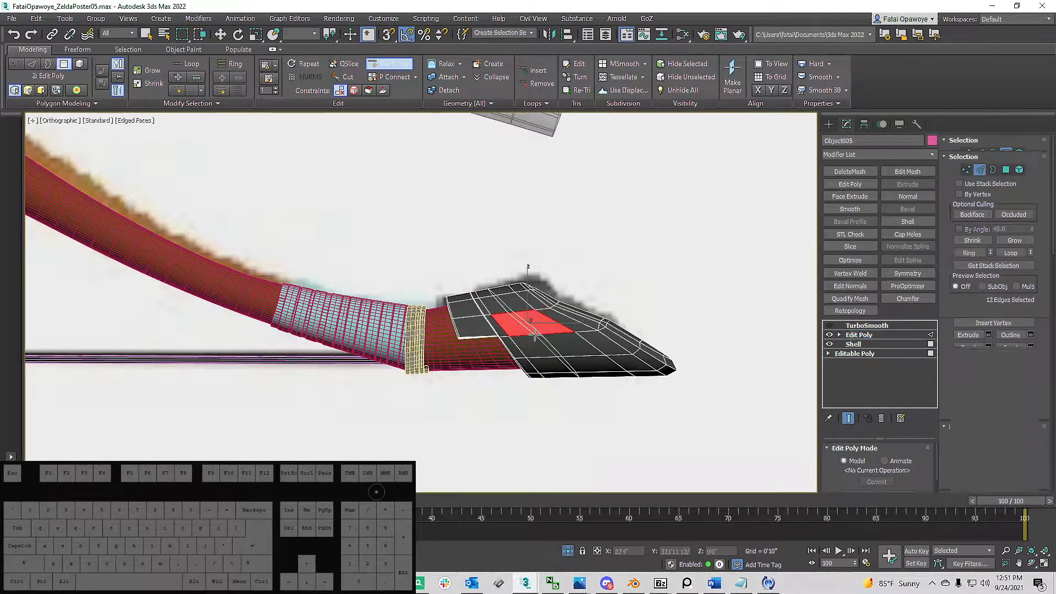
{"action": "key", "text": "2"}
{"action": "left_click", "coordinate": [1006, 153], "text": "ctrl"}
{"action": "middle_click_drag", "start_coordinate": [742, 231], "coordinate": [473, 326], "text": "alt"}
Step: Bevel the selected band of the tip cap along local normals
{"action": "right_click", "coordinate": [498, 325]}
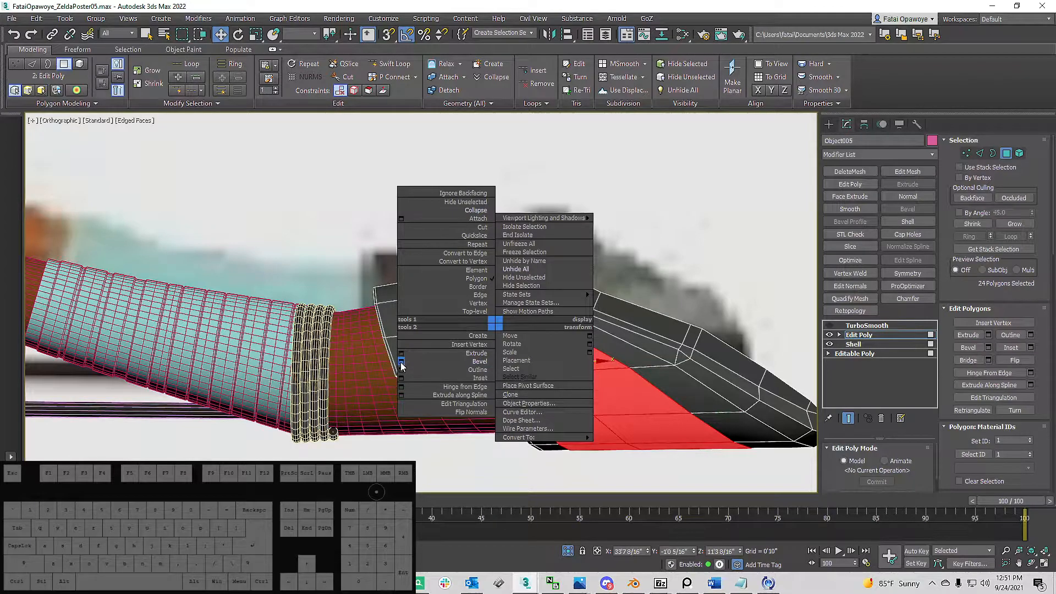
{"action": "left_click", "coordinate": [401, 362]}
{"action": "left_click_drag", "start_coordinate": [432, 328], "coordinate": [433, 324]}
{"action": "left_click", "coordinate": [434, 308]}
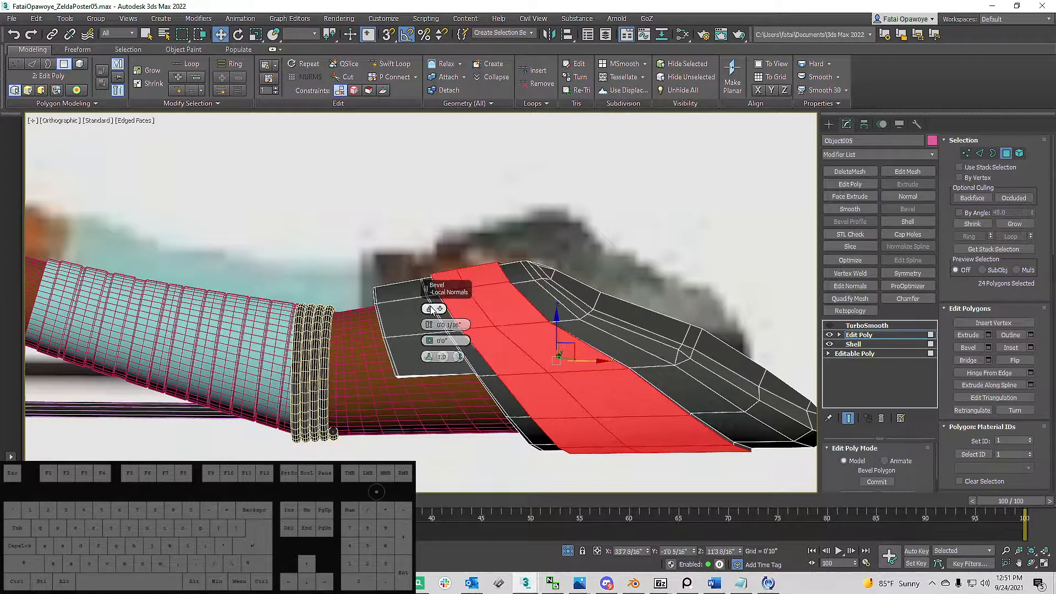
{"action": "left_click_drag", "start_coordinate": [430, 326], "coordinate": [432, 334]}
{"action": "middle_click_drag", "start_coordinate": [431, 333], "coordinate": [463, 343], "text": "alt"}
{"action": "left_click", "coordinate": [427, 373]}
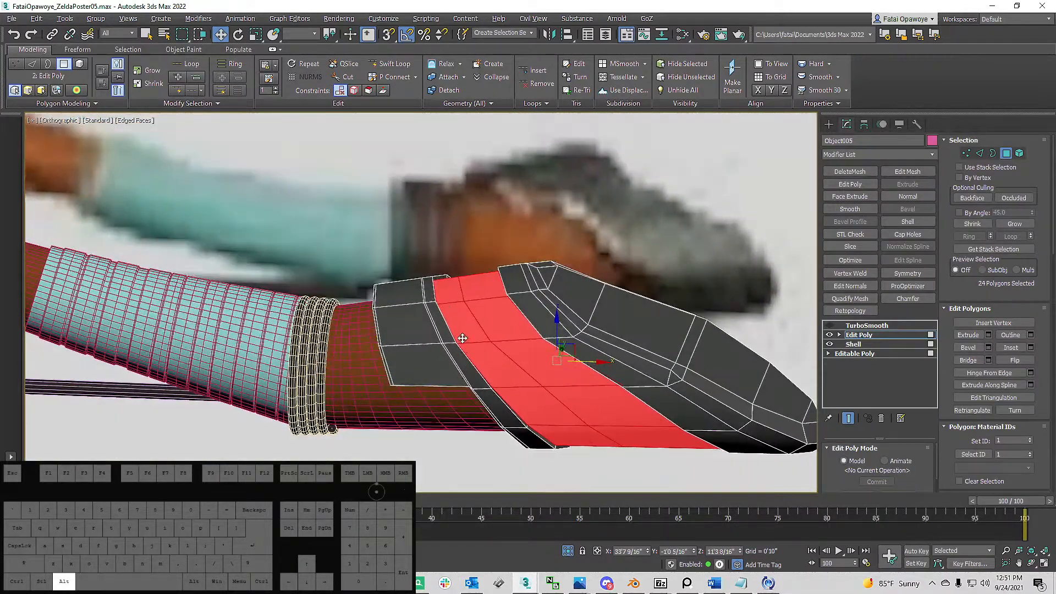
Step: Inset the beveled band's polygons by 0'0 1/16"
{"action": "right_click", "coordinate": [485, 314]}
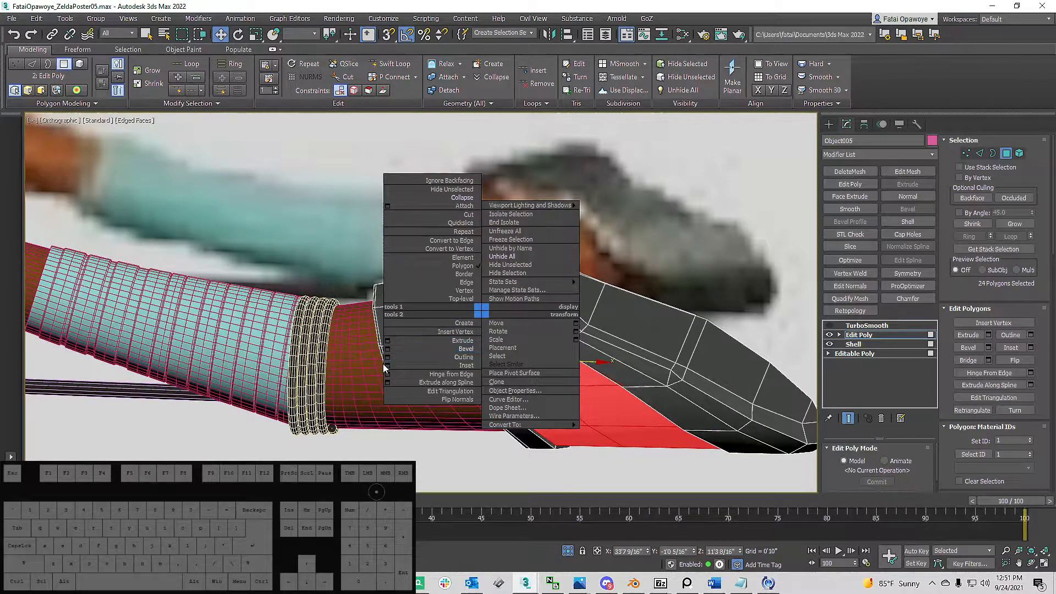
{"action": "left_click", "coordinate": [388, 366]}
{"action": "middle_click_drag", "start_coordinate": [387, 366], "coordinate": [429, 332], "text": "alt"}
{"action": "left_click_drag", "start_coordinate": [430, 326], "coordinate": [434, 319]}
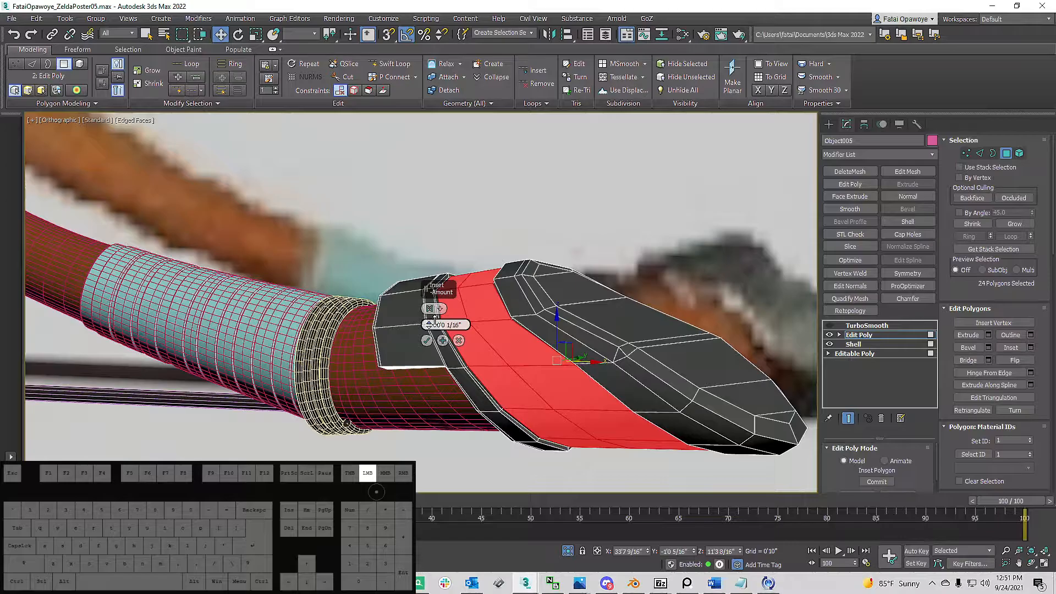
{"action": "mouse_move", "coordinate": [435, 320]}
{"action": "middle_mouse_down", "text": "alt"}
{"action": "mouse_move", "coordinate": [428, 341]}
{"action": "mouse_move", "coordinate": [491, 305]}
{"action": "mouse_move", "coordinate": [447, 281]}
{"action": "mouse_move", "coordinate": [577, 370]}
{"action": "mouse_move", "coordinate": [440, 288]}
{"action": "mouse_move", "coordinate": [565, 334]}
{"action": "middle_mouse_up", "text": "alt"}
{"action": "left_click", "coordinate": [427, 341]}
Step: Re-enable TurboSmooth on the tip cap, clear the polygon selection, leave editing and compare the shaded bow with the reference
{"action": "left_click", "coordinate": [830, 325]}
{"action": "left_click", "coordinate": [561, 361]}
{"action": "key", "text": "F4"}
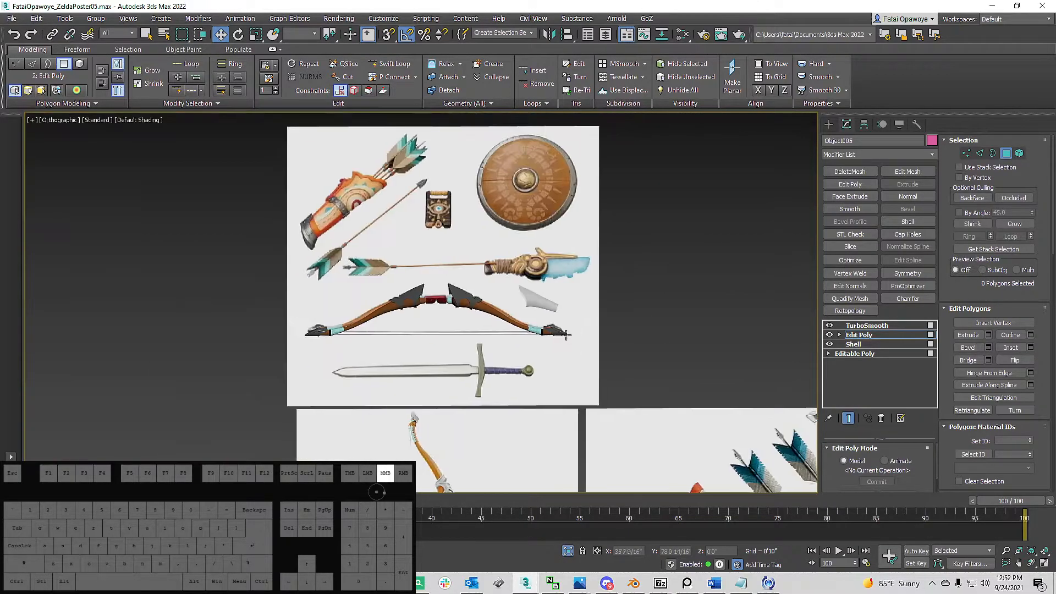
{"action": "scroll", "coordinate": [412, 310], "scroll_direction": "up", "scroll_amount": 4}
{"action": "middle_click_drag", "start_coordinate": [412, 311], "coordinate": [435, 315], "text": "alt"}
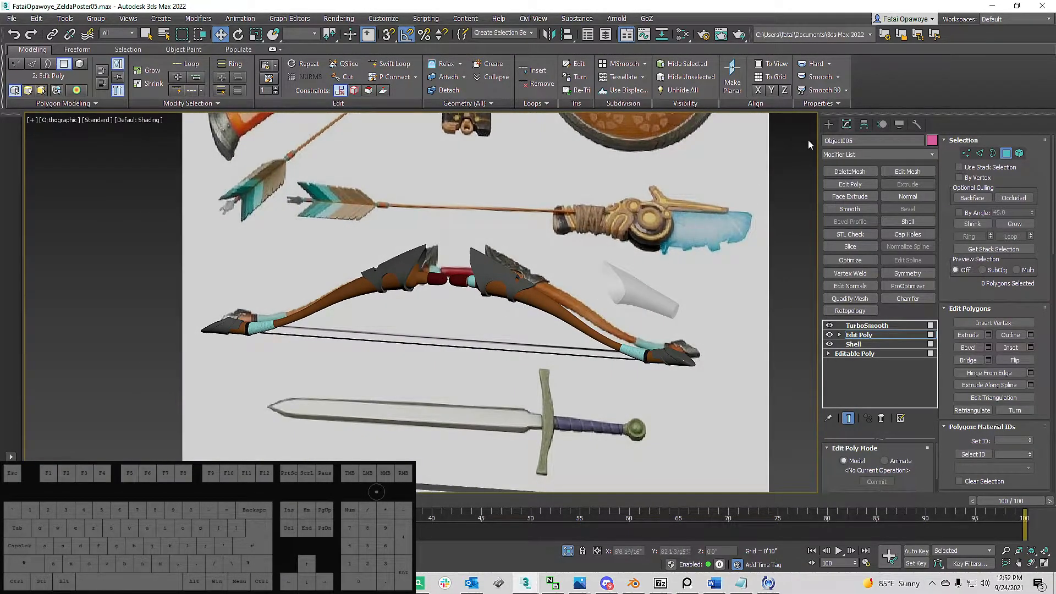
{"action": "left_click", "coordinate": [829, 124]}
{"action": "scroll", "coordinate": [599, 320], "scroll_direction": "up", "scroll_amount": 1}
{"action": "middle_click_drag", "start_coordinate": [599, 320], "coordinate": [652, 345], "text": "alt"}
{"action": "scroll", "coordinate": [655, 345], "scroll_direction": "down", "scroll_amount": 4}
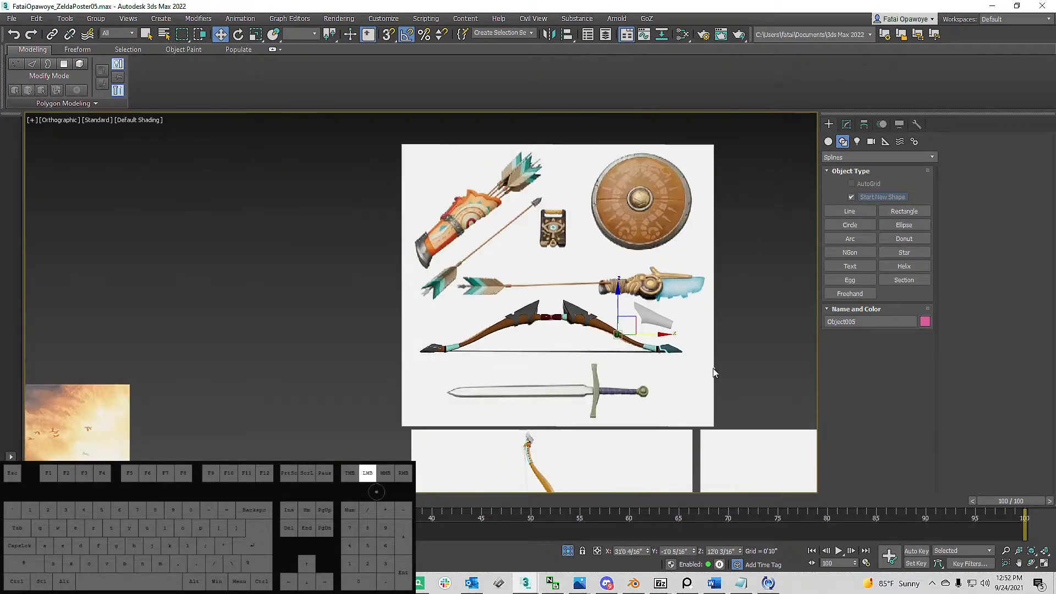
Step: Select all parts of the bow, isolate them from the reference images and inspect the shaded model
{"action": "left_click_drag", "start_coordinate": [408, 301], "coordinate": [408, 301]}
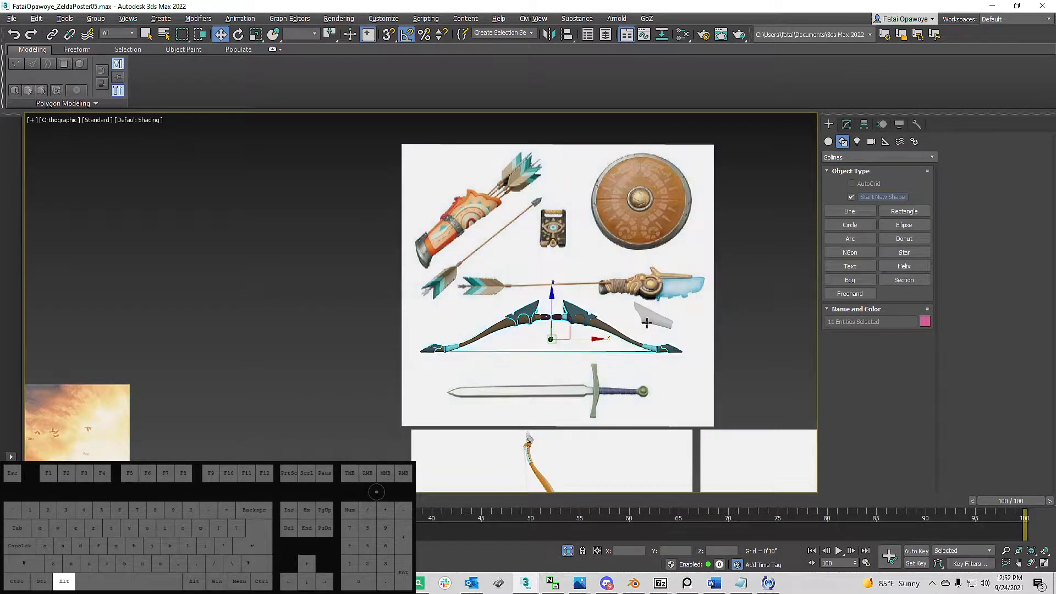
{"action": "key", "text": "alt+q"}
{"action": "middle_click_drag", "start_coordinate": [583, 311], "coordinate": [602, 294], "text": "alt"}
{"action": "left_click", "coordinate": [613, 282]}
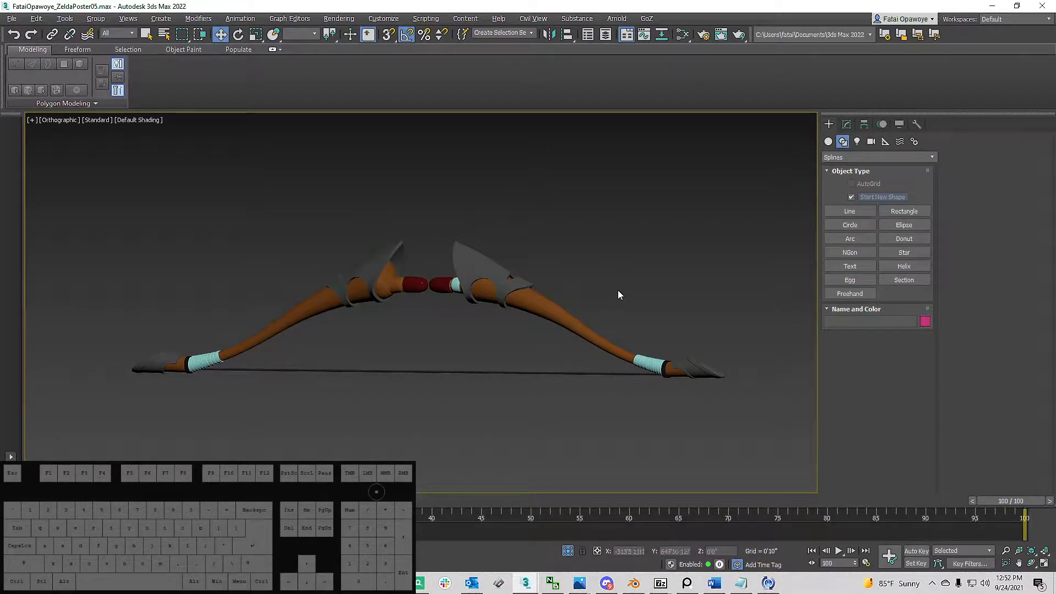
{"action": "middle_click_drag", "start_coordinate": [568, 292], "coordinate": [566, 299], "text": "alt"}
{"action": "scroll", "coordinate": [388, 298], "scroll_direction": "up", "scroll_amount": 5}
{"action": "scroll", "coordinate": [388, 299], "scroll_direction": "down", "scroll_amount": 5}
{"action": "middle_click_drag", "start_coordinate": [473, 281], "coordinate": [473, 294]}
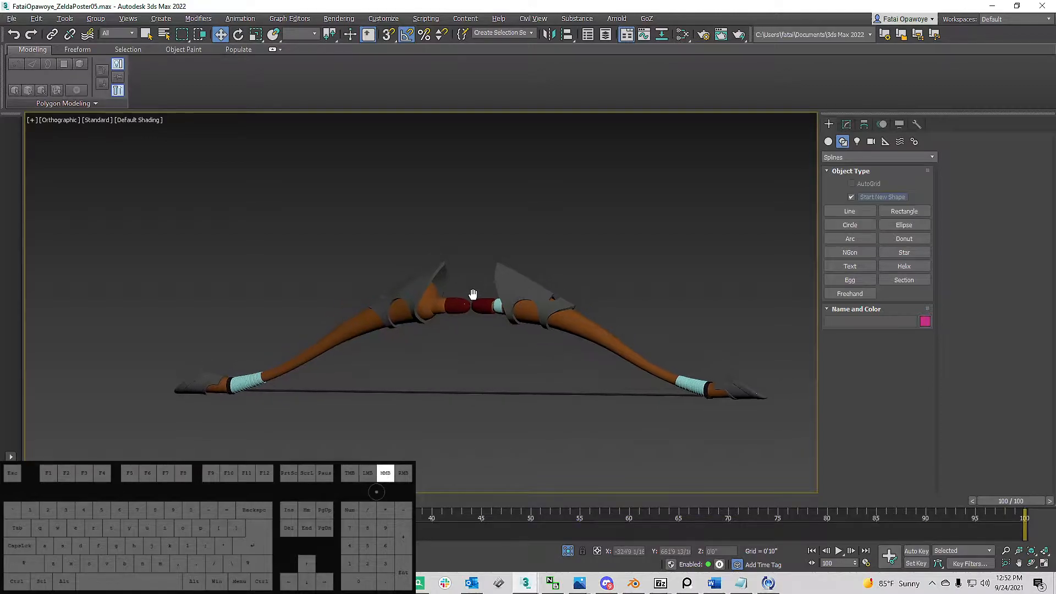
Step: Select the bow's right limb and open its Editable Poly level beneath TurboSmooth to examine the red grip's tapered end
{"action": "scroll", "coordinate": [473, 294], "scroll_direction": "up", "scroll_amount": 5}
{"action": "left_click", "coordinate": [471, 306]}
{"action": "scroll", "coordinate": [440, 318], "scroll_direction": "up", "scroll_amount": 3}
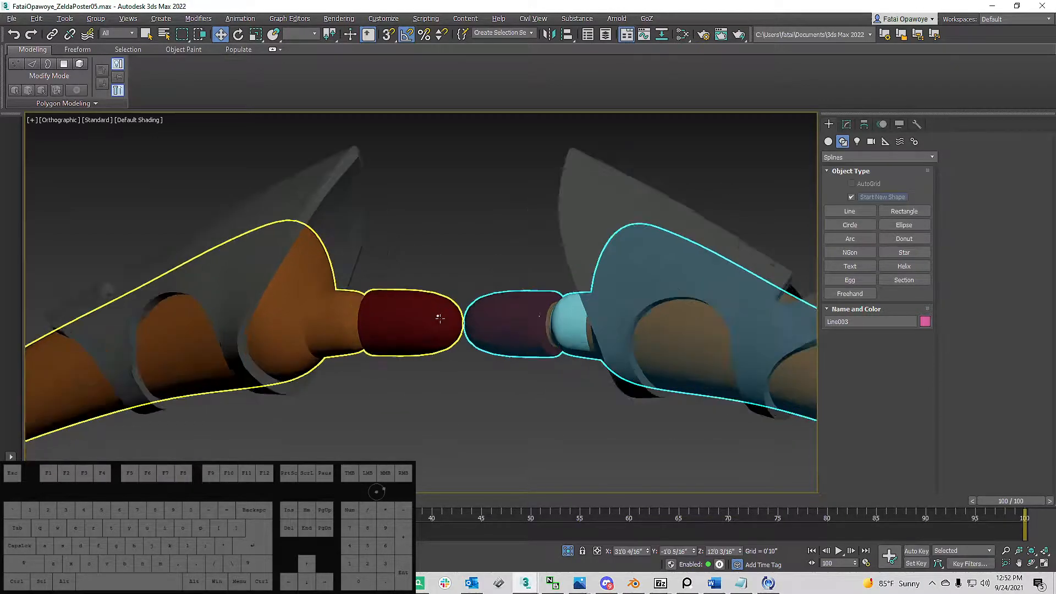
{"action": "scroll", "coordinate": [440, 318], "scroll_direction": "up", "scroll_amount": 4}
{"action": "scroll", "coordinate": [492, 302], "scroll_direction": "down", "scroll_amount": 6}
{"action": "scroll", "coordinate": [523, 311], "scroll_direction": "up", "scroll_amount": 3}
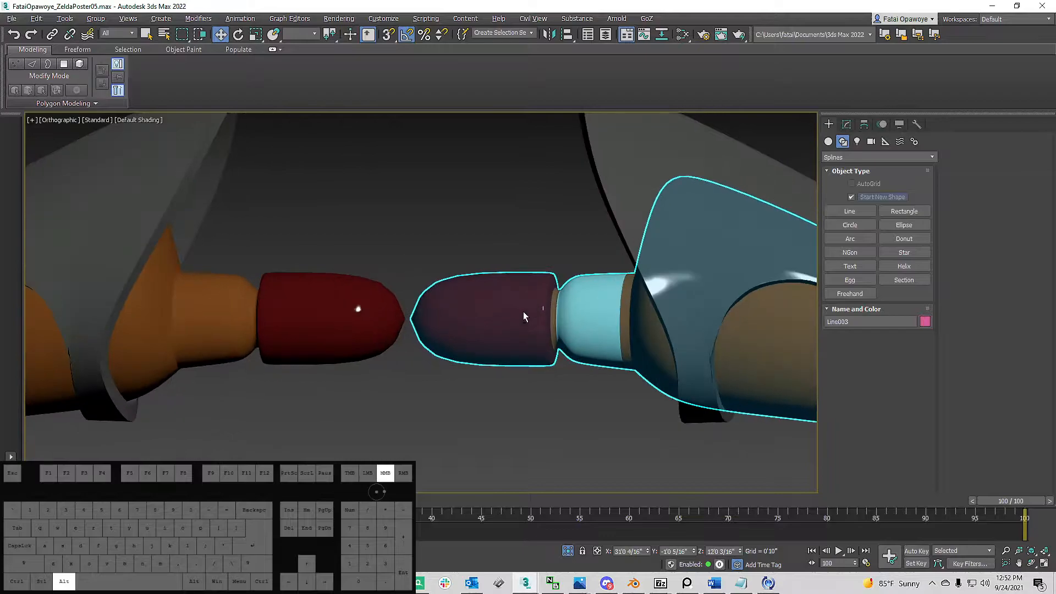
{"action": "left_click", "coordinate": [847, 124]}
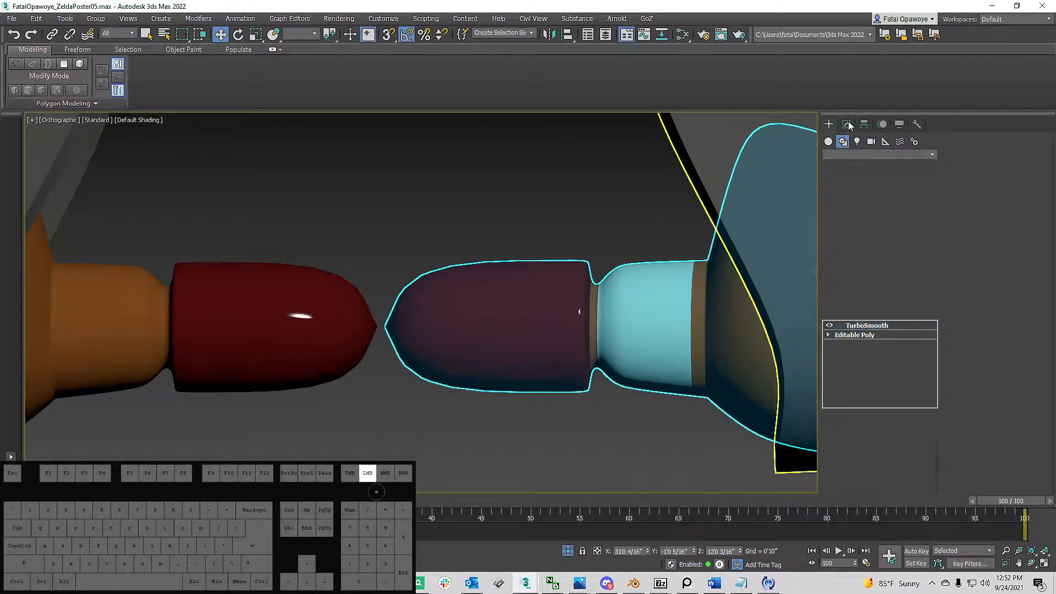
{"action": "left_click", "coordinate": [846, 334]}
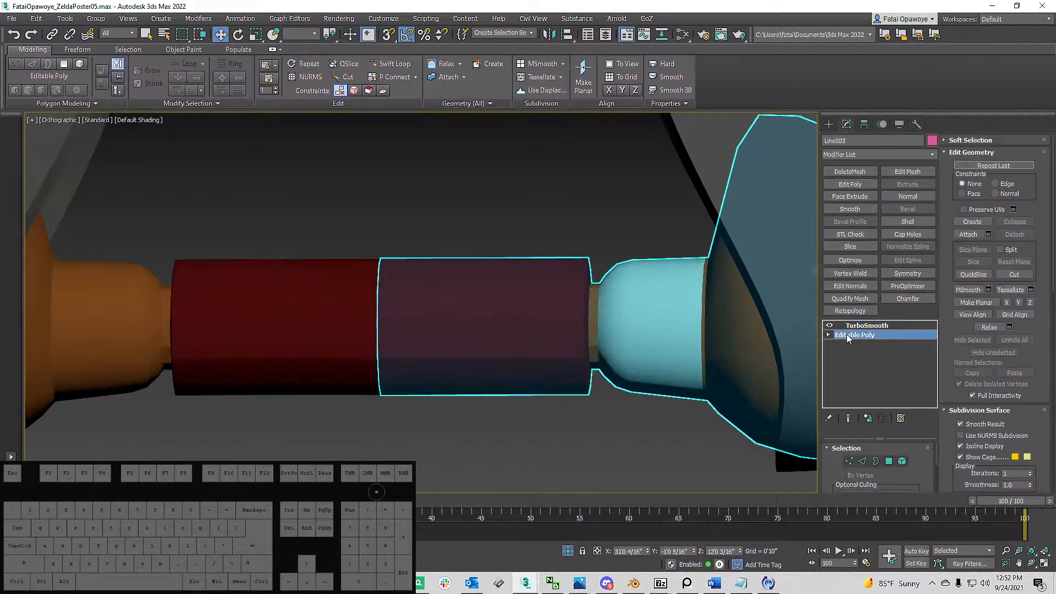
Step: Add a supporting edge loop close to the red grip's inner end with Swift Loop, using the edged-faces view
{"action": "middle_click_drag", "start_coordinate": [430, 328], "coordinate": [461, 332]}
{"action": "key", "text": "F3"}
{"action": "key", "text": "F3"}
{"action": "key", "text": "F3"}
{"action": "key", "text": "F3"}
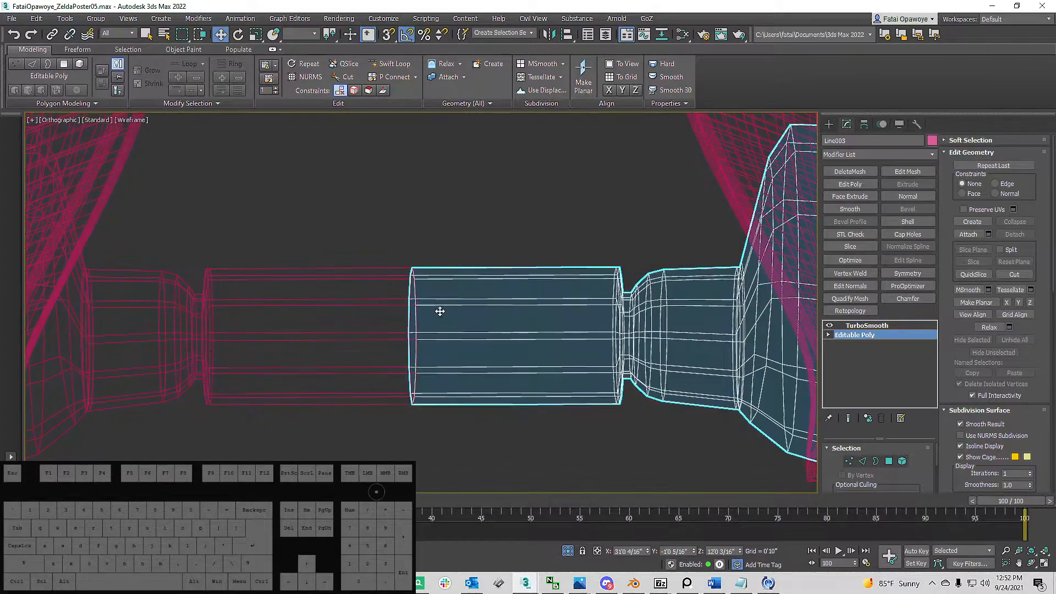
{"action": "key", "text": "F4"}
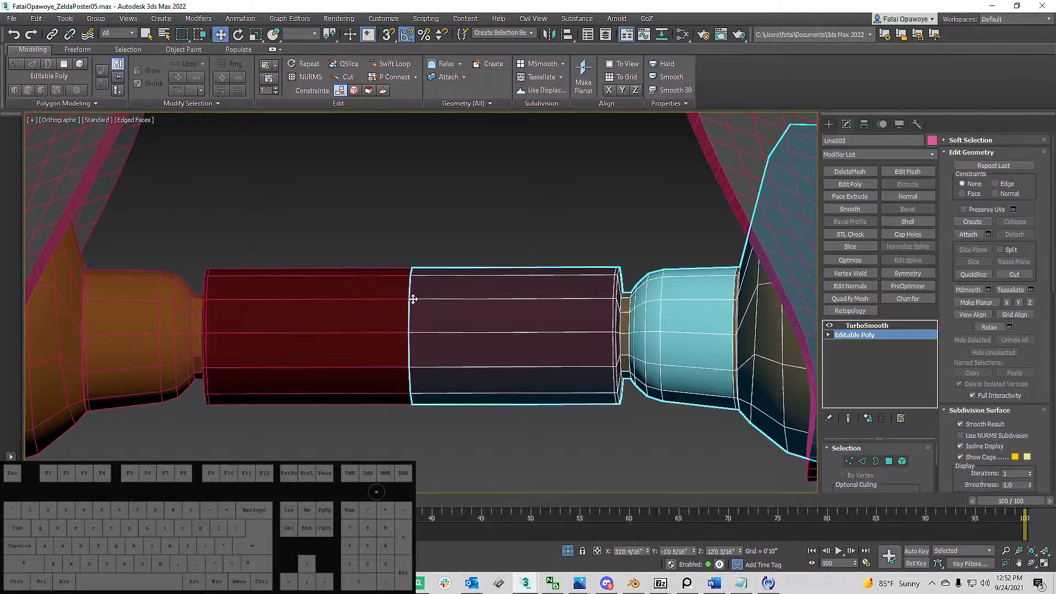
{"action": "scroll", "coordinate": [413, 299], "scroll_direction": "up", "scroll_amount": 4}
{"action": "key", "text": "alt+1"}
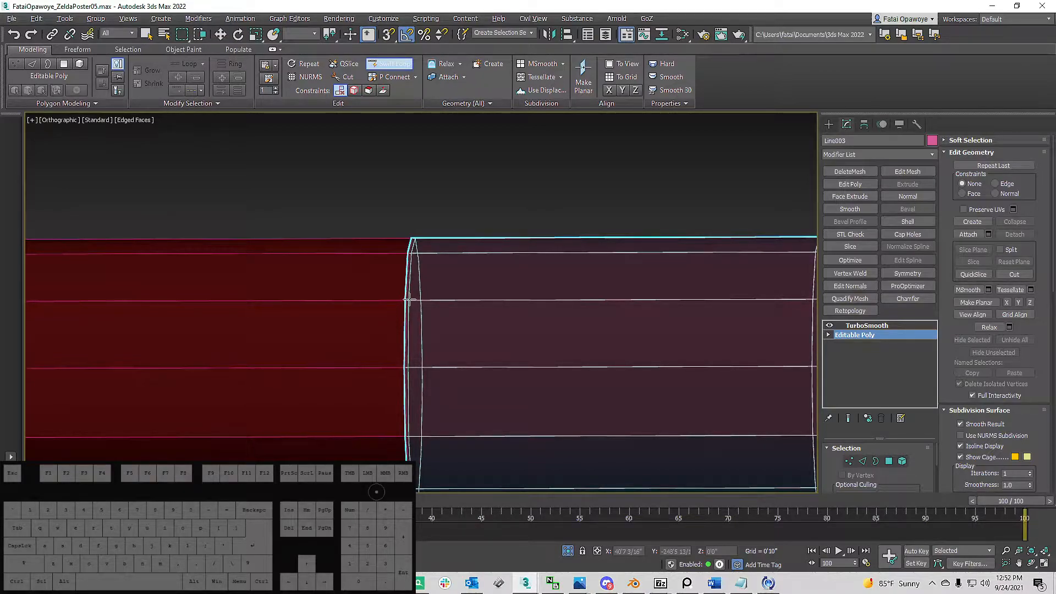
Step: Compare the grip's inner end with TurboSmooth on and off, and leave the modifier disabled
{"action": "left_click", "coordinate": [861, 330]}
{"action": "middle_click_drag", "start_coordinate": [467, 267], "coordinate": [455, 252], "text": "alt"}
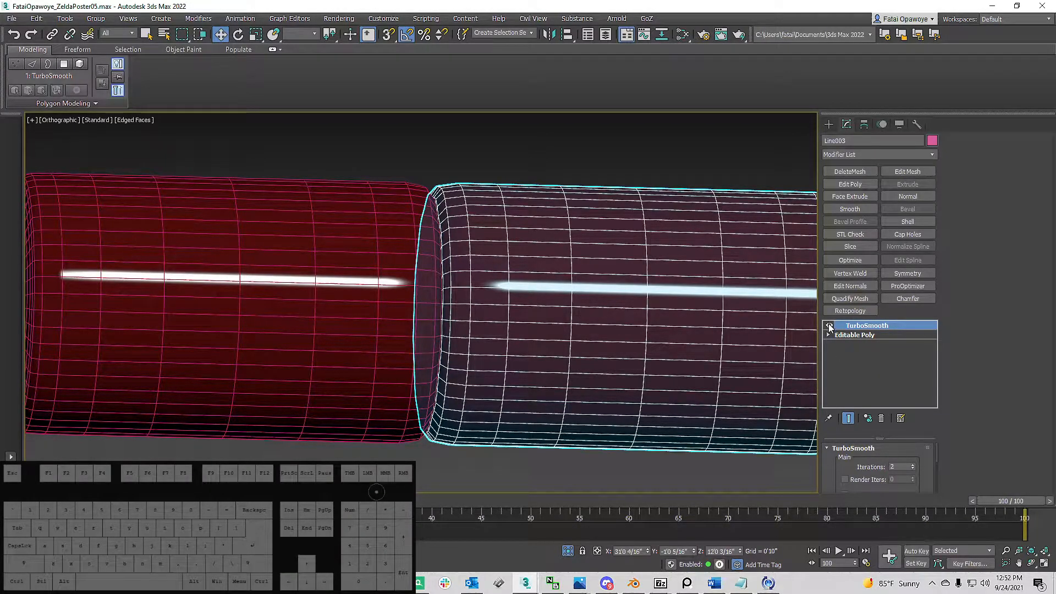
{"action": "left_click", "coordinate": [830, 326]}
{"action": "left_click", "coordinate": [829, 326]}
{"action": "left_click", "coordinate": [829, 326]}
Step: Select the end-cap polygon of the limb where the two red grip halves meet
{"action": "left_click", "coordinate": [853, 335]}
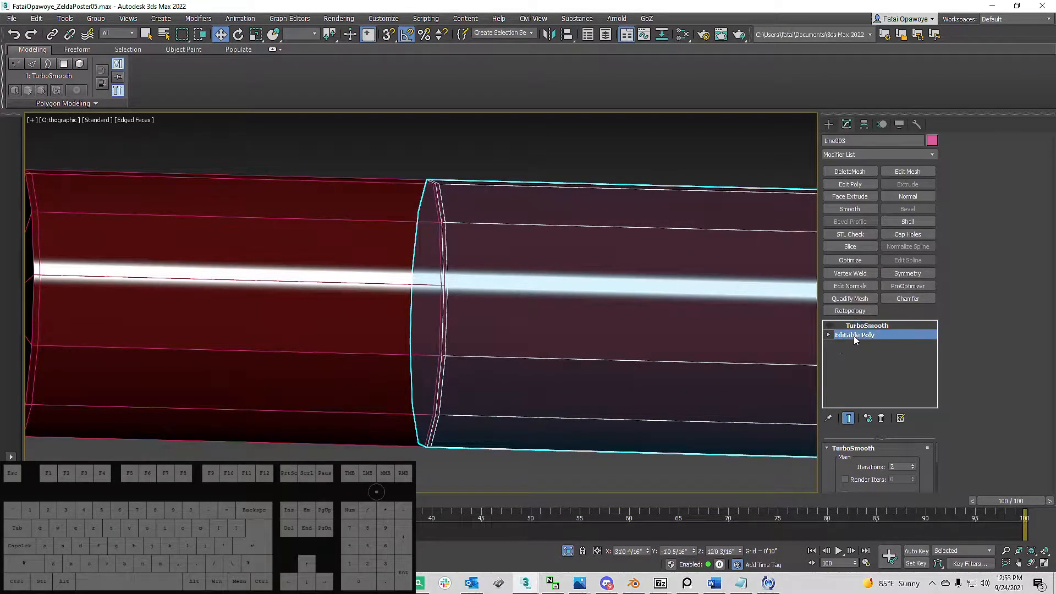
{"action": "key", "text": "F3"}
{"action": "middle_click_drag", "start_coordinate": [439, 283], "coordinate": [561, 300], "text": "alt"}
{"action": "middle_click_drag", "start_coordinate": [561, 300], "coordinate": [299, 264]}
{"action": "scroll", "coordinate": [300, 264], "scroll_direction": "down", "scroll_amount": 2}
{"action": "left_click", "coordinate": [889, 461]}
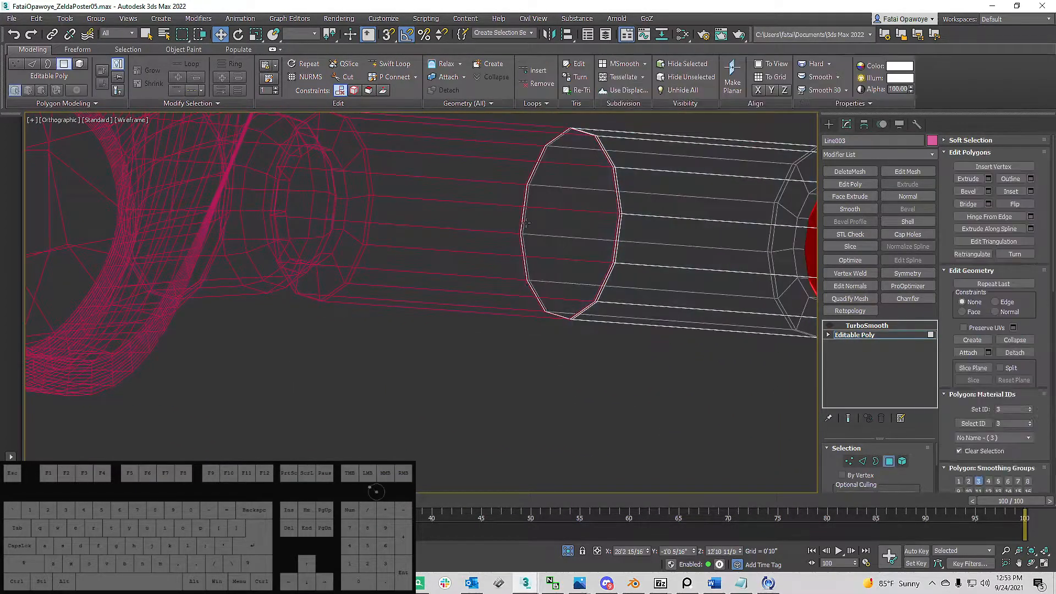
{"action": "left_click", "coordinate": [575, 225]}
{"action": "mouse_move", "coordinate": [575, 225]}
{"action": "middle_mouse_down", "text": "alt"}
{"action": "mouse_move", "coordinate": [606, 242]}
{"action": "mouse_move", "coordinate": [638, 233]}
{"action": "middle_mouse_up", "text": "alt"}
{"action": "key", "text": "F3"}
{"action": "scroll", "coordinate": [638, 234], "scroll_direction": "up", "scroll_amount": 2}
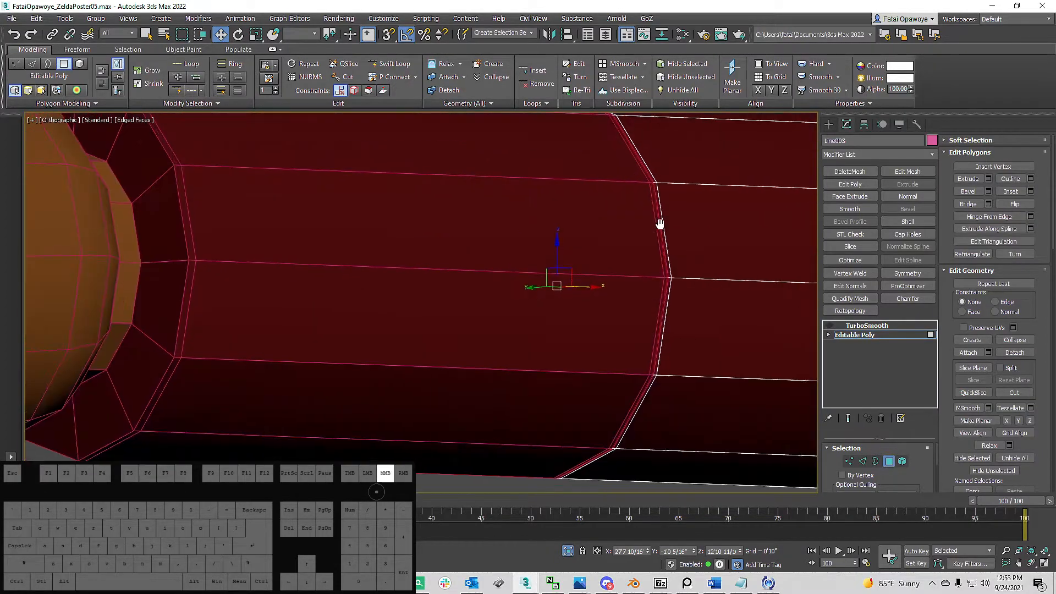
Step: Inset the grip's end-cap polygon by a very small amount and return to shaded view without edges
{"action": "key", "text": "F3"}
{"action": "right_click", "coordinate": [672, 220]}
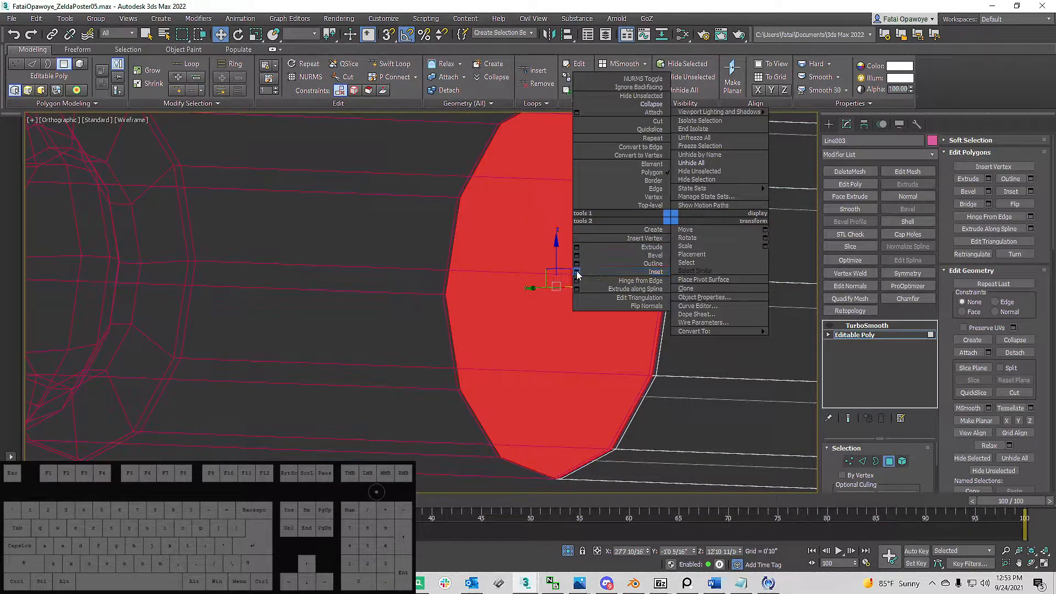
{"action": "left_click", "coordinate": [576, 272]}
{"action": "left_click_drag", "start_coordinate": [431, 325], "coordinate": [433, 325]}
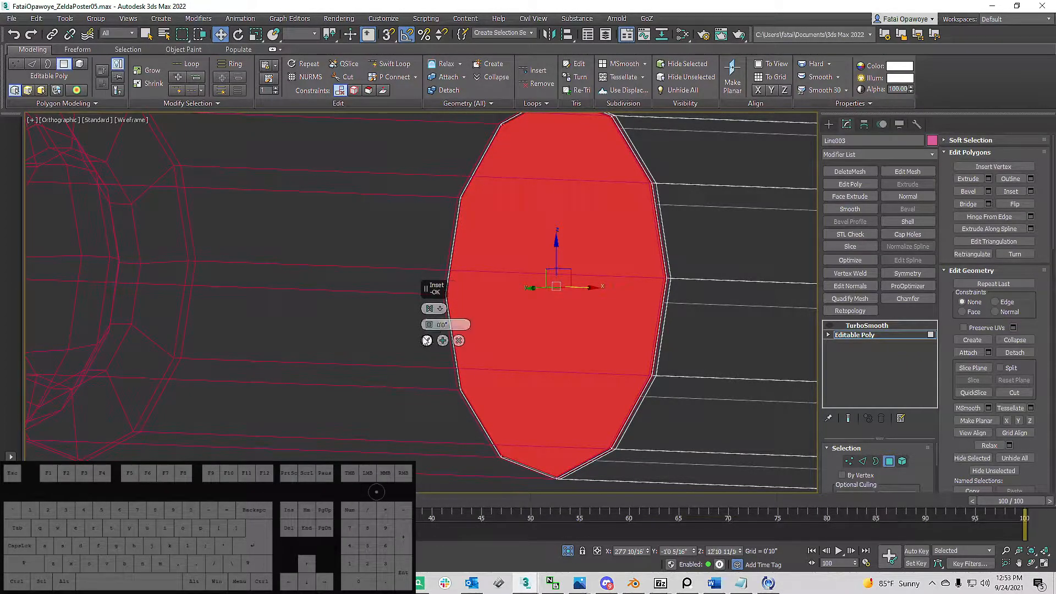
{"action": "left_click", "coordinate": [430, 338]}
{"action": "scroll", "coordinate": [432, 337], "scroll_direction": "down", "scroll_amount": 3}
{"action": "middle_click_drag", "start_coordinate": [481, 321], "coordinate": [476, 327]}
{"action": "key", "text": "F3"}
{"action": "key", "text": "F4"}
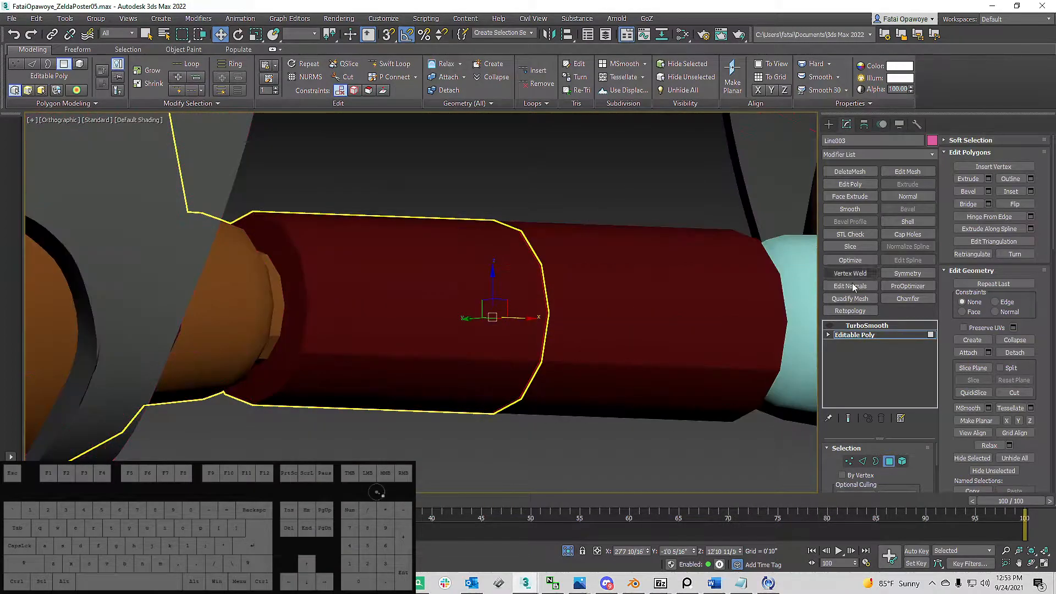
Step: Enable TurboSmooth and inspect the inset end cap of the red grip with its edges shown
{"action": "left_click", "coordinate": [851, 326]}
{"action": "left_click", "coordinate": [830, 325]}
{"action": "middle_click_drag", "start_coordinate": [583, 237], "coordinate": [571, 270], "text": "alt"}
{"action": "scroll", "coordinate": [532, 342], "scroll_direction": "up", "scroll_amount": 3}
{"action": "mouse_move", "coordinate": [531, 342]}
{"action": "middle_mouse_down"}
{"action": "mouse_move", "coordinate": [517, 310]}
{"action": "mouse_move", "coordinate": [478, 330]}
{"action": "mouse_move", "coordinate": [479, 290]}
{"action": "middle_mouse_up"}
{"action": "key", "text": "F3"}
{"action": "key", "text": "F4"}
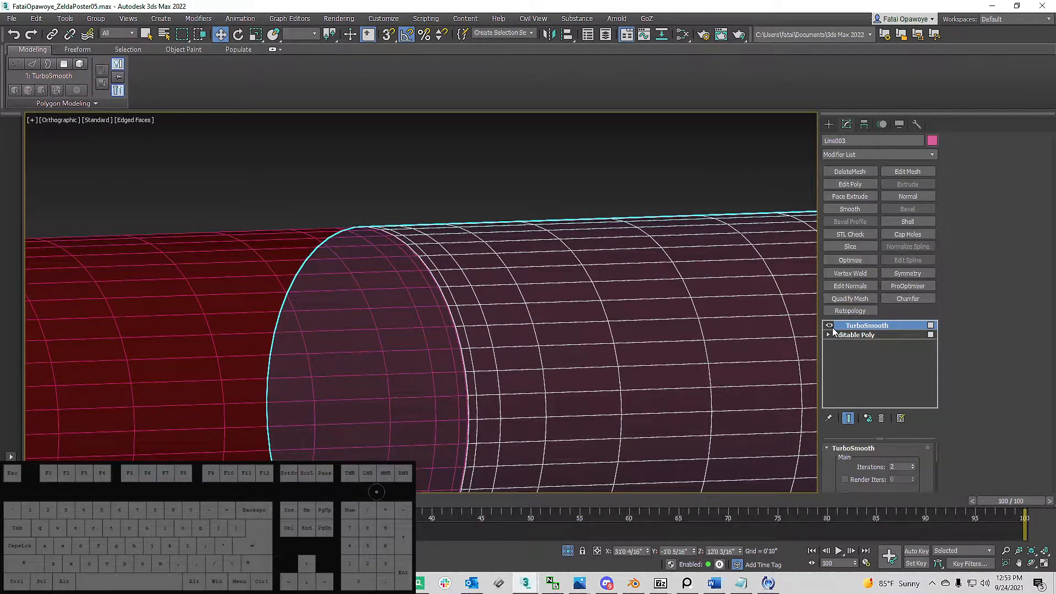
Step: Disable TurboSmooth and undo the inset on the grip's end-cap polygon, working in wireframe view
{"action": "left_click", "coordinate": [830, 326]}
{"action": "left_click", "coordinate": [850, 335]}
{"action": "scroll", "coordinate": [540, 308], "scroll_direction": "down", "scroll_amount": 3}
{"action": "key", "text": "4"}
{"action": "key", "text": "F3"}
{"action": "middle_click_drag", "start_coordinate": [497, 314], "coordinate": [542, 279]}
{"action": "key", "text": "ctrl+z"}
{"action": "key", "text": "ctrl+z"}
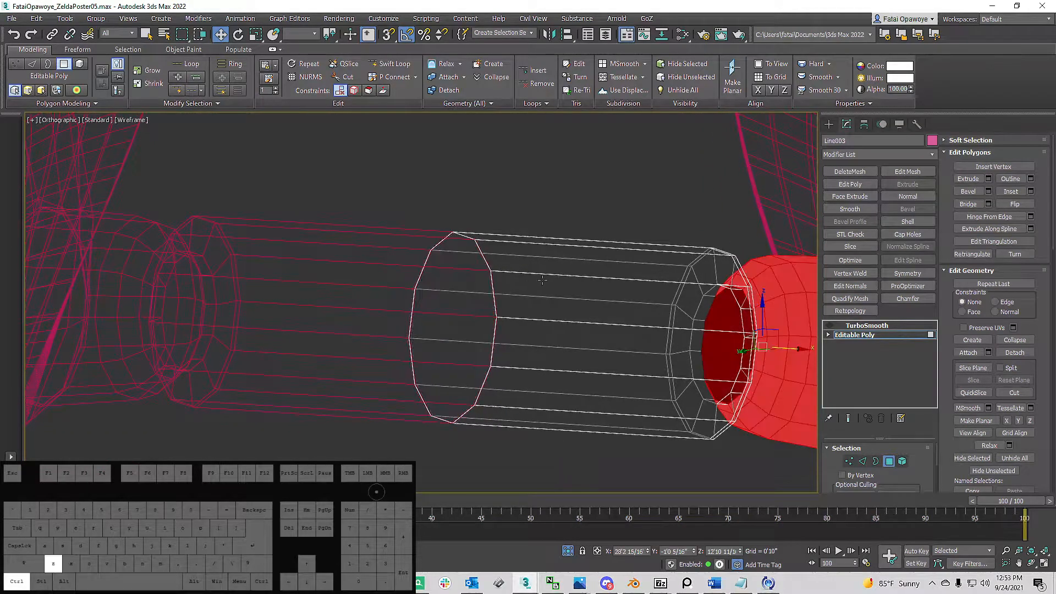
{"action": "key", "text": "ctrl+z"}
{"action": "scroll", "coordinate": [503, 274], "scroll_direction": "up", "scroll_amount": 3}
{"action": "left_click", "coordinate": [531, 262]}
{"action": "scroll", "coordinate": [532, 262], "scroll_direction": "down", "scroll_amount": 3}
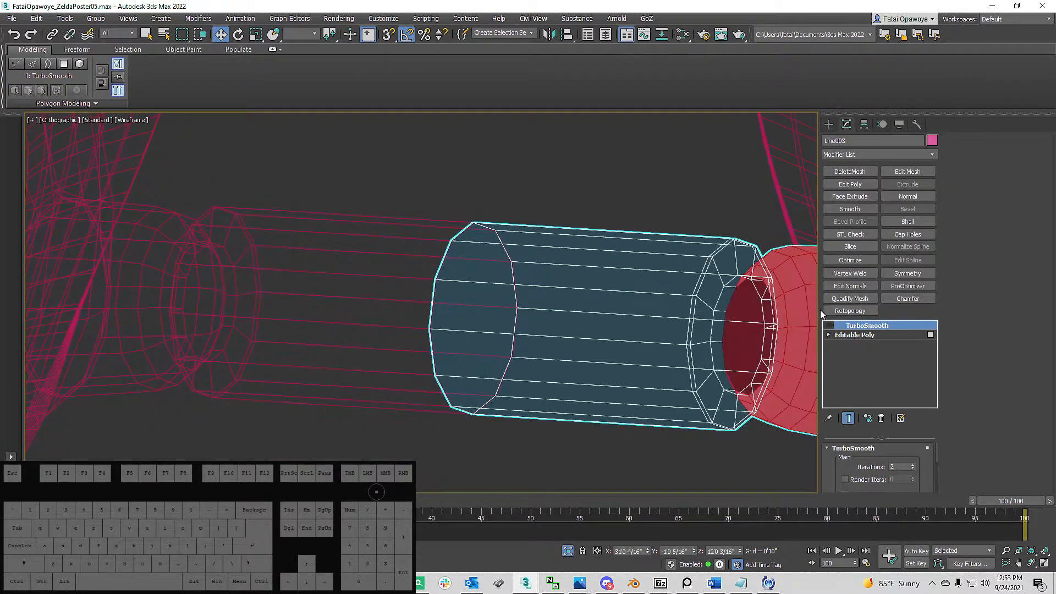
Step: Delete the limb's end-cap polygon where the two red grip halves meet
{"action": "left_click", "coordinate": [849, 334]}
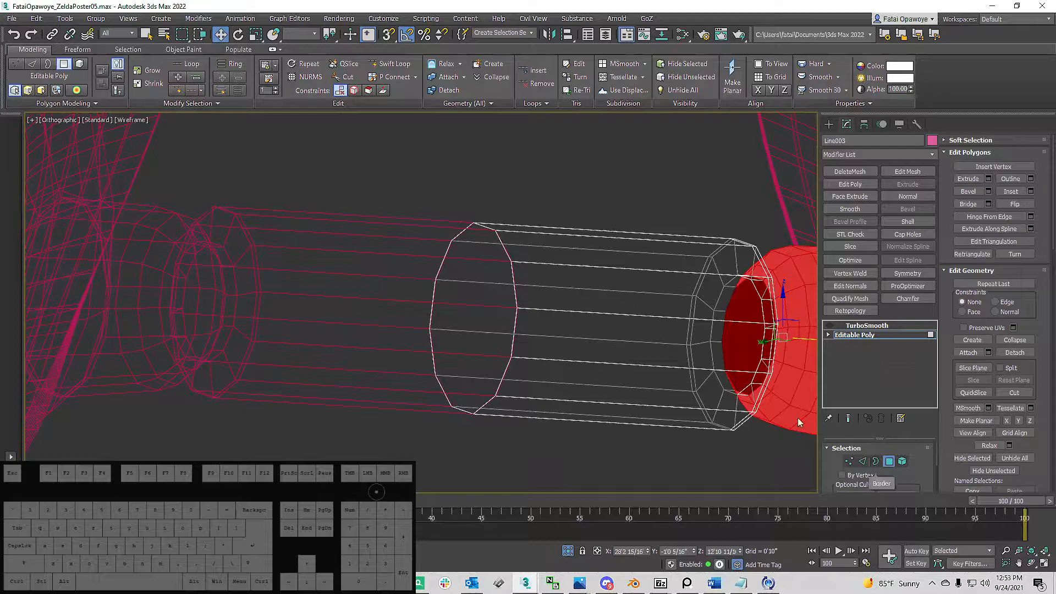
{"action": "left_click", "coordinate": [462, 303]}
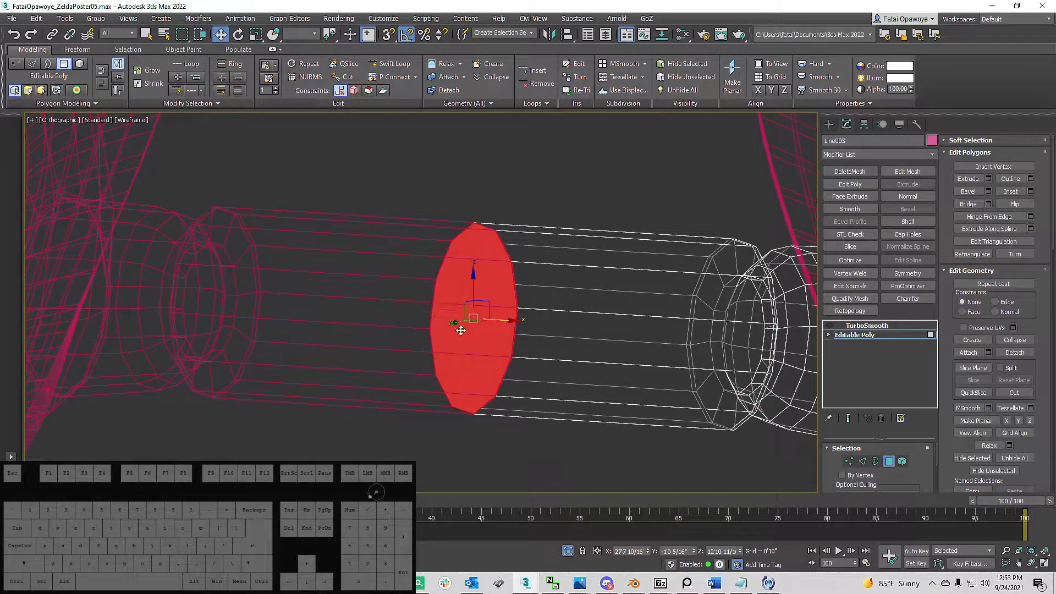
{"action": "key", "text": "Delete"}
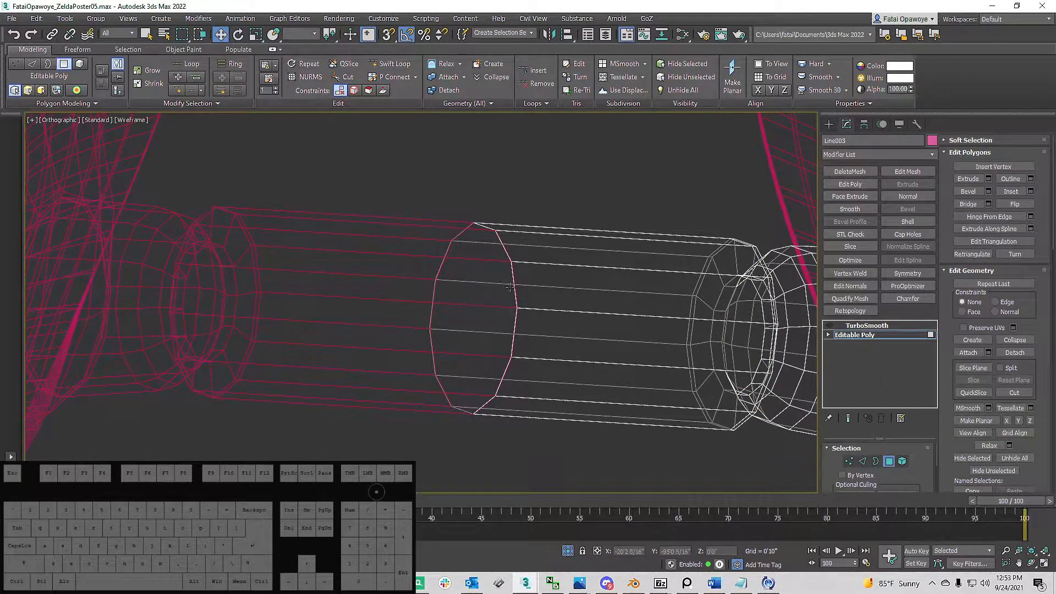
Step: Turn TurboSmooth on for the limb and show the open-ended grip shaded without edges
{"action": "middle_click_drag", "start_coordinate": [575, 300], "coordinate": [566, 314]}
{"action": "left_click", "coordinate": [875, 326]}
{"action": "key", "text": "F3"}
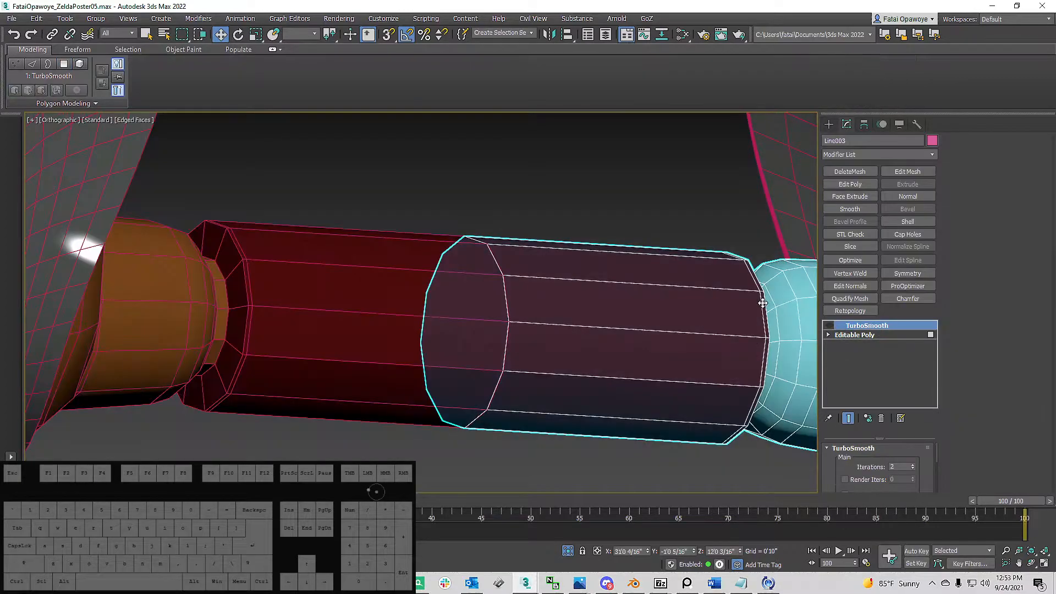
{"action": "left_click", "coordinate": [829, 326]}
{"action": "key", "text": "F4"}
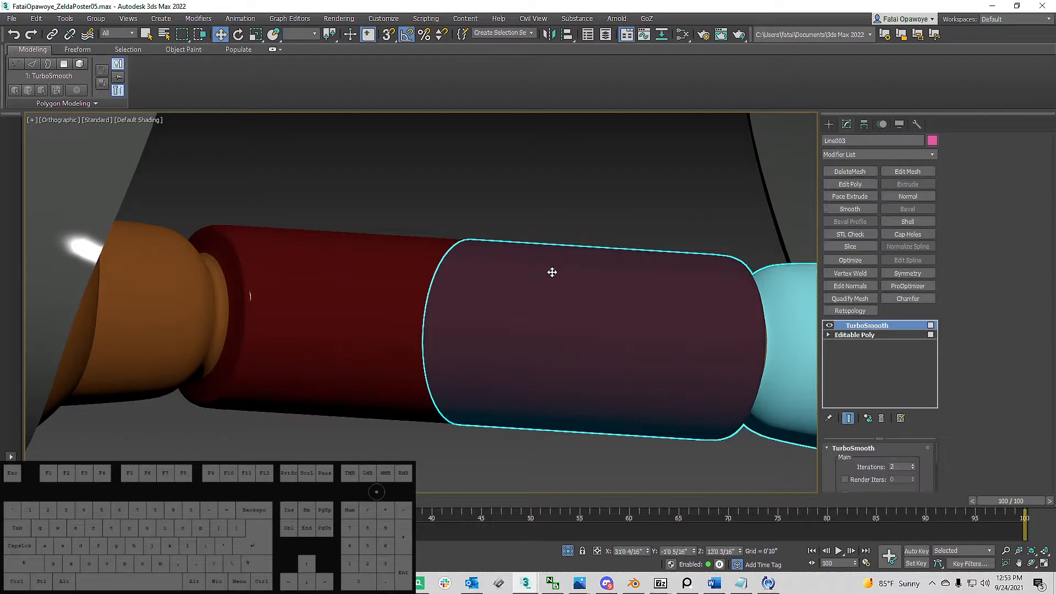
Step: Compare the grip joint's mesh with TurboSmooth off and on using edged faces, and leave the modifier enabled
{"action": "left_click", "coordinate": [854, 335]}
{"action": "left_click", "coordinate": [829, 326]}
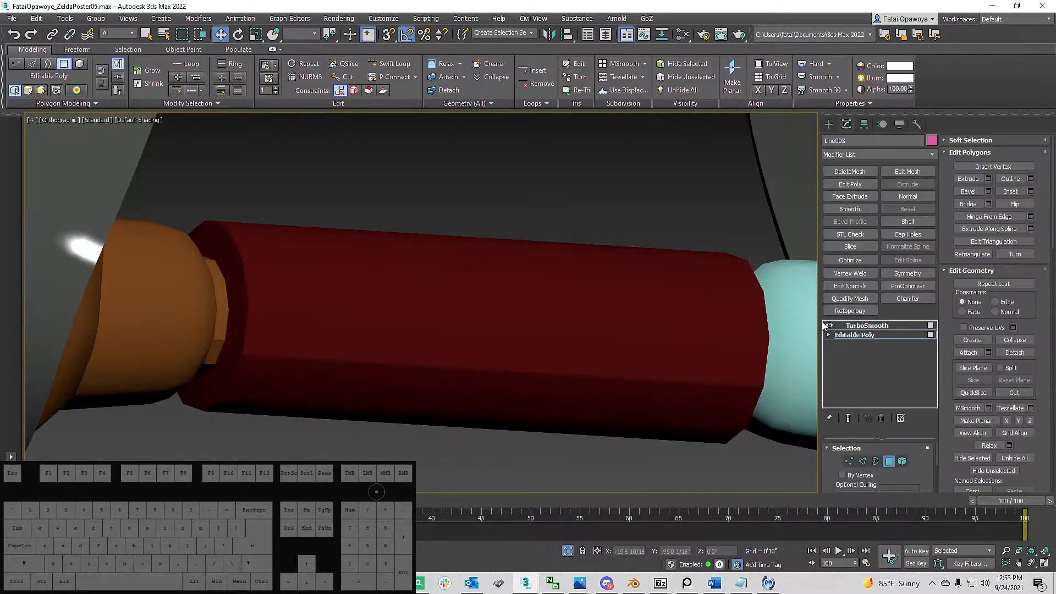
{"action": "key", "text": "F4"}
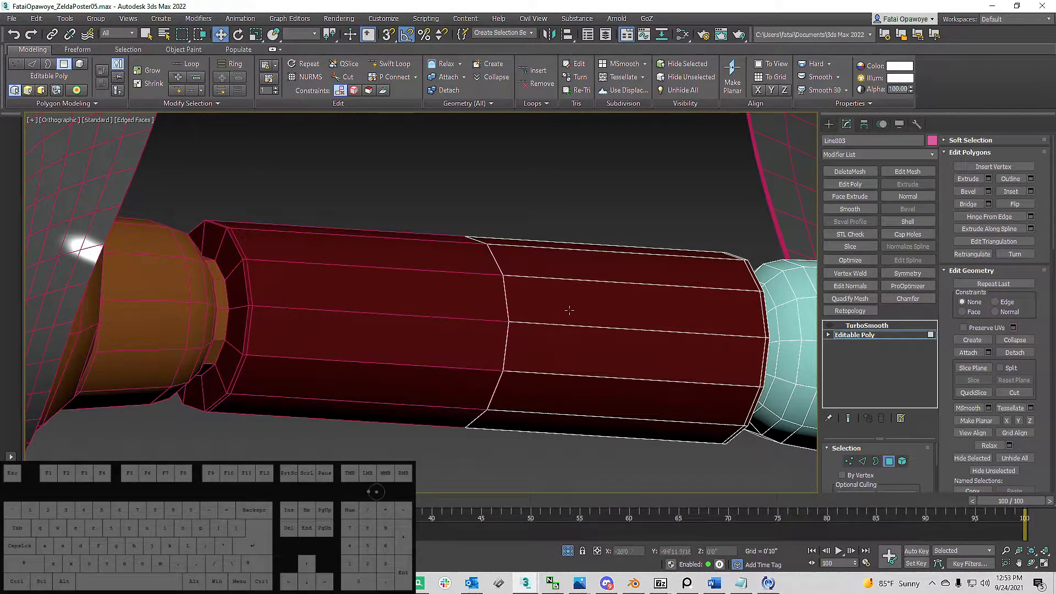
{"action": "left_click", "coordinate": [829, 327]}
{"action": "left_click", "coordinate": [850, 327]}
{"action": "key", "text": "F3"}
{"action": "key", "text": "F3"}
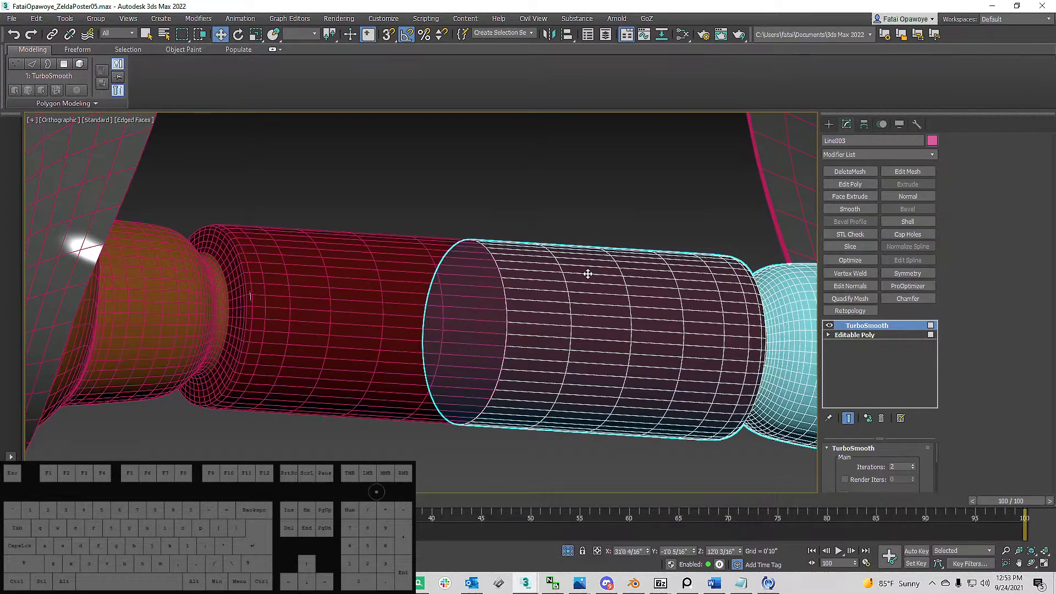
Step: Deselect the limb and frame the whole bow in shaded view without edges
{"action": "scroll", "coordinate": [544, 305], "scroll_direction": "down", "scroll_amount": 5}
{"action": "mouse_move", "coordinate": [614, 312]}
{"action": "middle_mouse_down", "text": "alt"}
{"action": "mouse_move", "coordinate": [563, 333]}
{"action": "mouse_move", "coordinate": [472, 299]}
{"action": "mouse_move", "coordinate": [435, 246]}
{"action": "mouse_move", "coordinate": [431, 254]}
{"action": "mouse_move", "coordinate": [459, 255]}
{"action": "mouse_move", "coordinate": [391, 275]}
{"action": "middle_mouse_up", "text": "alt"}
{"action": "left_click", "coordinate": [424, 223]}
{"action": "key", "text": "F4"}
{"action": "key", "text": "z"}
{"action": "middle_click_drag", "start_coordinate": [603, 318], "coordinate": [408, 326]}
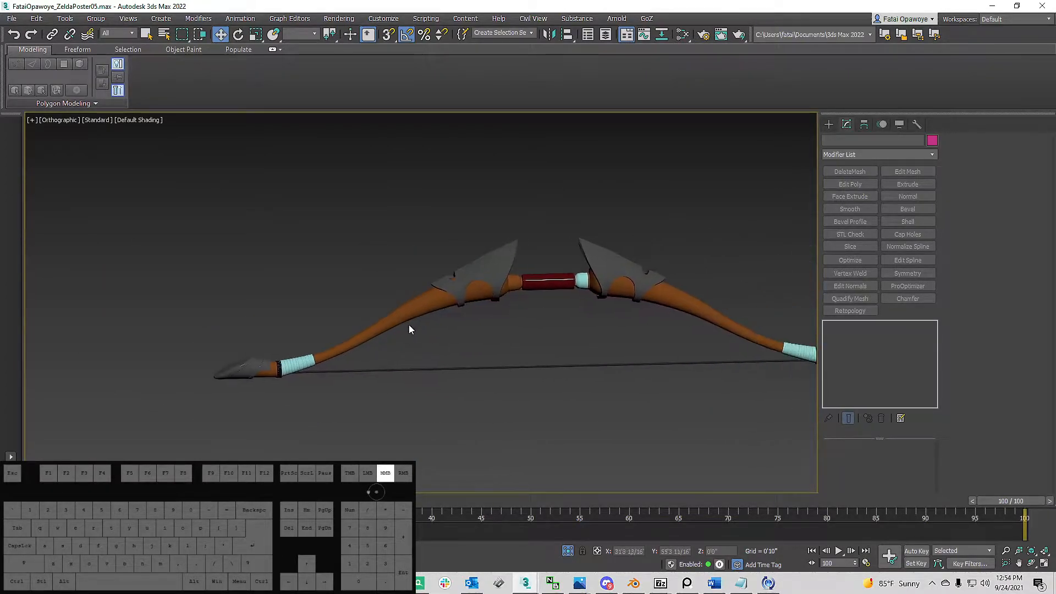
Step: Examine the smoothed bow from an angled perspective view around one limb, and clear the selection
{"action": "left_click", "coordinate": [507, 284]}
{"action": "mouse_move", "coordinate": [508, 282]}
{"action": "middle_mouse_down", "text": "alt"}
{"action": "mouse_move", "coordinate": [509, 264]}
{"action": "mouse_move", "coordinate": [550, 270]}
{"action": "mouse_move", "coordinate": [517, 264]}
{"action": "middle_mouse_up", "text": "alt"}
{"action": "scroll", "coordinate": [511, 276], "scroll_direction": "up", "scroll_amount": 5}
{"action": "scroll", "coordinate": [517, 264], "scroll_direction": "down", "scroll_amount": 3}
{"action": "middle_click_drag", "start_coordinate": [516, 264], "coordinate": [480, 282], "text": "alt"}
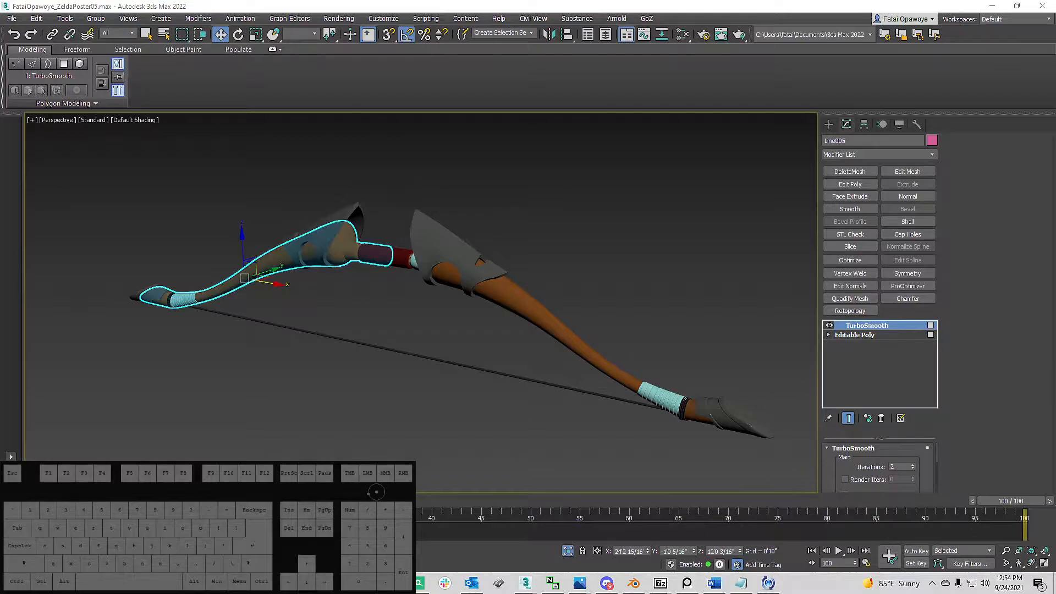
{"action": "middle_click_drag", "start_coordinate": [404, 310], "coordinate": [408, 328]}
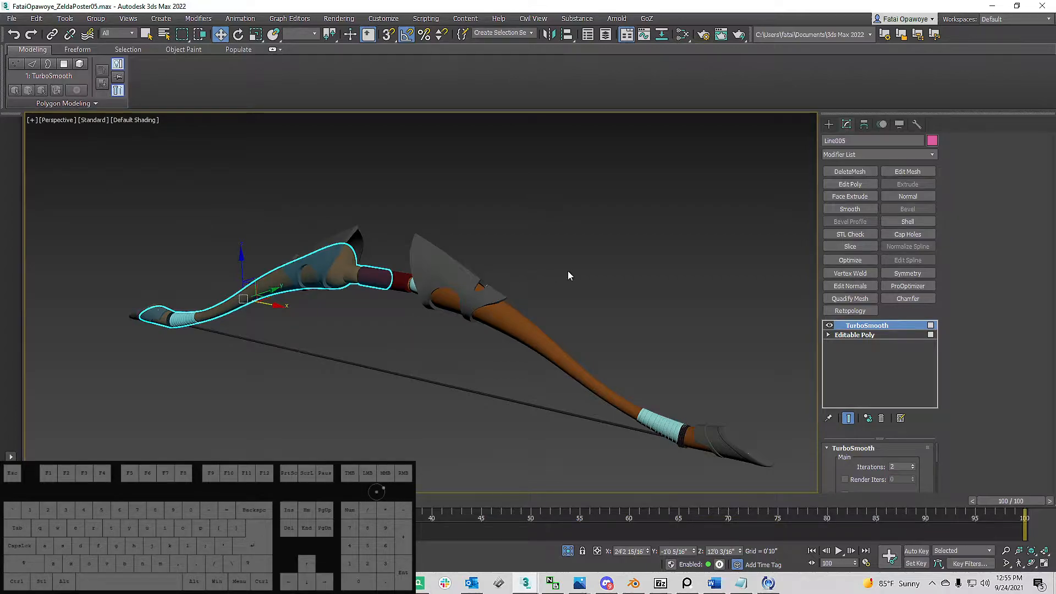
{"action": "left_click", "coordinate": [603, 270]}
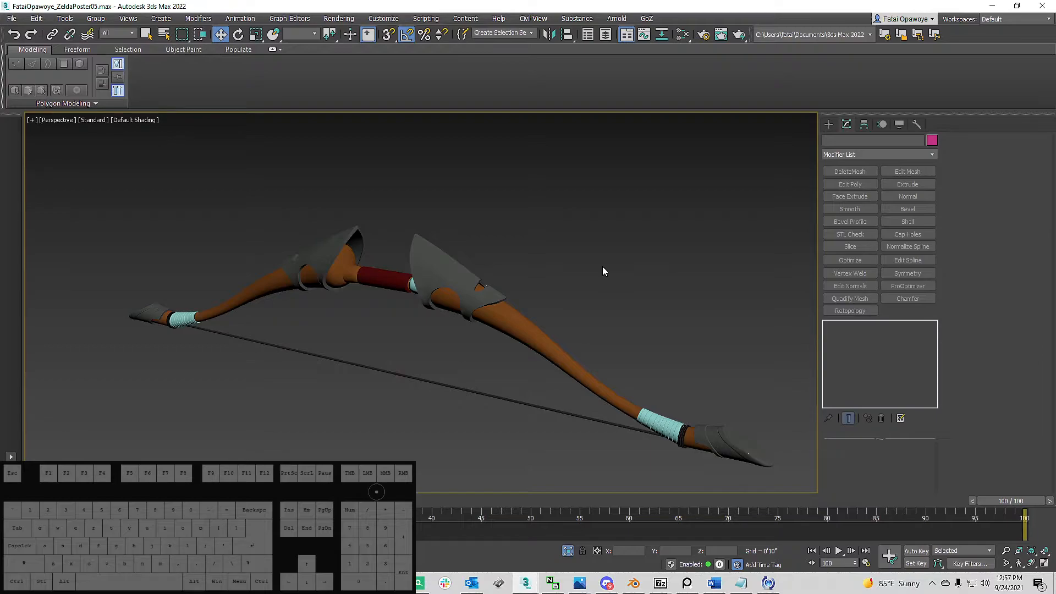
Step: Preview the arrow reference image open in Google Chrome, and return to 3ds Max to view the whole bow
{"action": "left_click", "coordinate": [337, 583]}
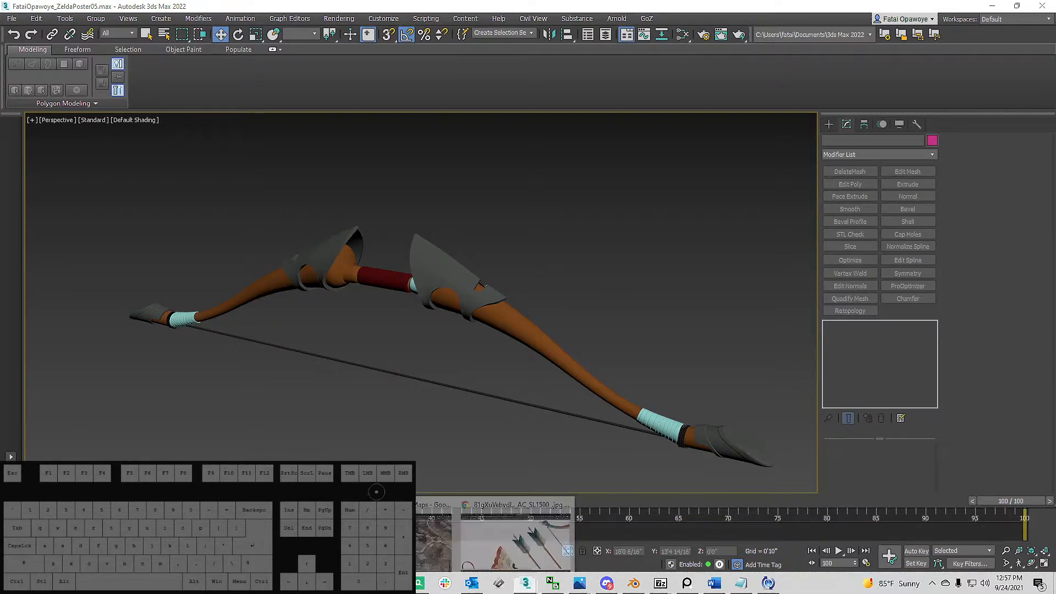
{"action": "mouse_move", "coordinate": [385, 536]}
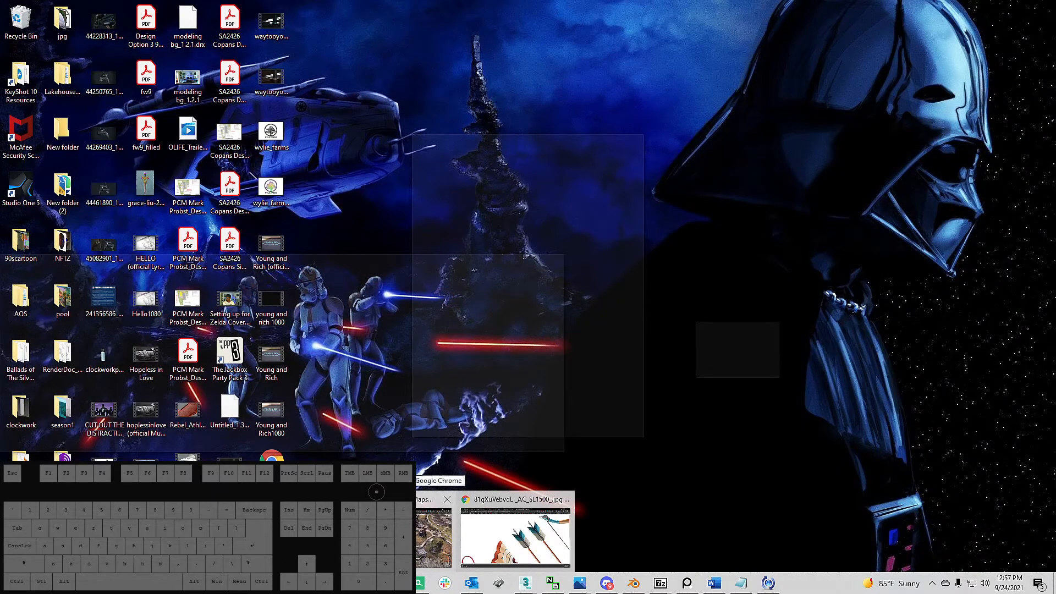
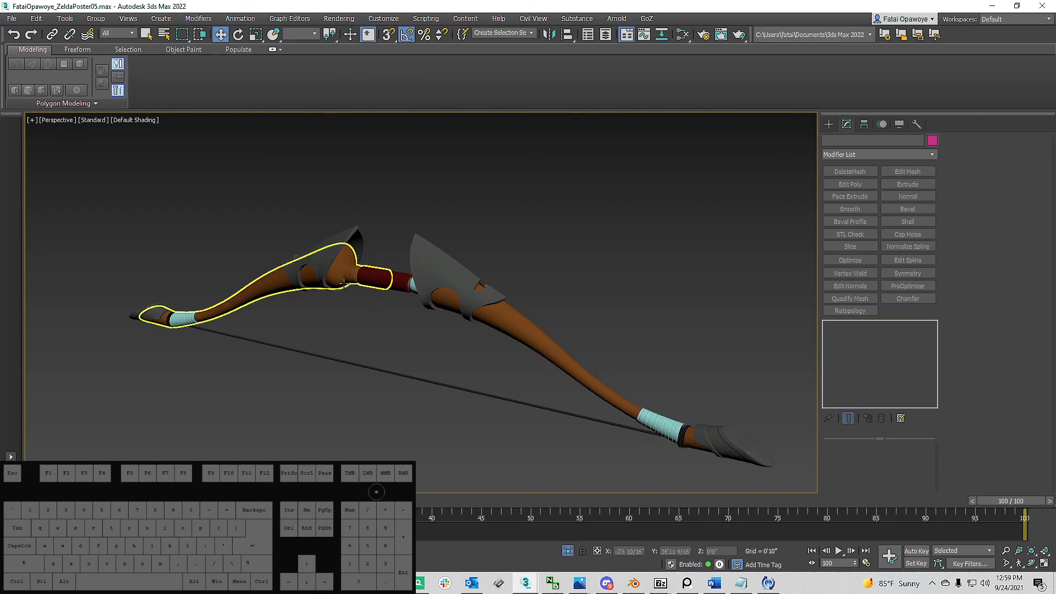
{"action": "middle_click_drag", "start_coordinate": [287, 307], "coordinate": [379, 390], "text": "alt"}
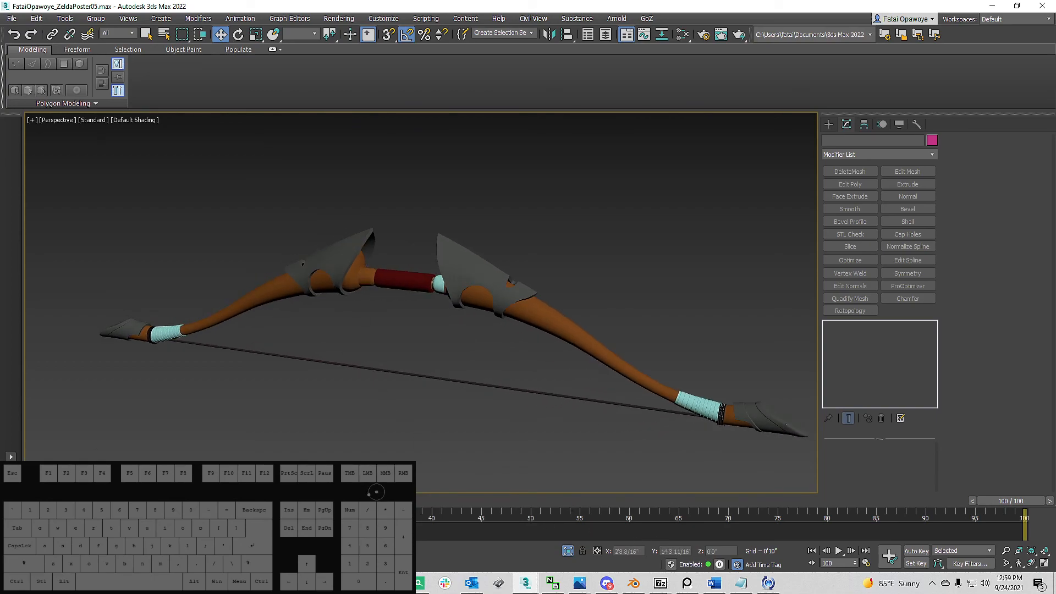